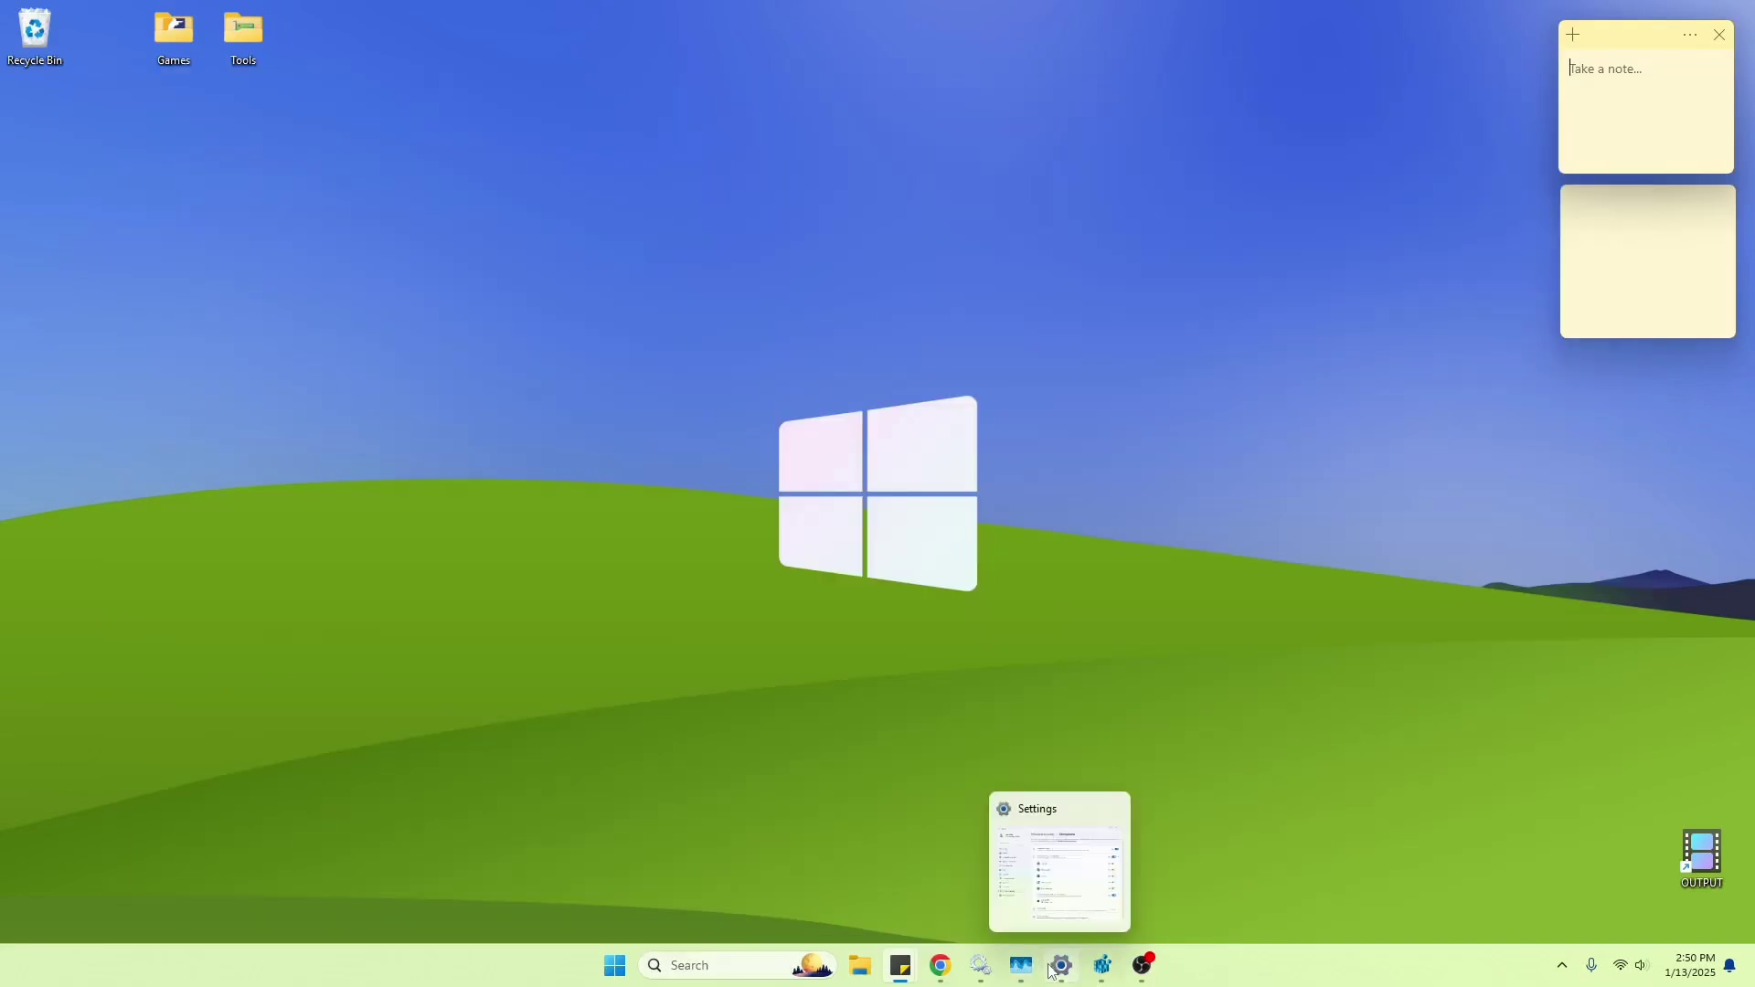
Step: Open Settings > System > About to view the Windows 11 Home 24H2 (build 26100.1742) specs
click(1058, 968)
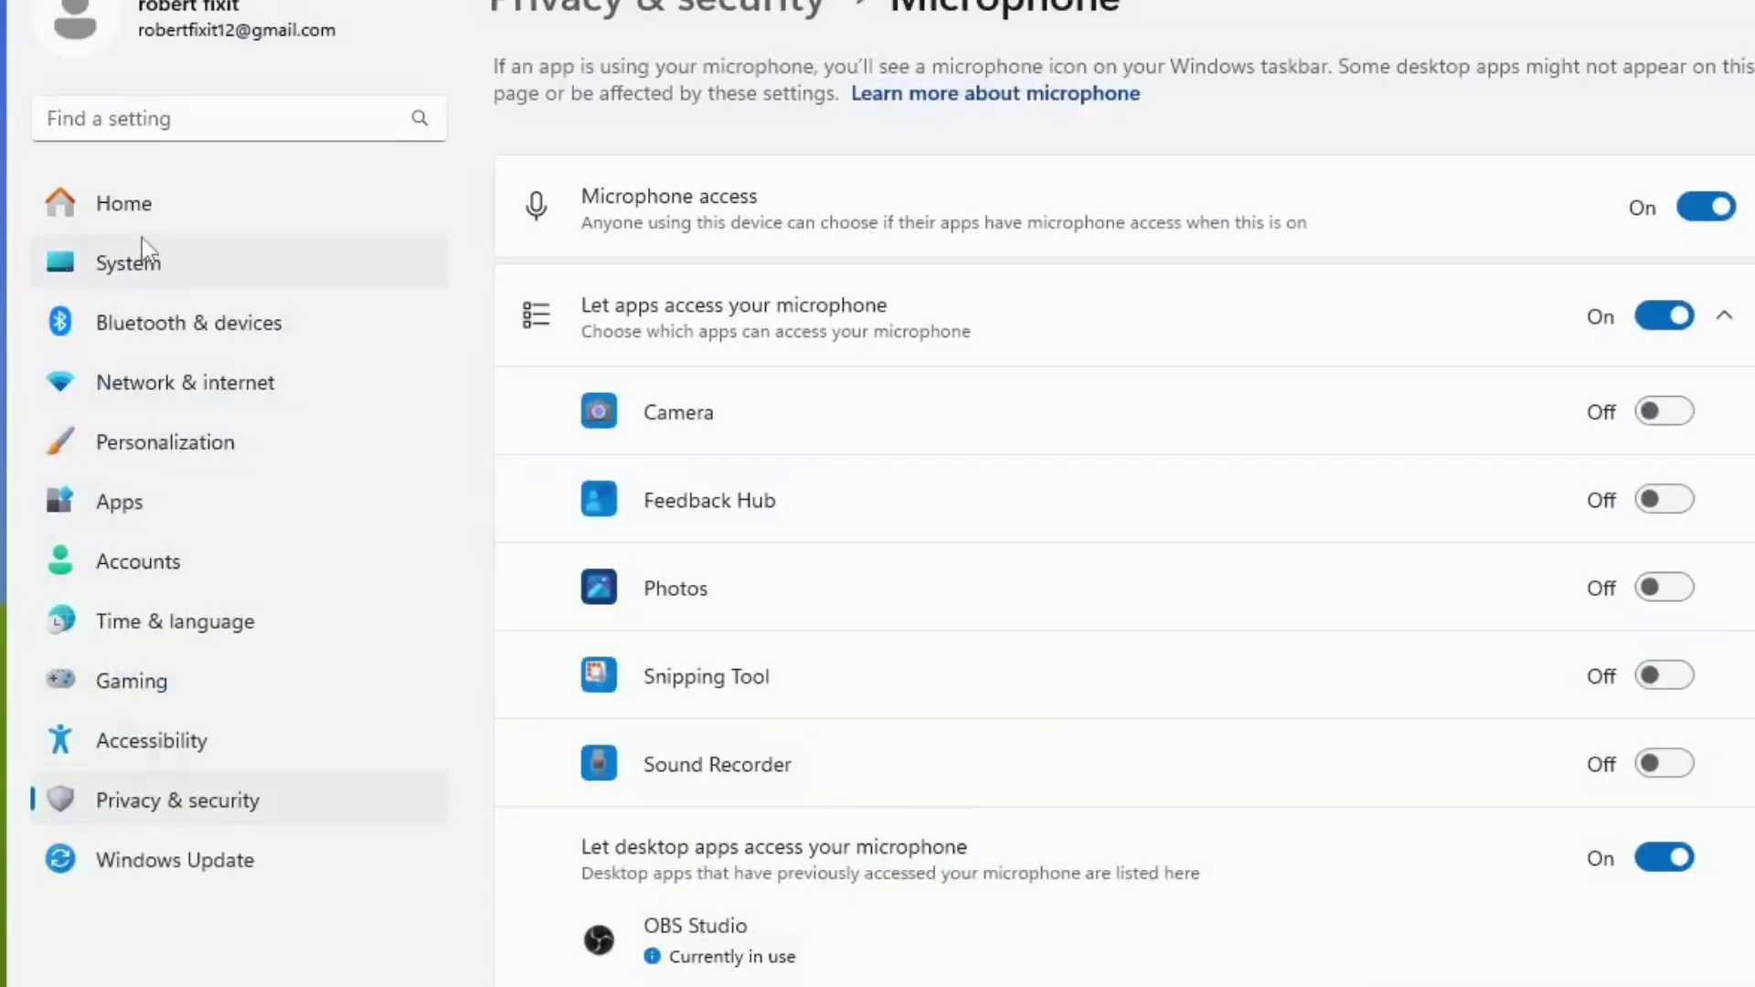
click(340, 281)
scroll(677, 674, down, 8)
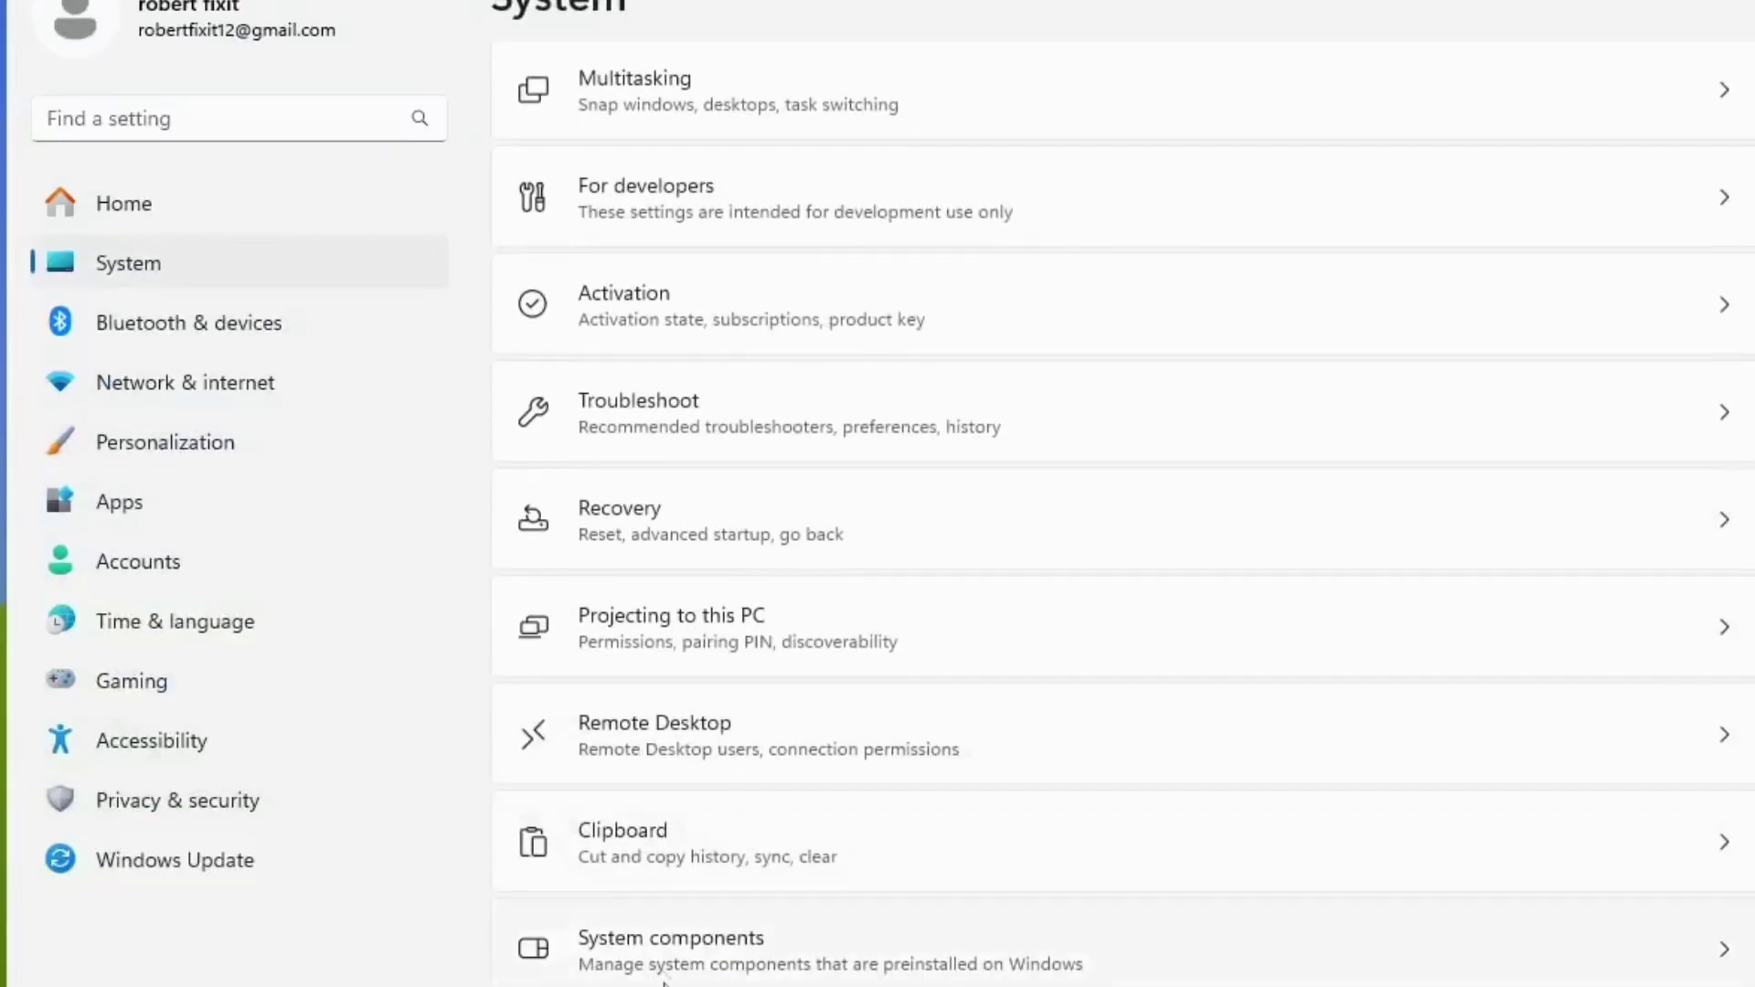
scroll(709, 611, down, 3)
click(709, 611)
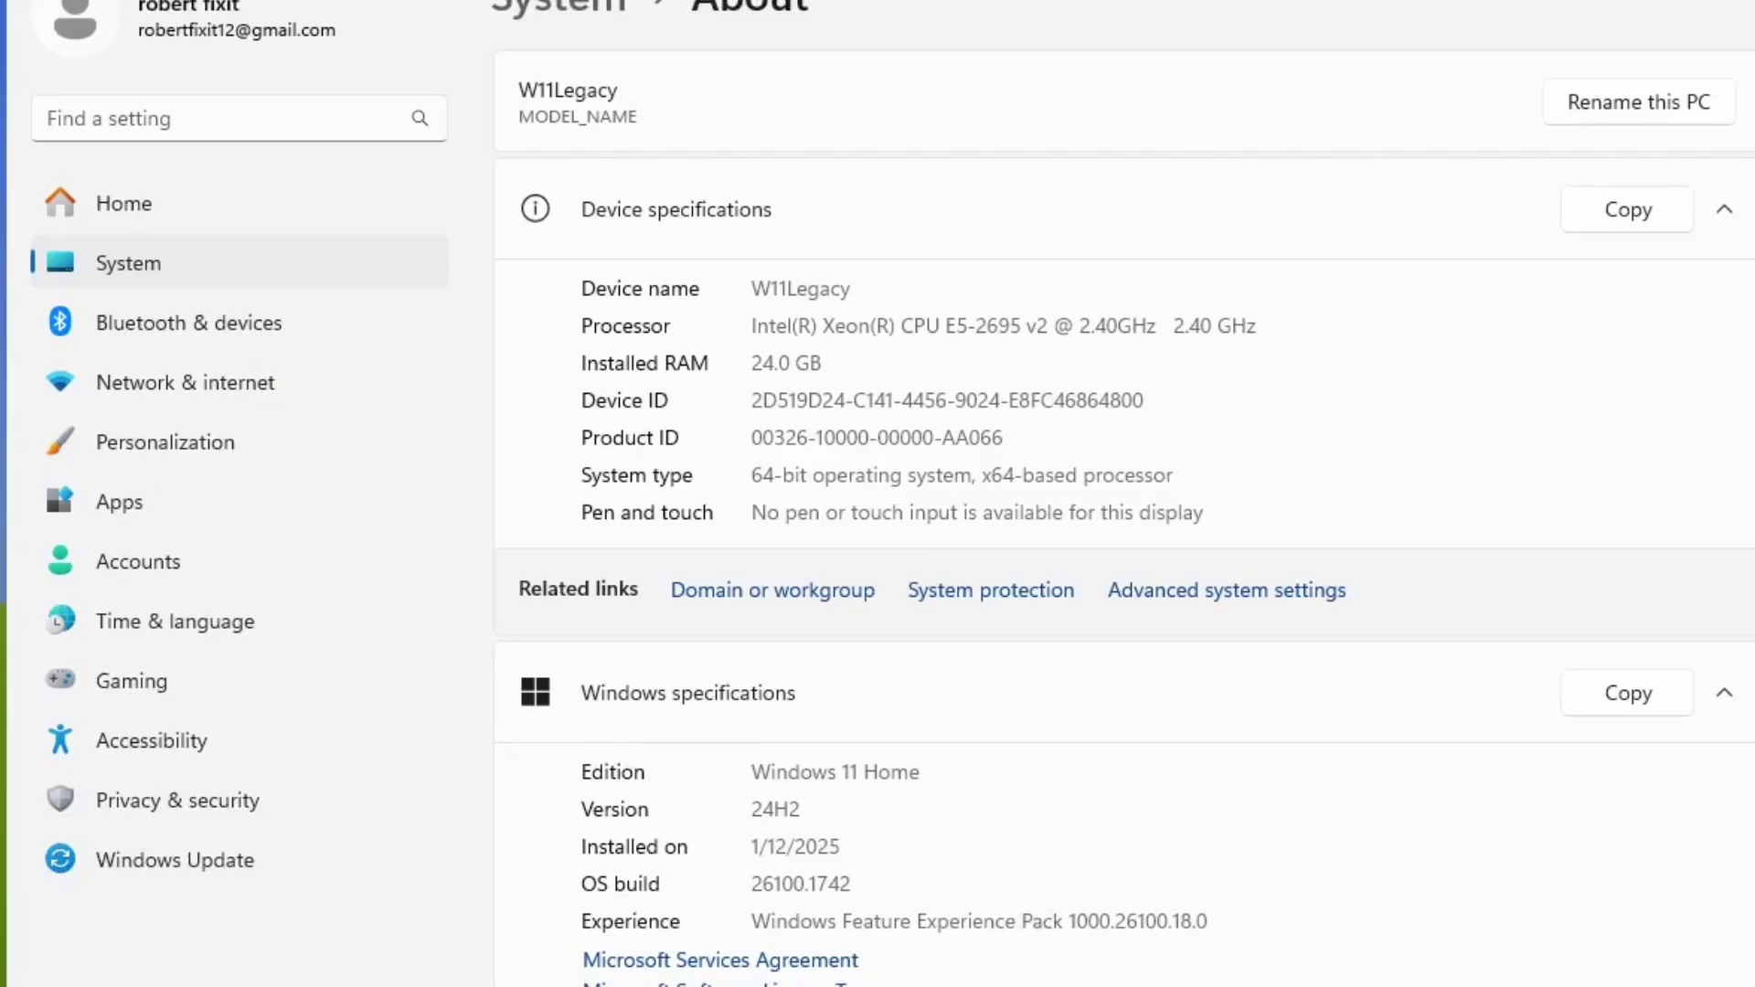
Step: Search for 'service' and launch the Services console
key(super+s)
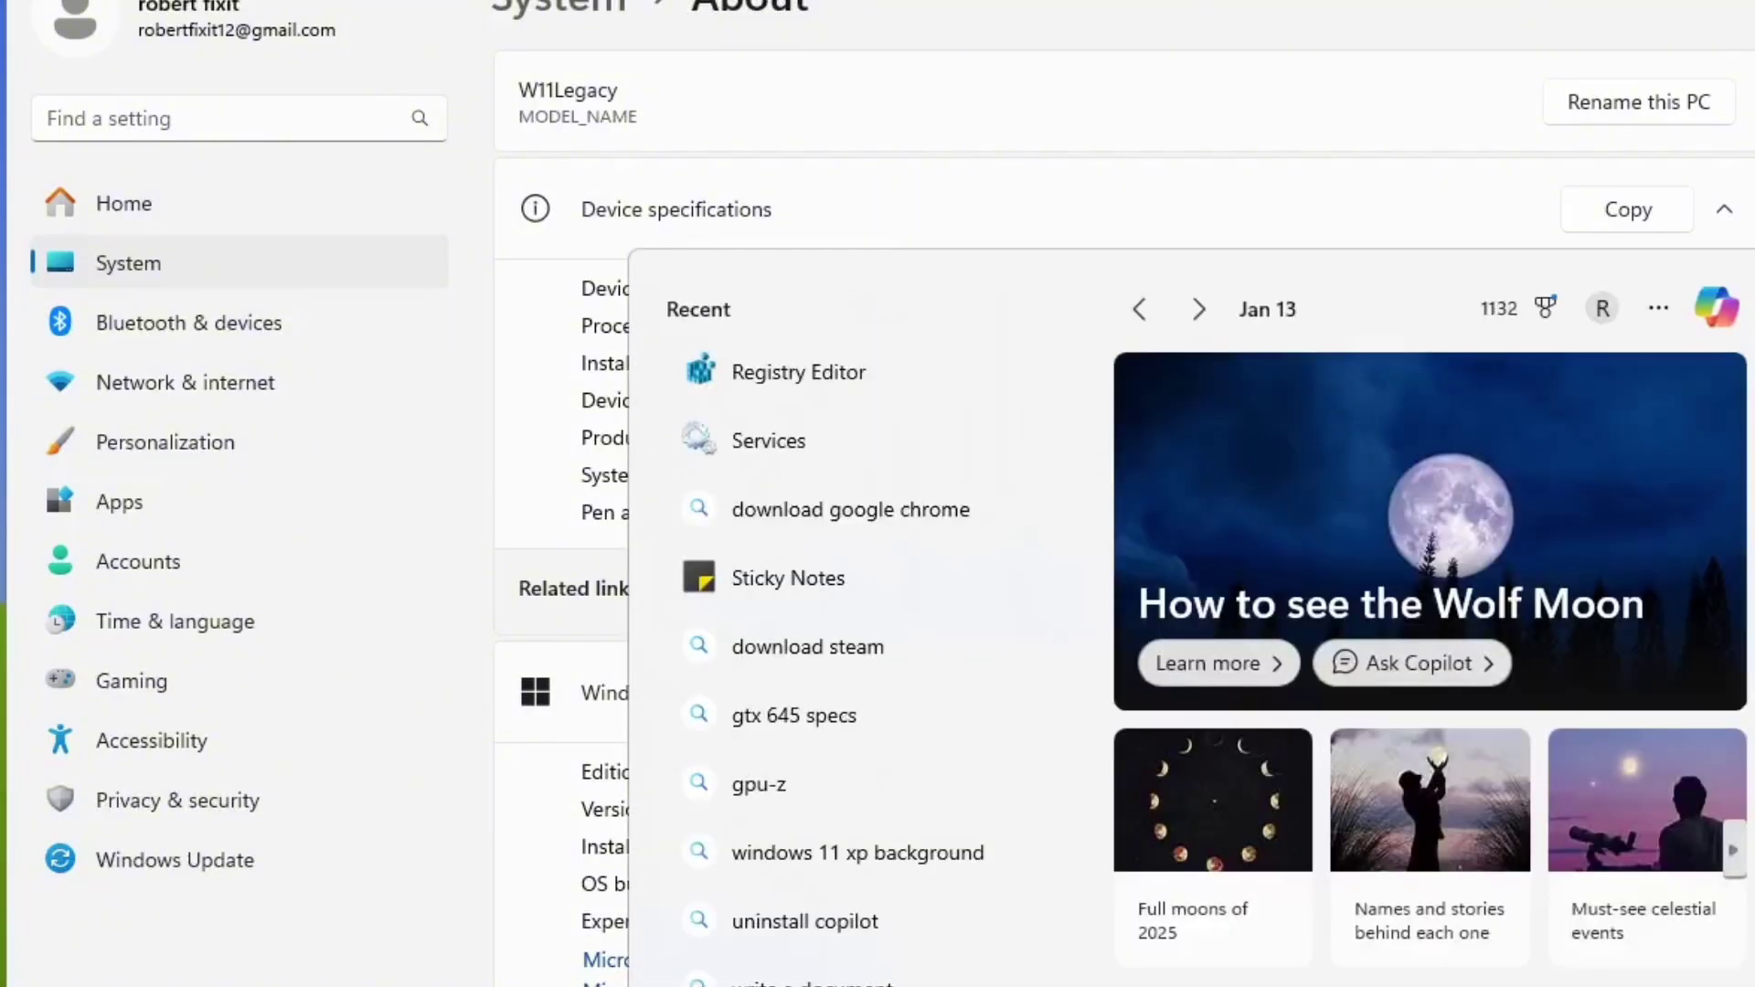
text(service)
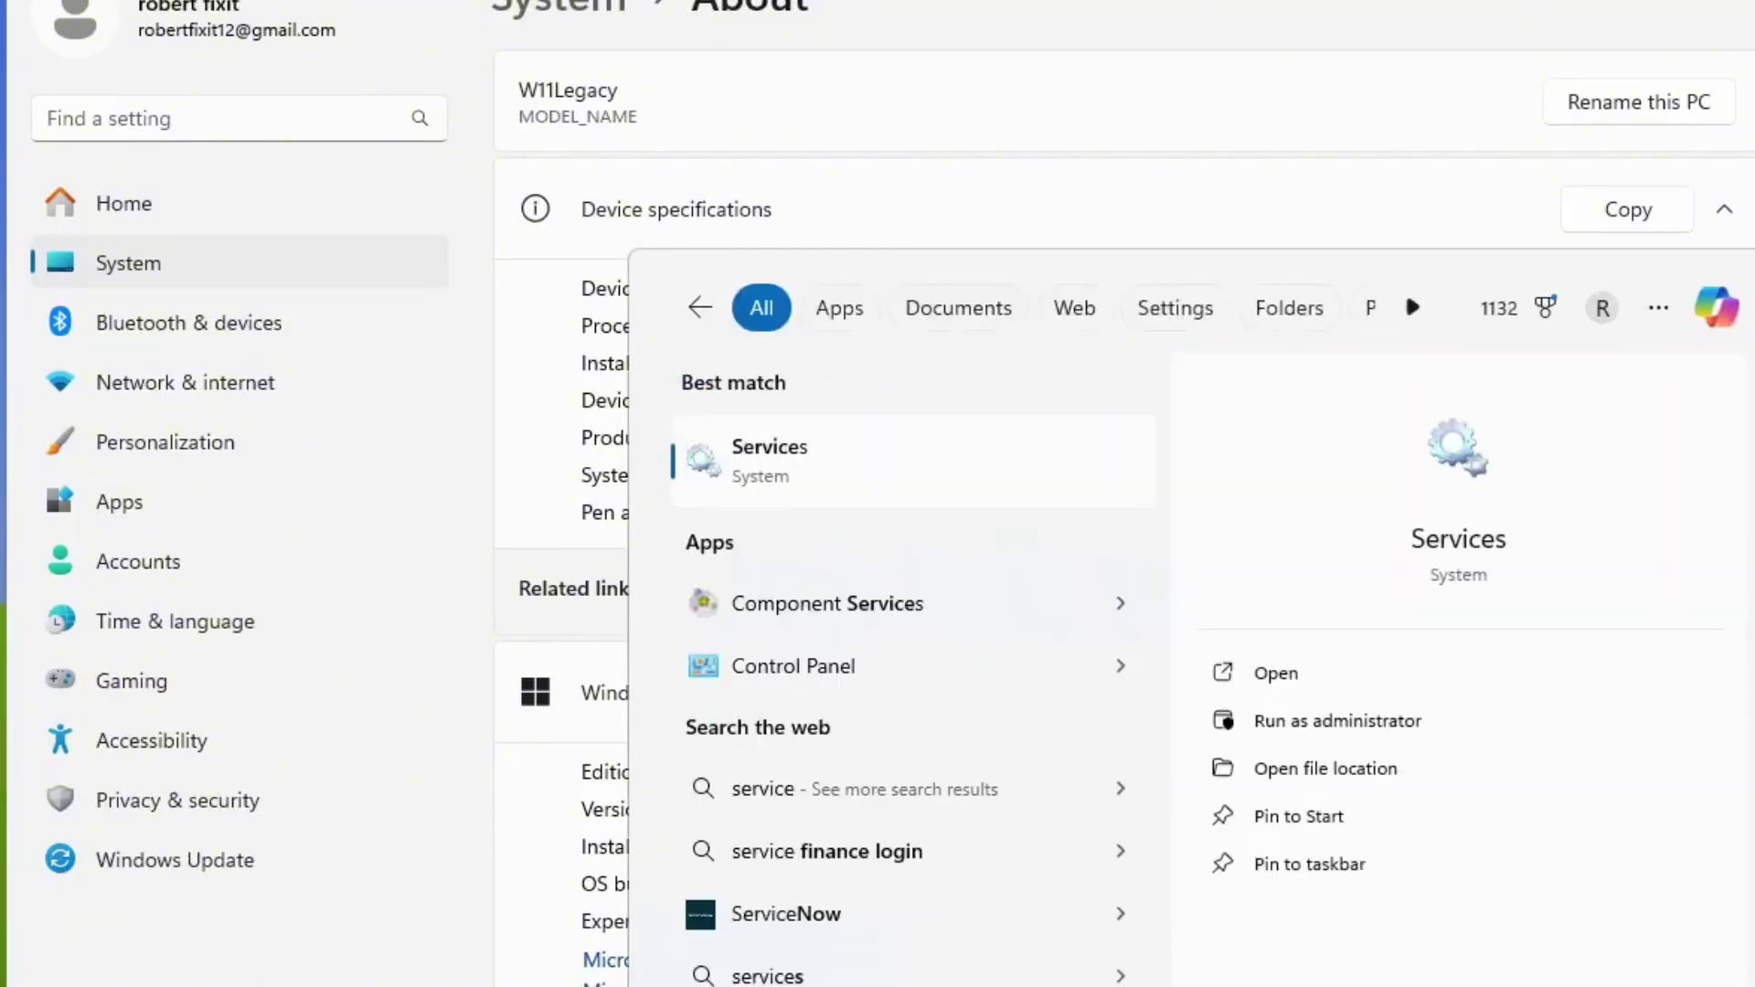
click(858, 496)
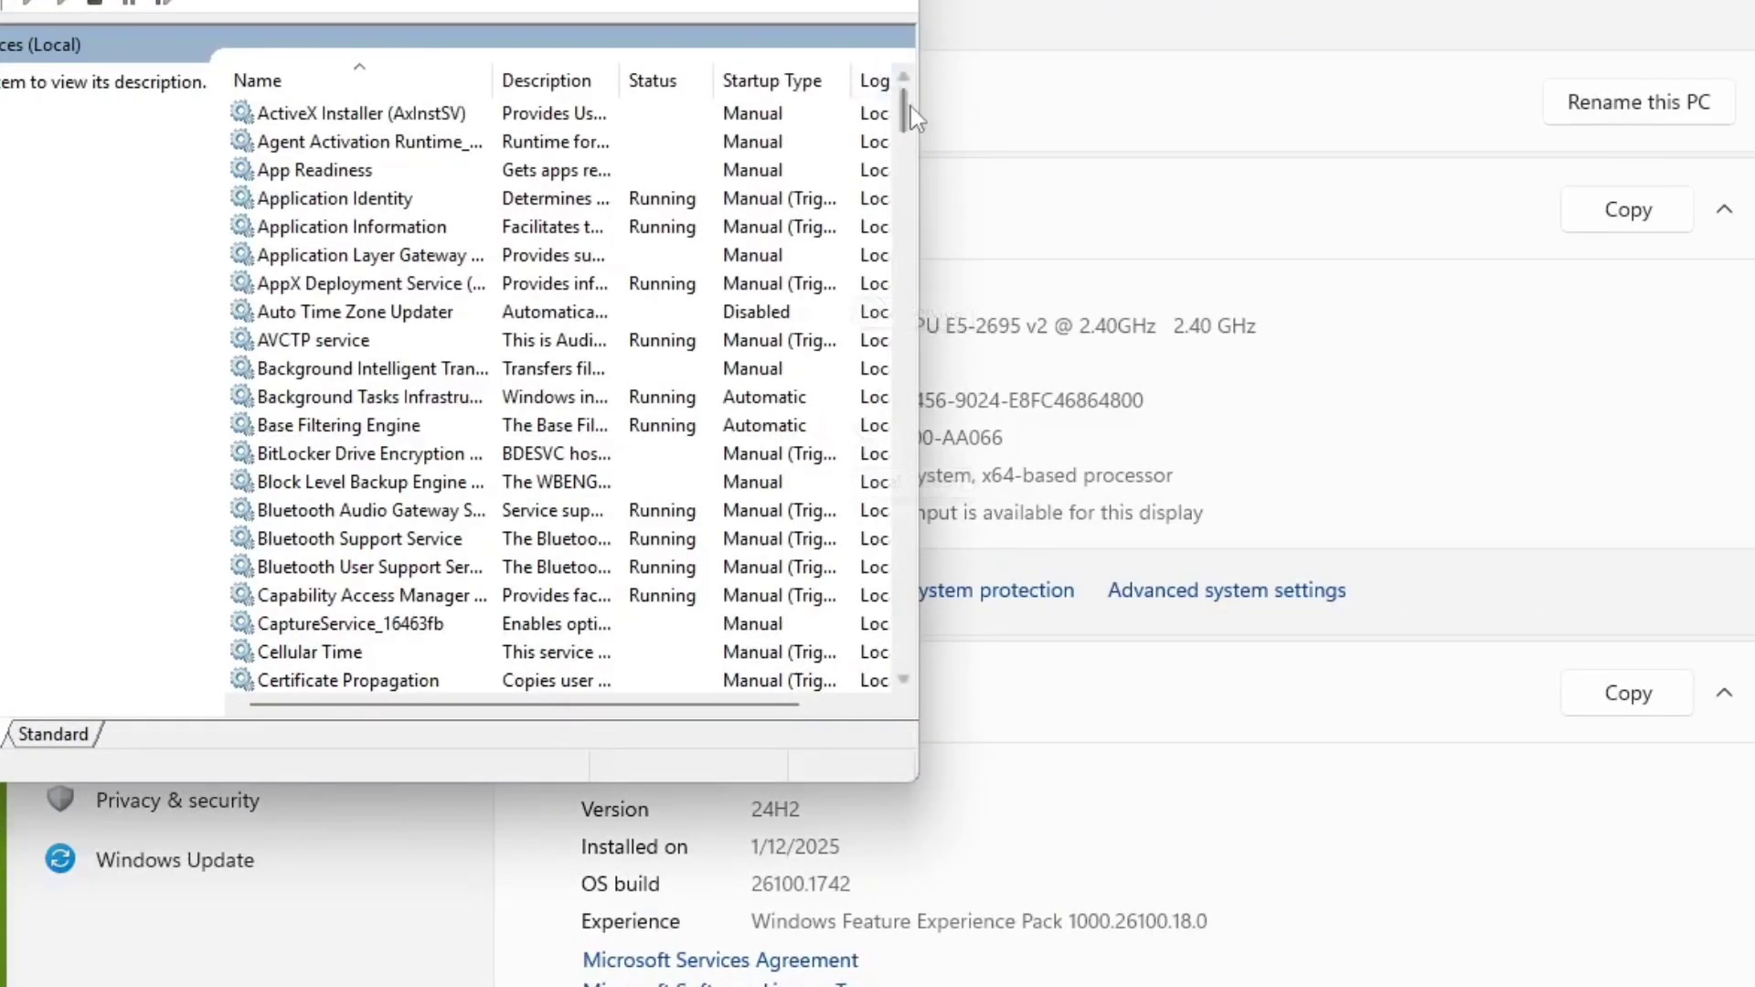
Step: Enlarge the Services window and select the SysMain service in the list
drag(908, 116, 894, 710)
drag(912, 782, 1558, 941)
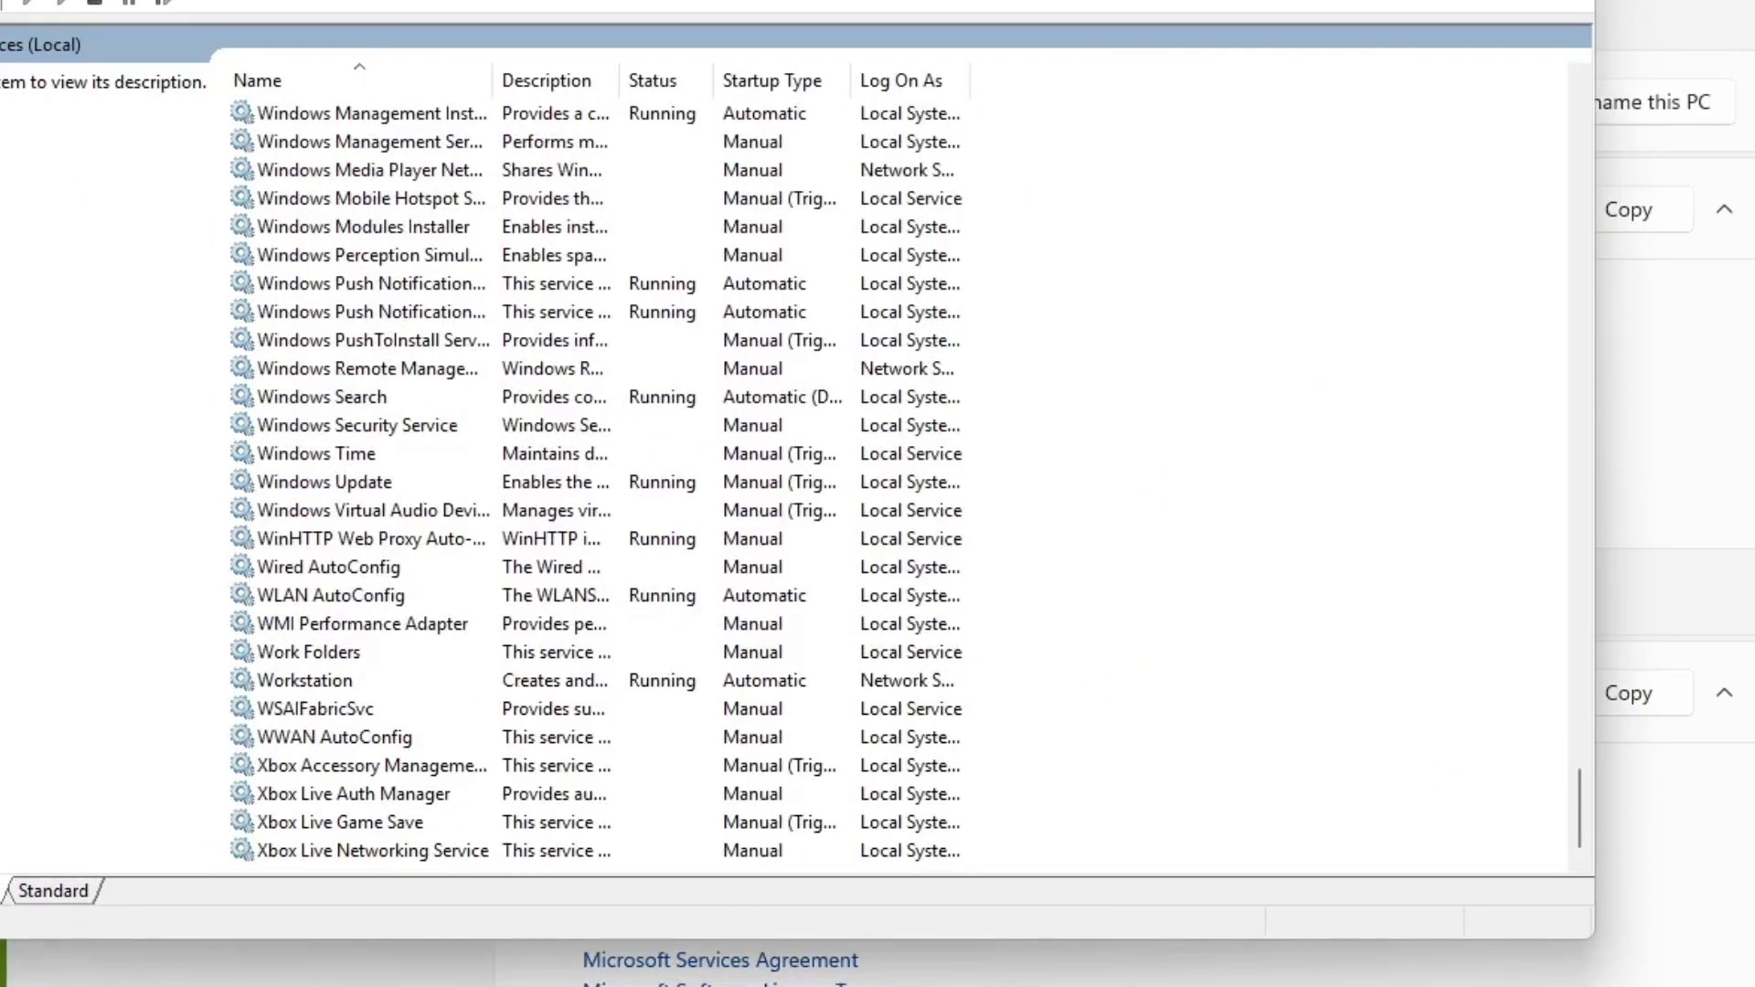
scroll(316, 788, up, 11)
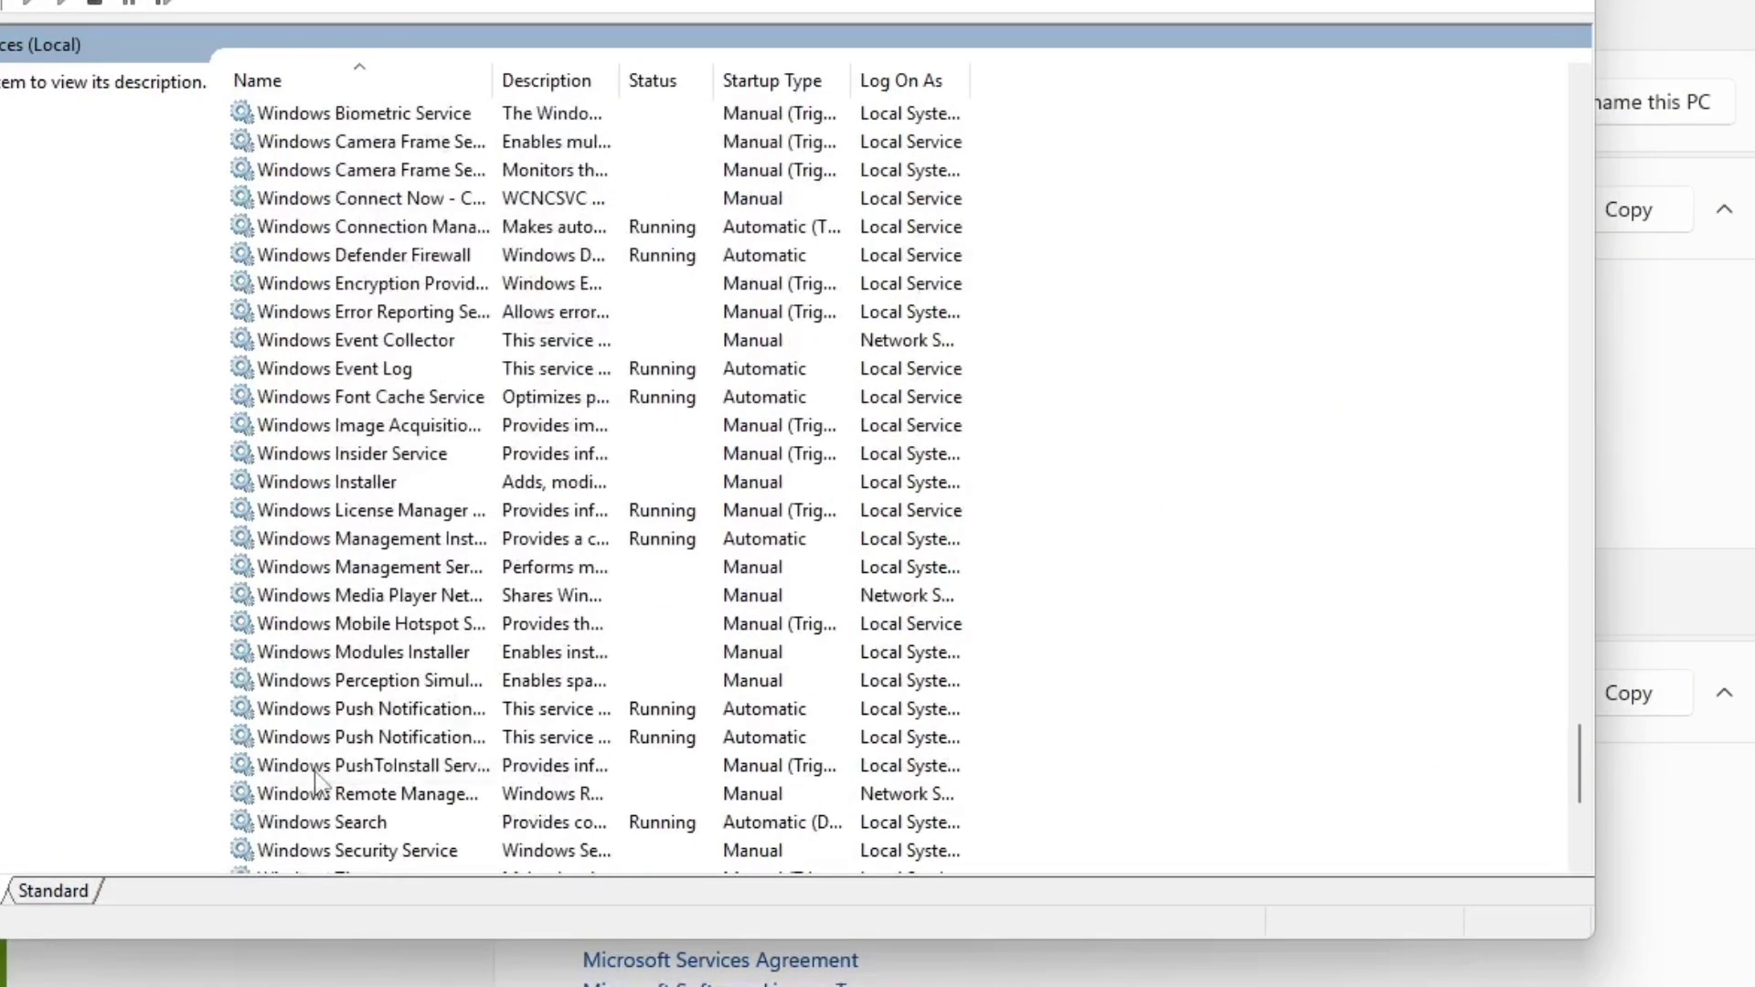
scroll(316, 788, up, 6)
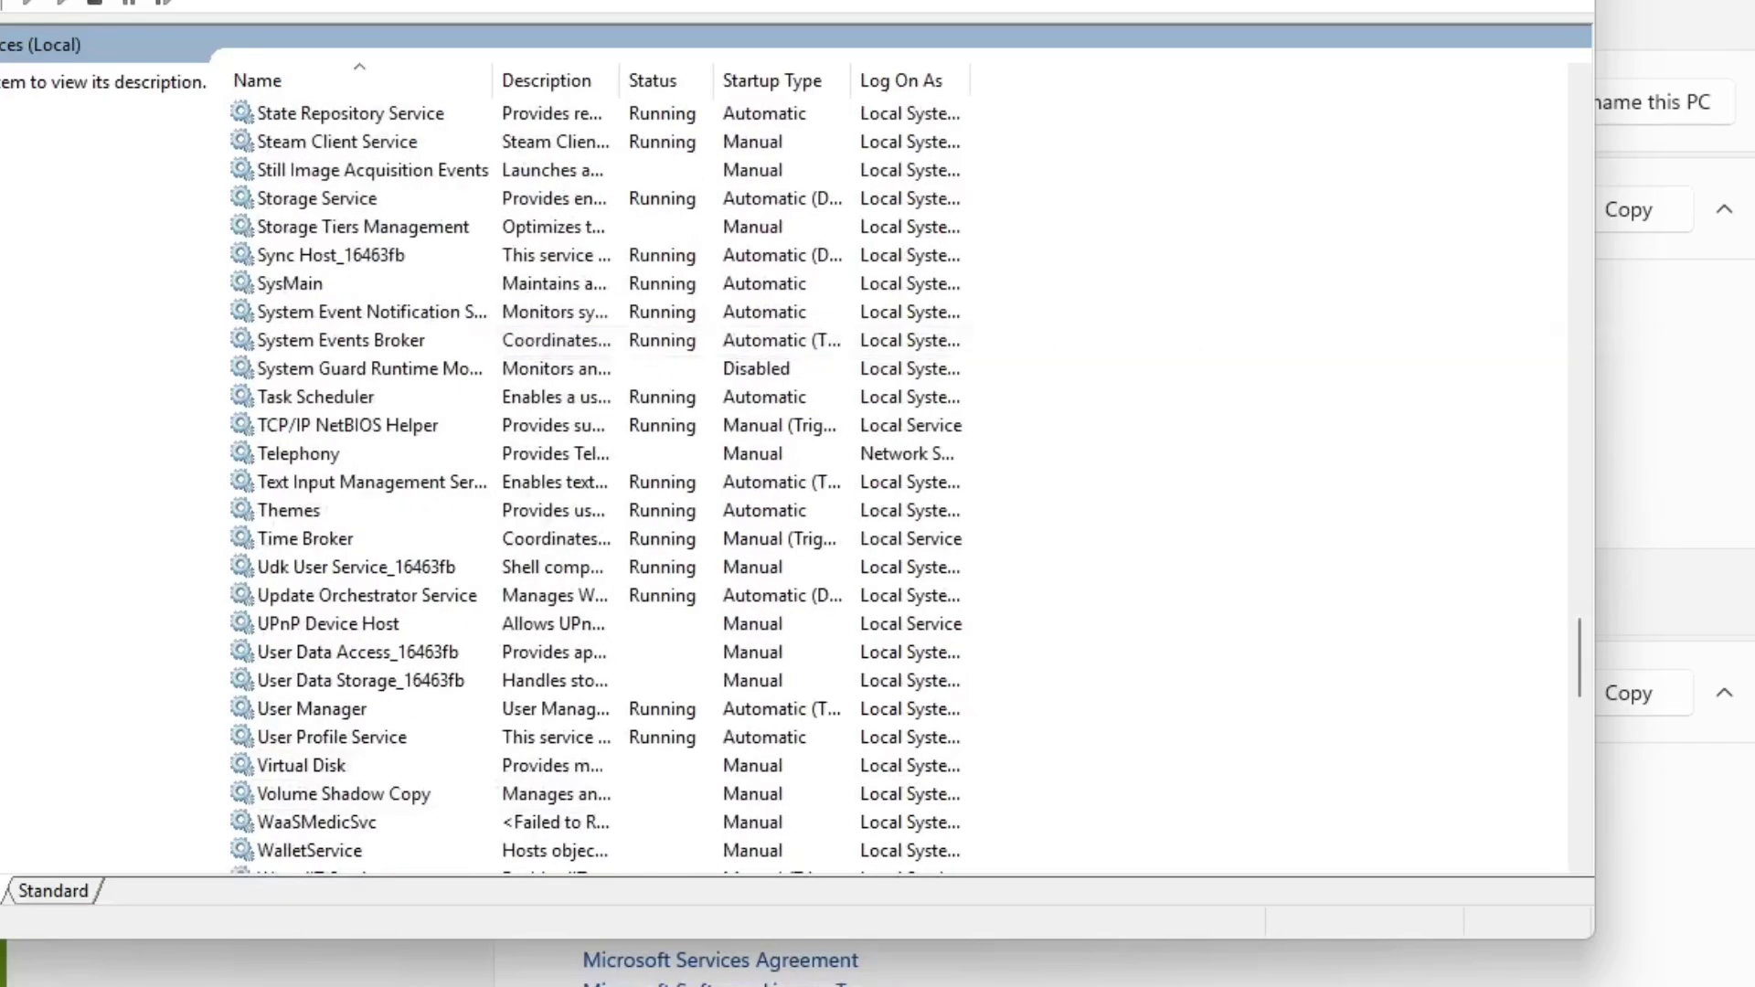
scroll(685, 631, up, 4)
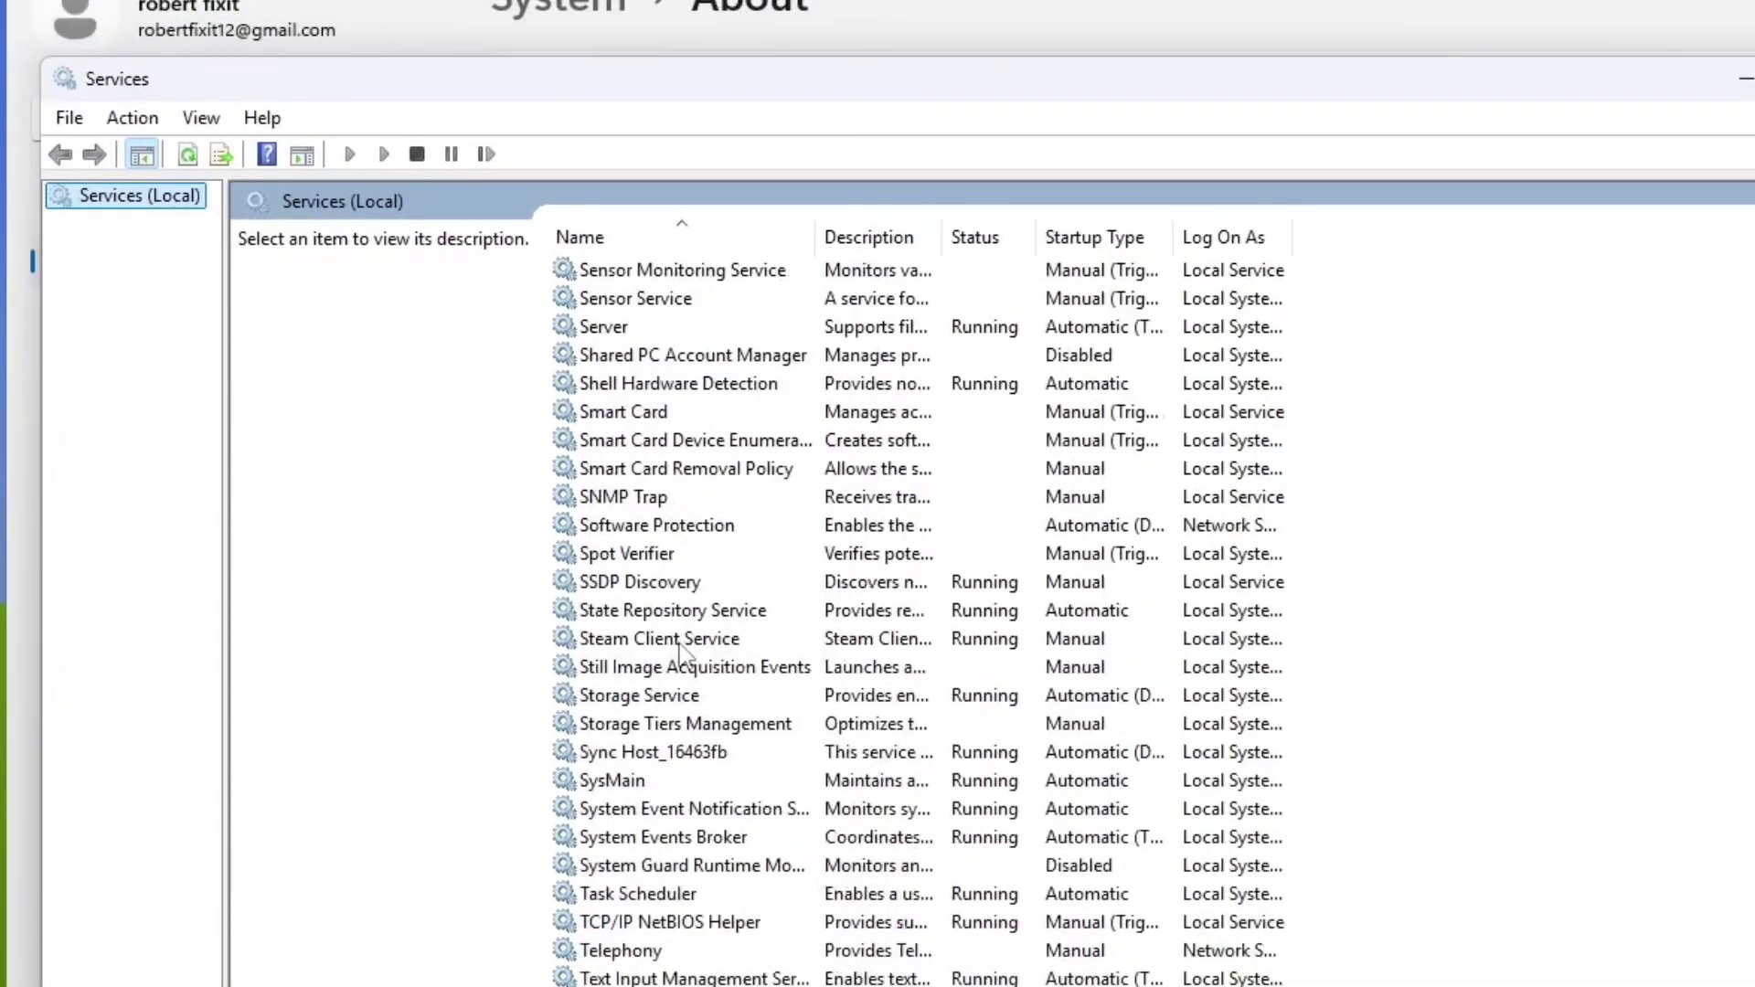
scroll(684, 631, down, 2)
click(610, 610)
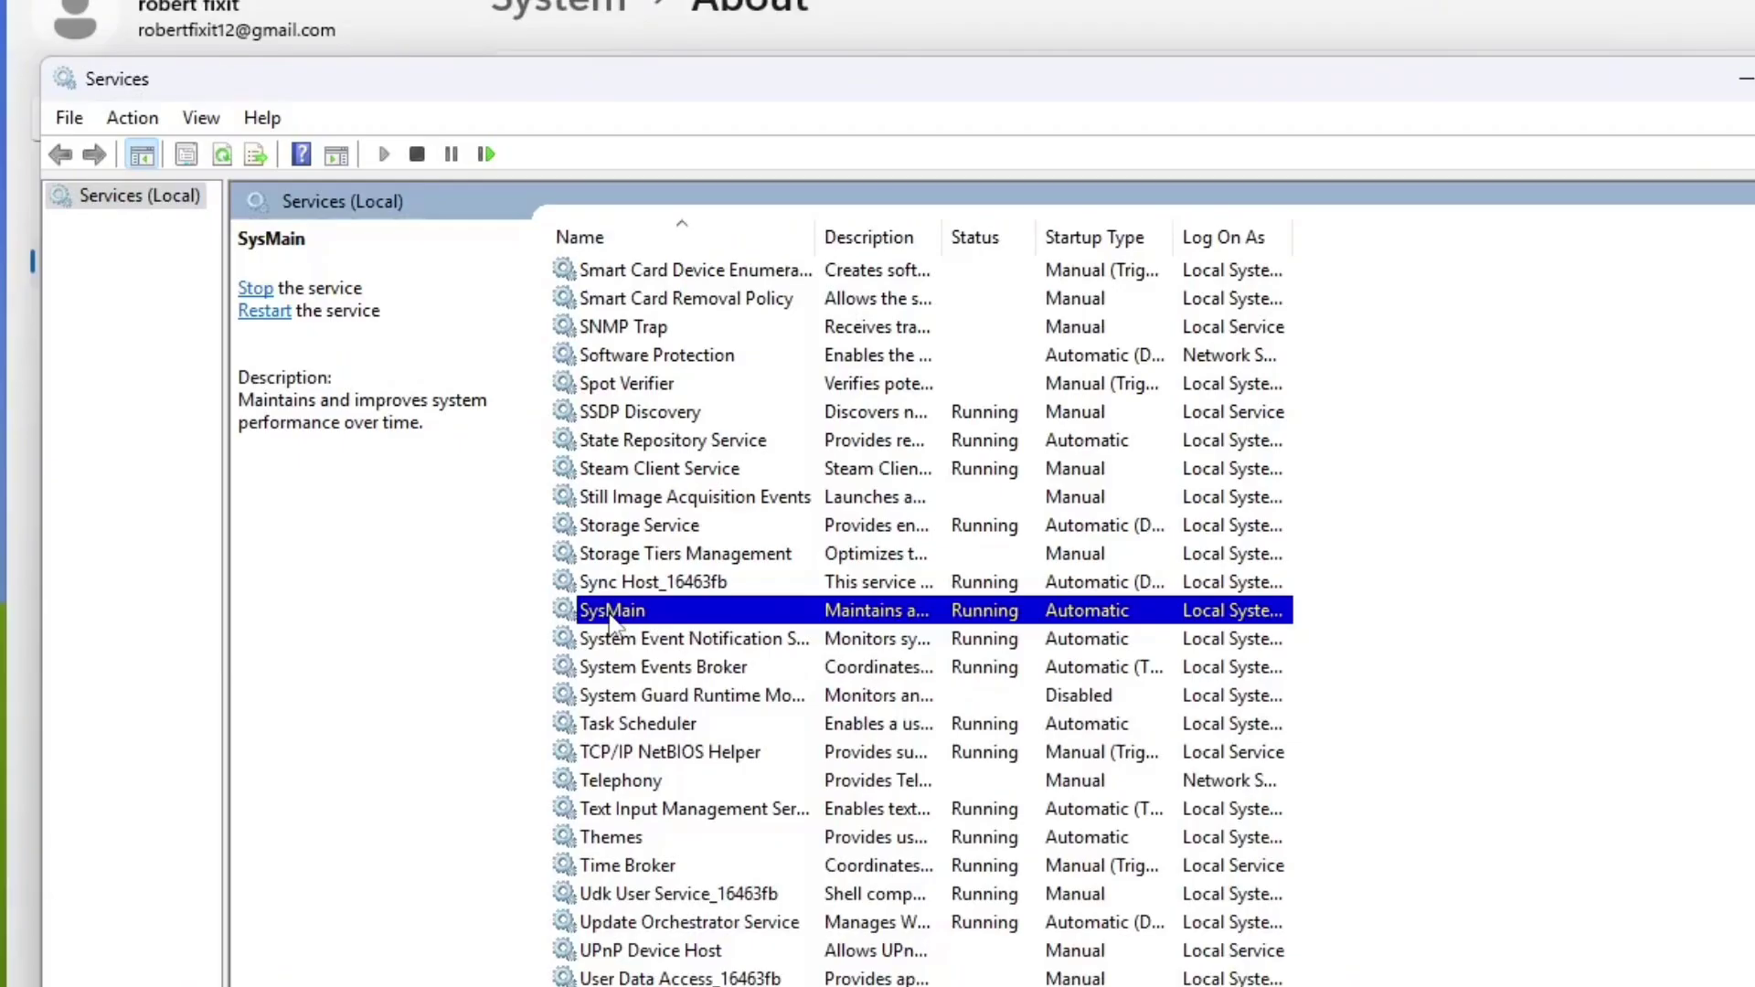
Step: In SysMain's Properties, stop the service and set its startup type to Disabled
right_click(631, 613)
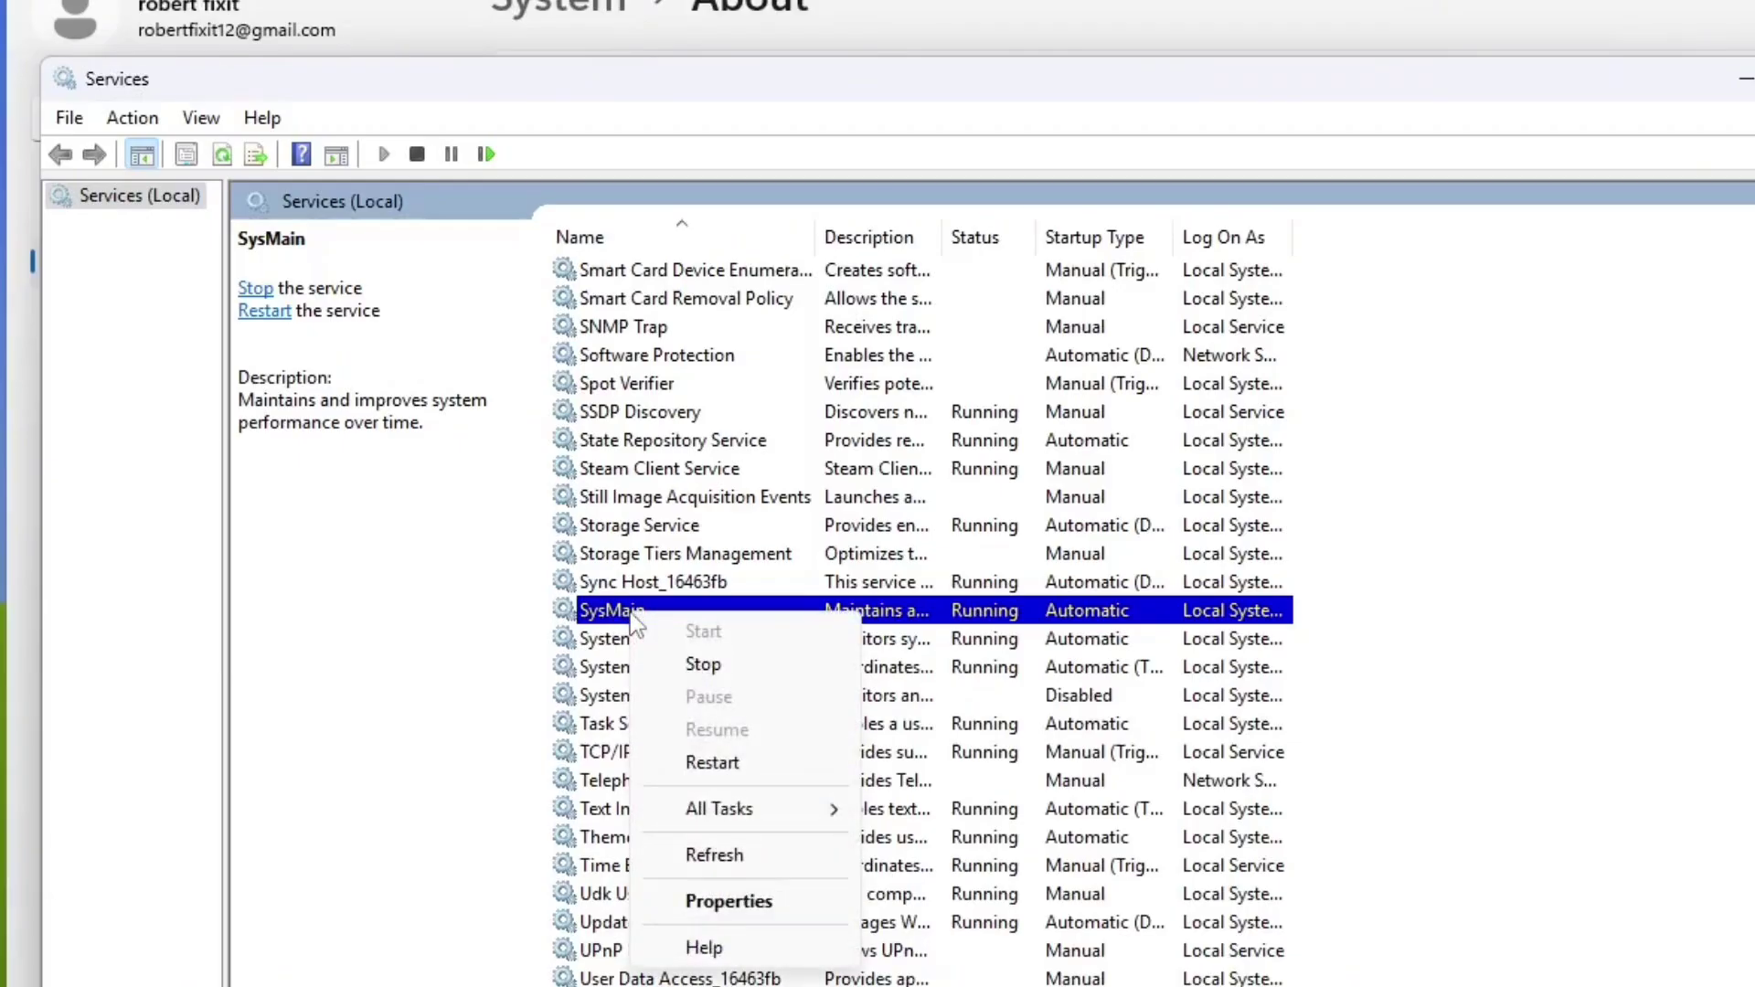
click(728, 903)
click(913, 702)
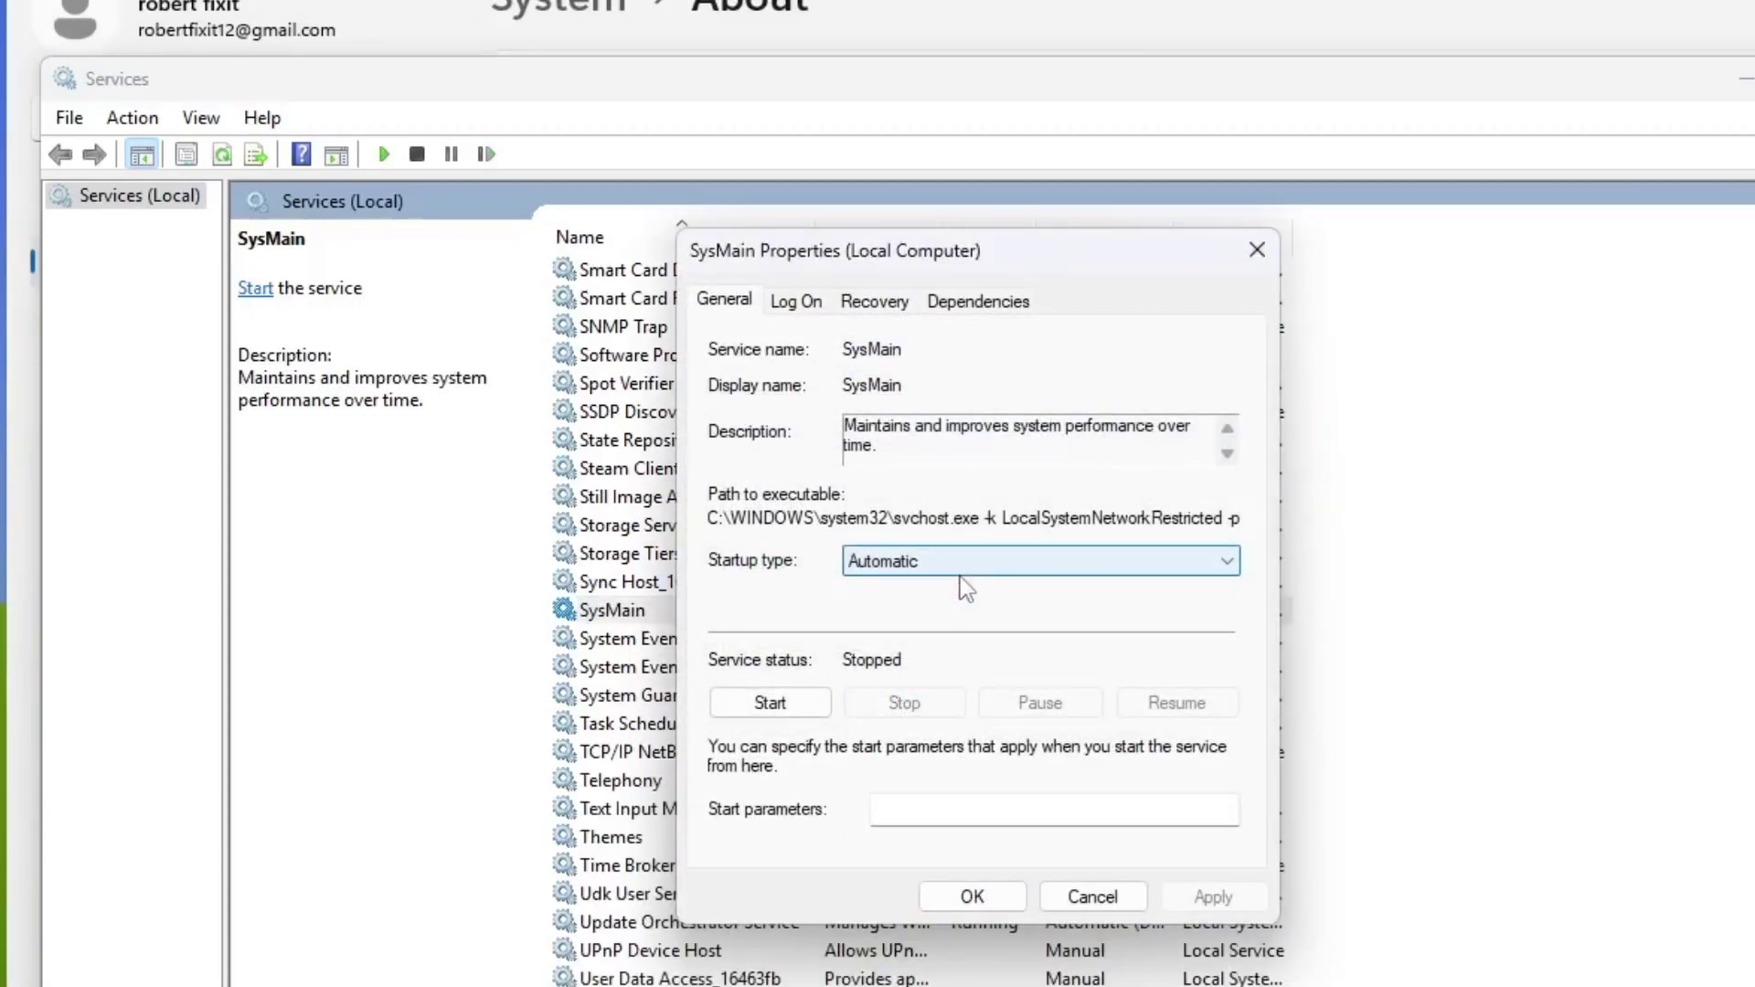
click(960, 563)
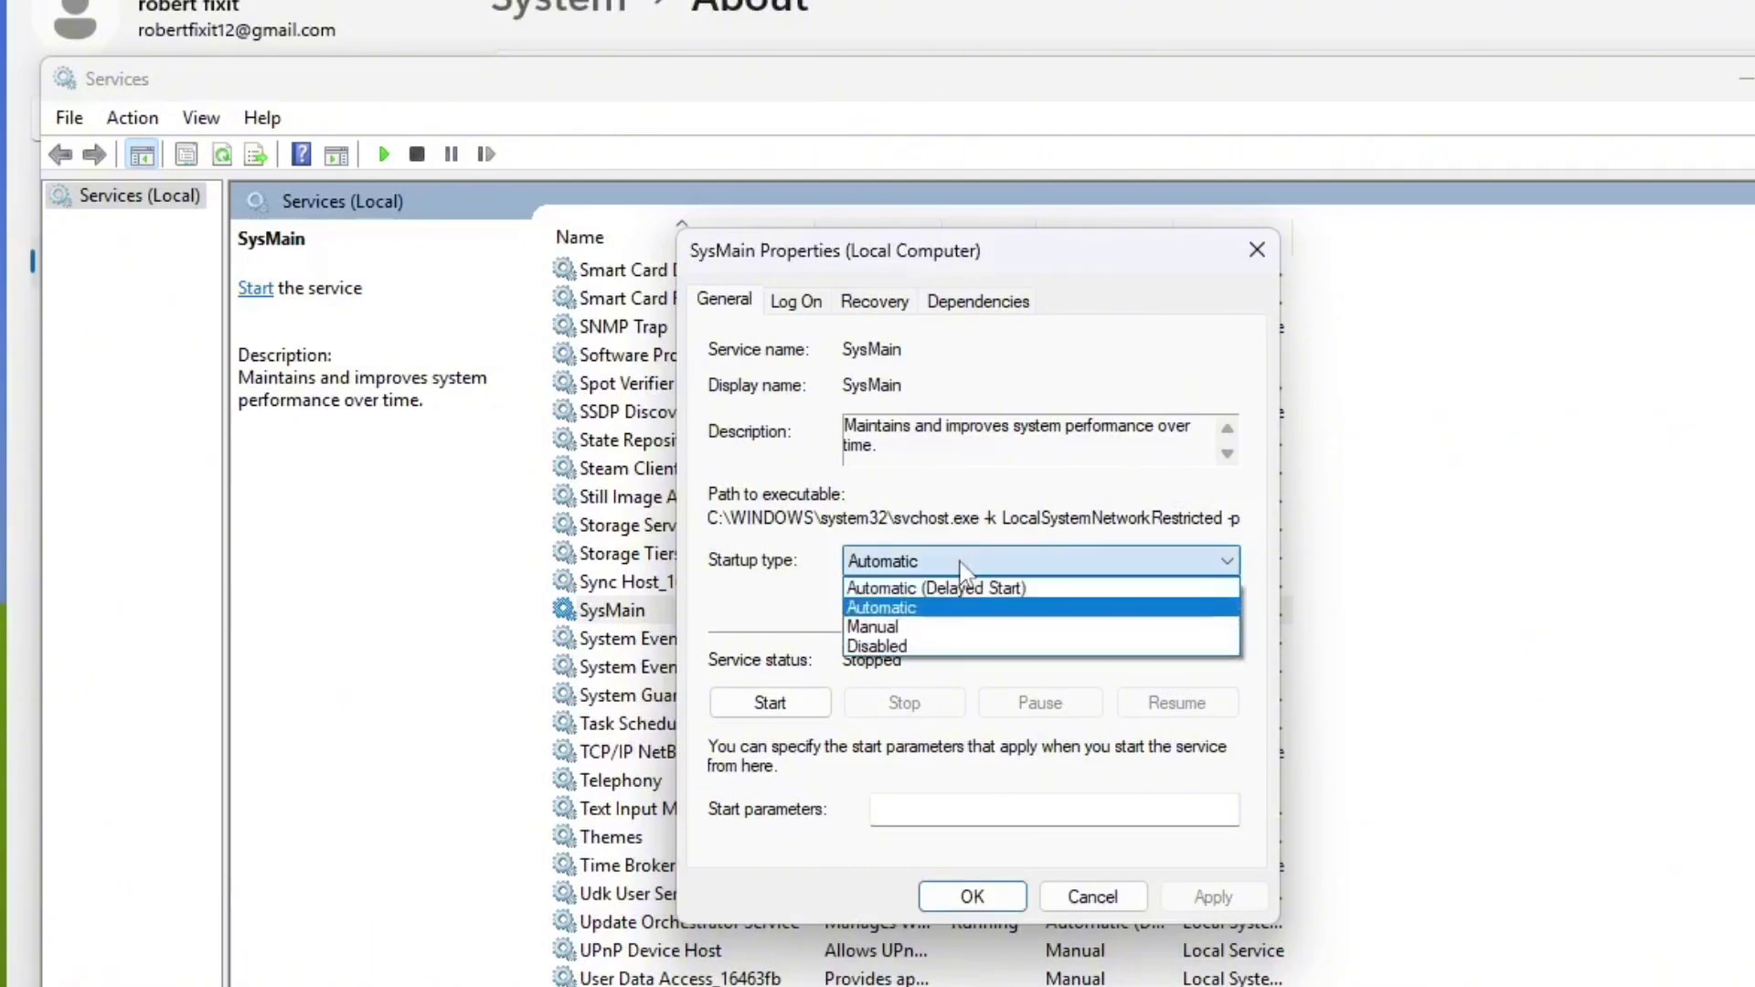
click(950, 647)
click(1213, 897)
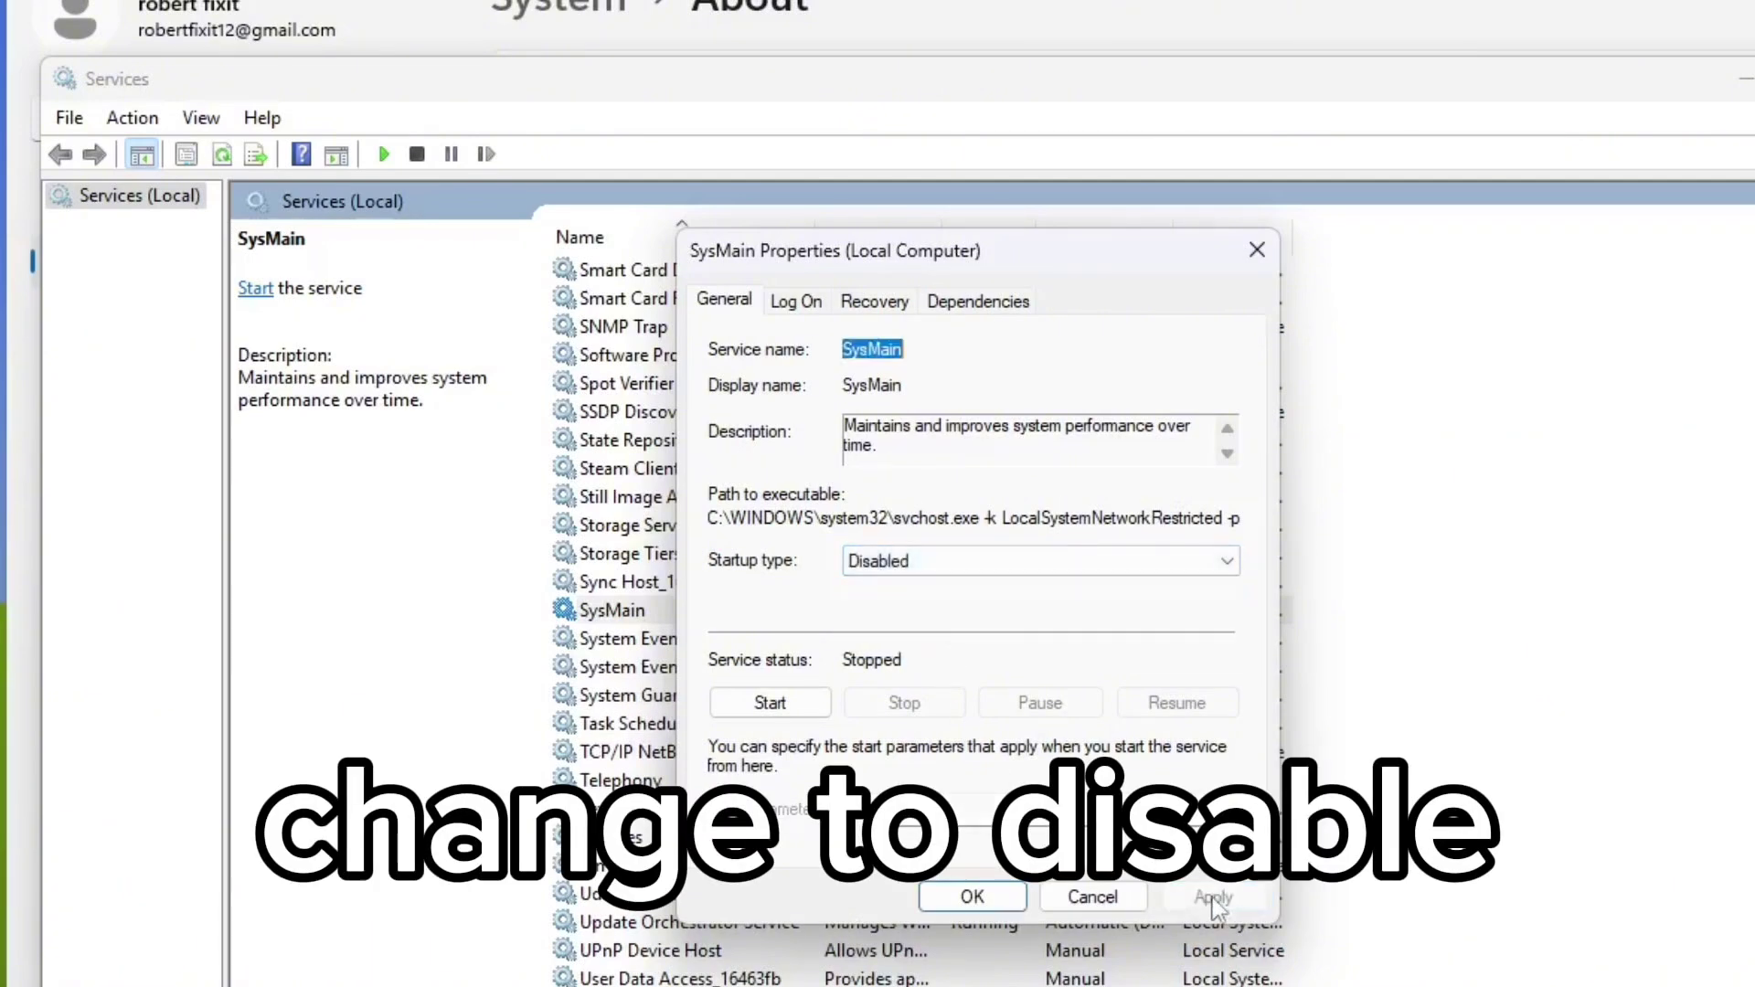
click(1012, 898)
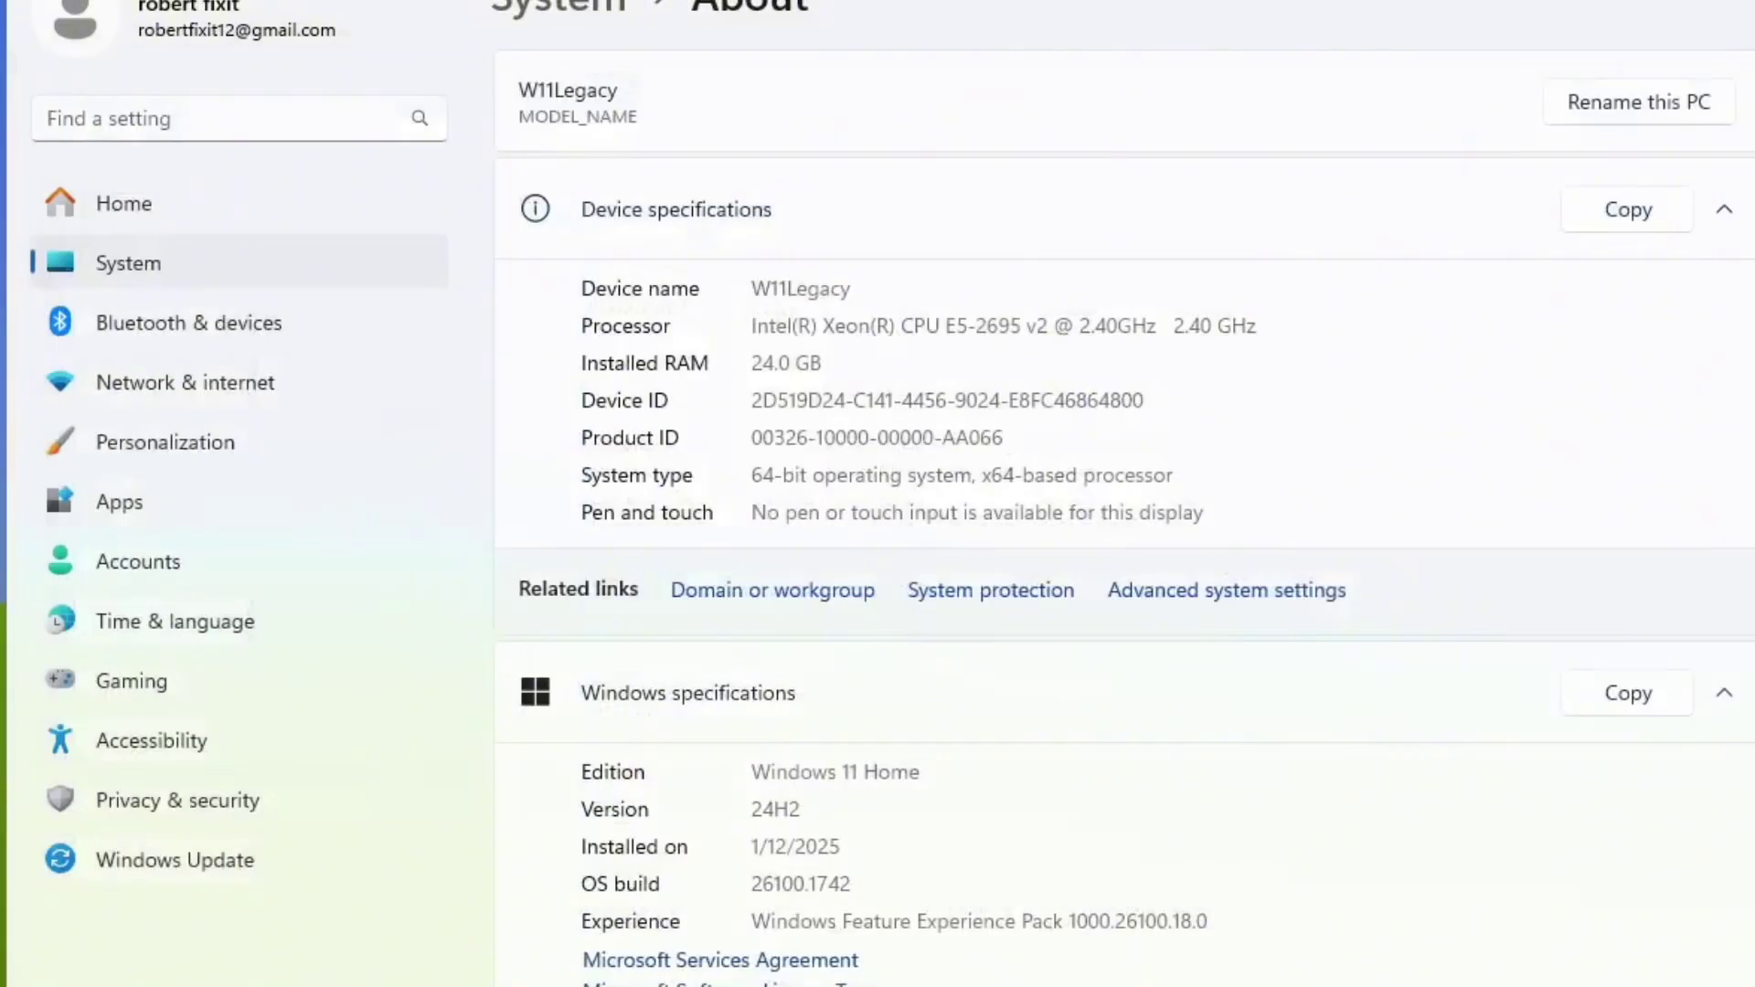
Step: Go to Privacy & security > Diagnostics & feedback, where optional diagnostic data is off
scroll(1064, 422, down, 3)
scroll(1064, 430, up, 3)
mouse_move(894, 977)
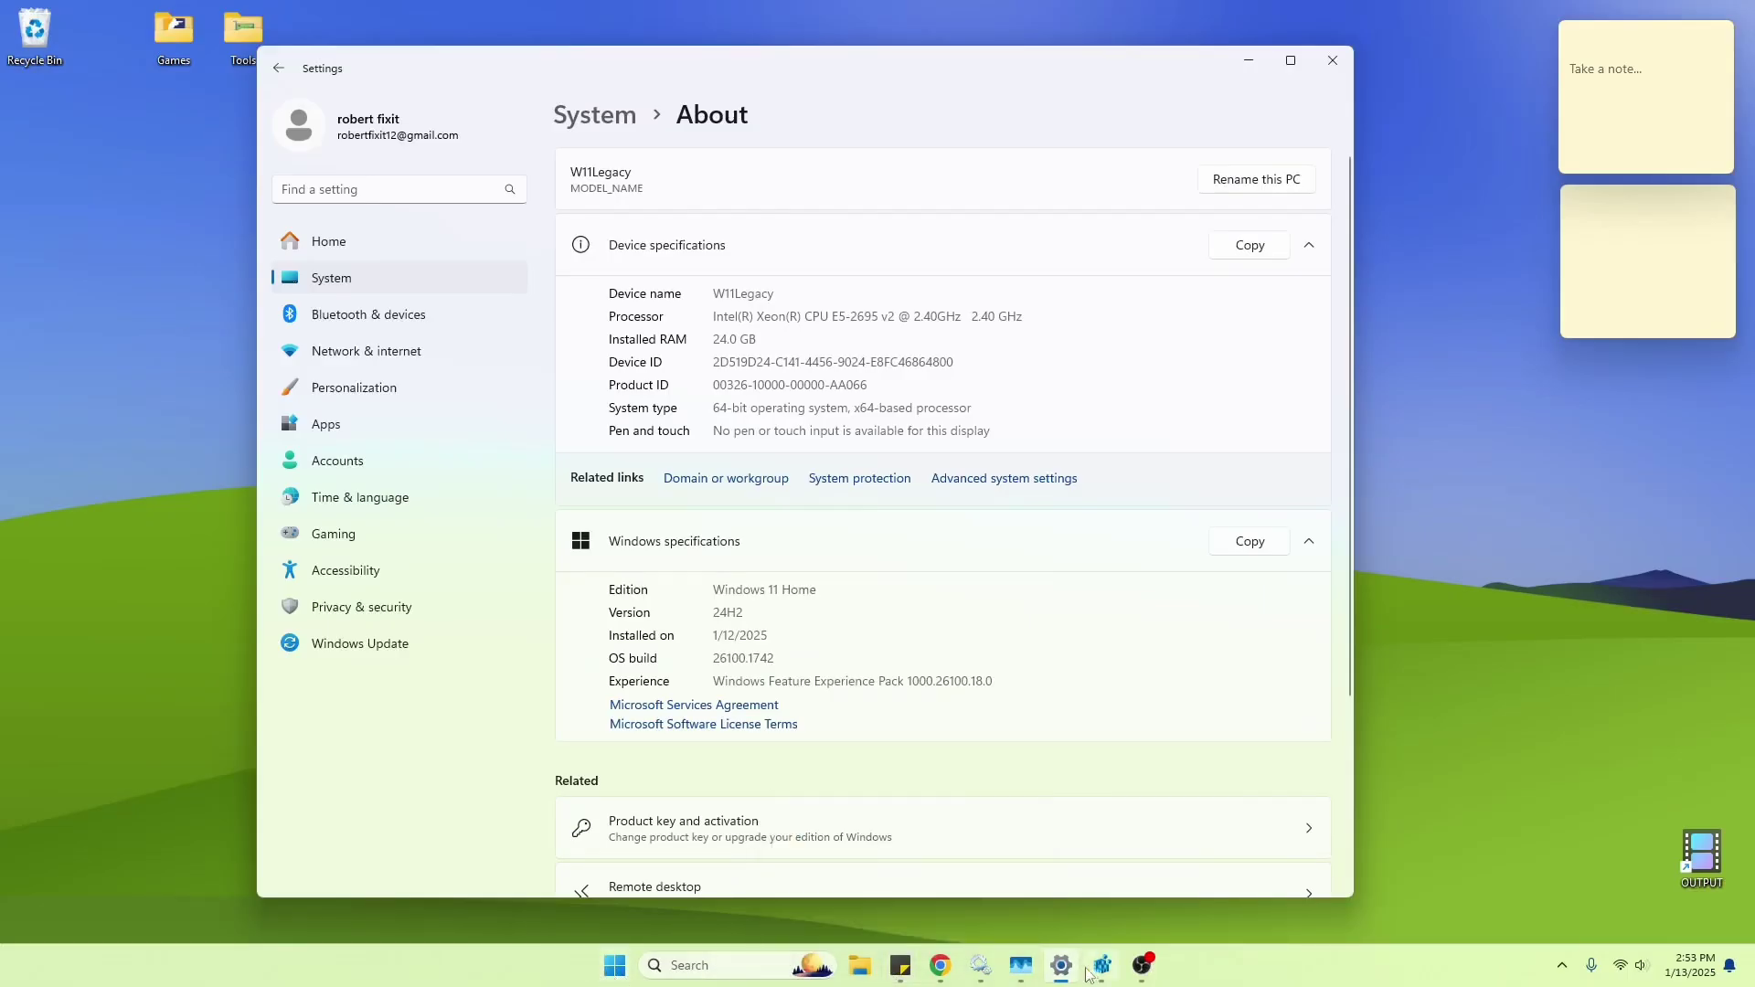
mouse_move(1088, 975)
click(330, 618)
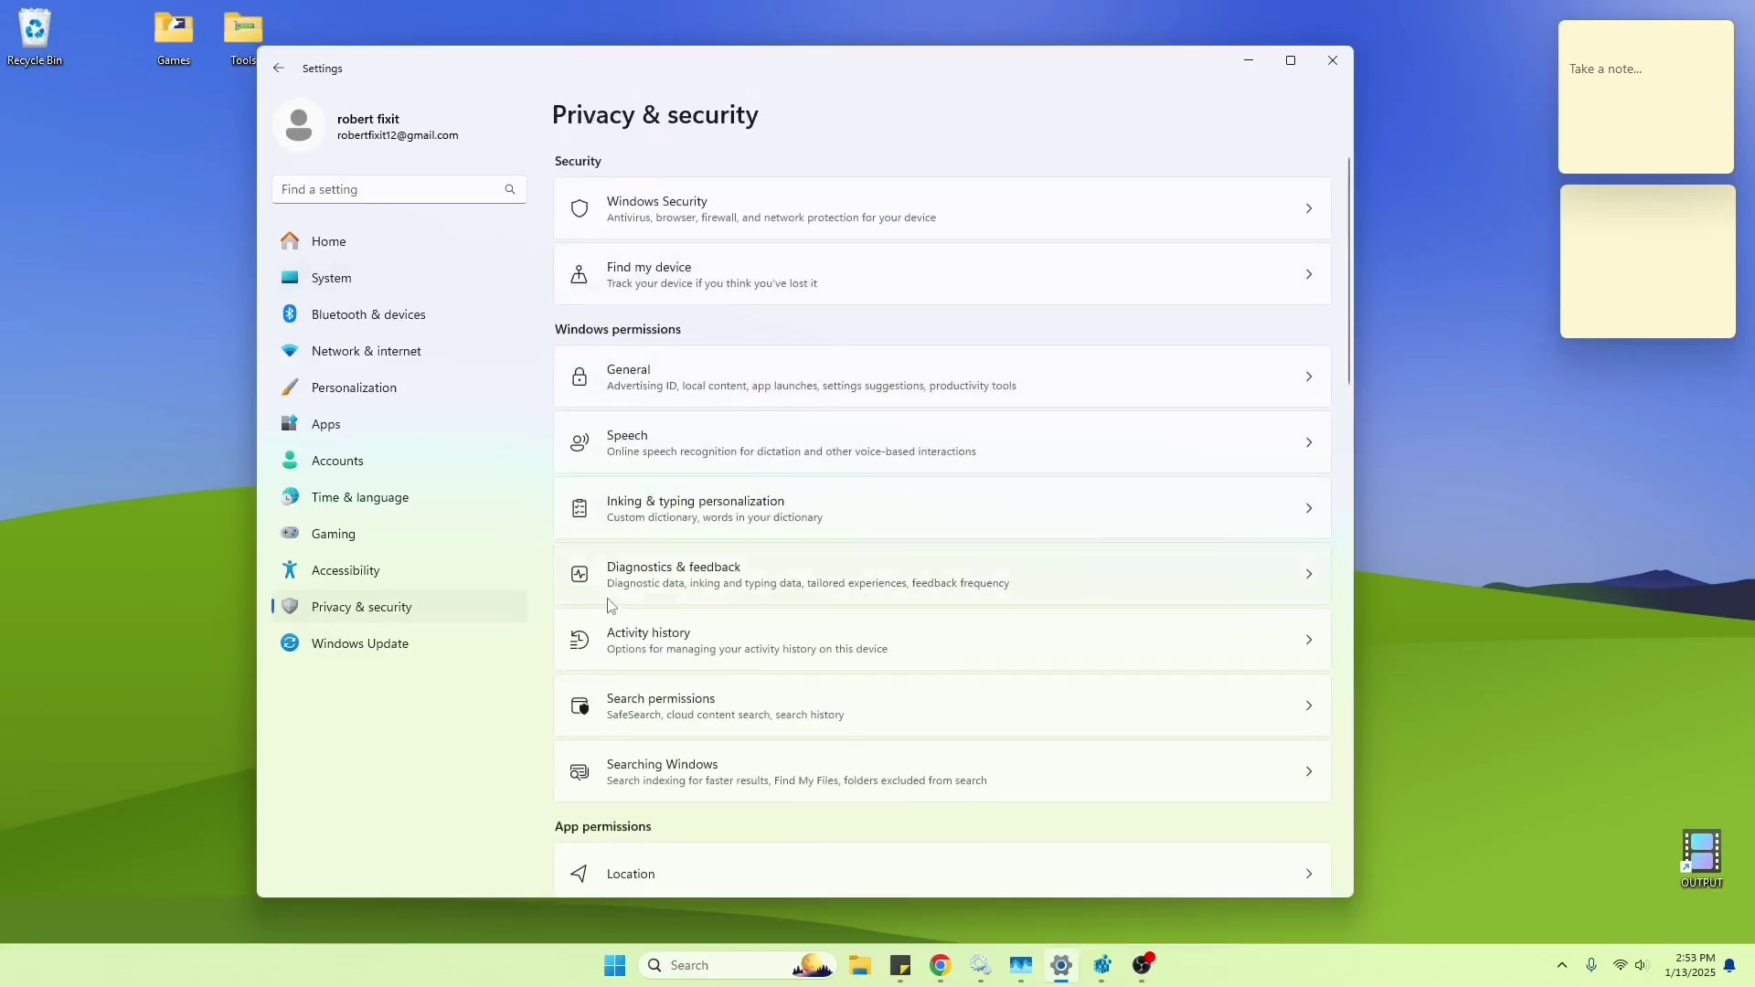
scroll(710, 640, down, 6)
scroll(709, 675, up, 6)
click(713, 583)
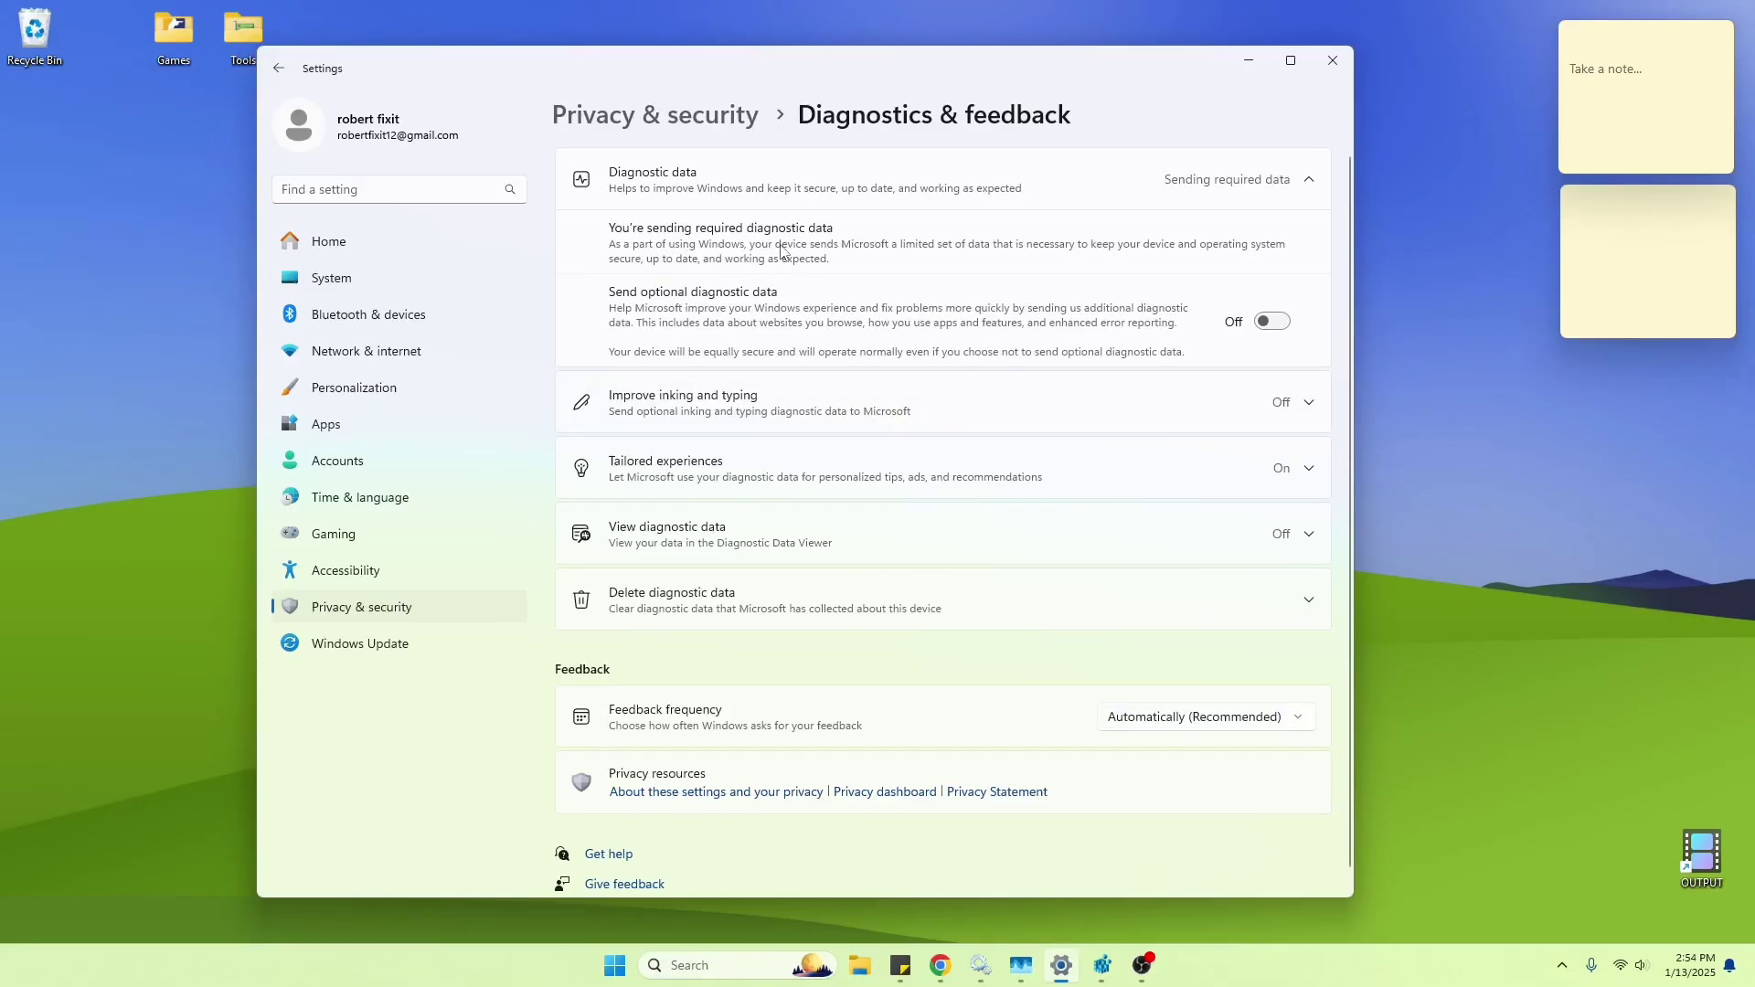
Step: Launch Registry Editor via search and delete a stray New Key under DataCollection
click(697, 968)
text(regedit)
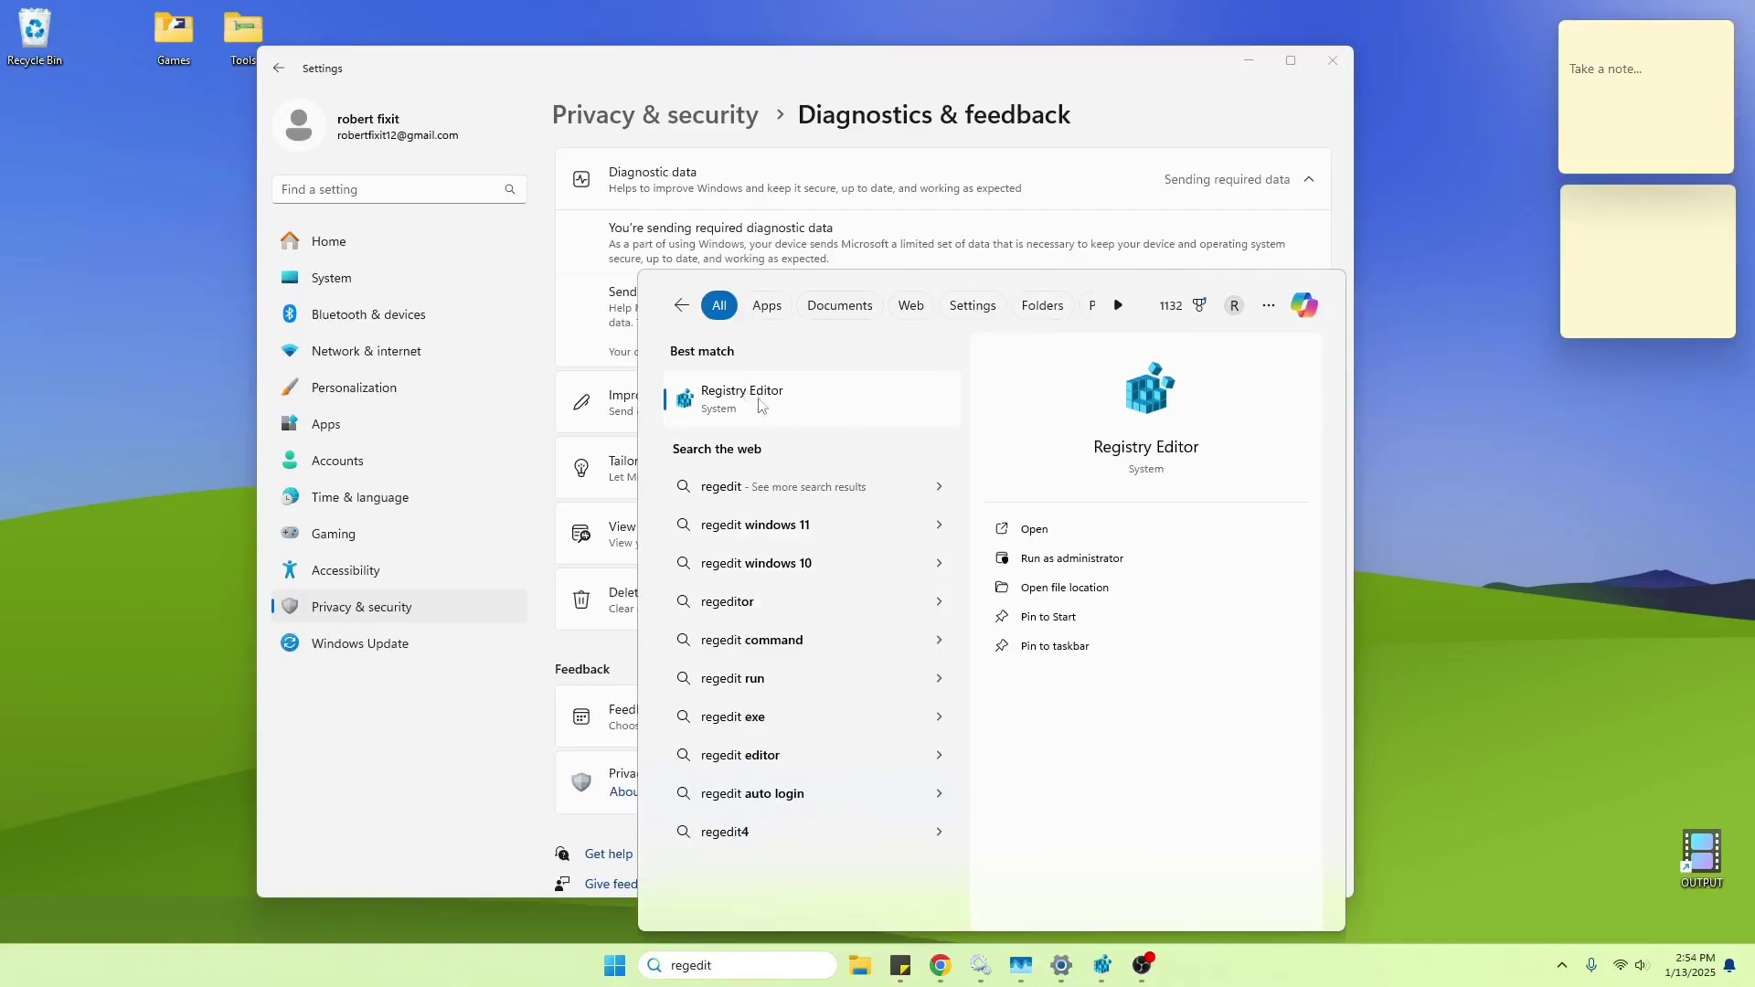
click(1094, 891)
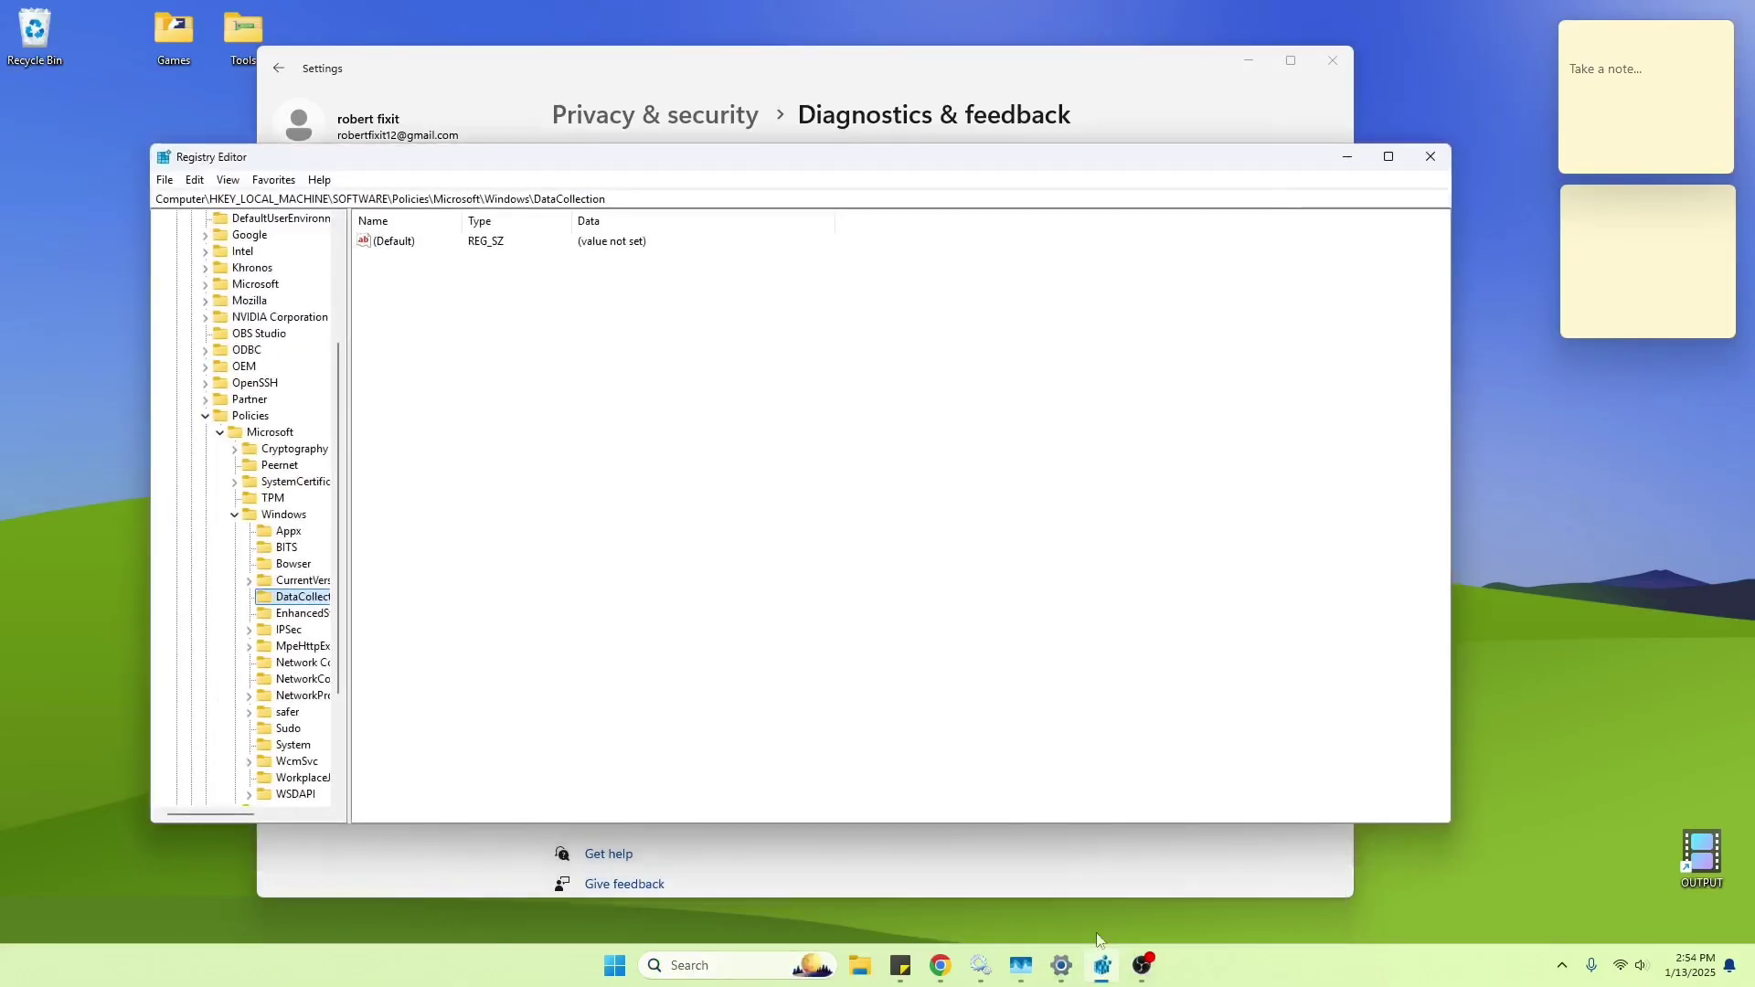
scroll(331, 563, up, 4)
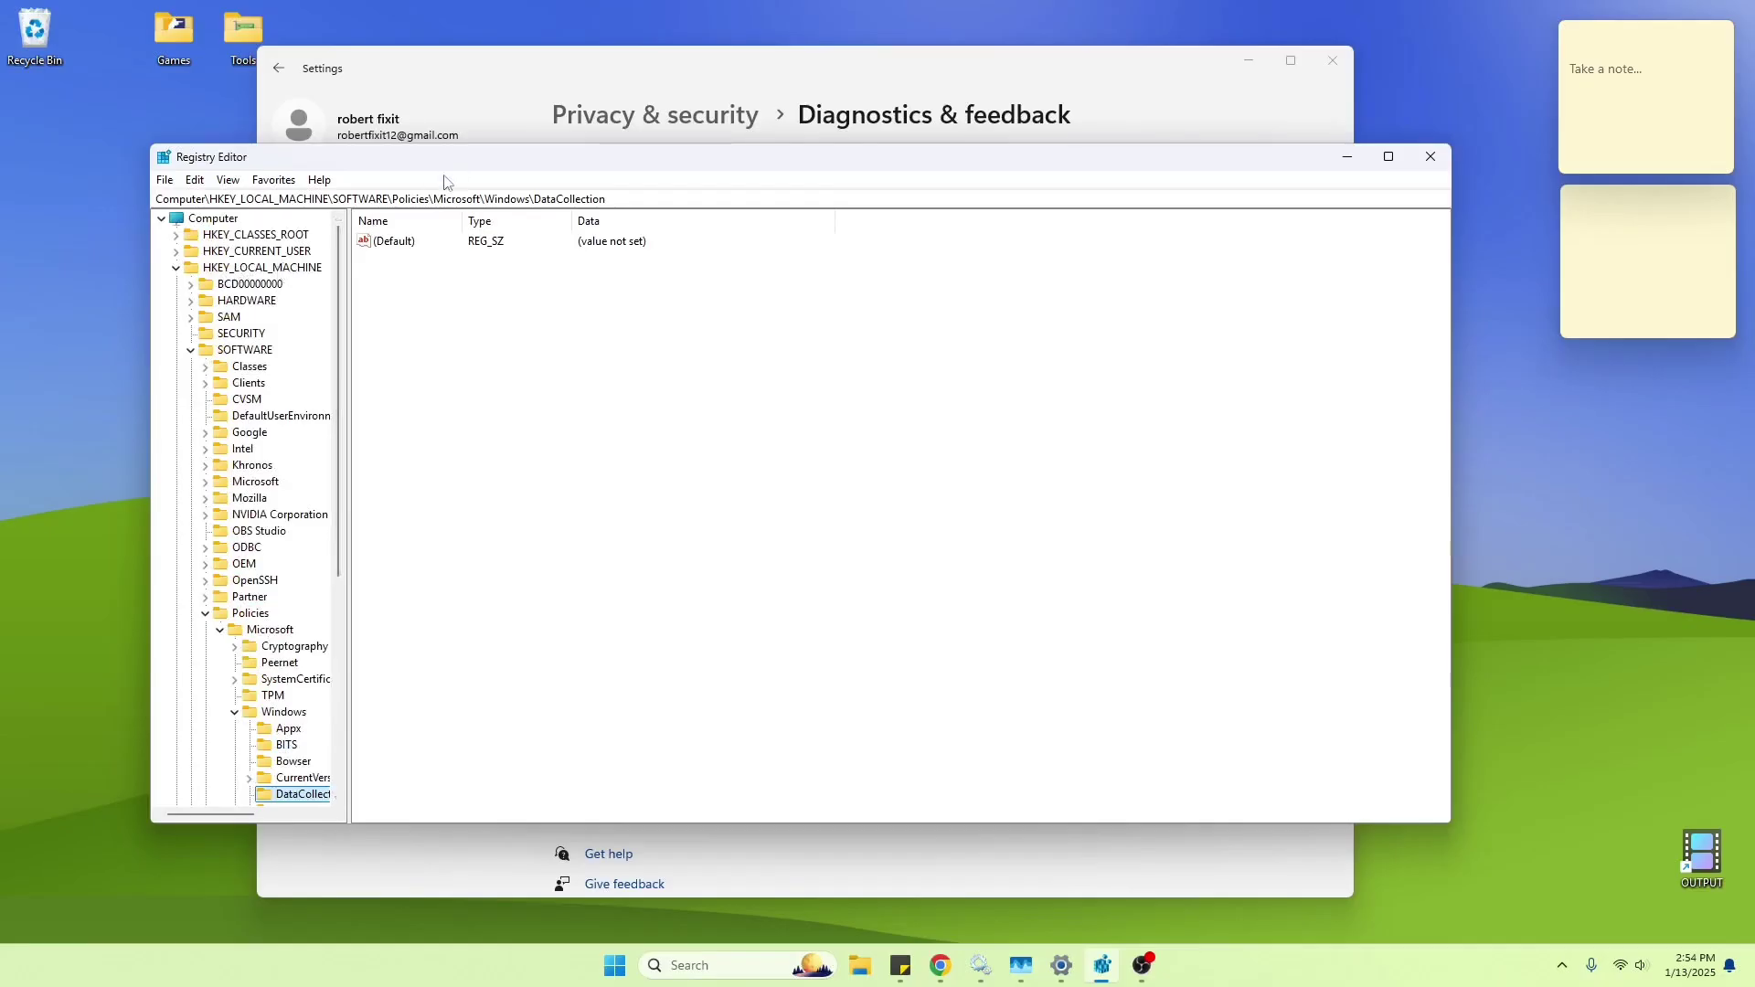
drag(424, 165, 488, 161)
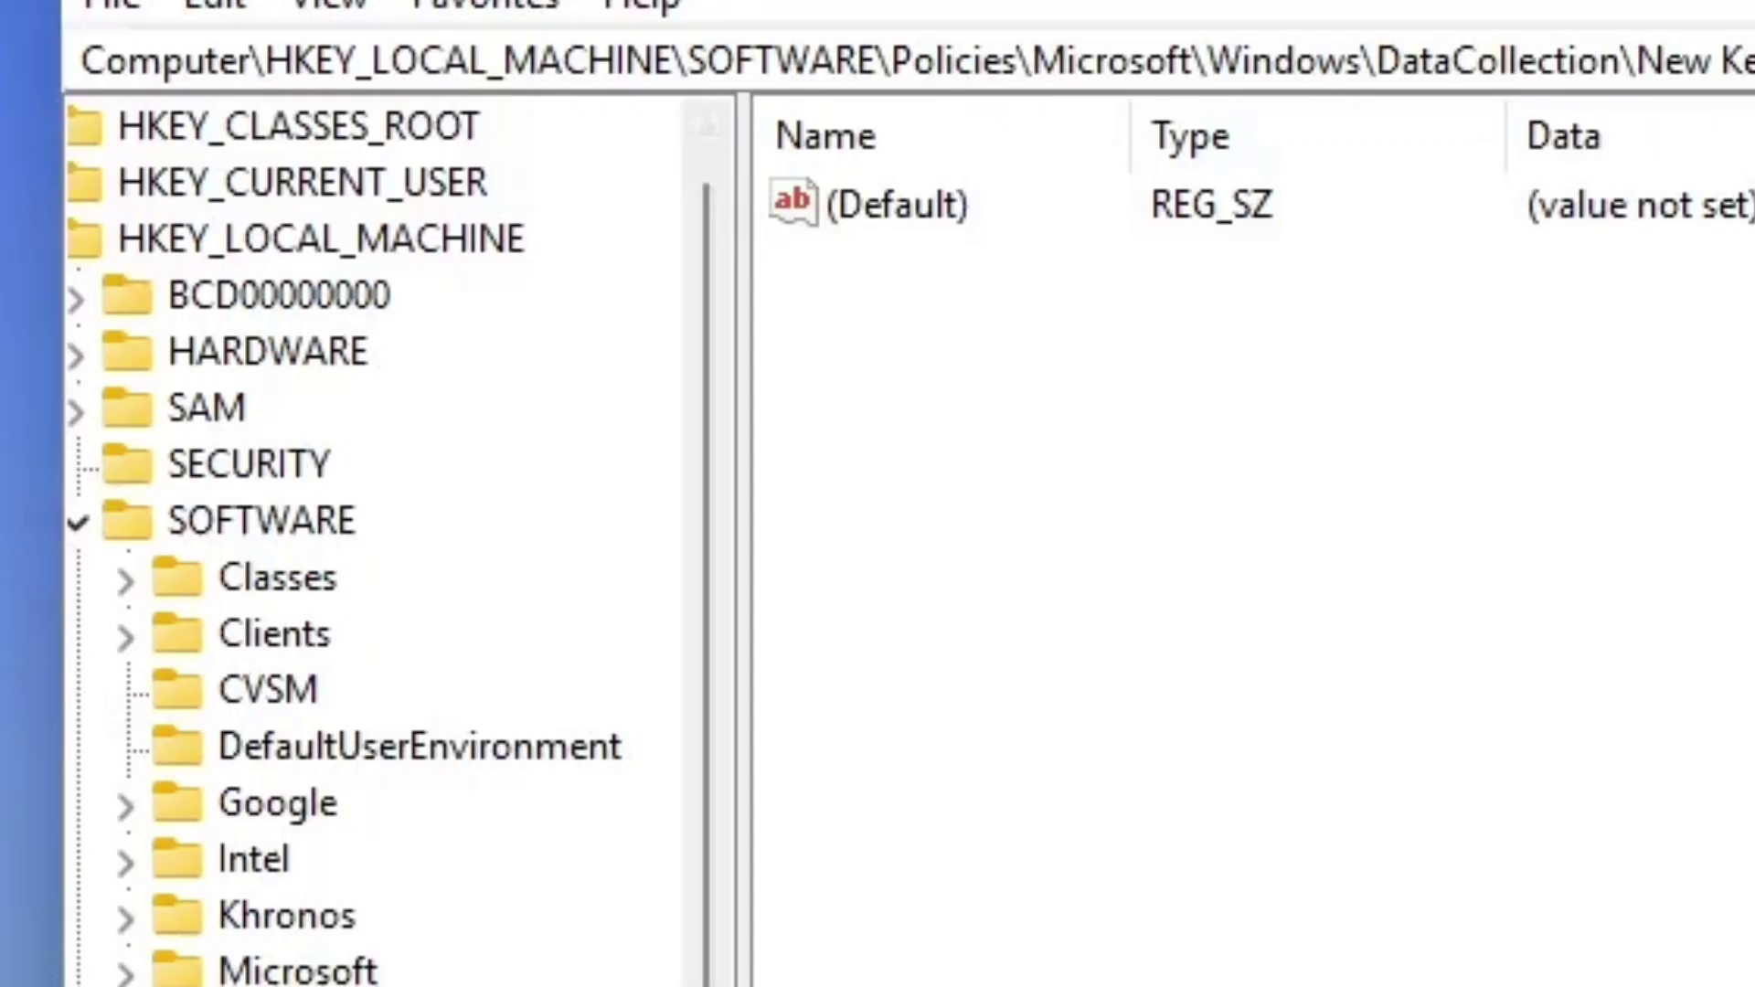
key(Delete)
key(Return)
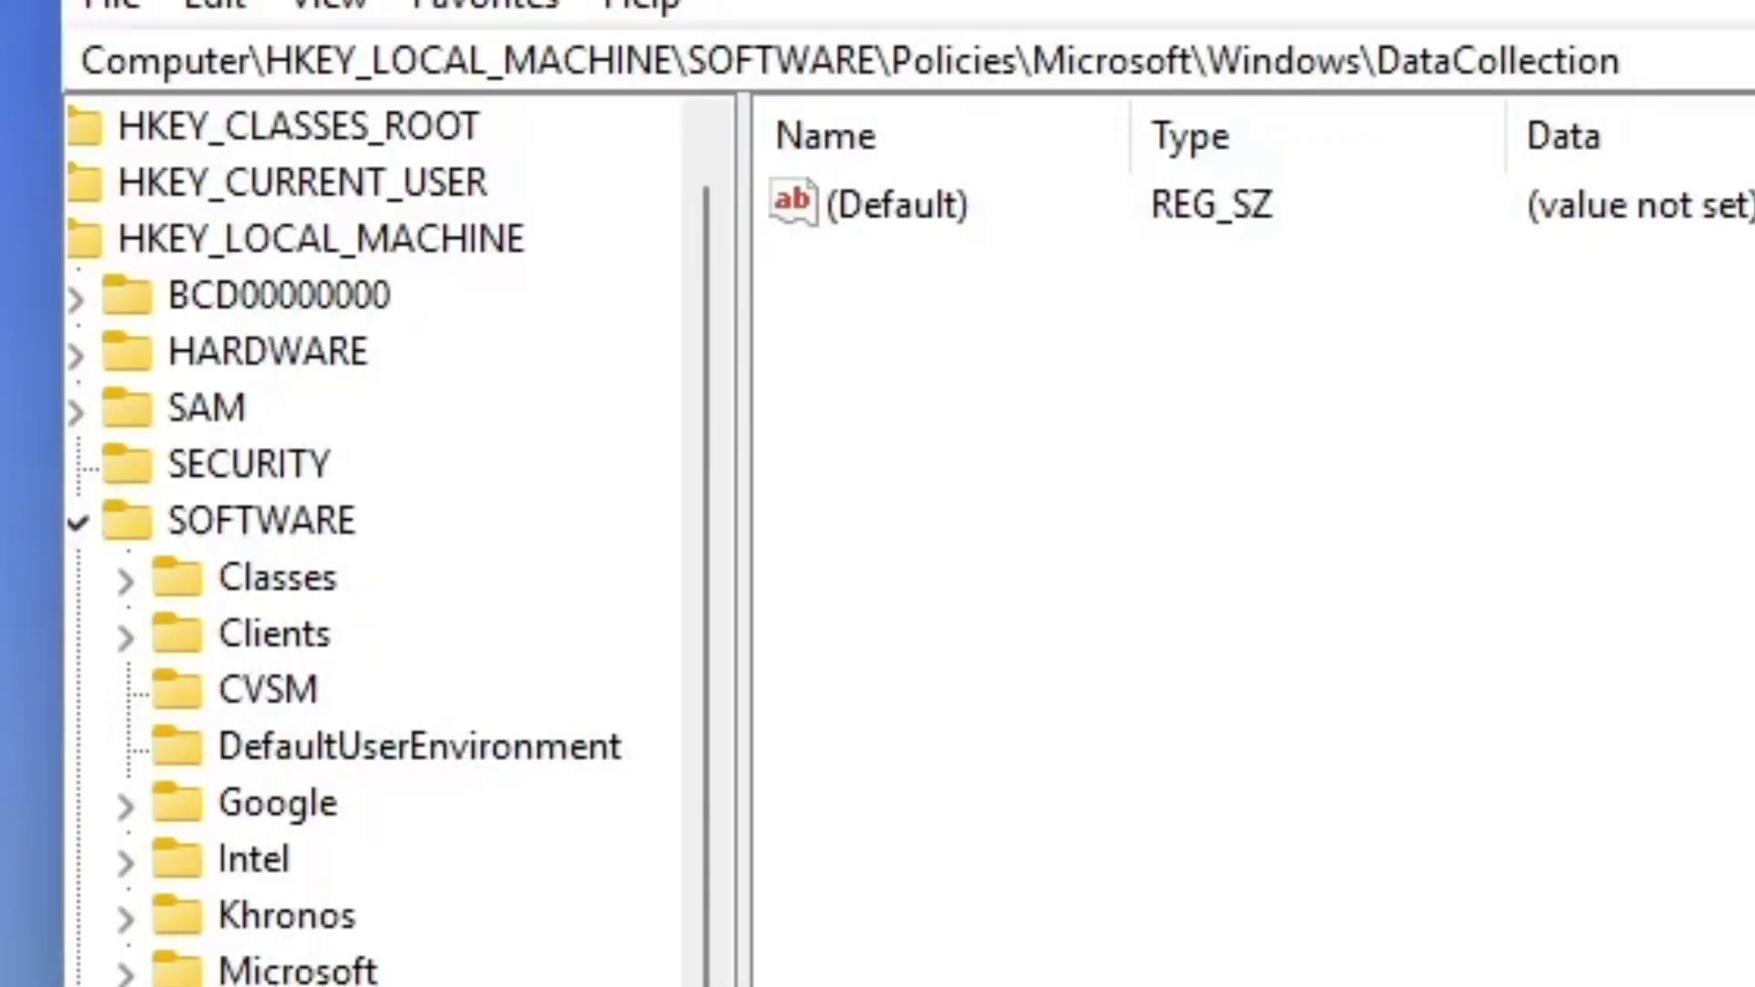
Step: Create an AllowTelemetry DWORD value under DataCollection and enter 0 as its data
key(alt+e)
key(n)
key(d)
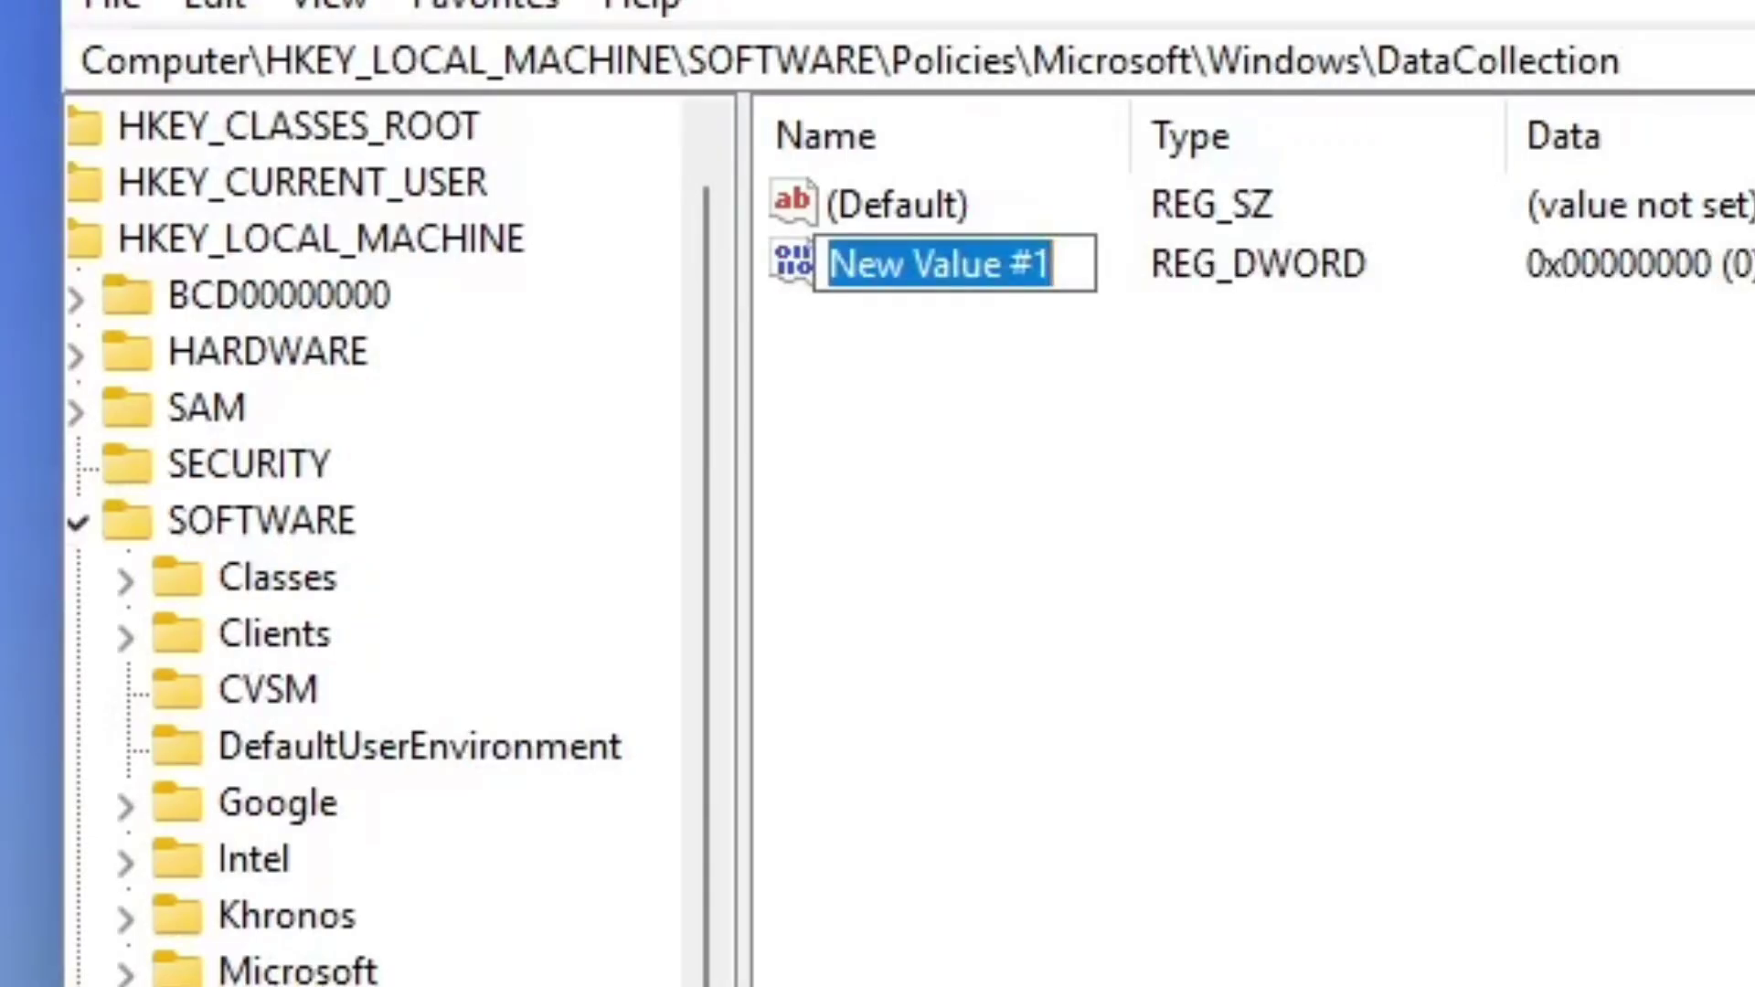
text(AllowTelemery)
key(BackSpace)
key(BackSpace)
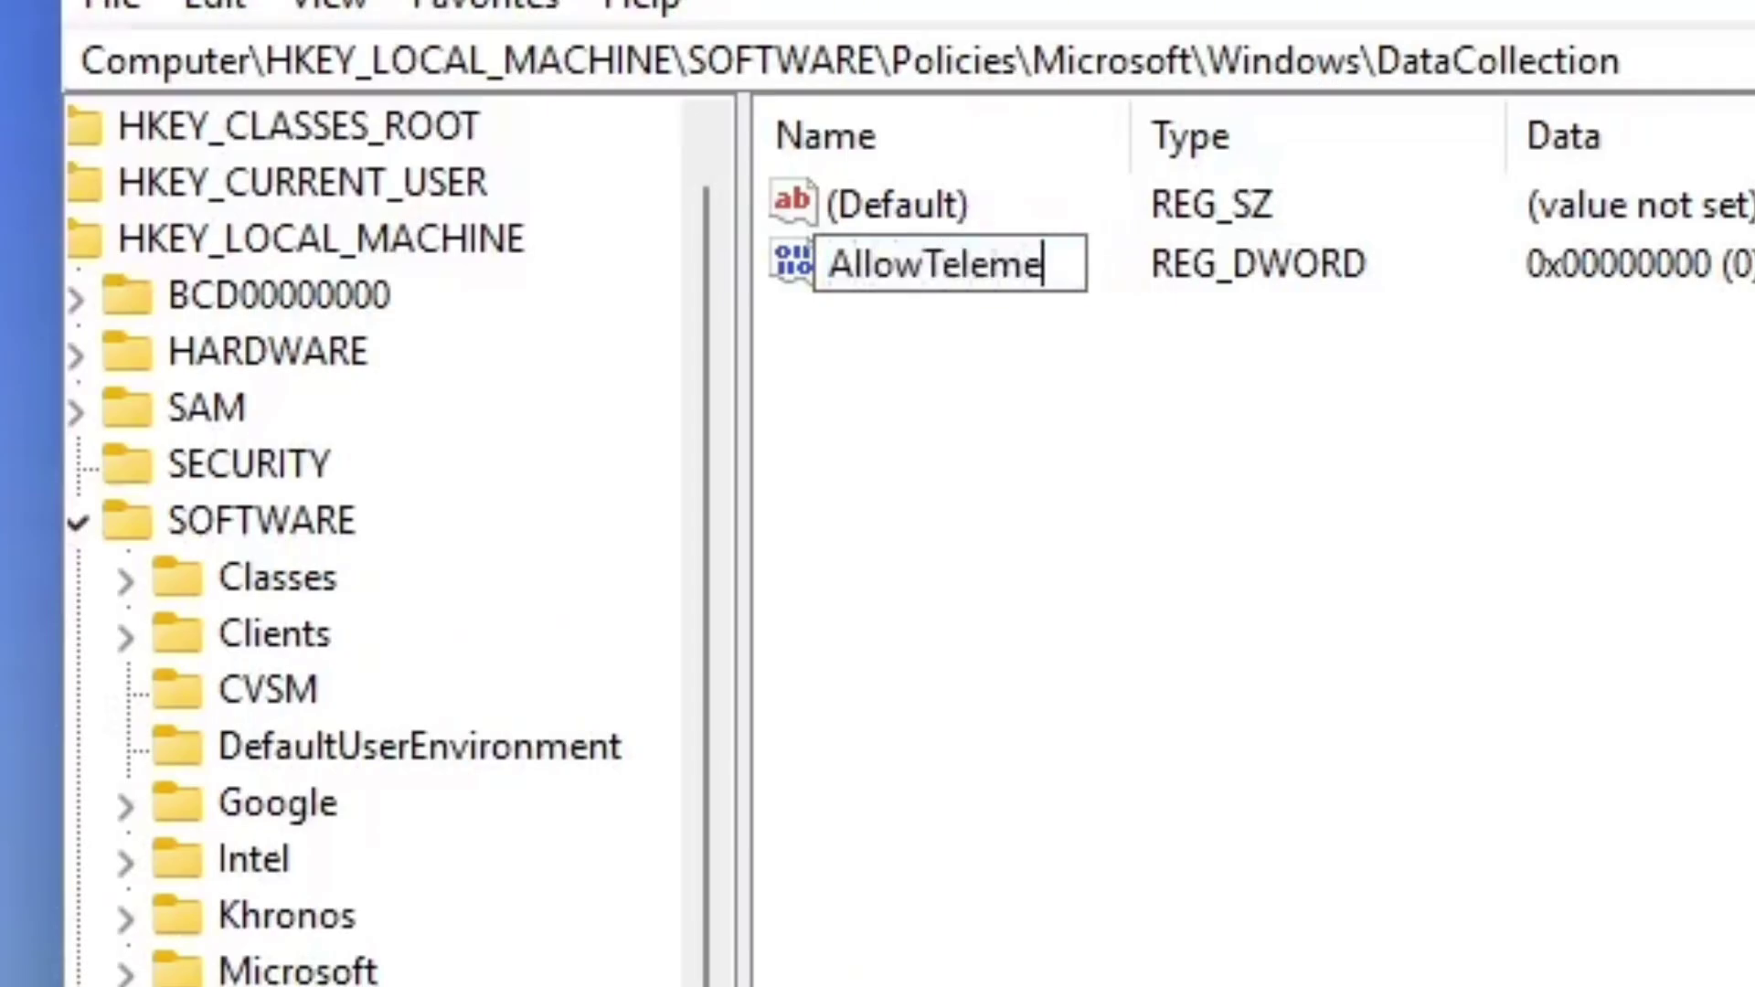
text(try)
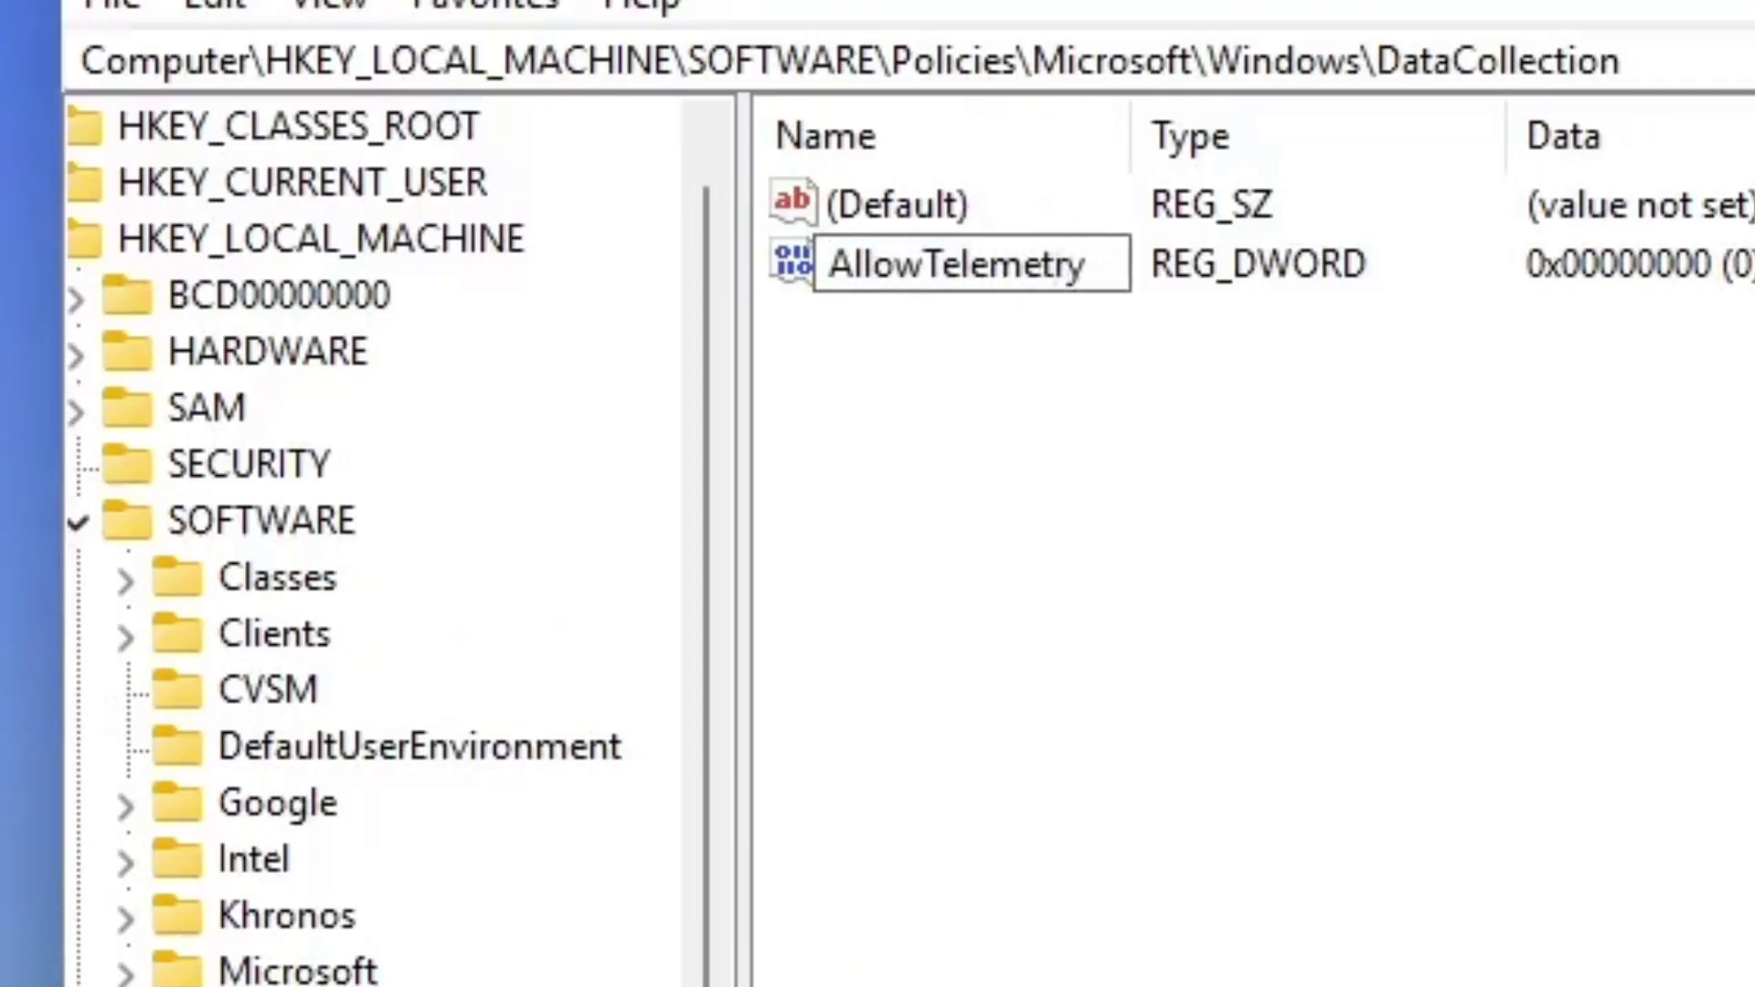
key(Return)
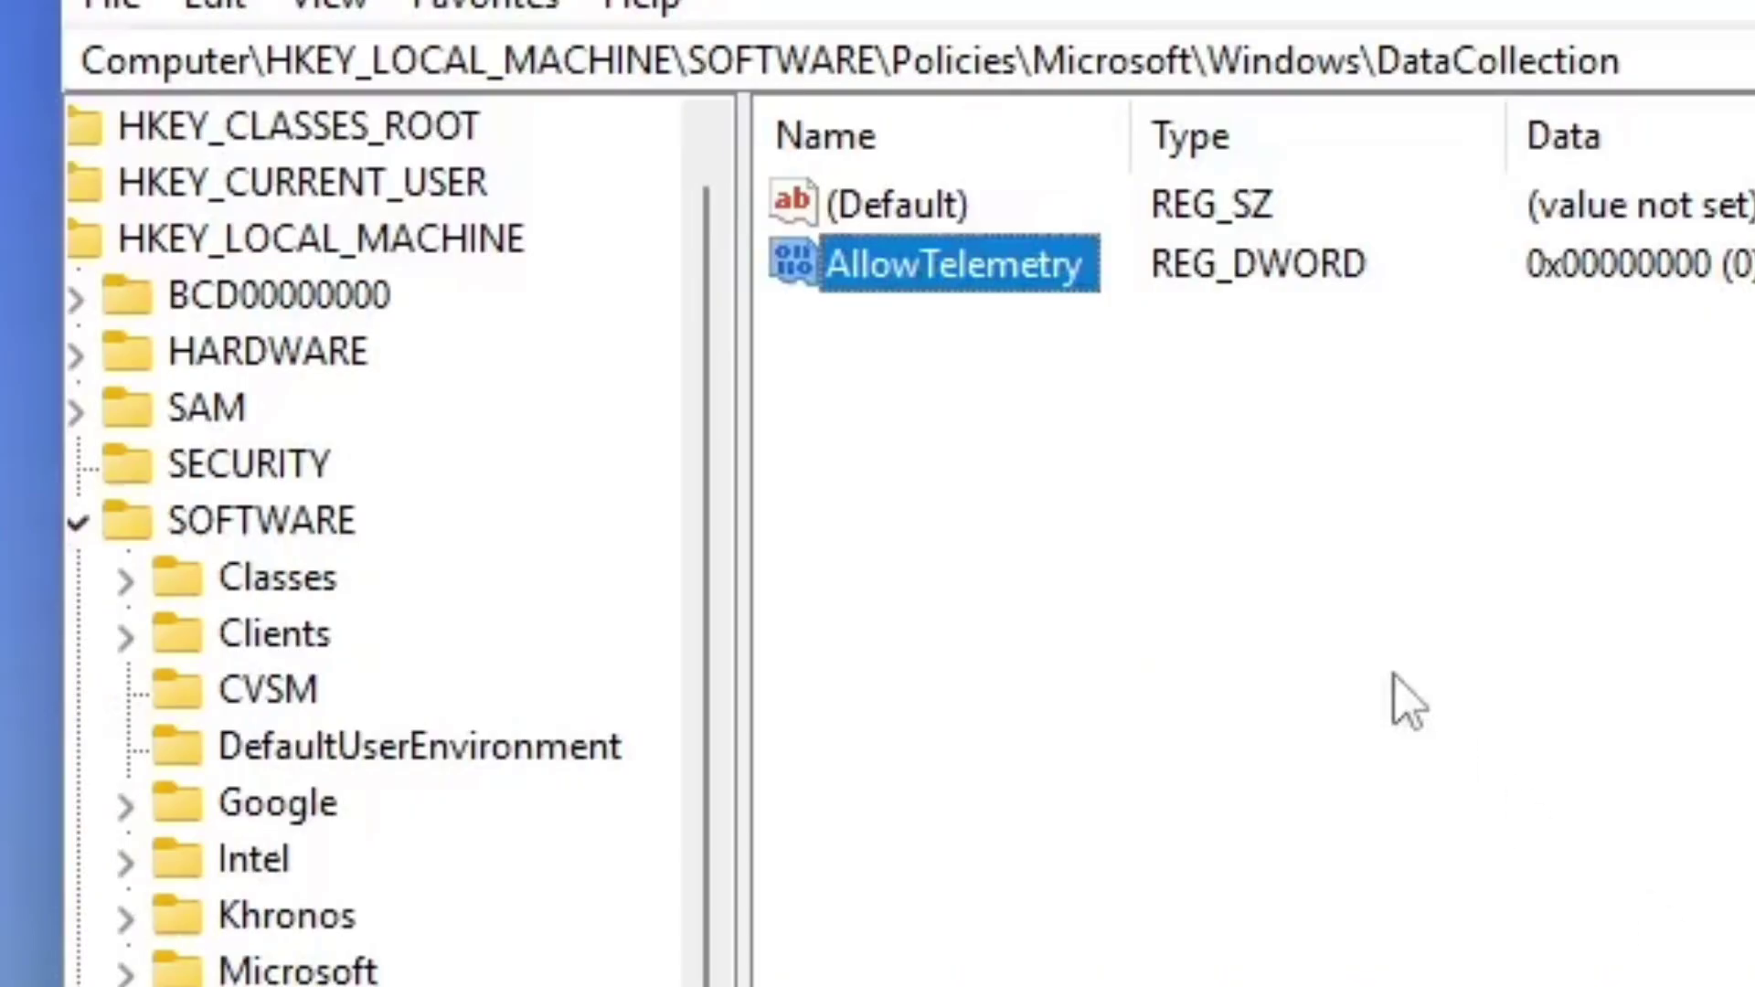
double_click(989, 267)
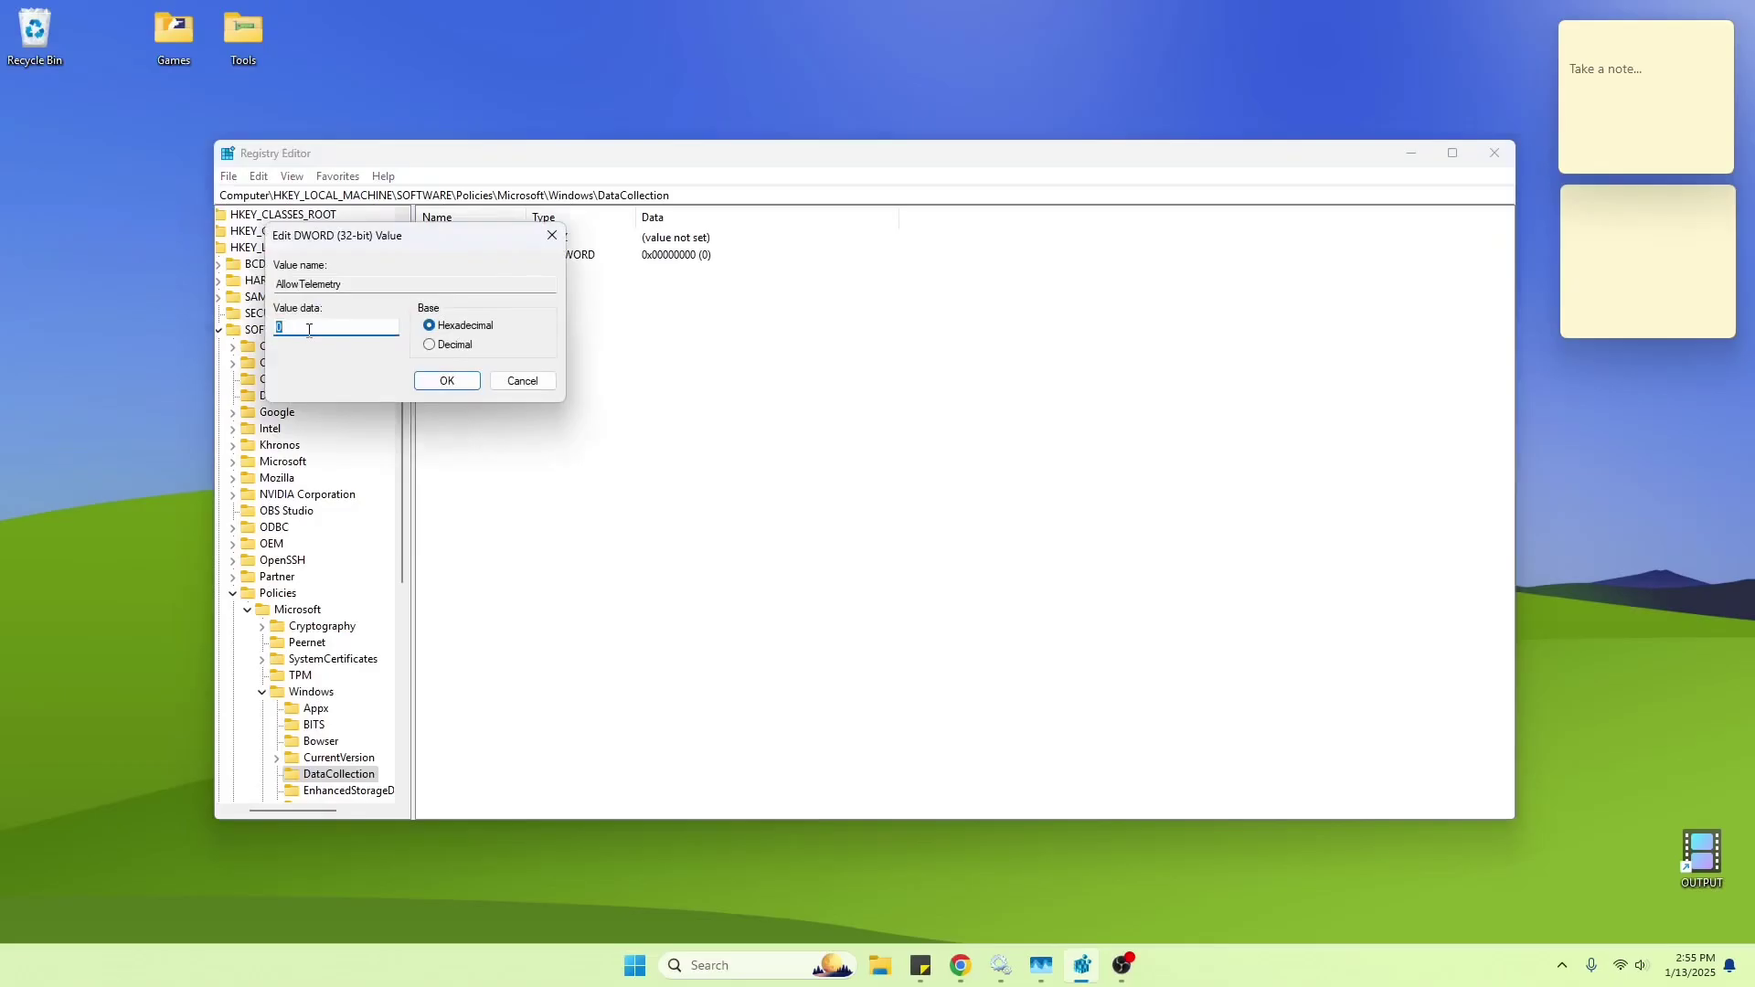
text(0)
Step: Check the ZDNet telemetry secrets article in Chrome, then save AllowTelemetry as 0
mouse_move(965, 978)
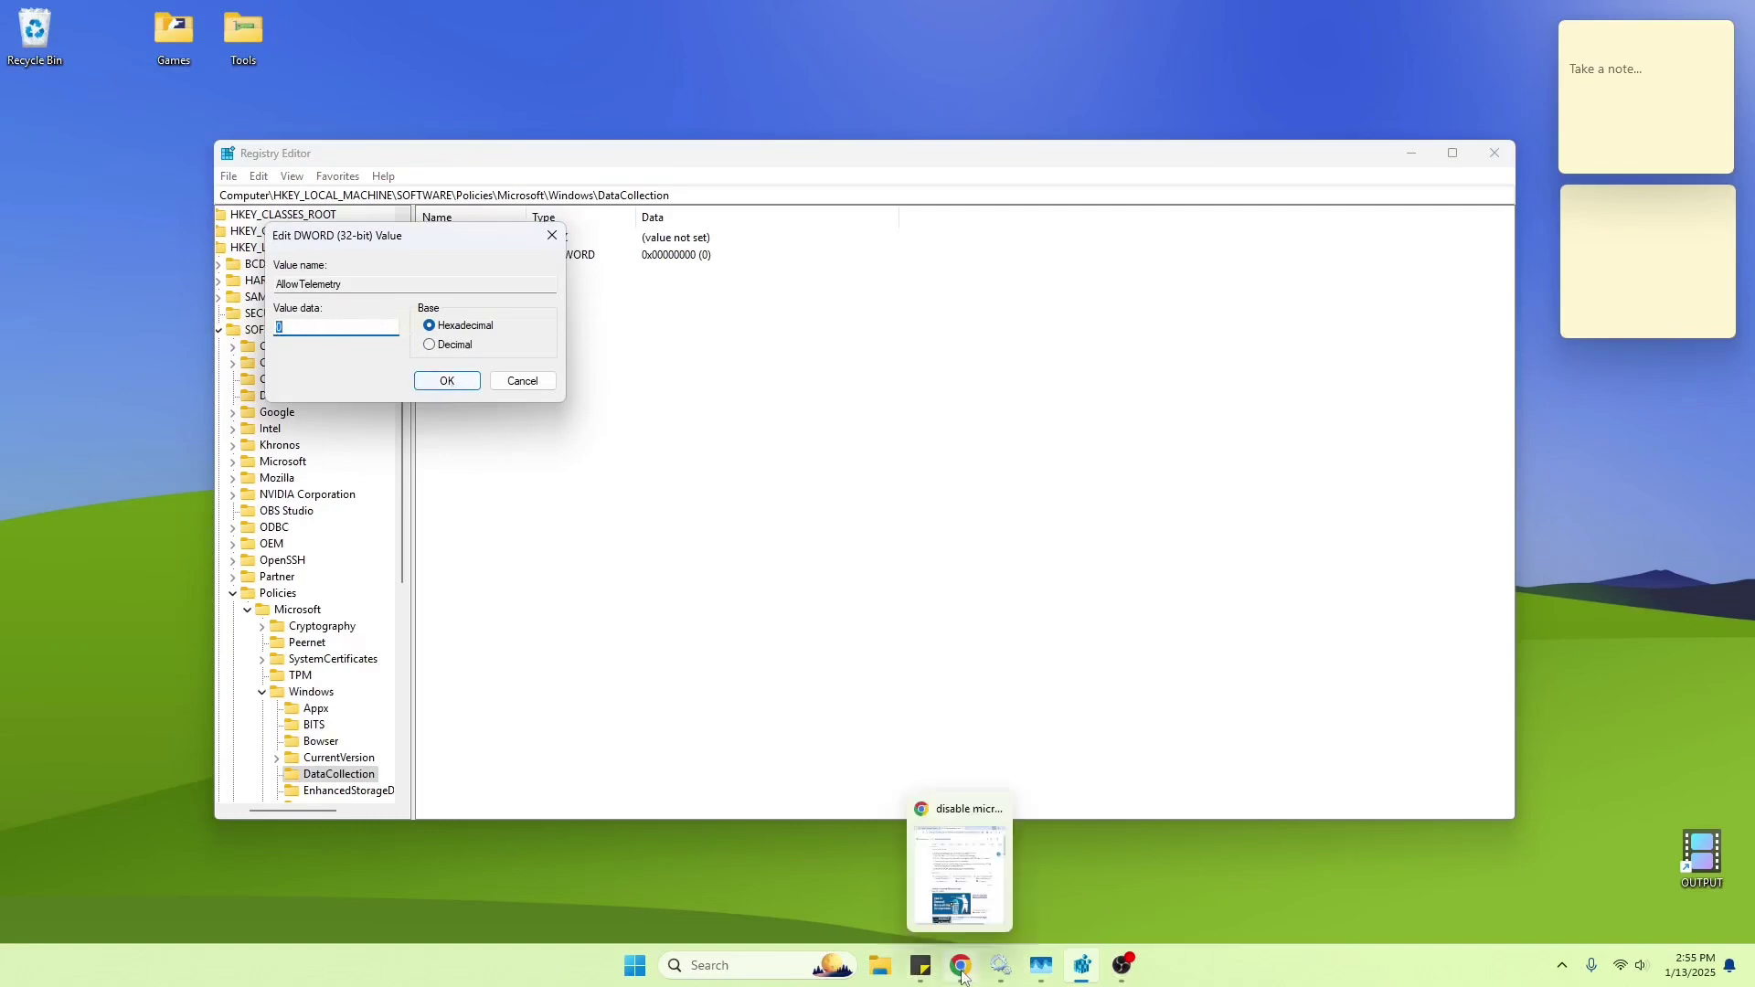
click(969, 882)
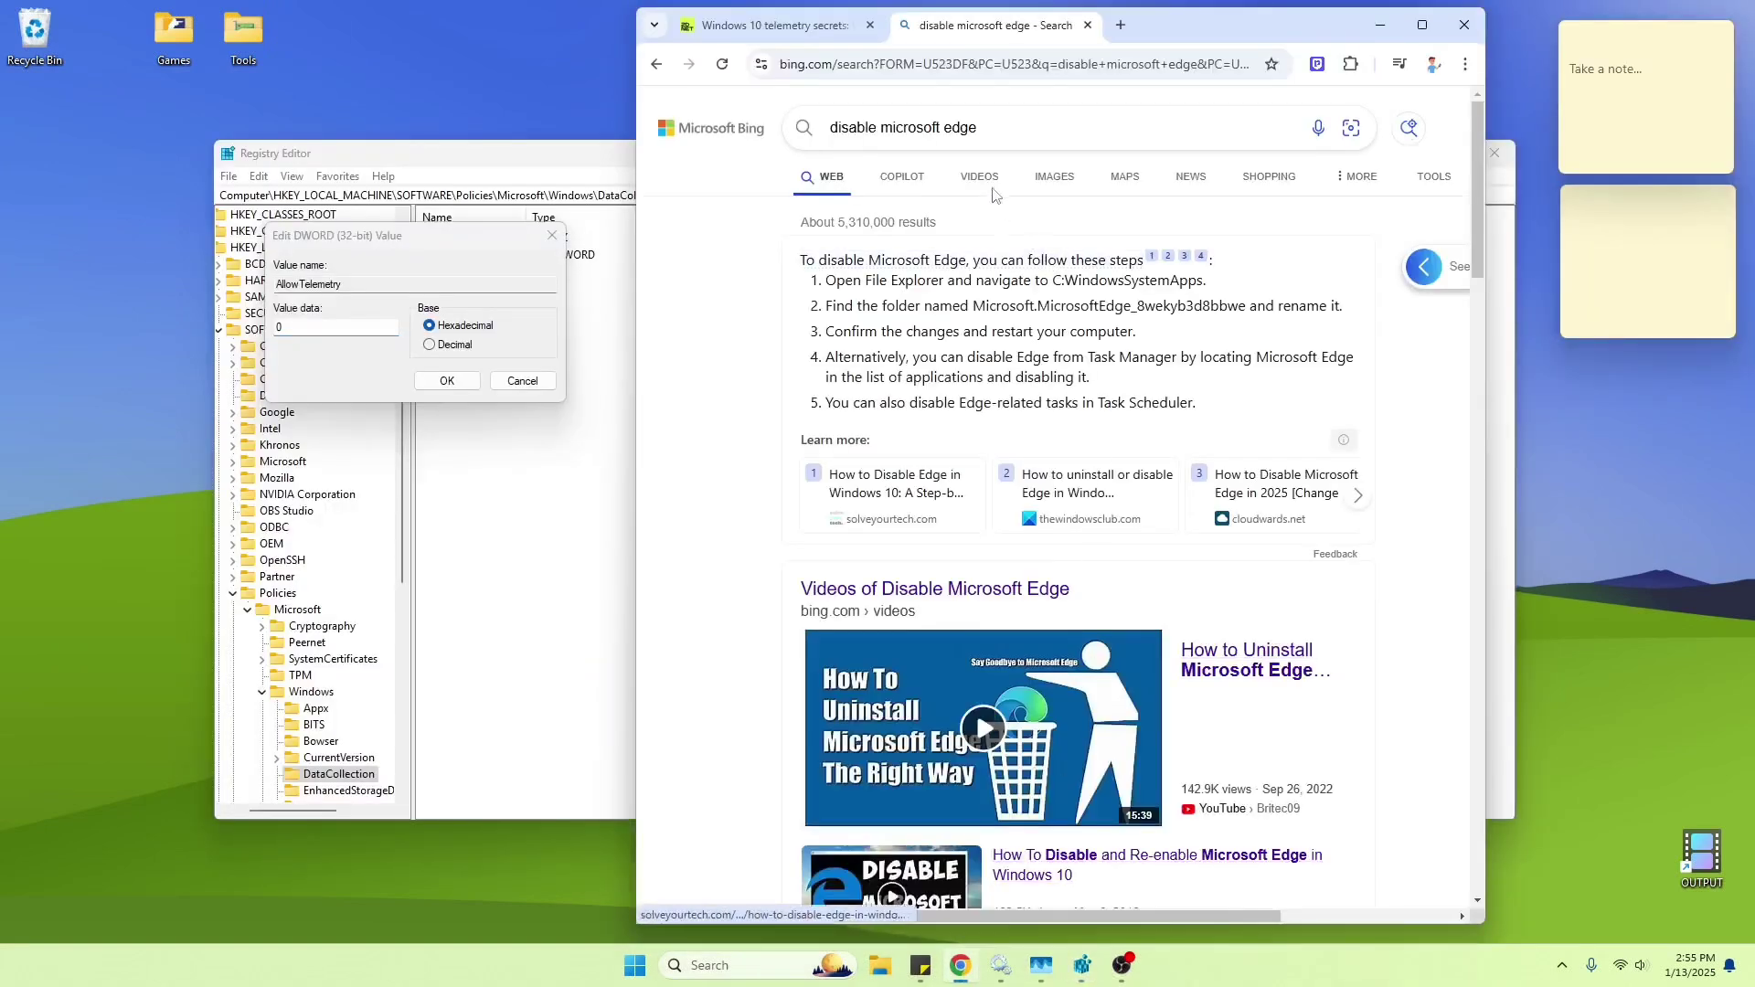
click(763, 26)
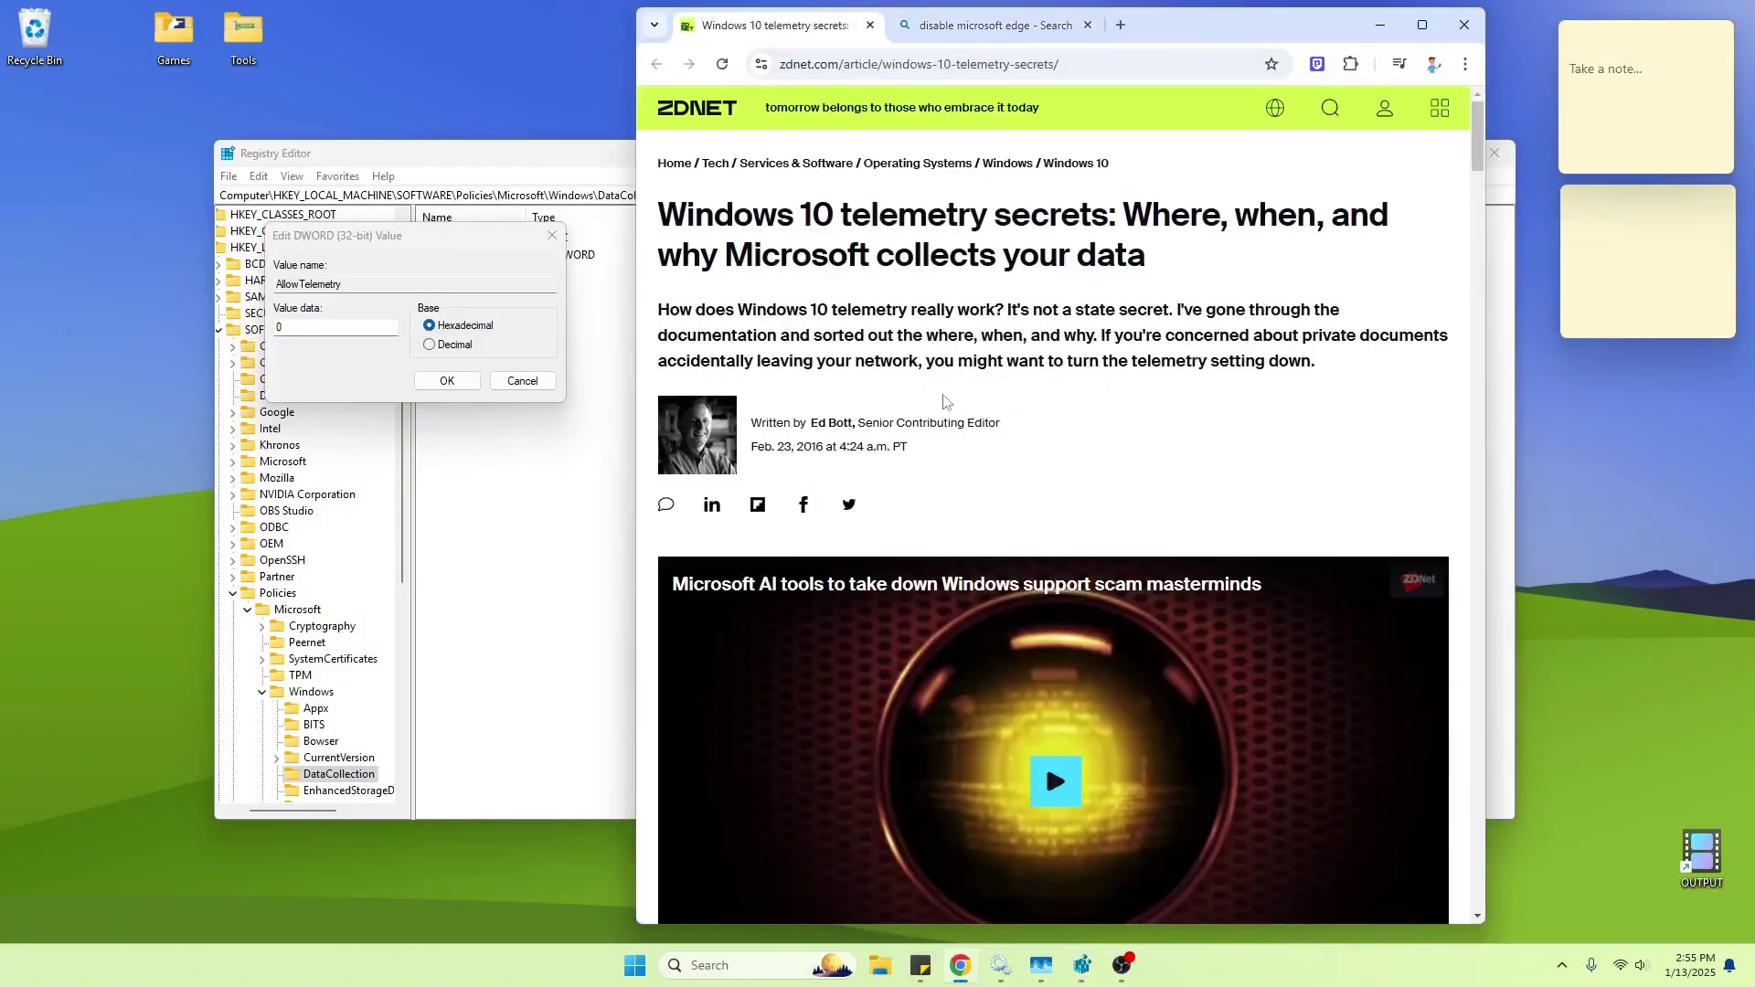
scroll(972, 473, up, 1)
click(445, 382)
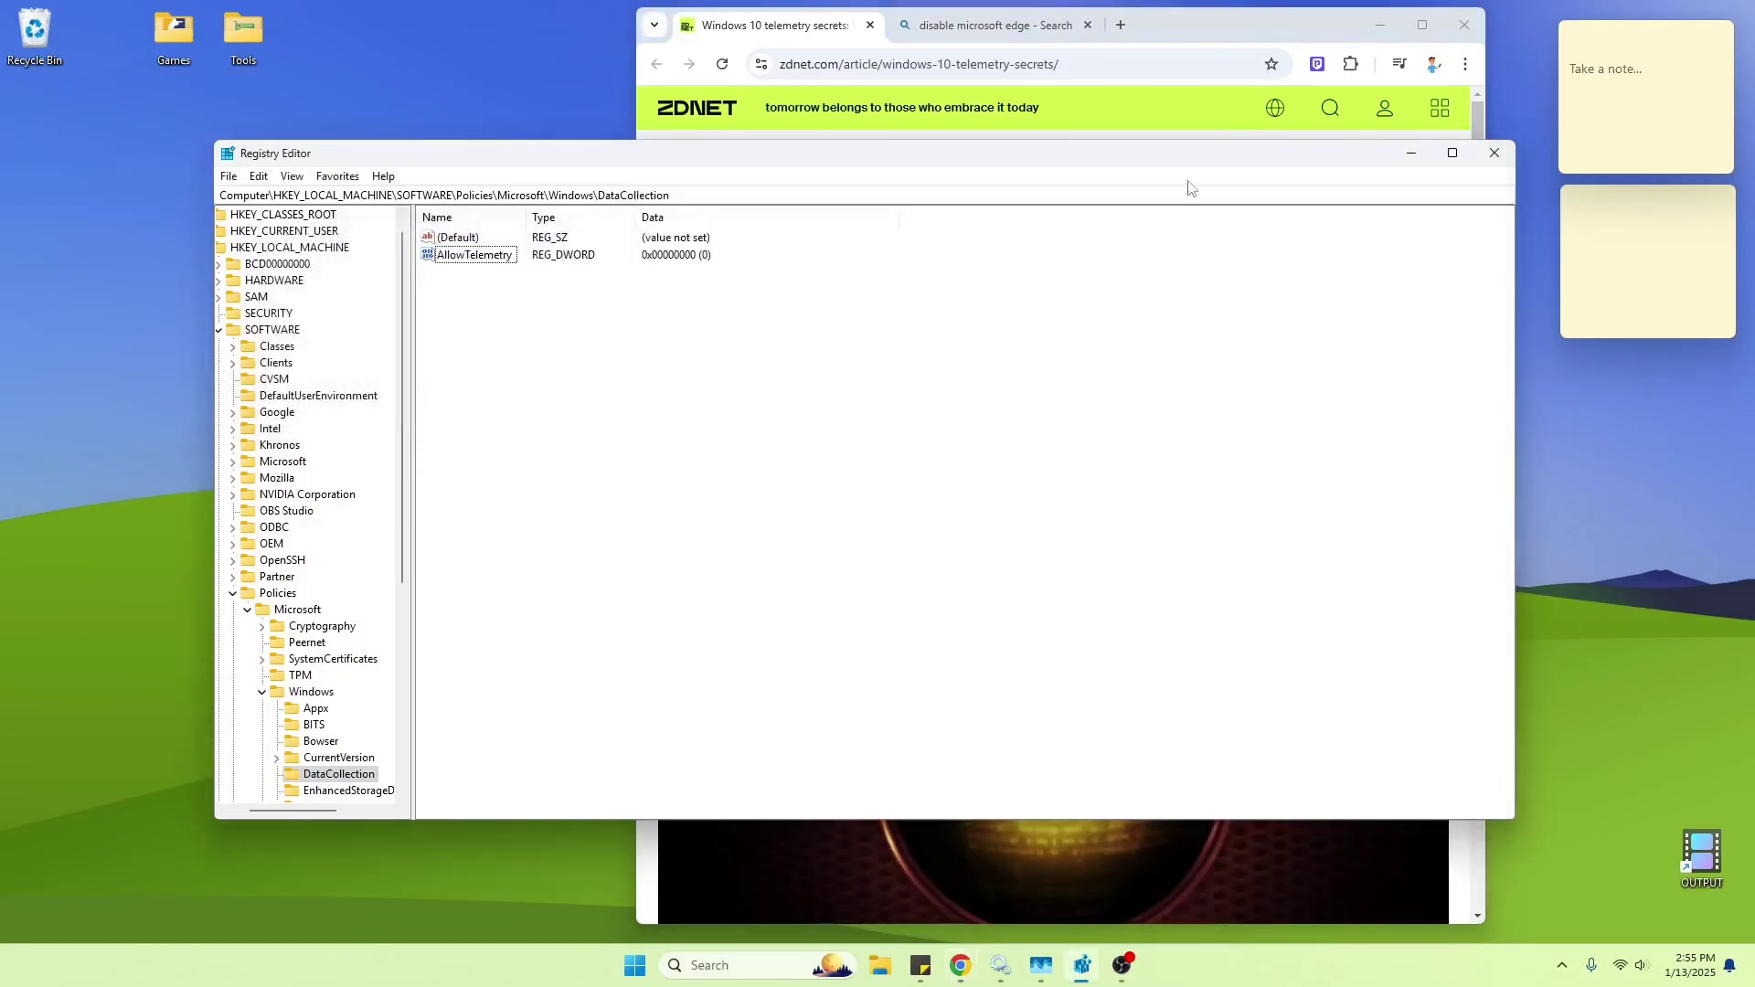
Step: Close Registry Editor and Services, then launch Settings from the Start menu
click(1495, 153)
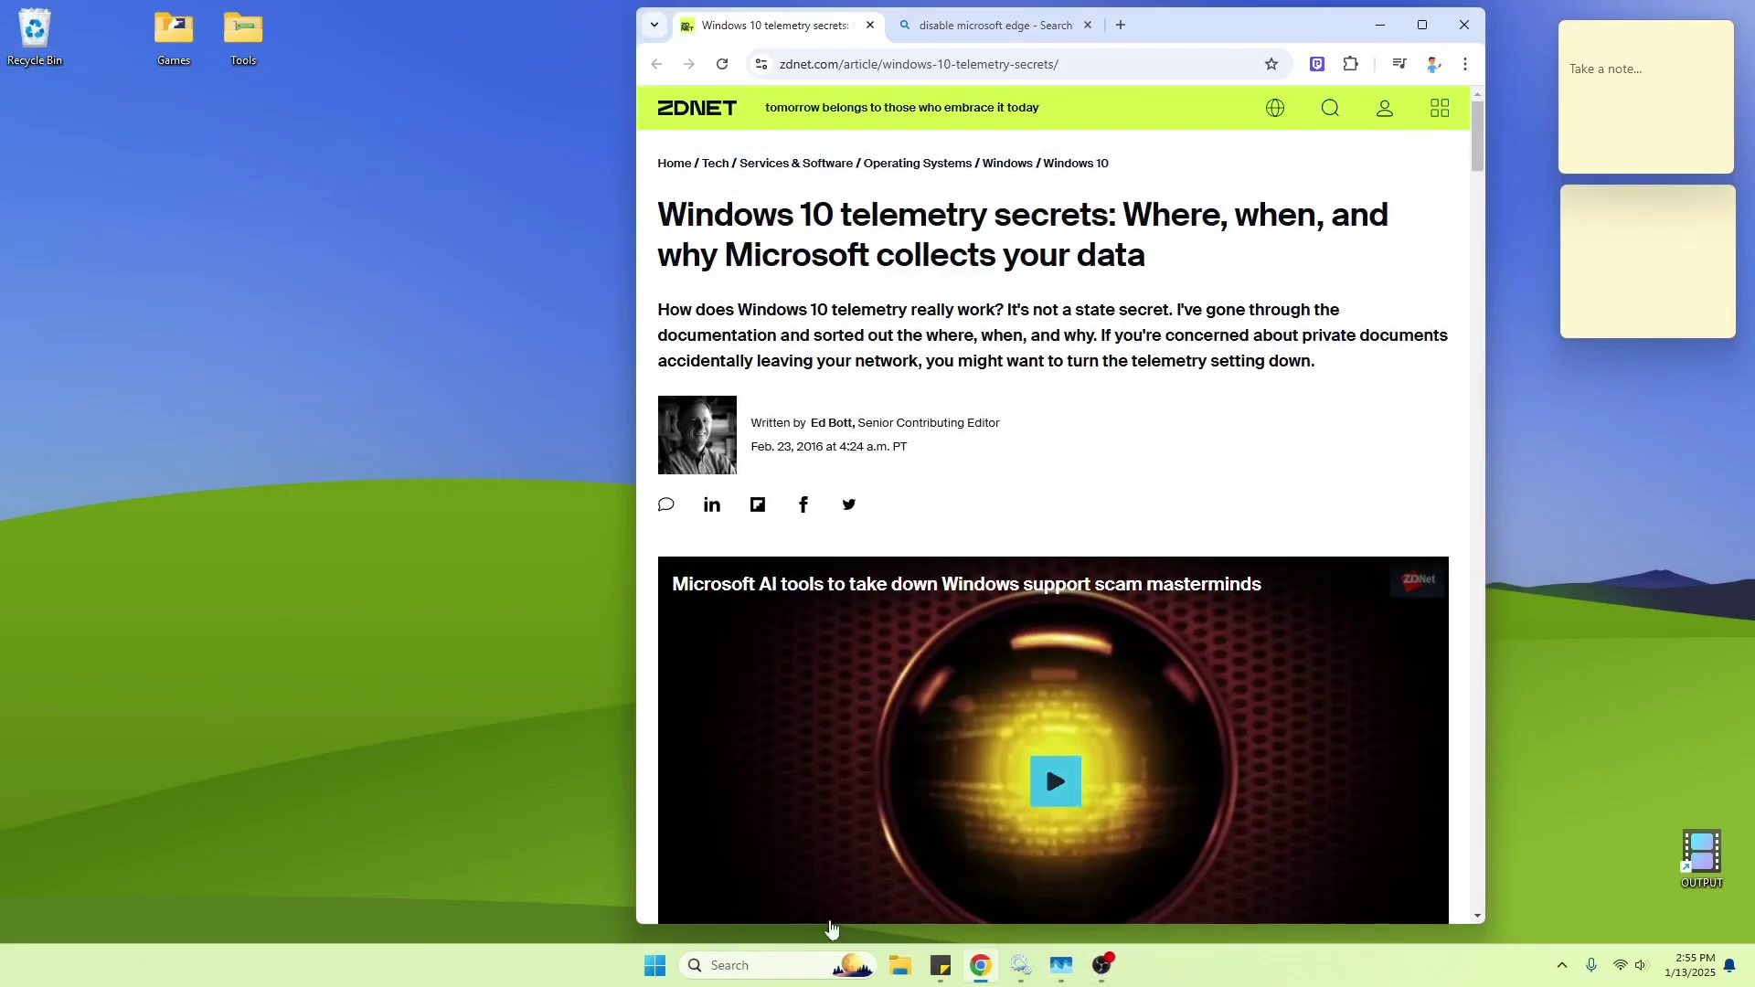
click(1025, 973)
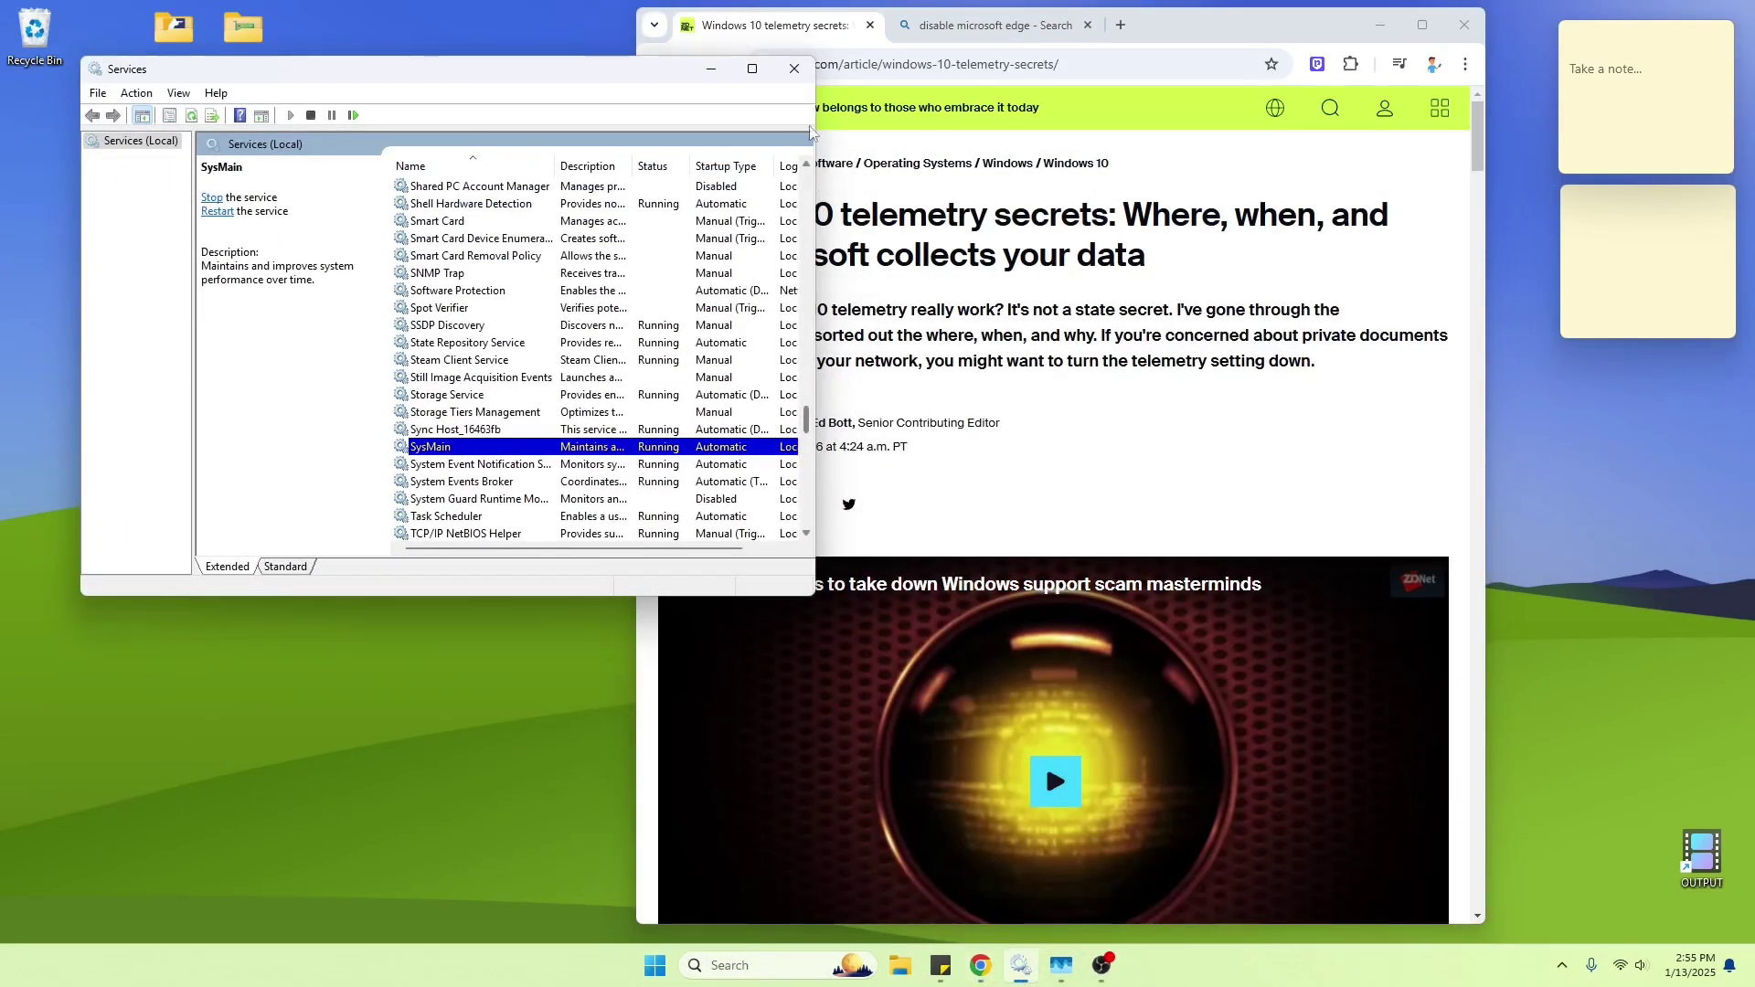
click(794, 74)
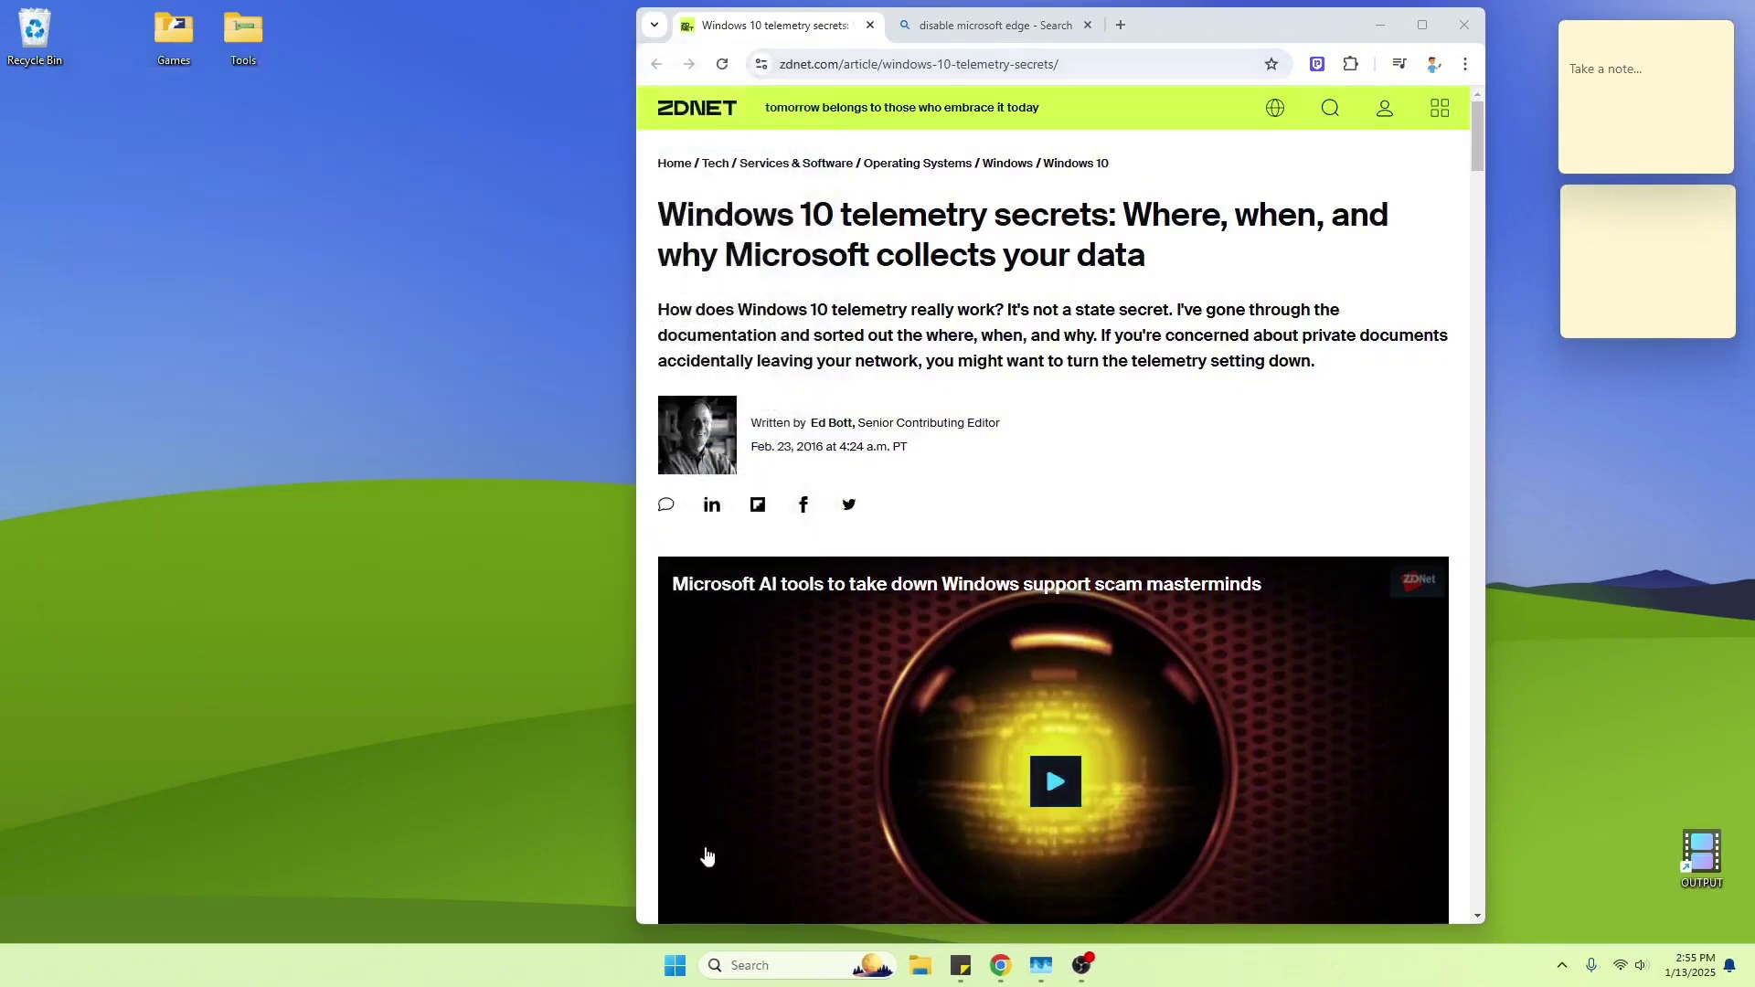
click(676, 966)
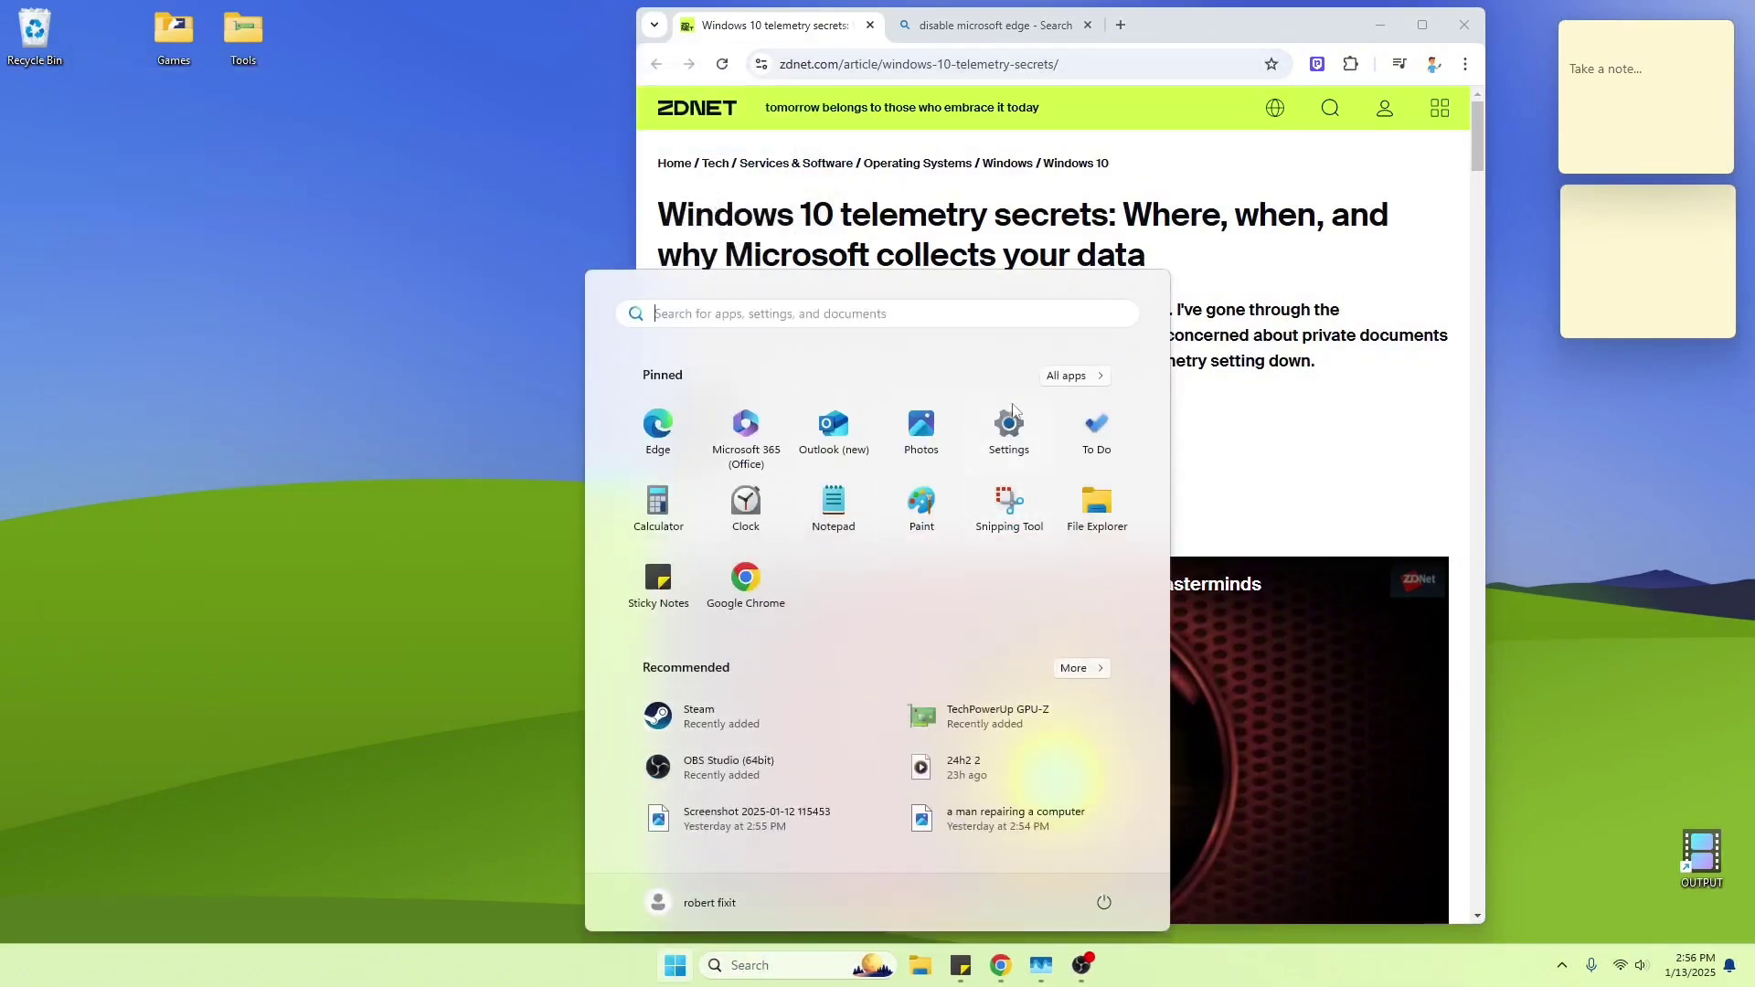
click(1012, 434)
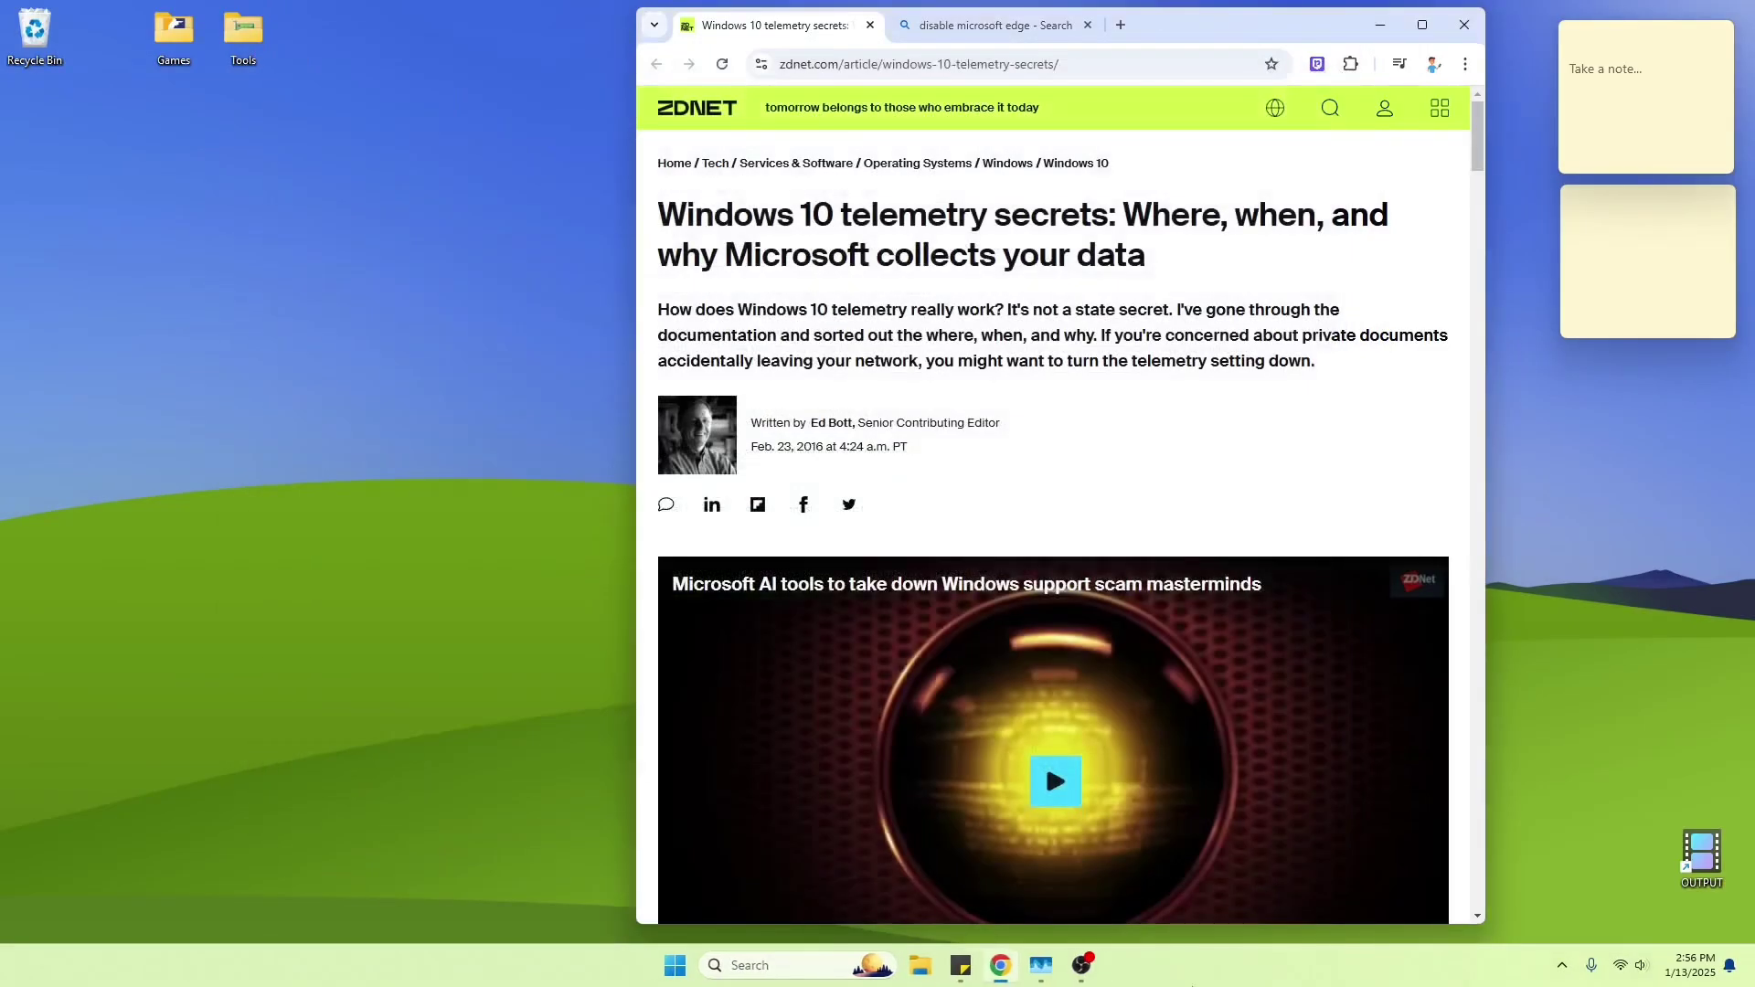
Step: Open and close Taskbar settings, then open and close the Start menu
right_click(1077, 974)
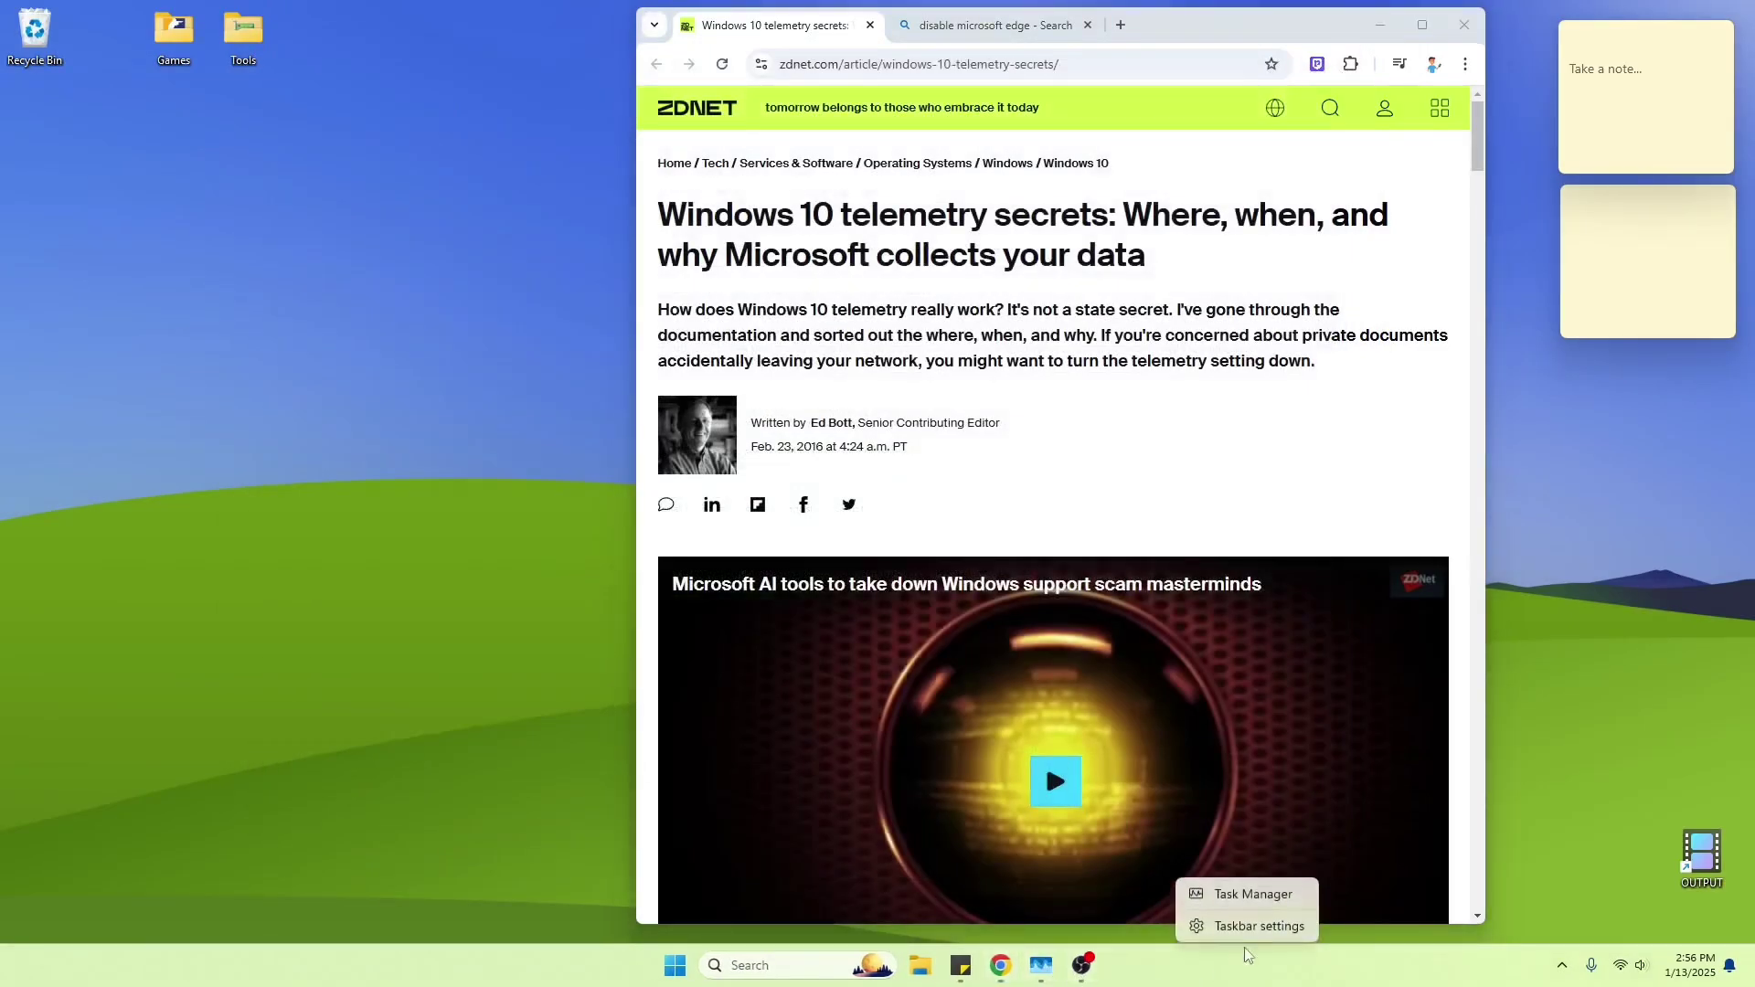
click(1263, 931)
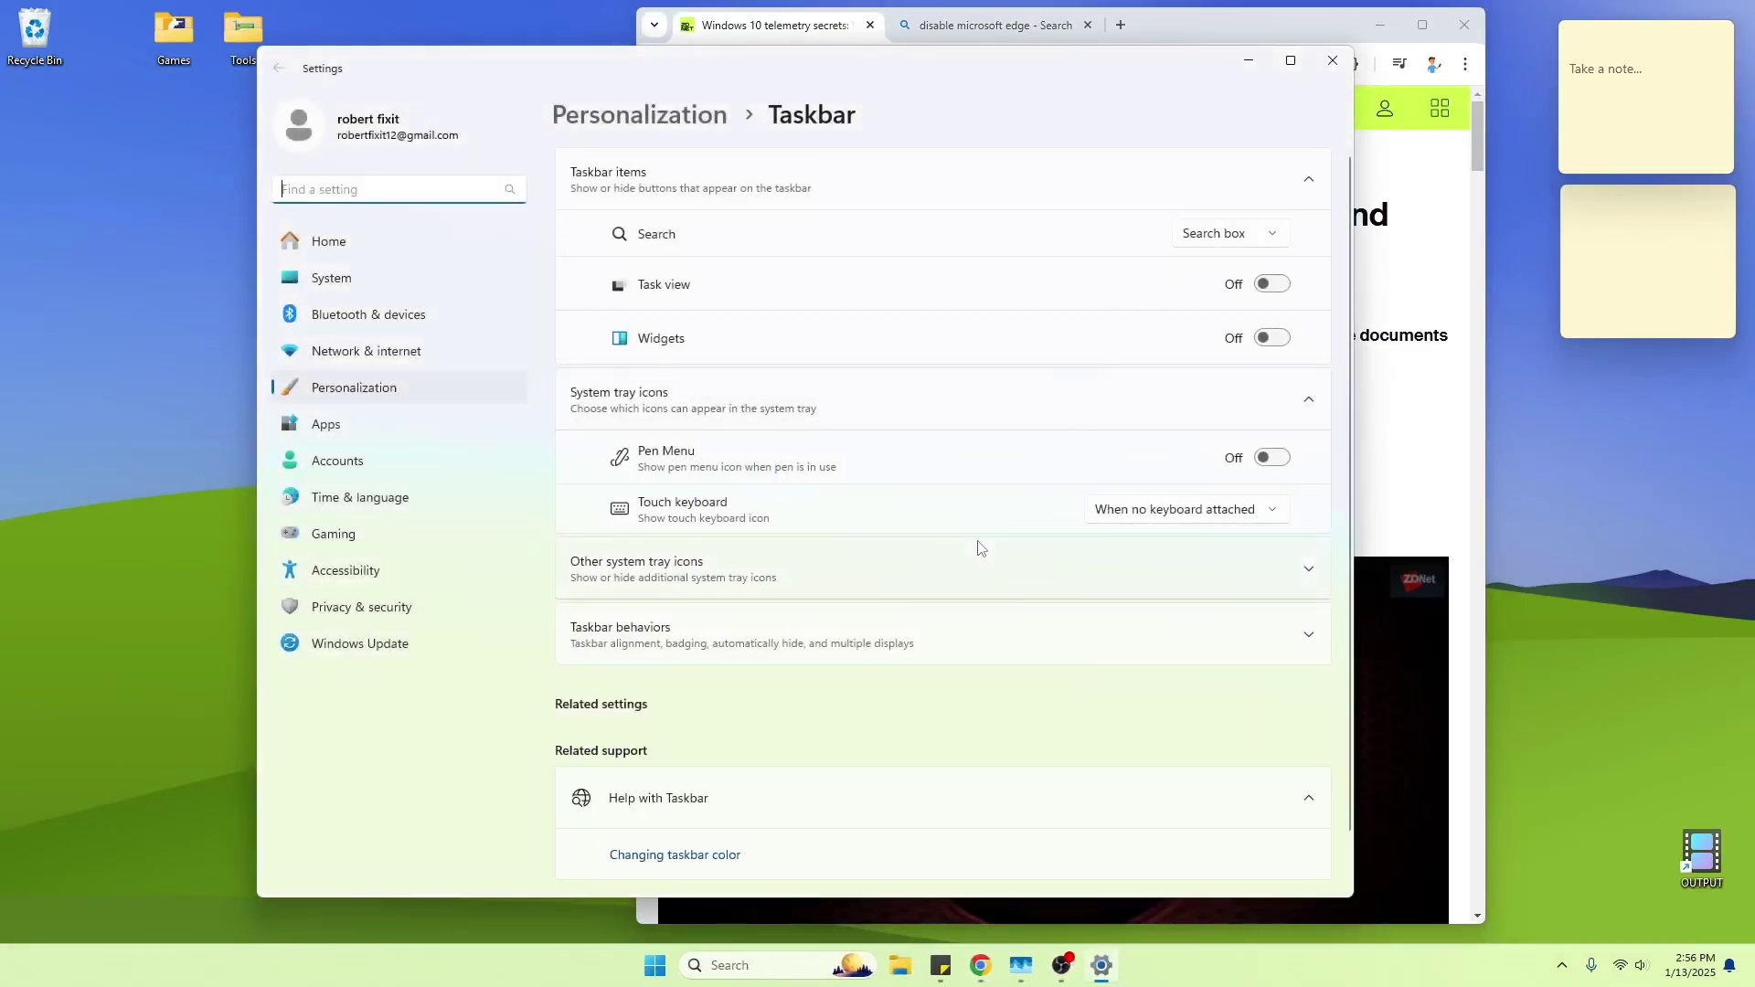
click(1333, 62)
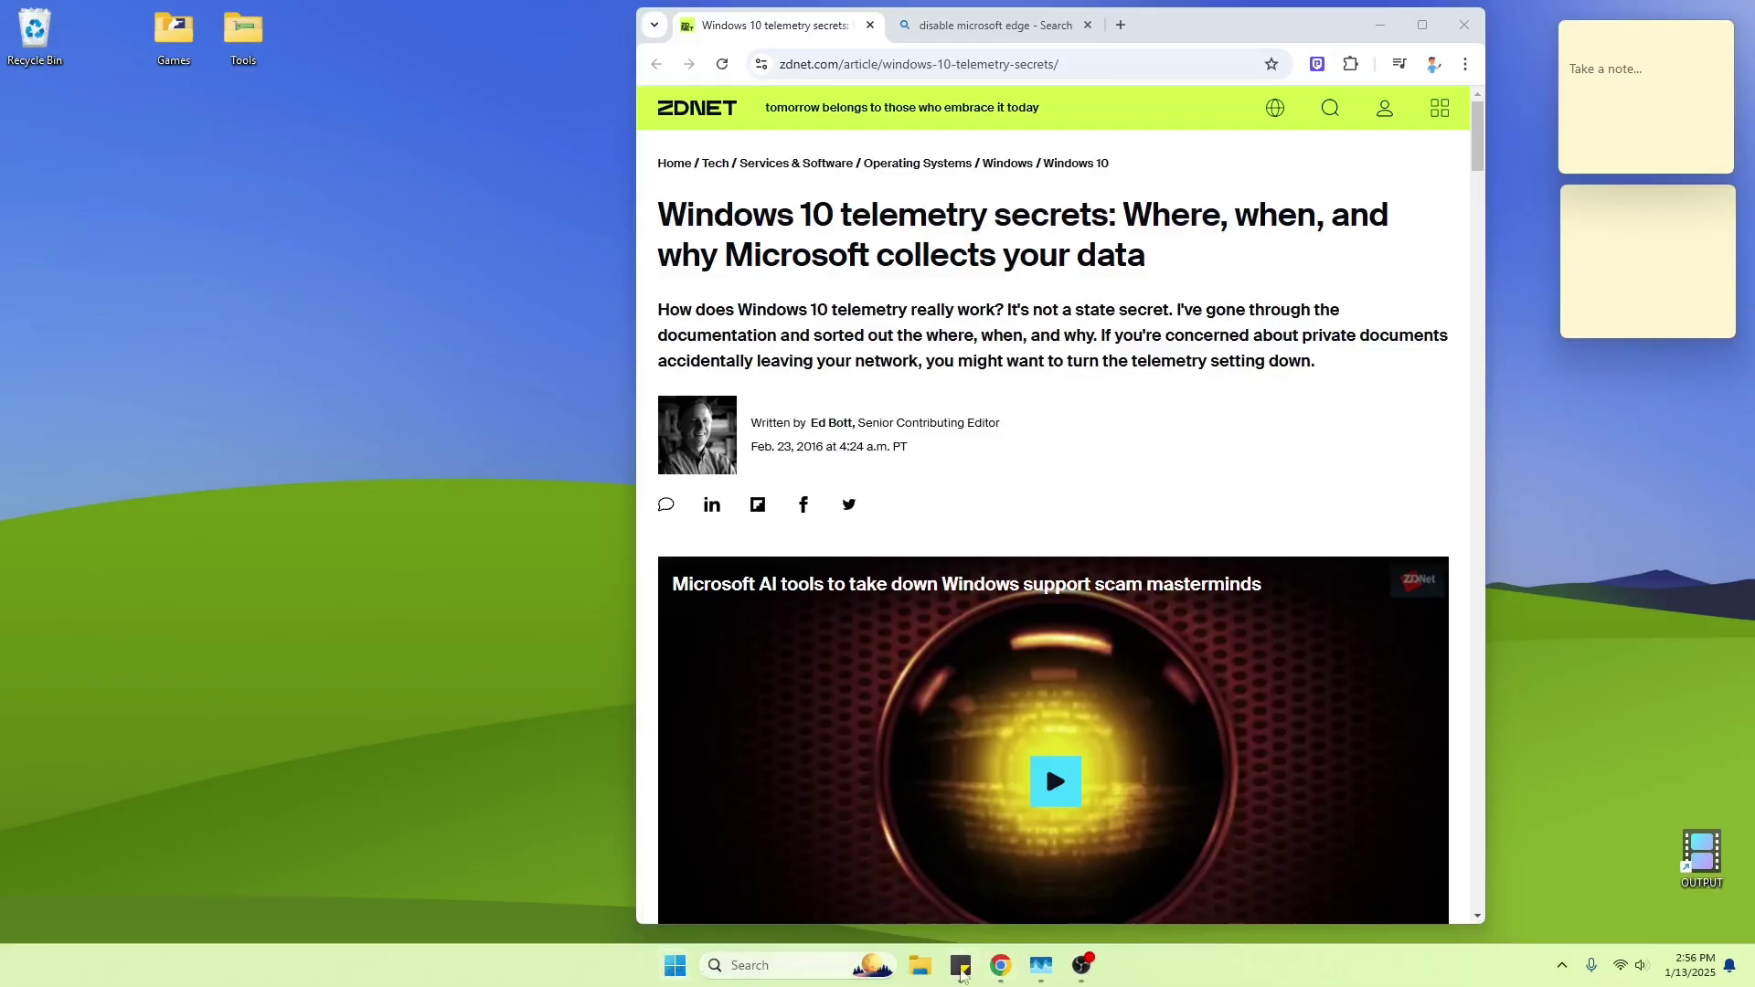
click(673, 969)
click(674, 969)
Step: In Taskbar settings, set Search to show as an icon only
right_click(1213, 973)
click(1293, 927)
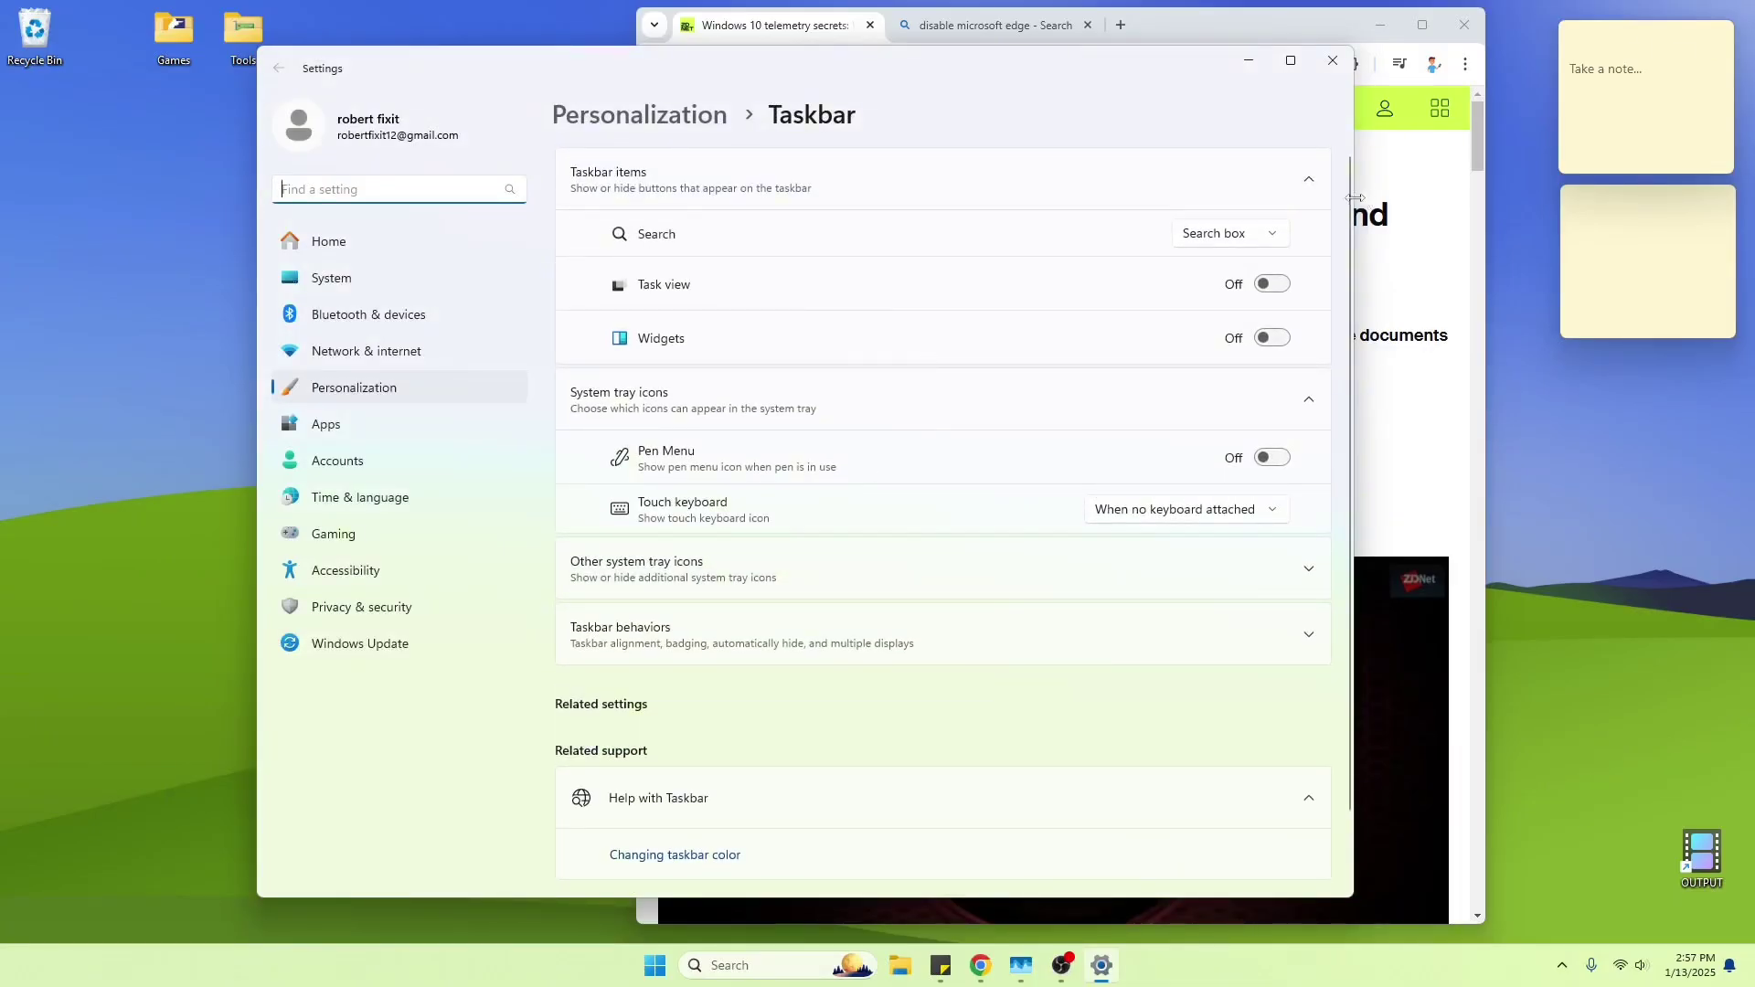
click(1247, 235)
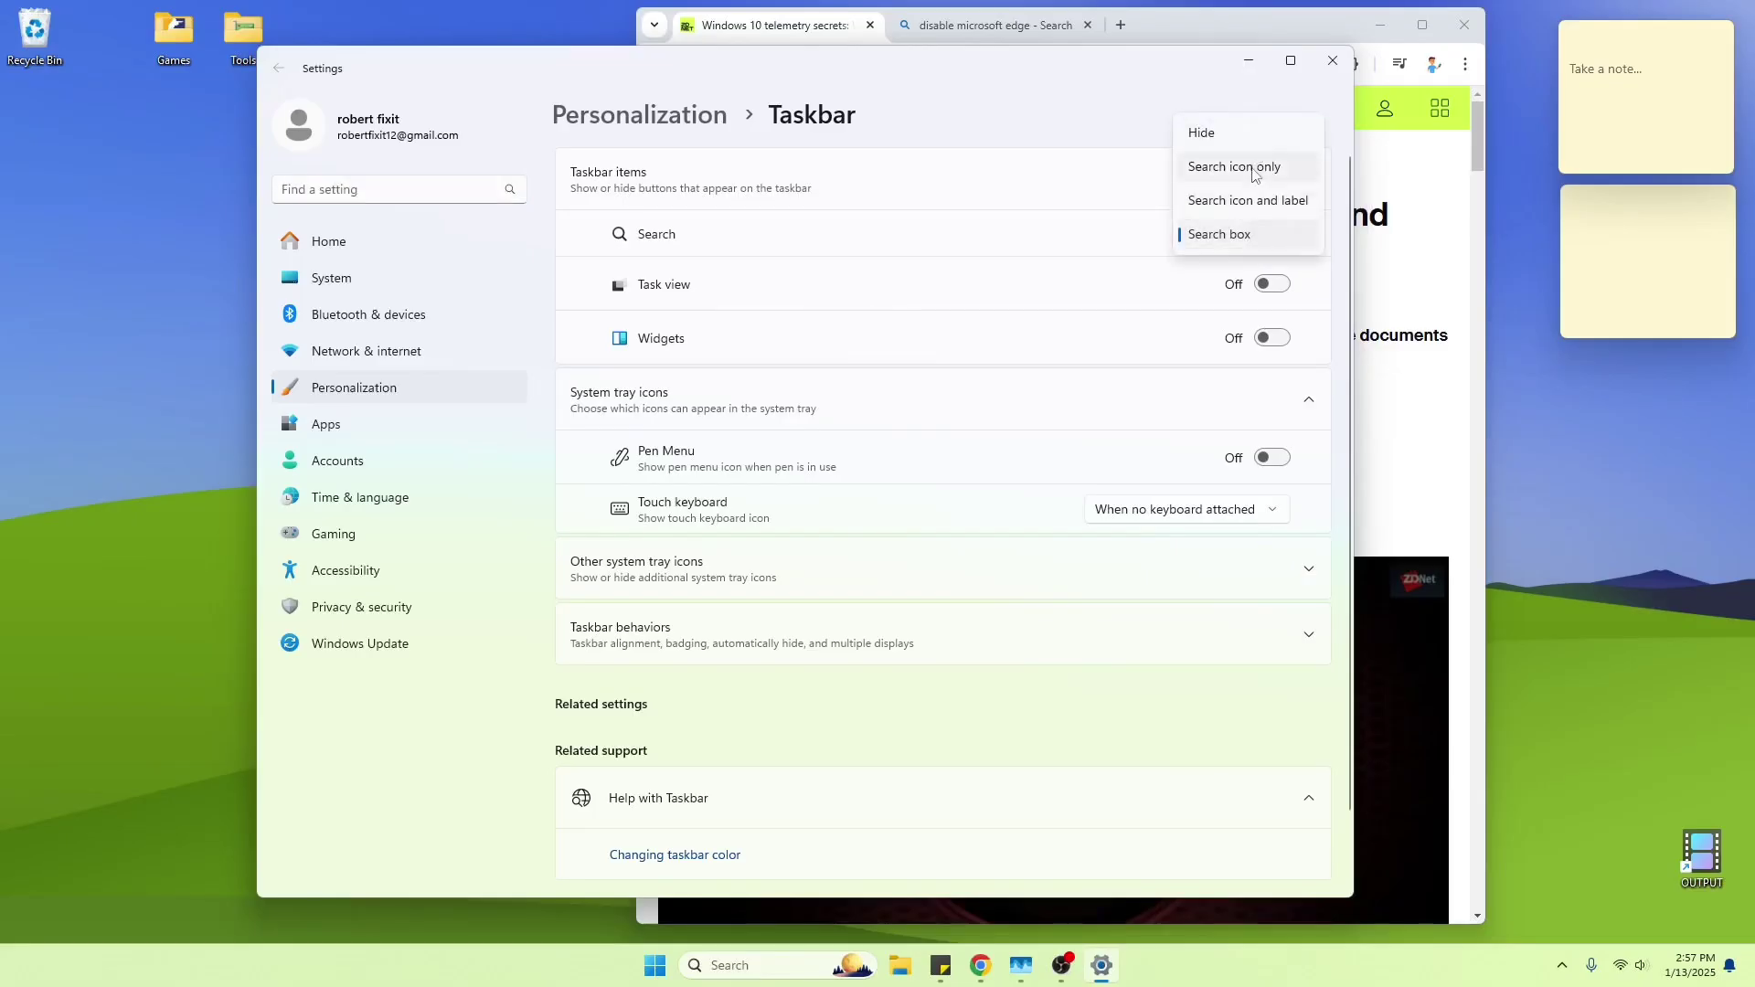
click(1254, 169)
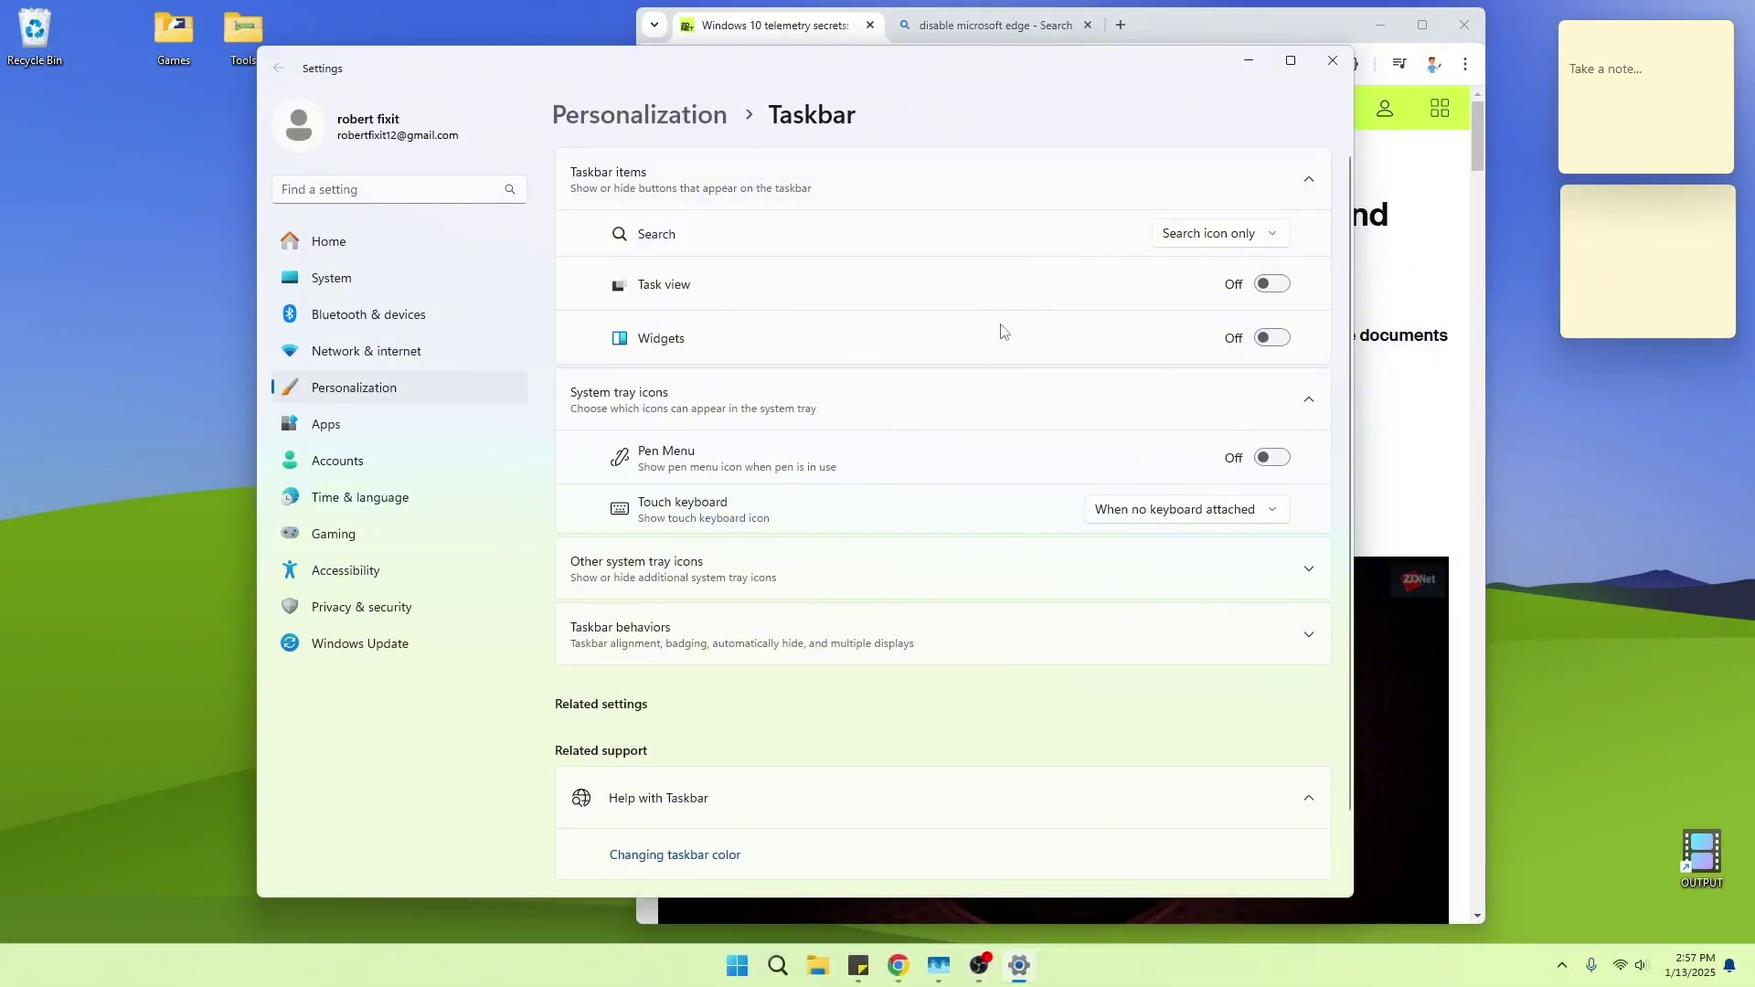
Step: Set Taskbar alignment to Left, close Settings, and check the Start menu's new position
scroll(871, 516, down, 1)
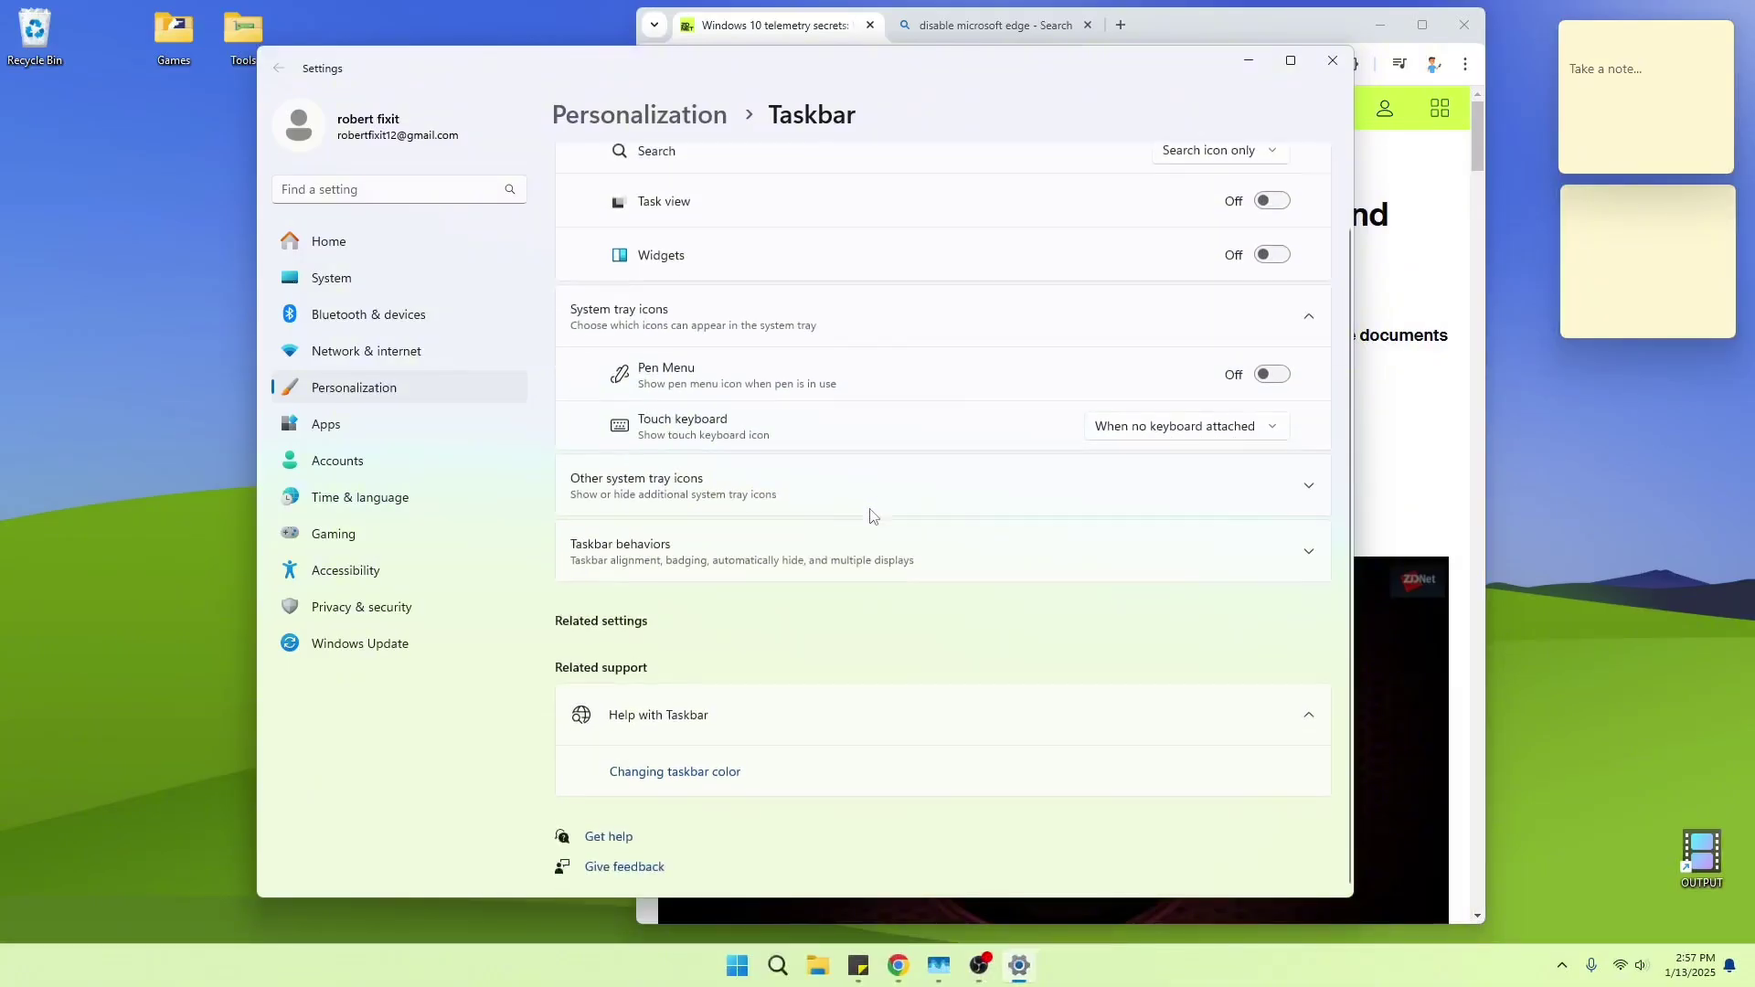
click(848, 552)
scroll(848, 552, down, 3)
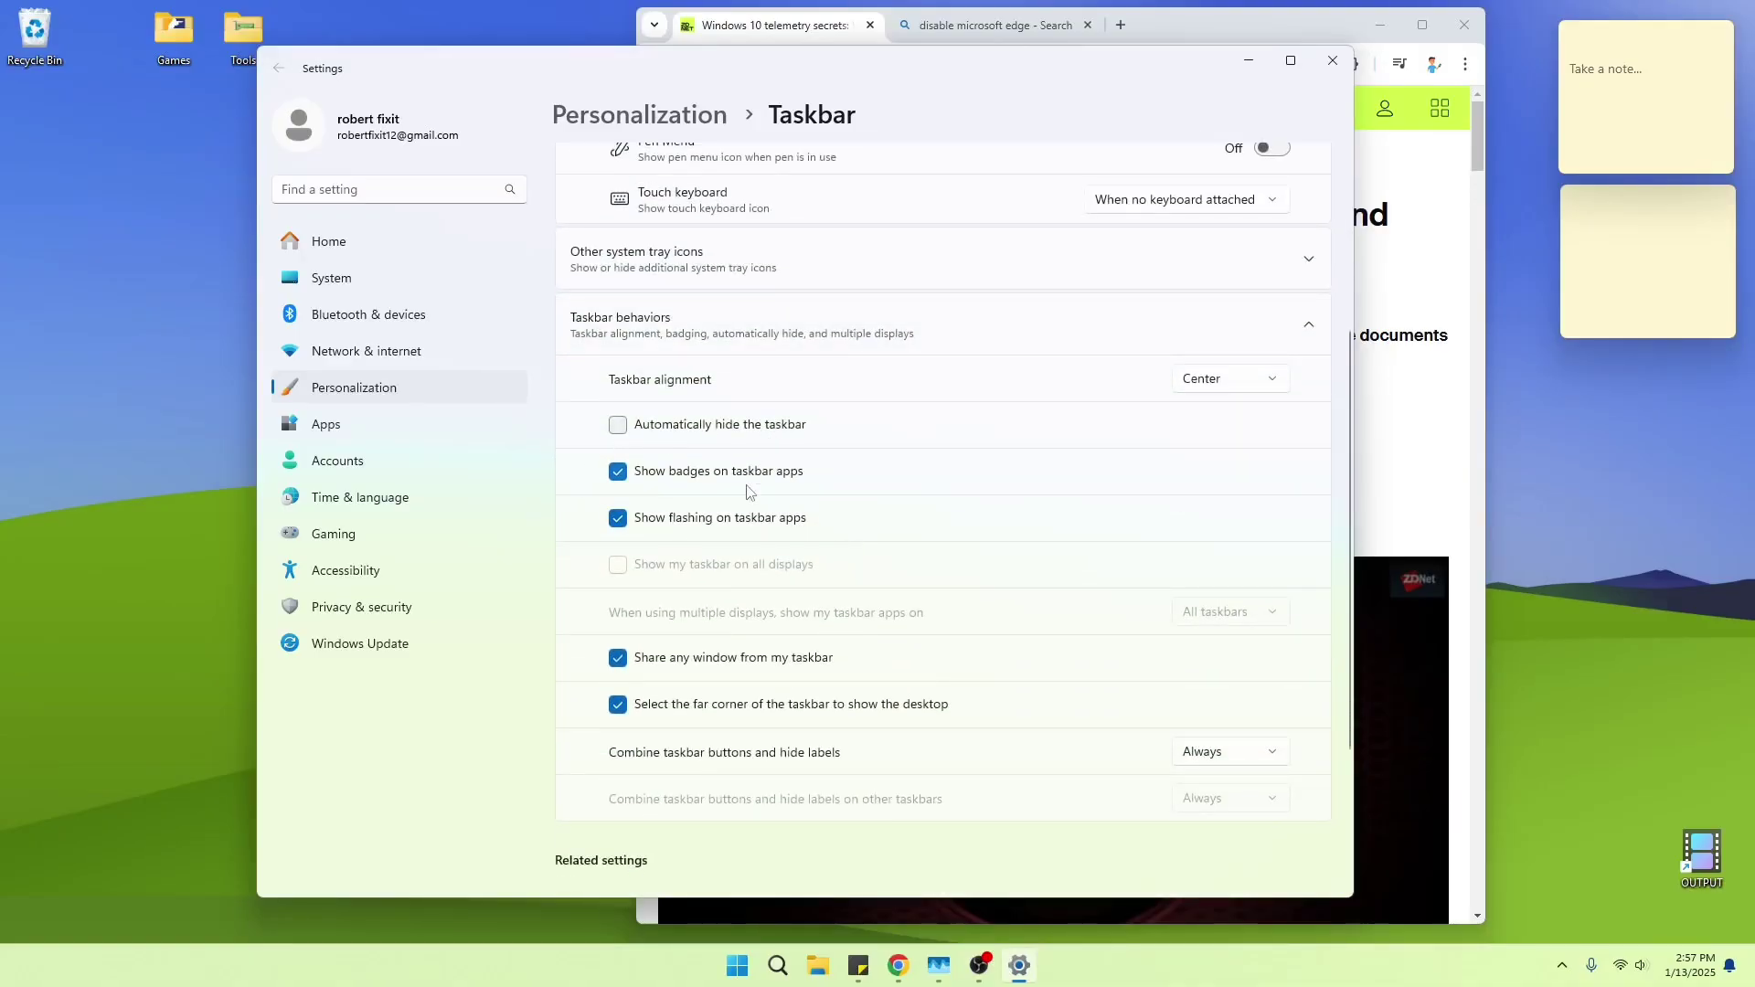
scroll(727, 673, down, 3)
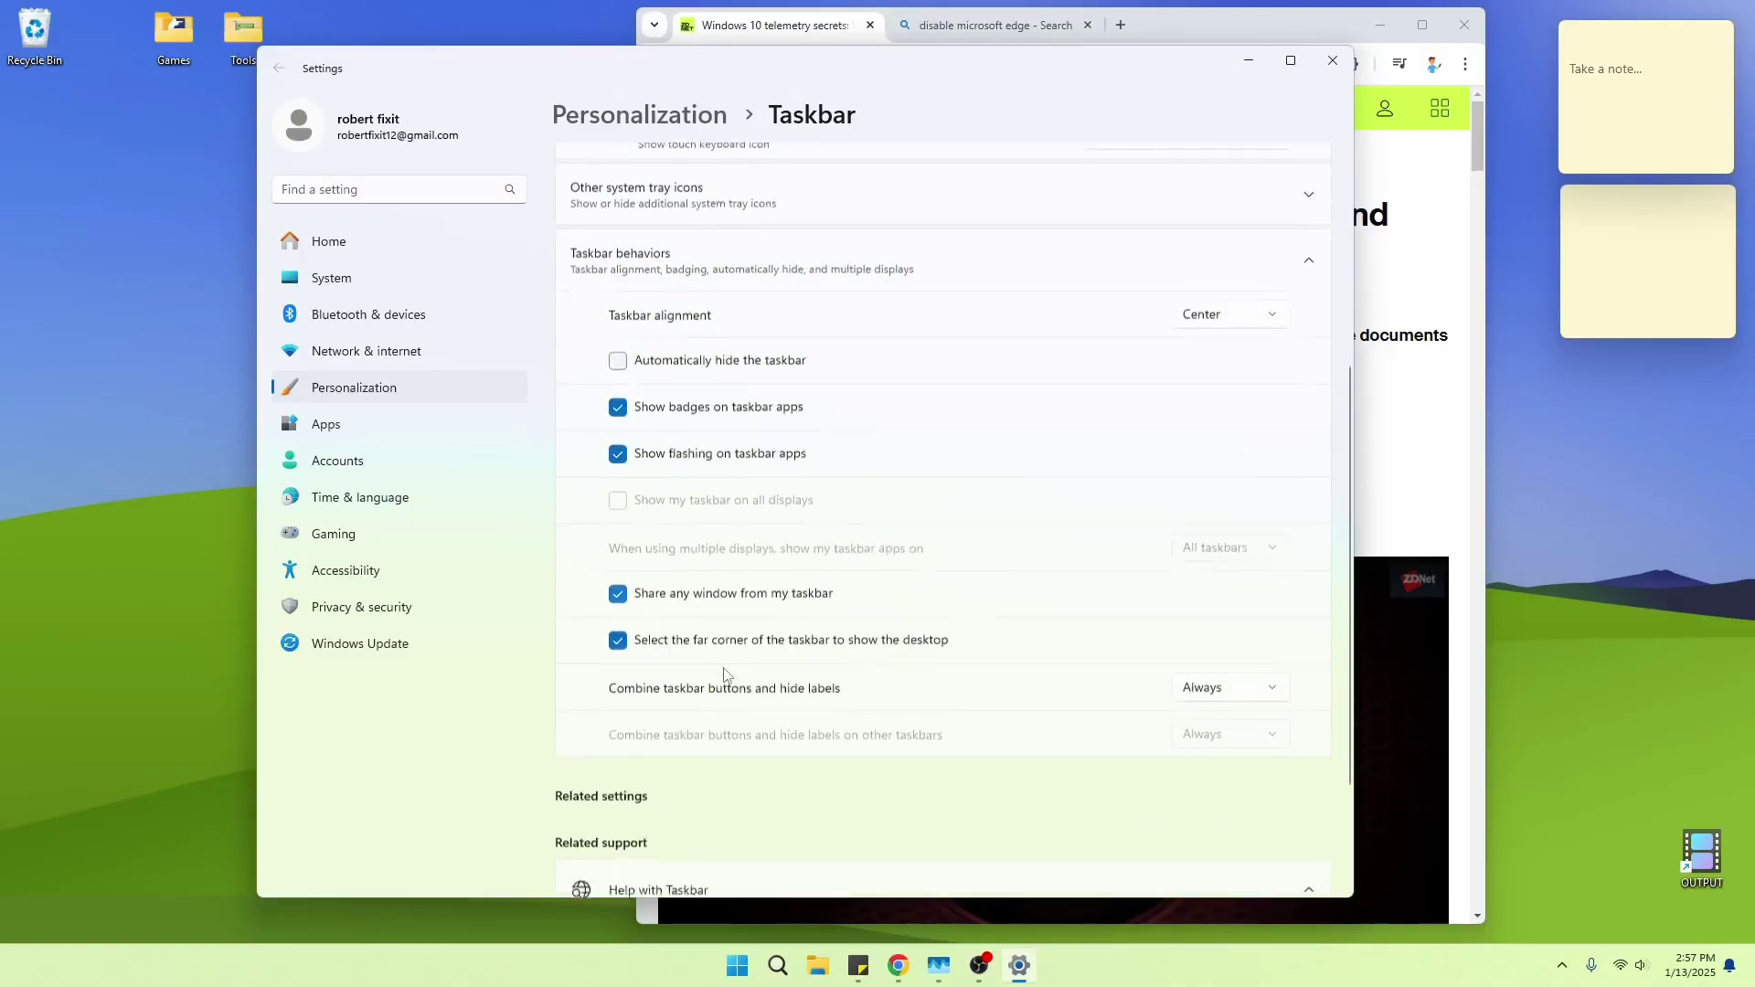
scroll(726, 674, up, 5)
click(1259, 492)
click(1250, 464)
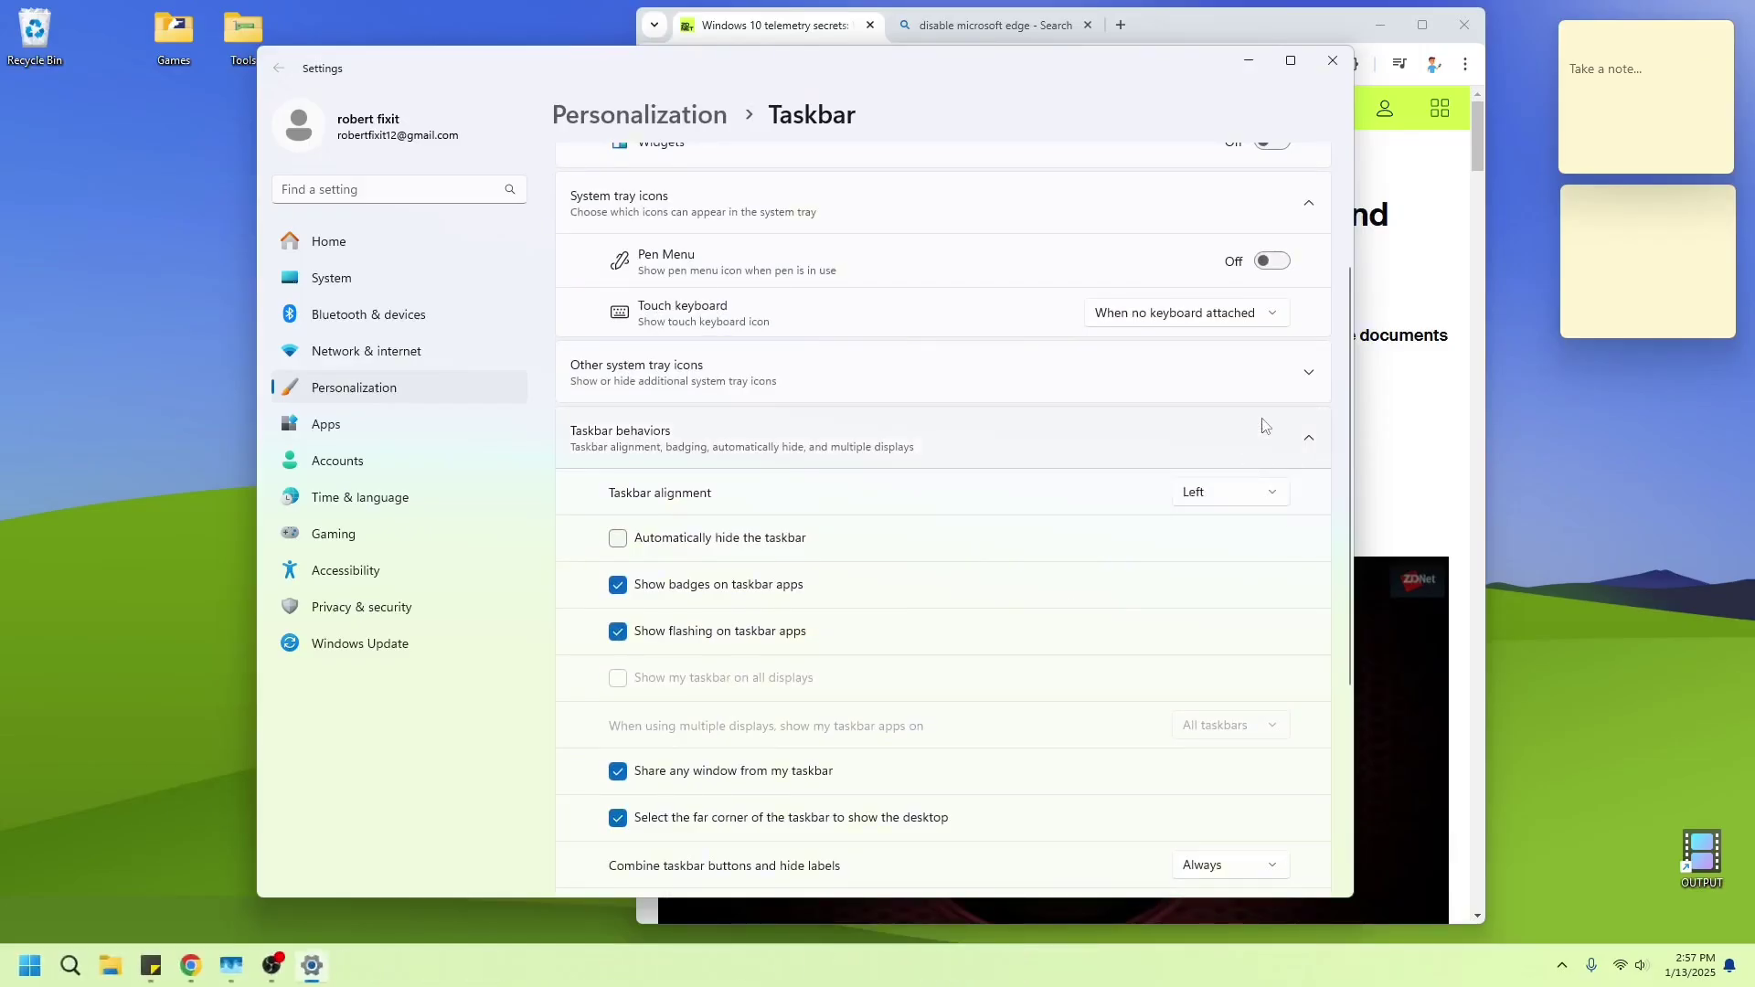
click(1332, 60)
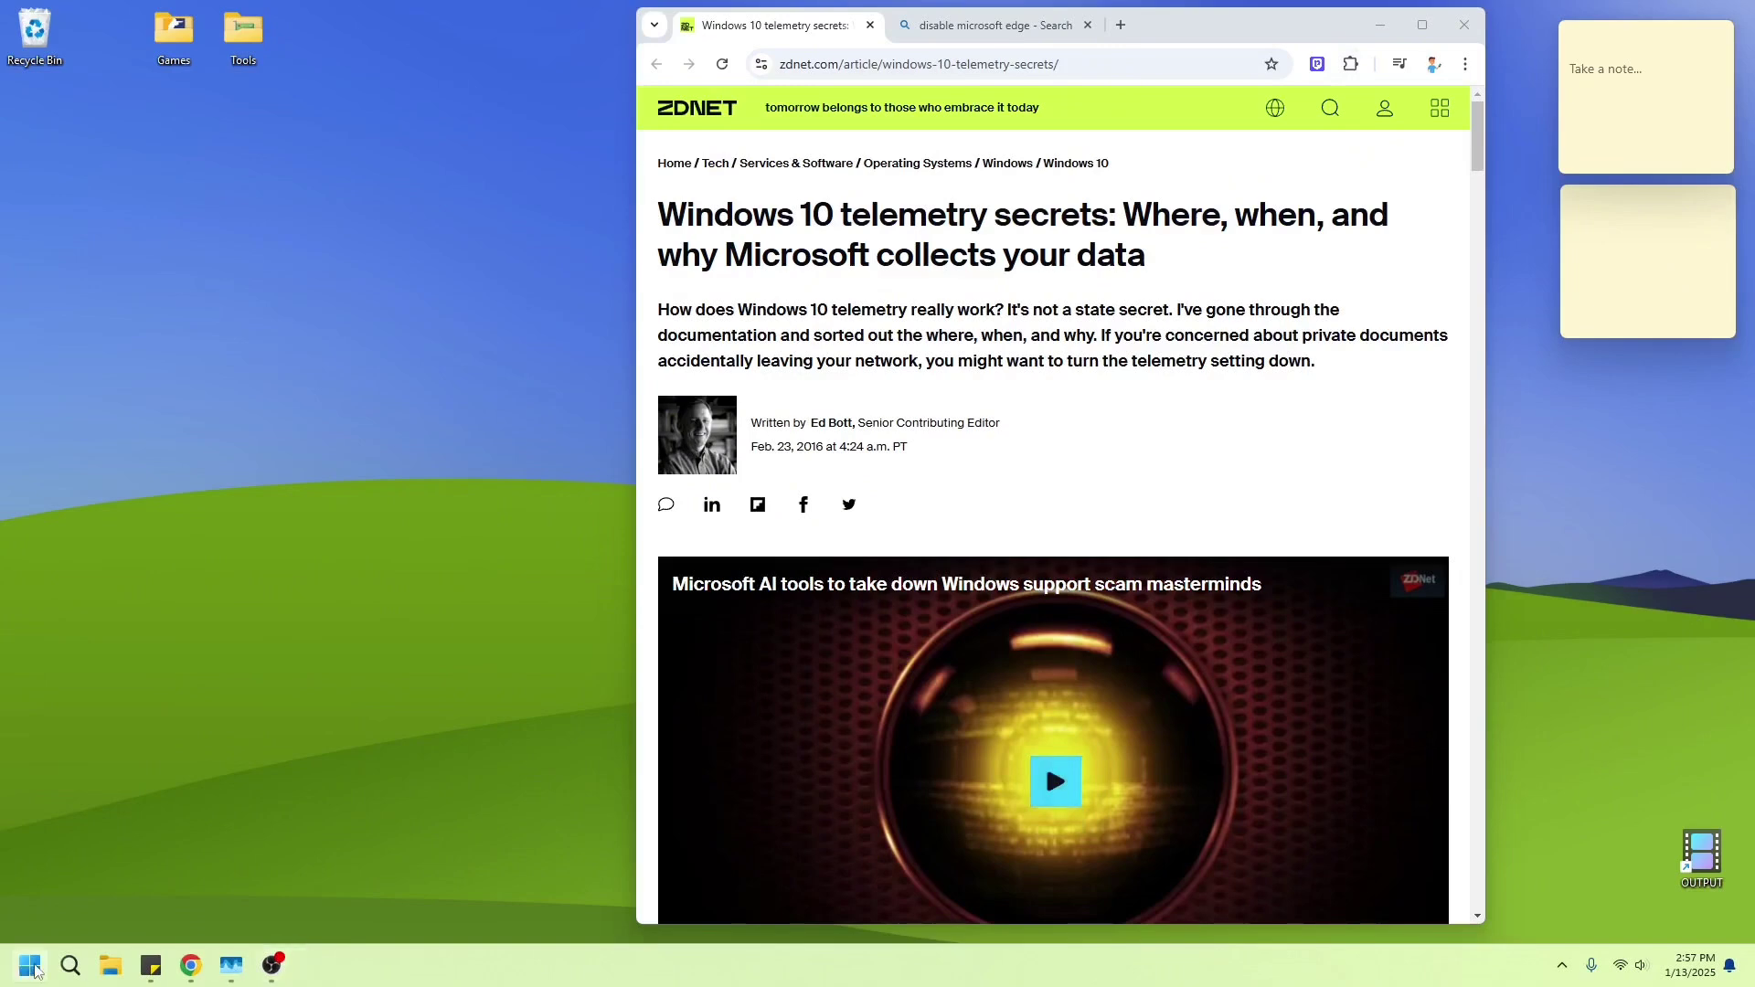
click(30, 972)
Step: Close and reopen the Start menu at its new left position, then close it
click(25, 971)
click(16, 971)
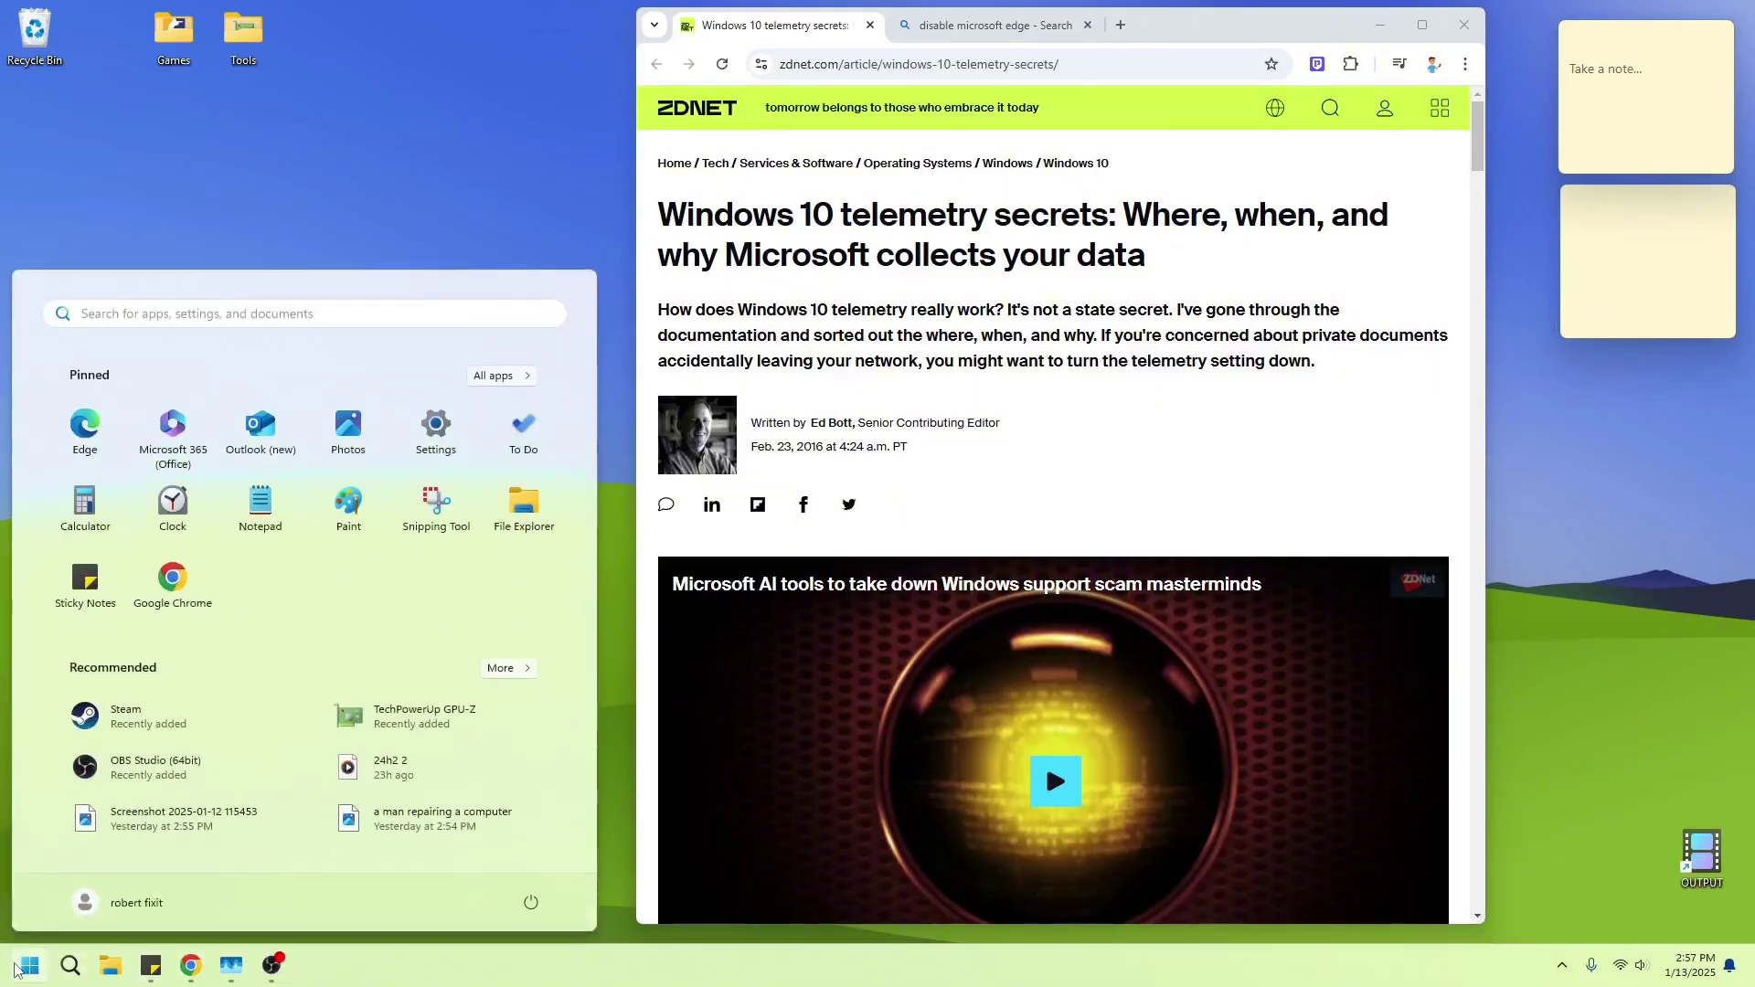
click(16, 971)
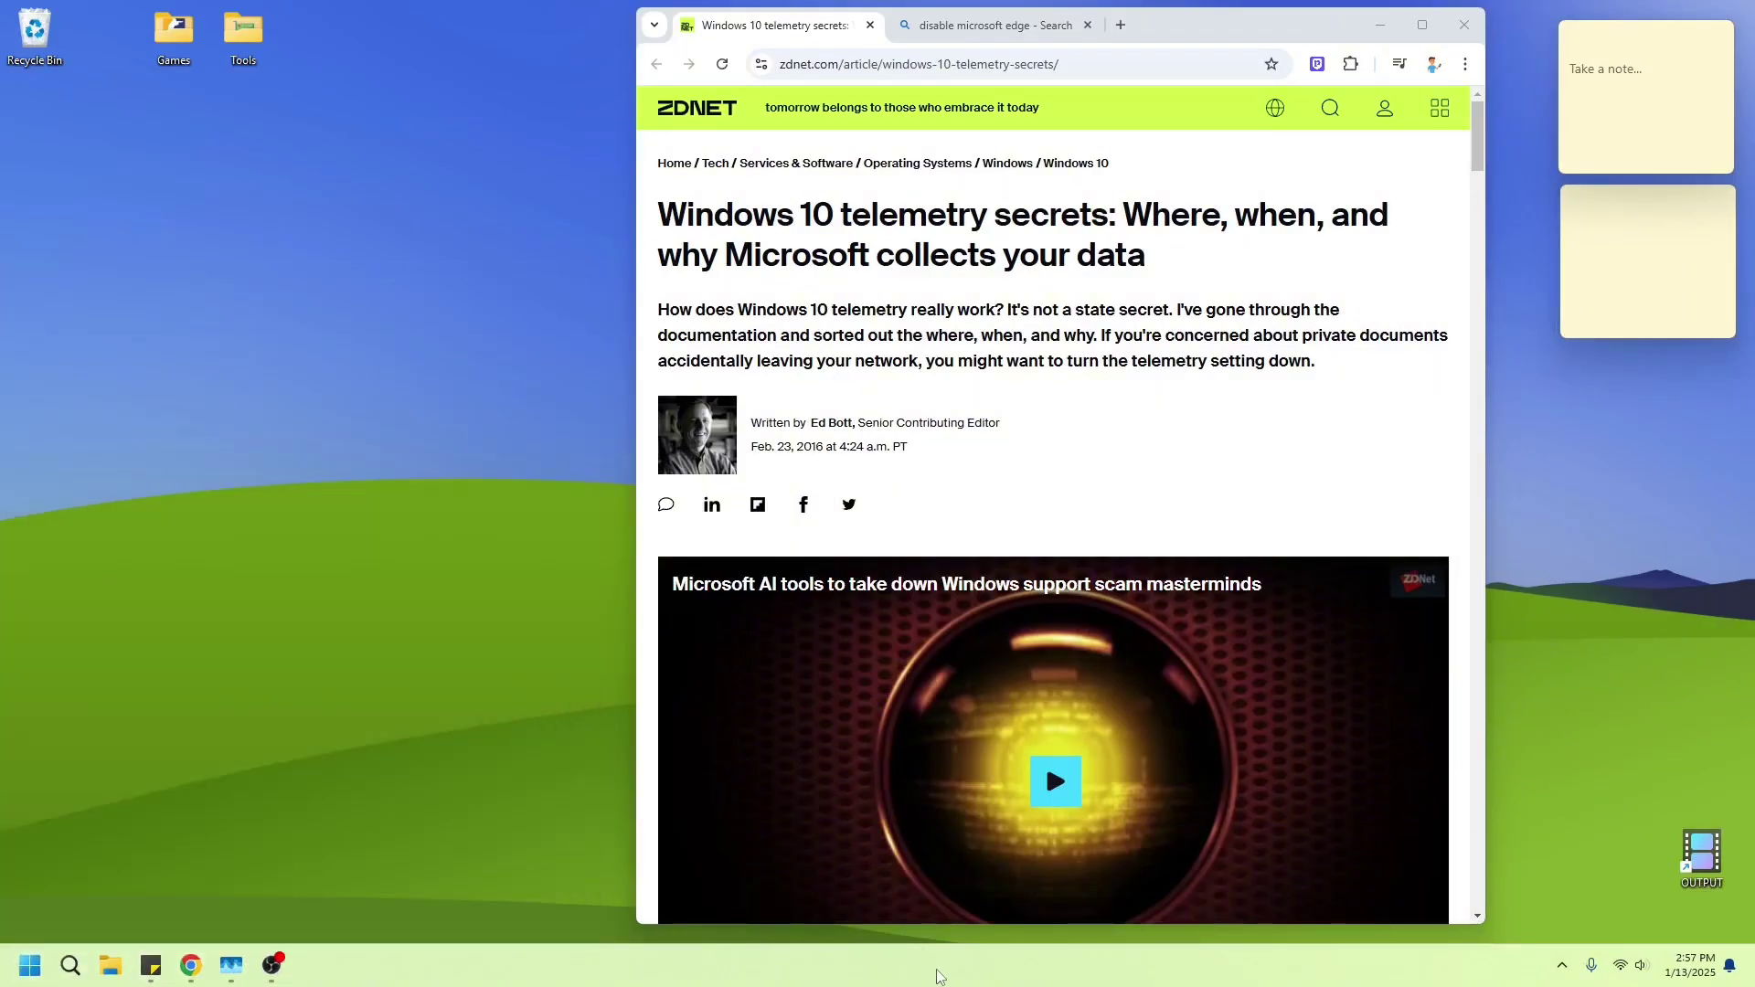
Step: Reopen Taskbar settings and expand then collapse the Other system tray icons list
right_click(938, 976)
click(1015, 925)
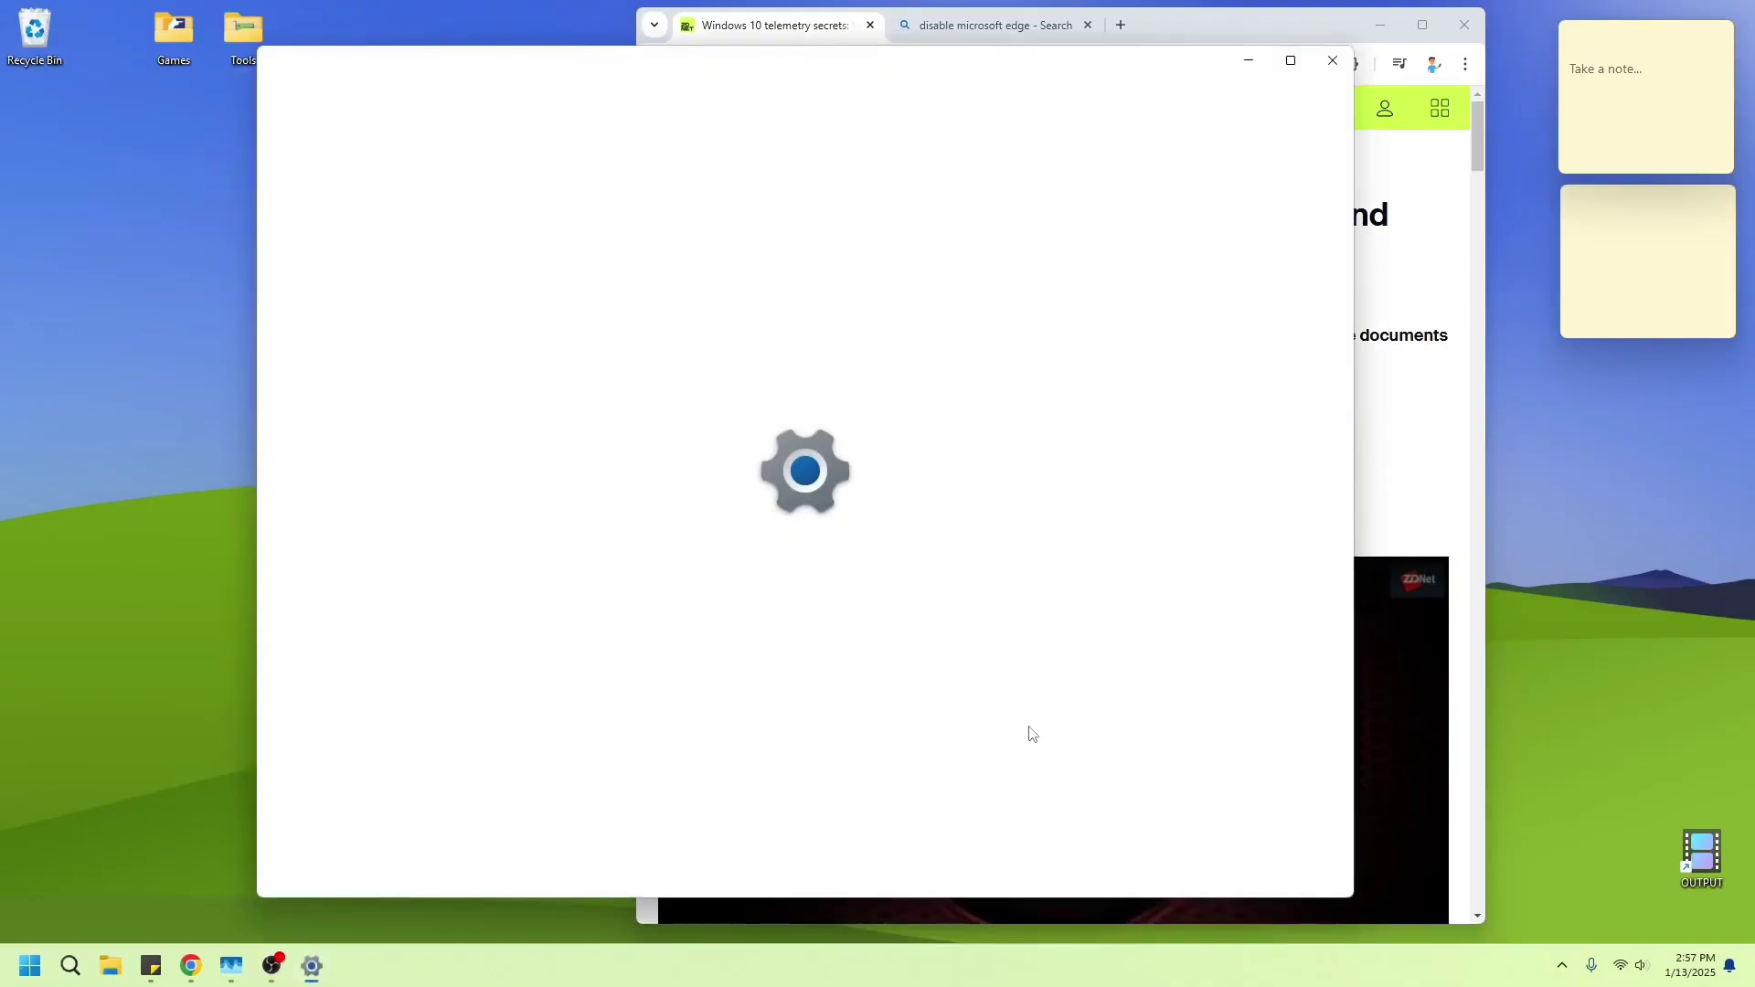
scroll(1122, 509, down, 1)
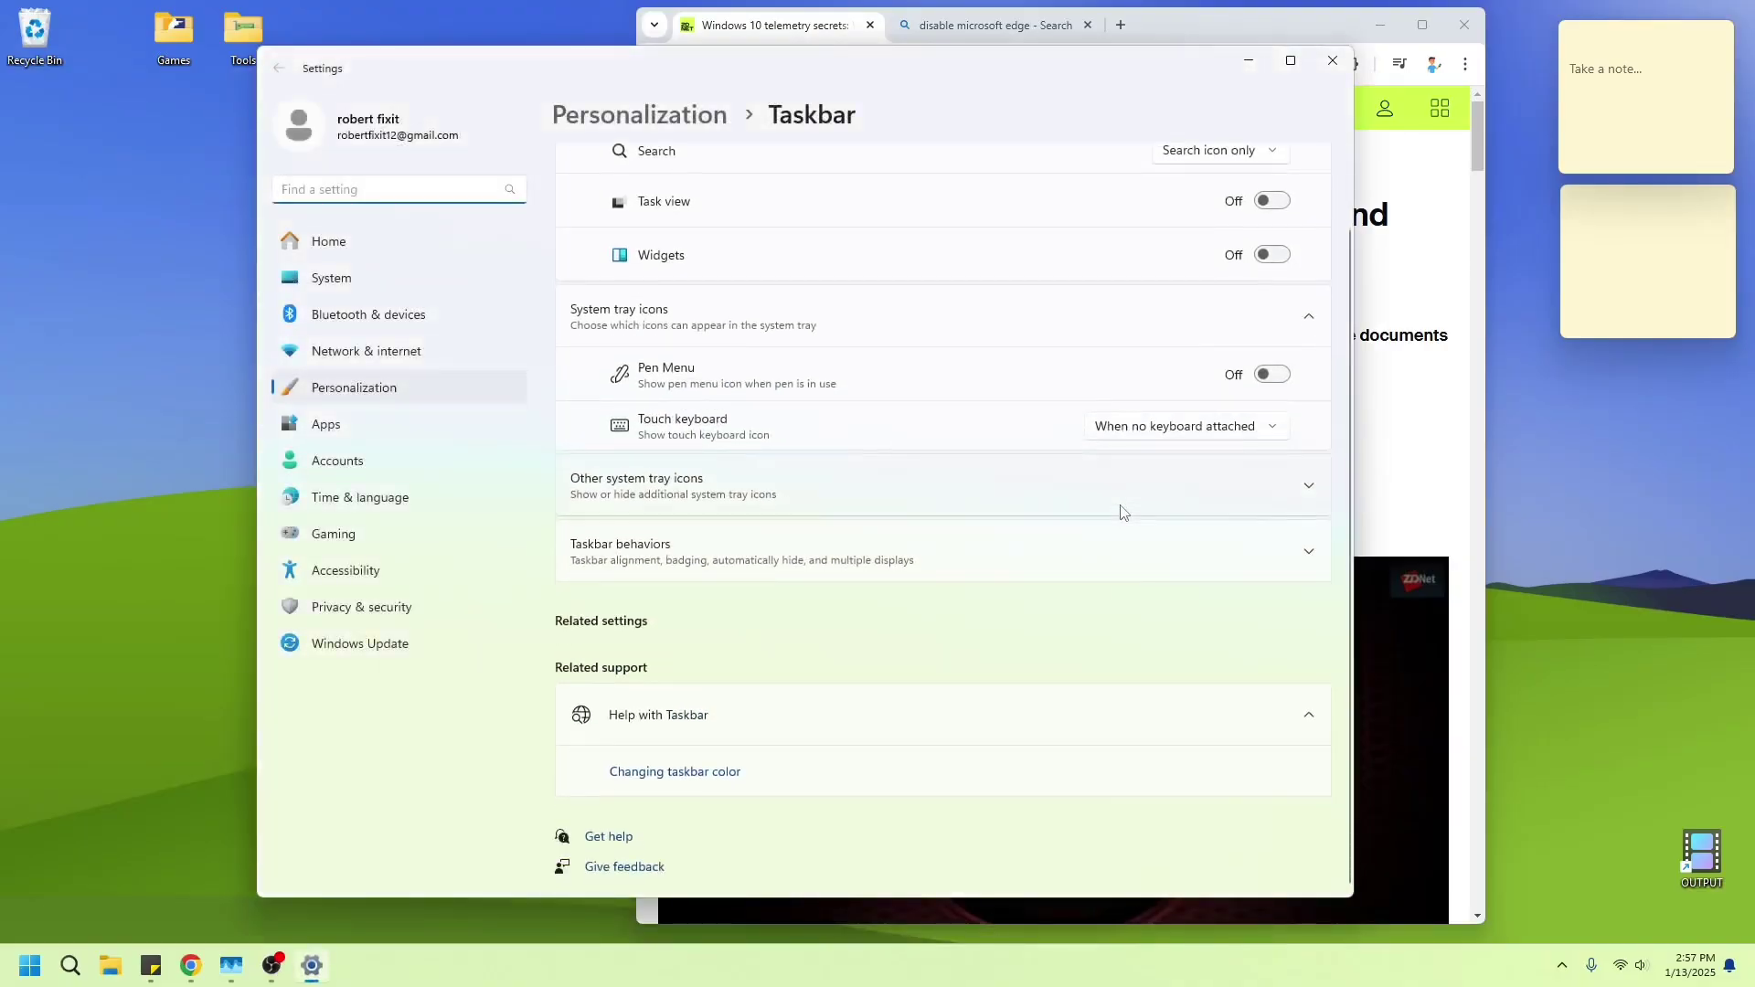
scroll(1062, 626, up, 1)
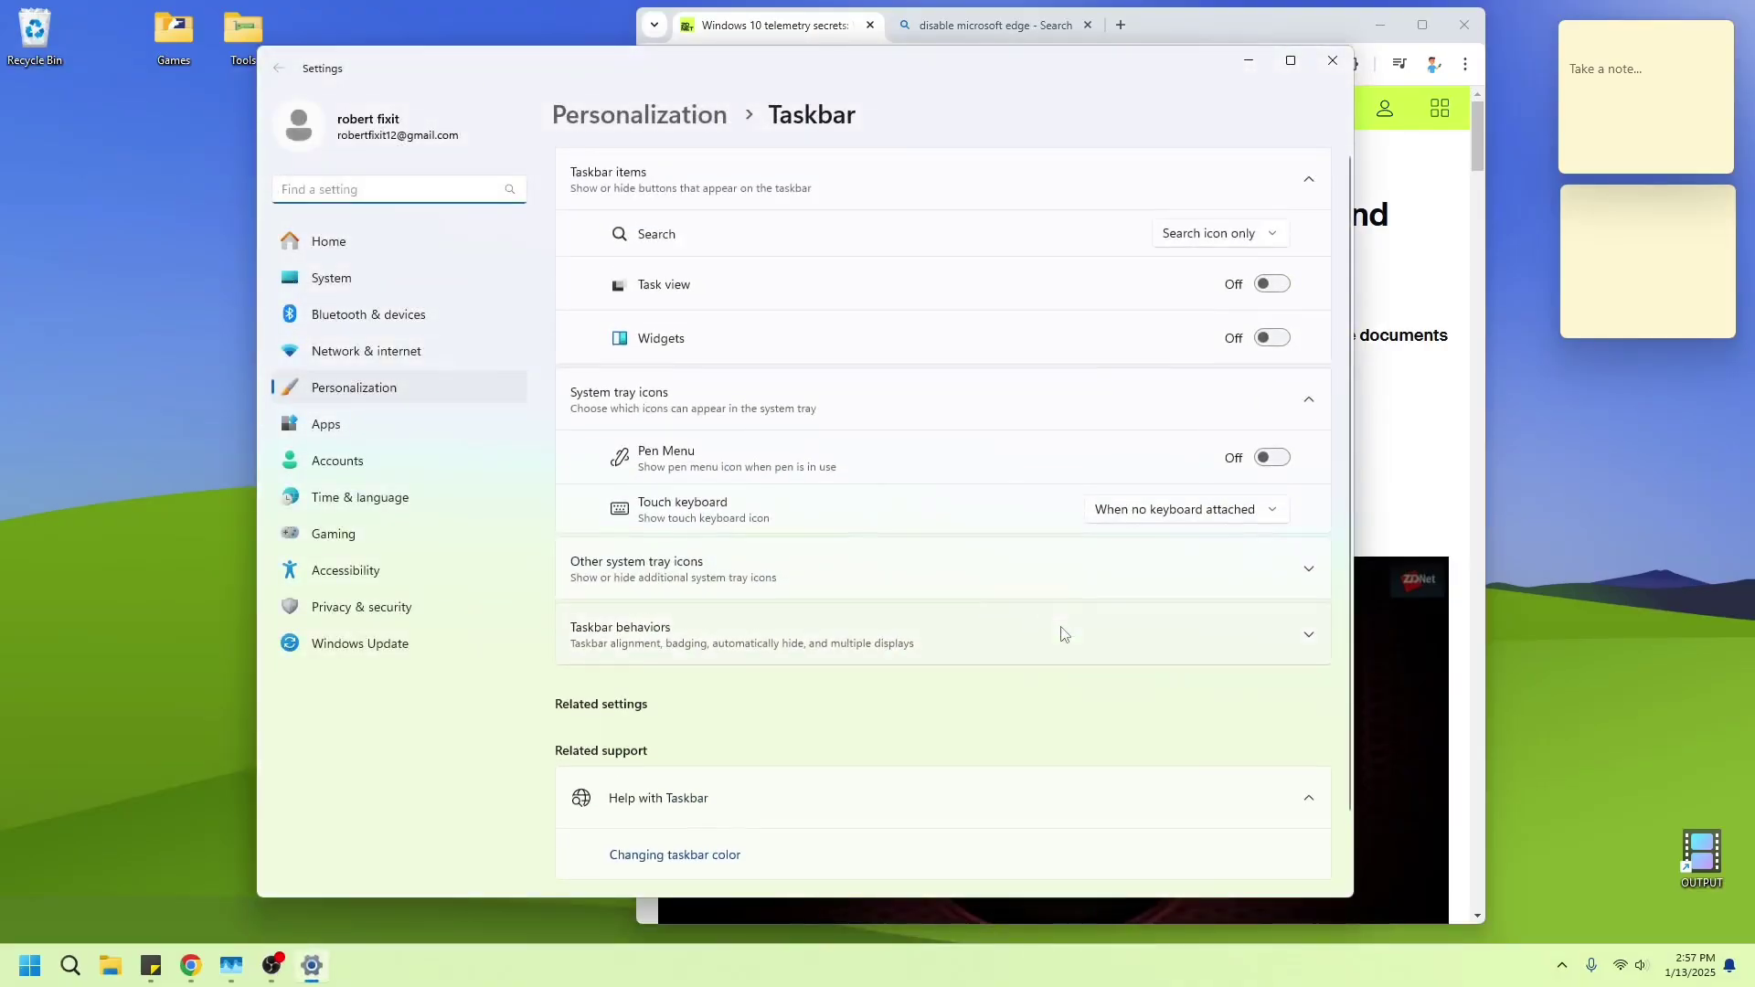
click(876, 592)
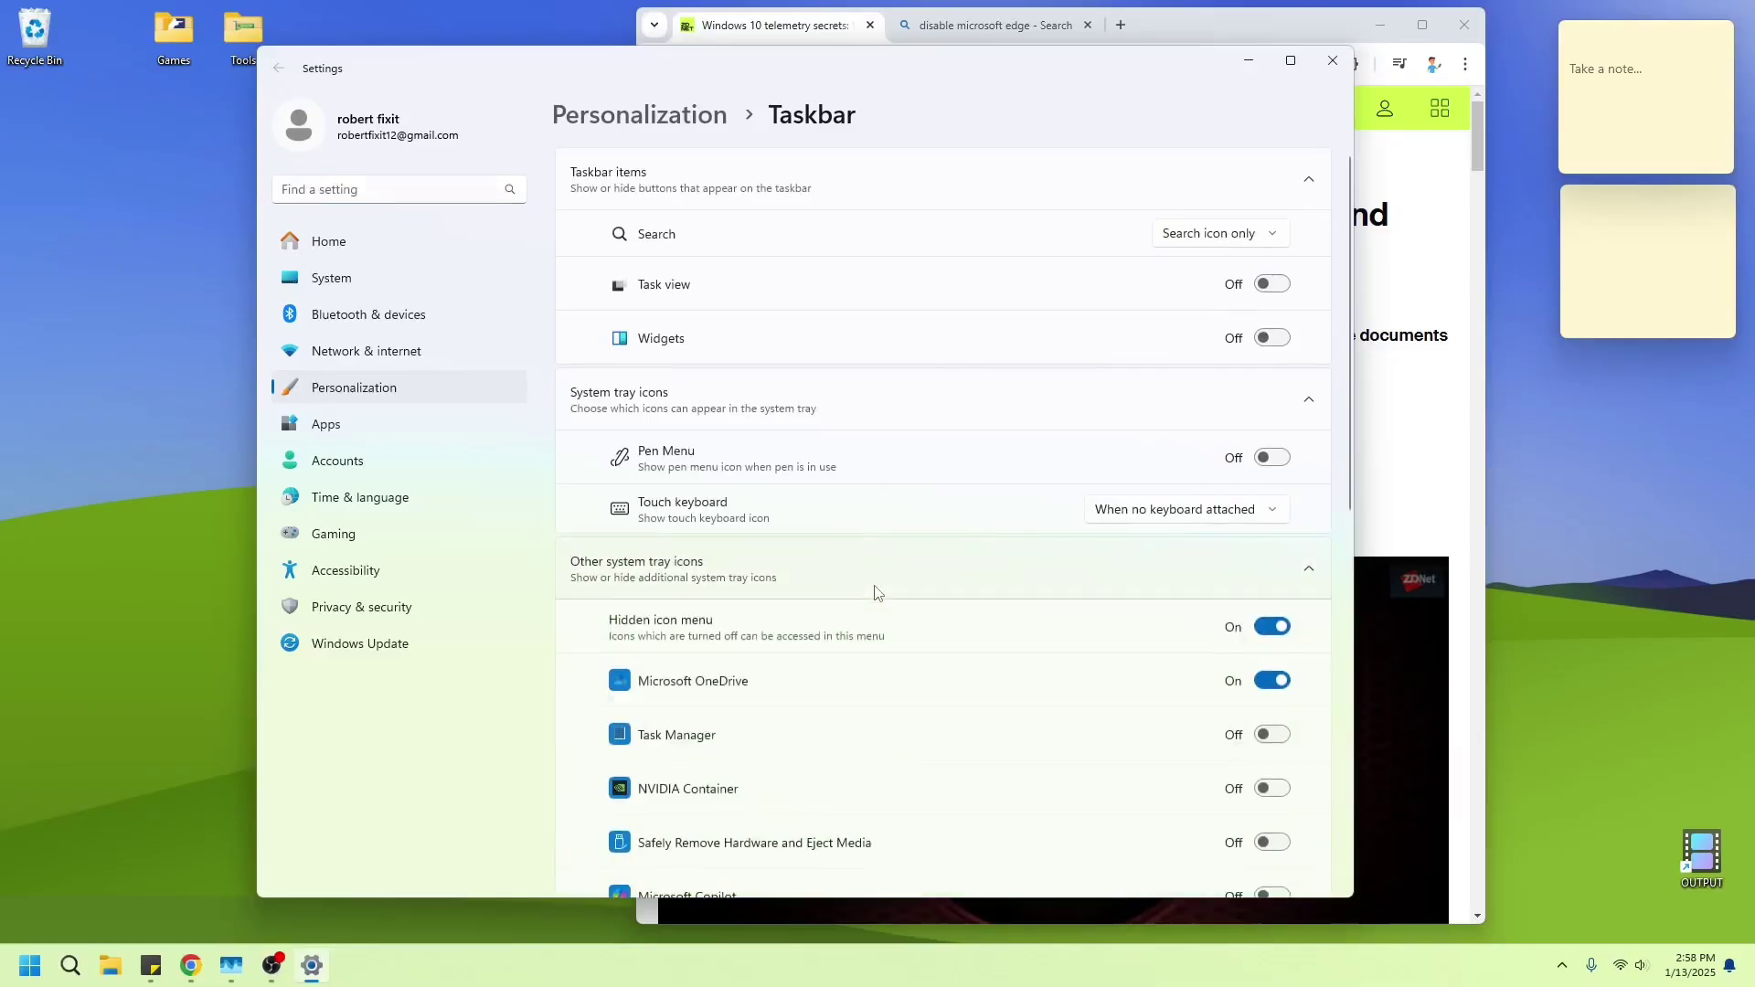
click(877, 592)
click(877, 592)
scroll(873, 594, down, 2)
scroll(873, 590, up, 2)
click(883, 580)
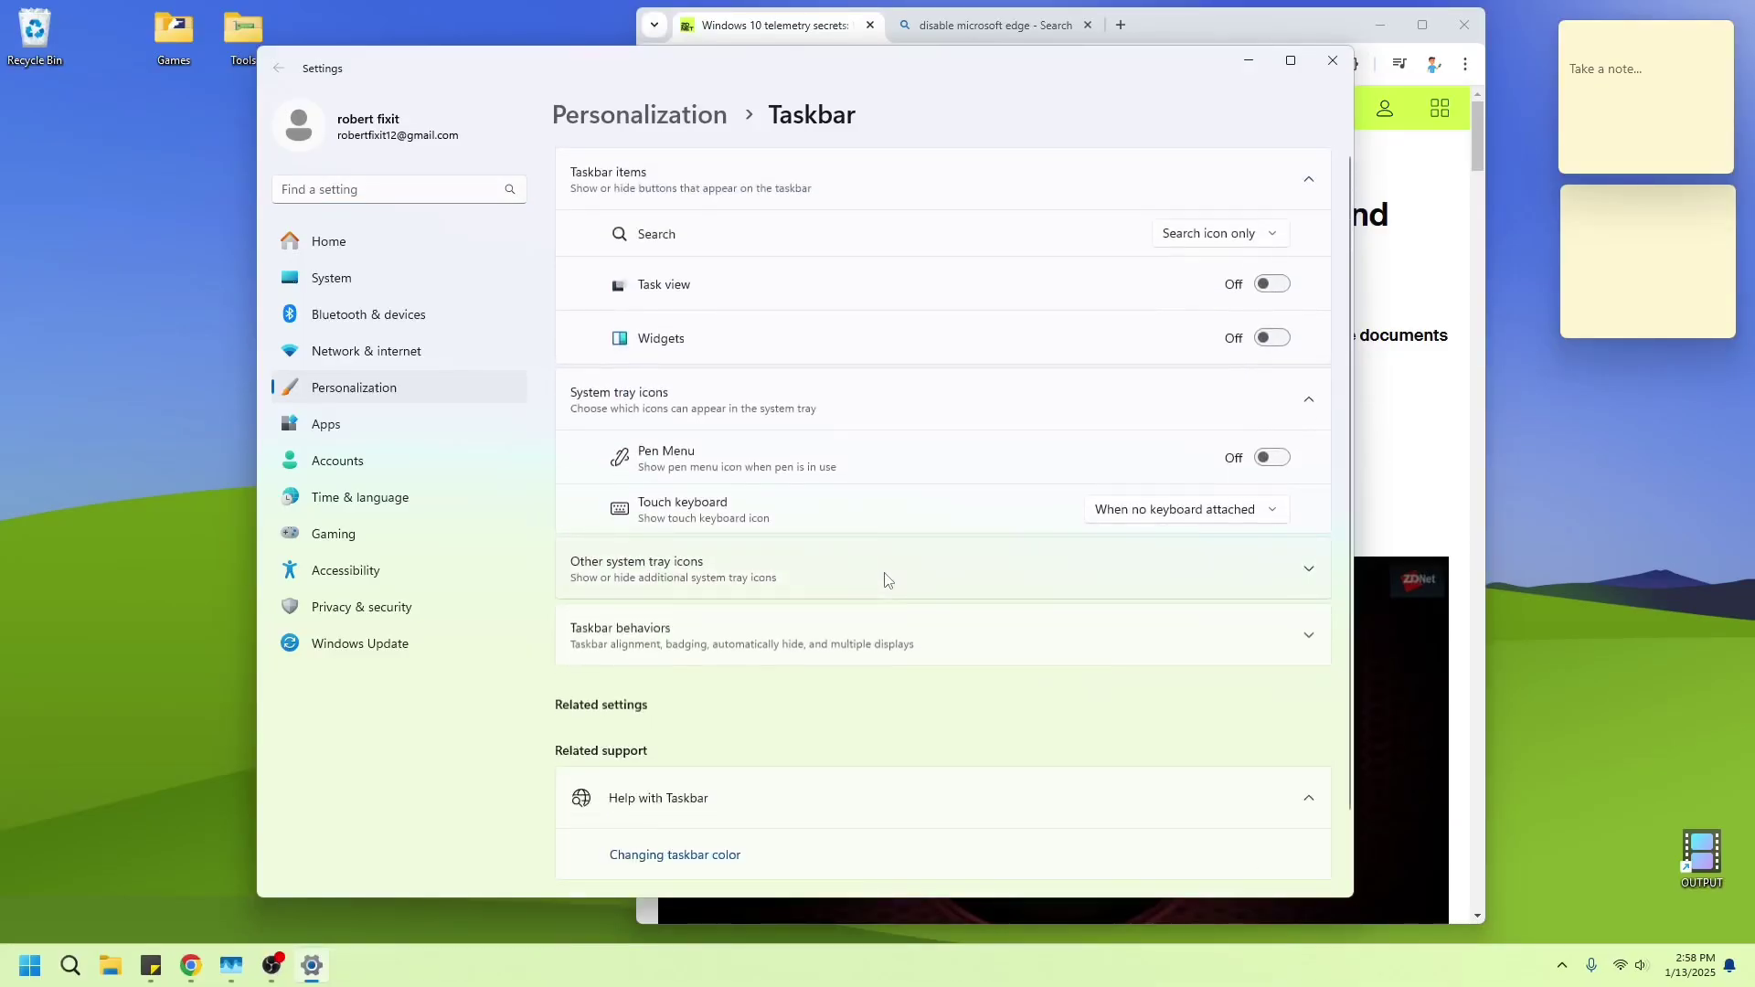
Step: In Apps > Startup, turn off Mobile devices, Phone Link and Steam
click(355, 439)
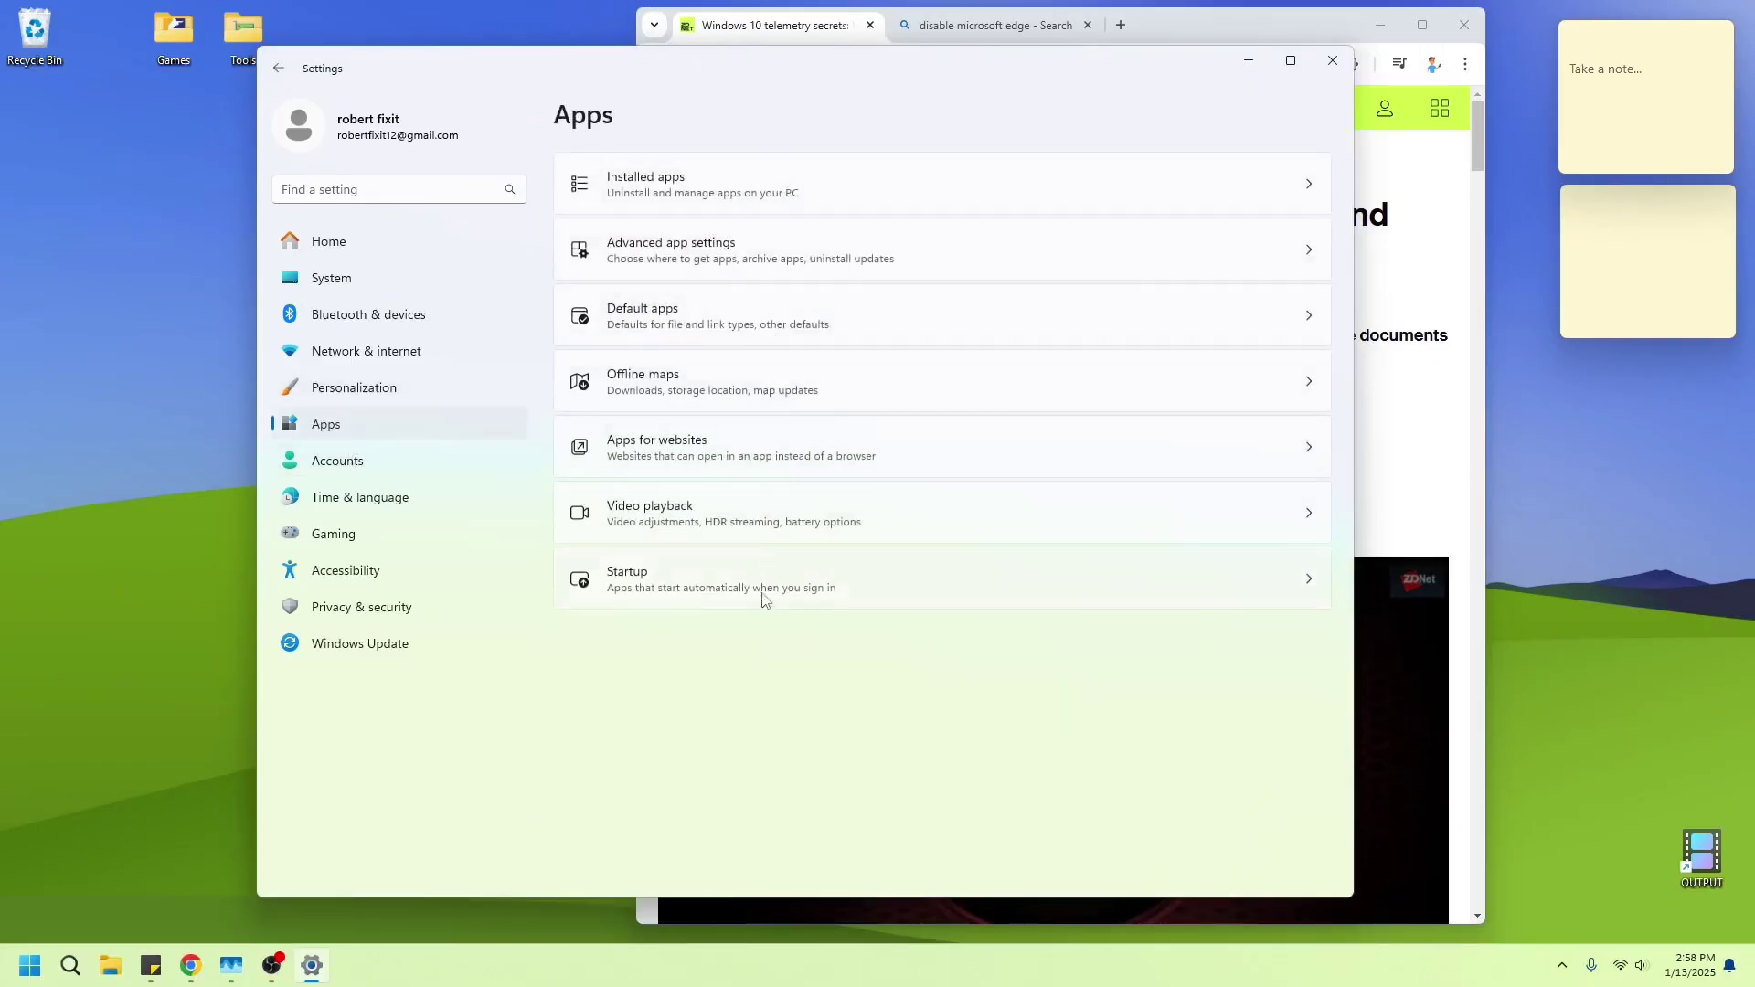
click(755, 583)
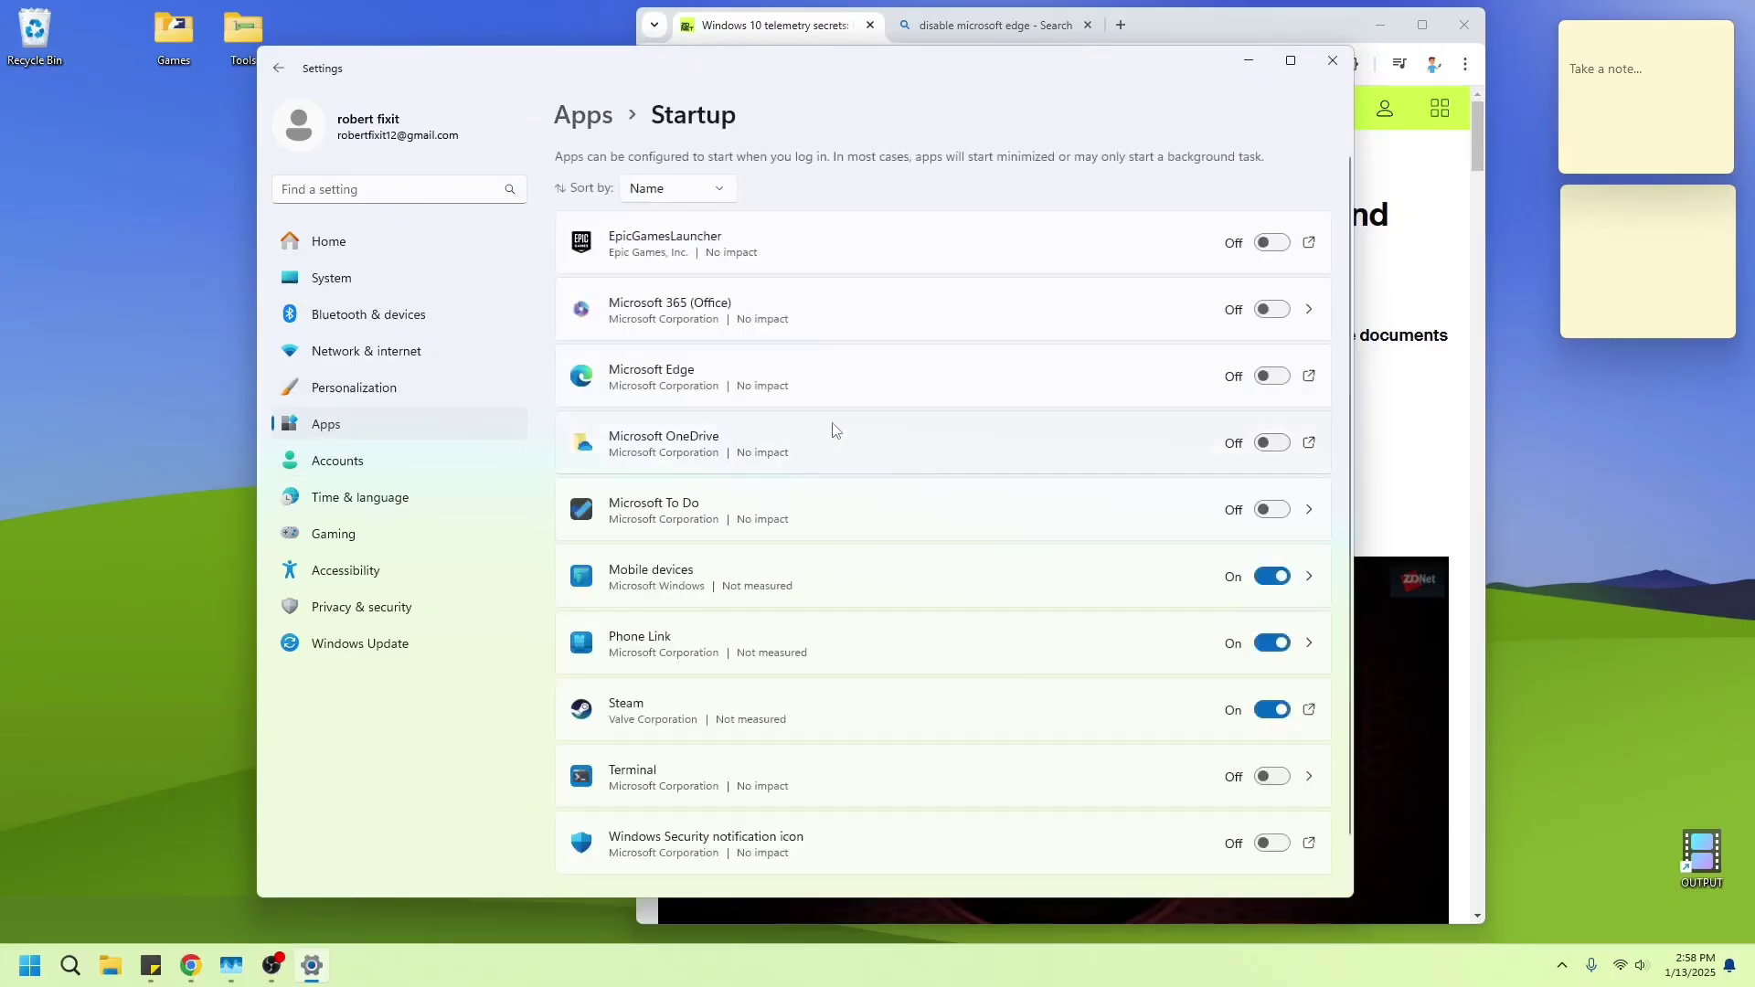
scroll(849, 427, down, 2)
click(1272, 498)
click(1271, 565)
click(1271, 632)
Step: Scroll the startup list to confirm every app, including Edge and OneDrive, is Off
scroll(928, 313, up, 2)
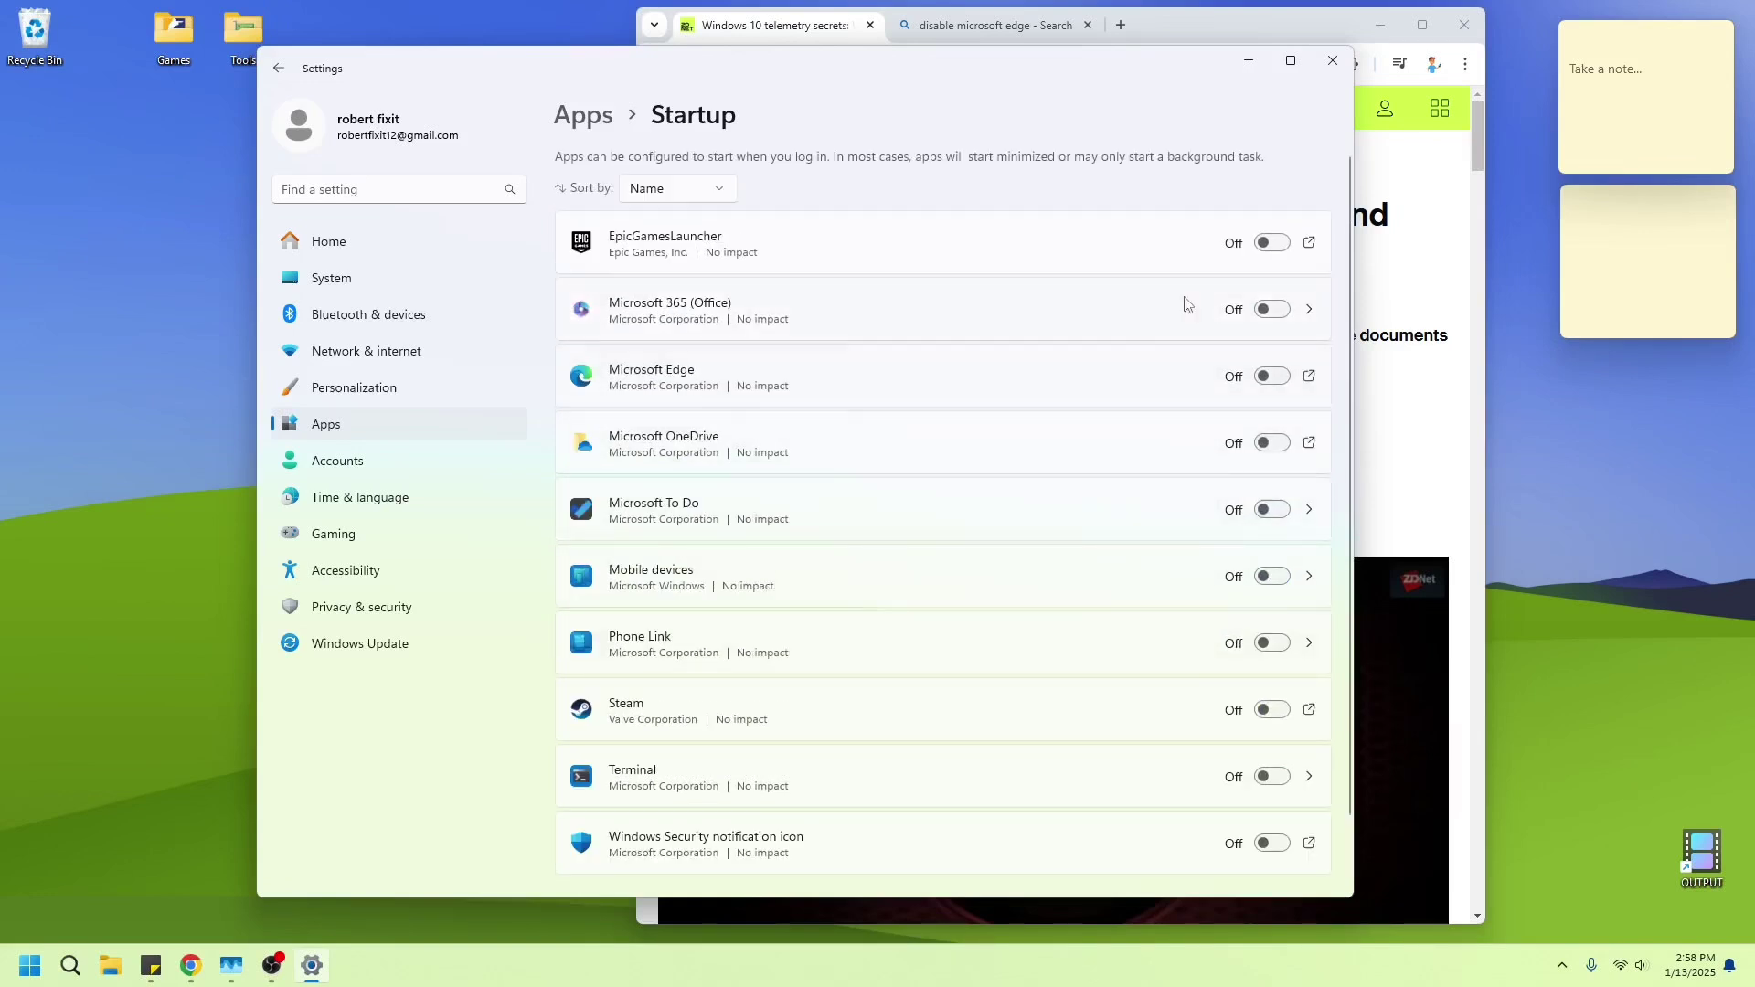
scroll(1179, 509, down, 2)
scroll(1177, 525, up, 2)
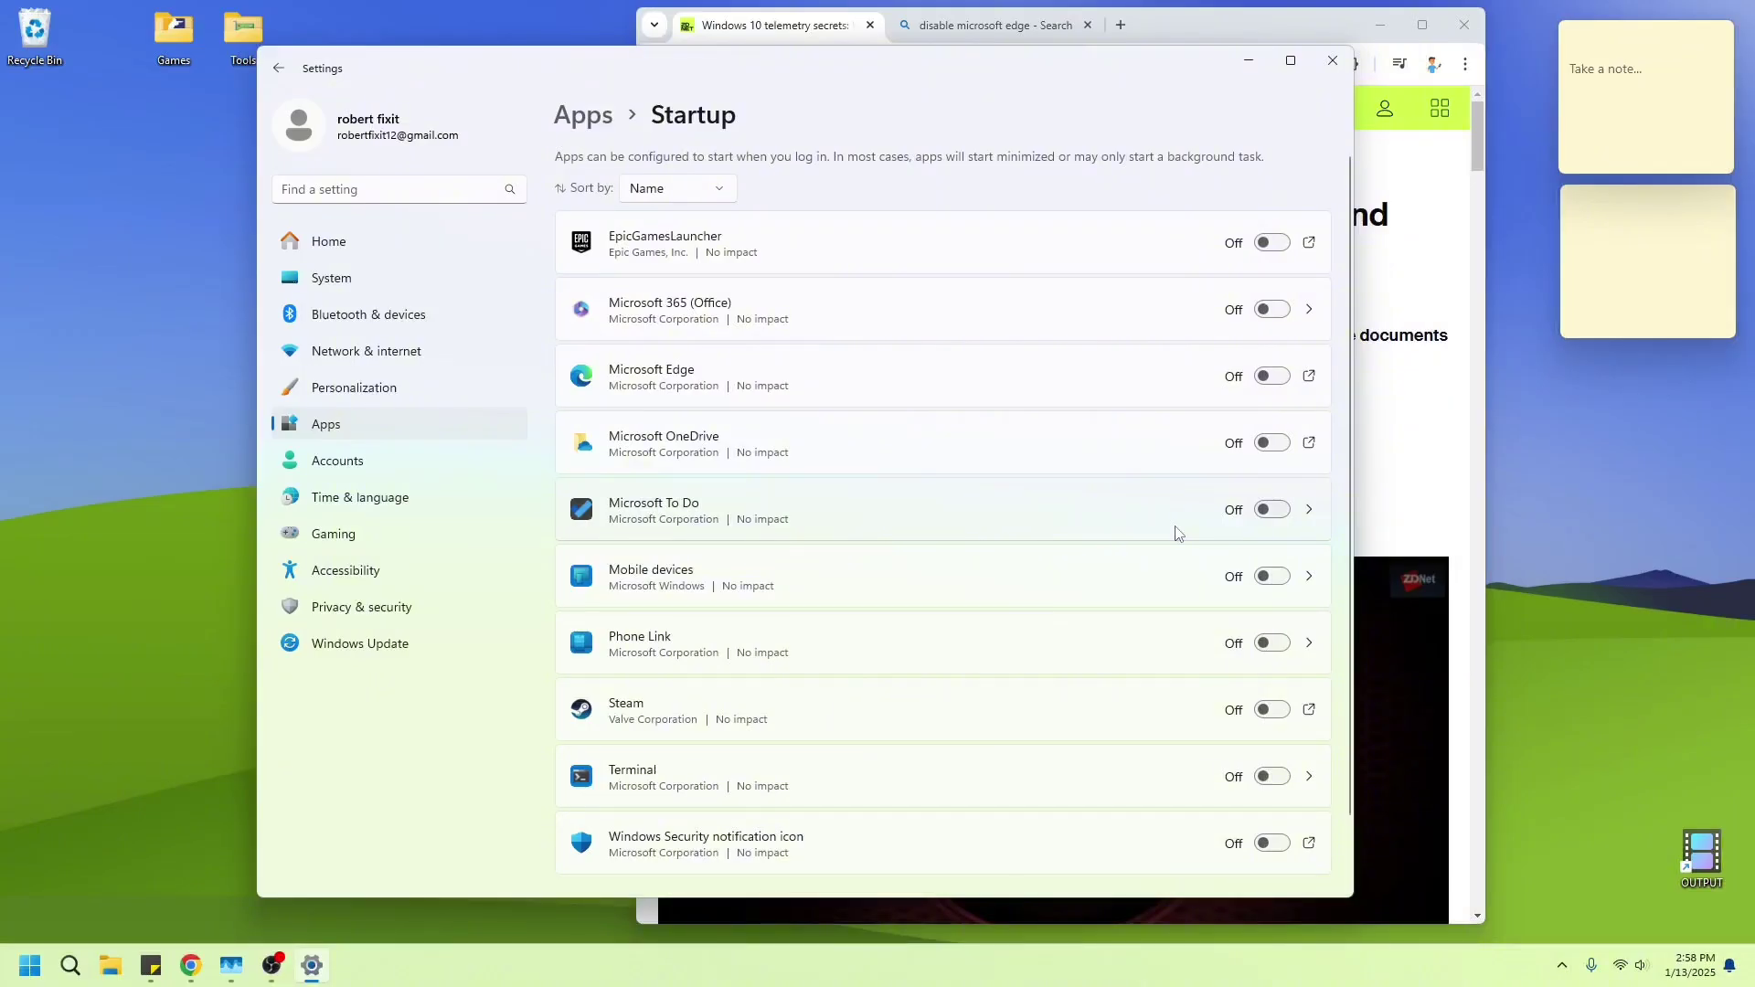
scroll(1178, 536, down, 2)
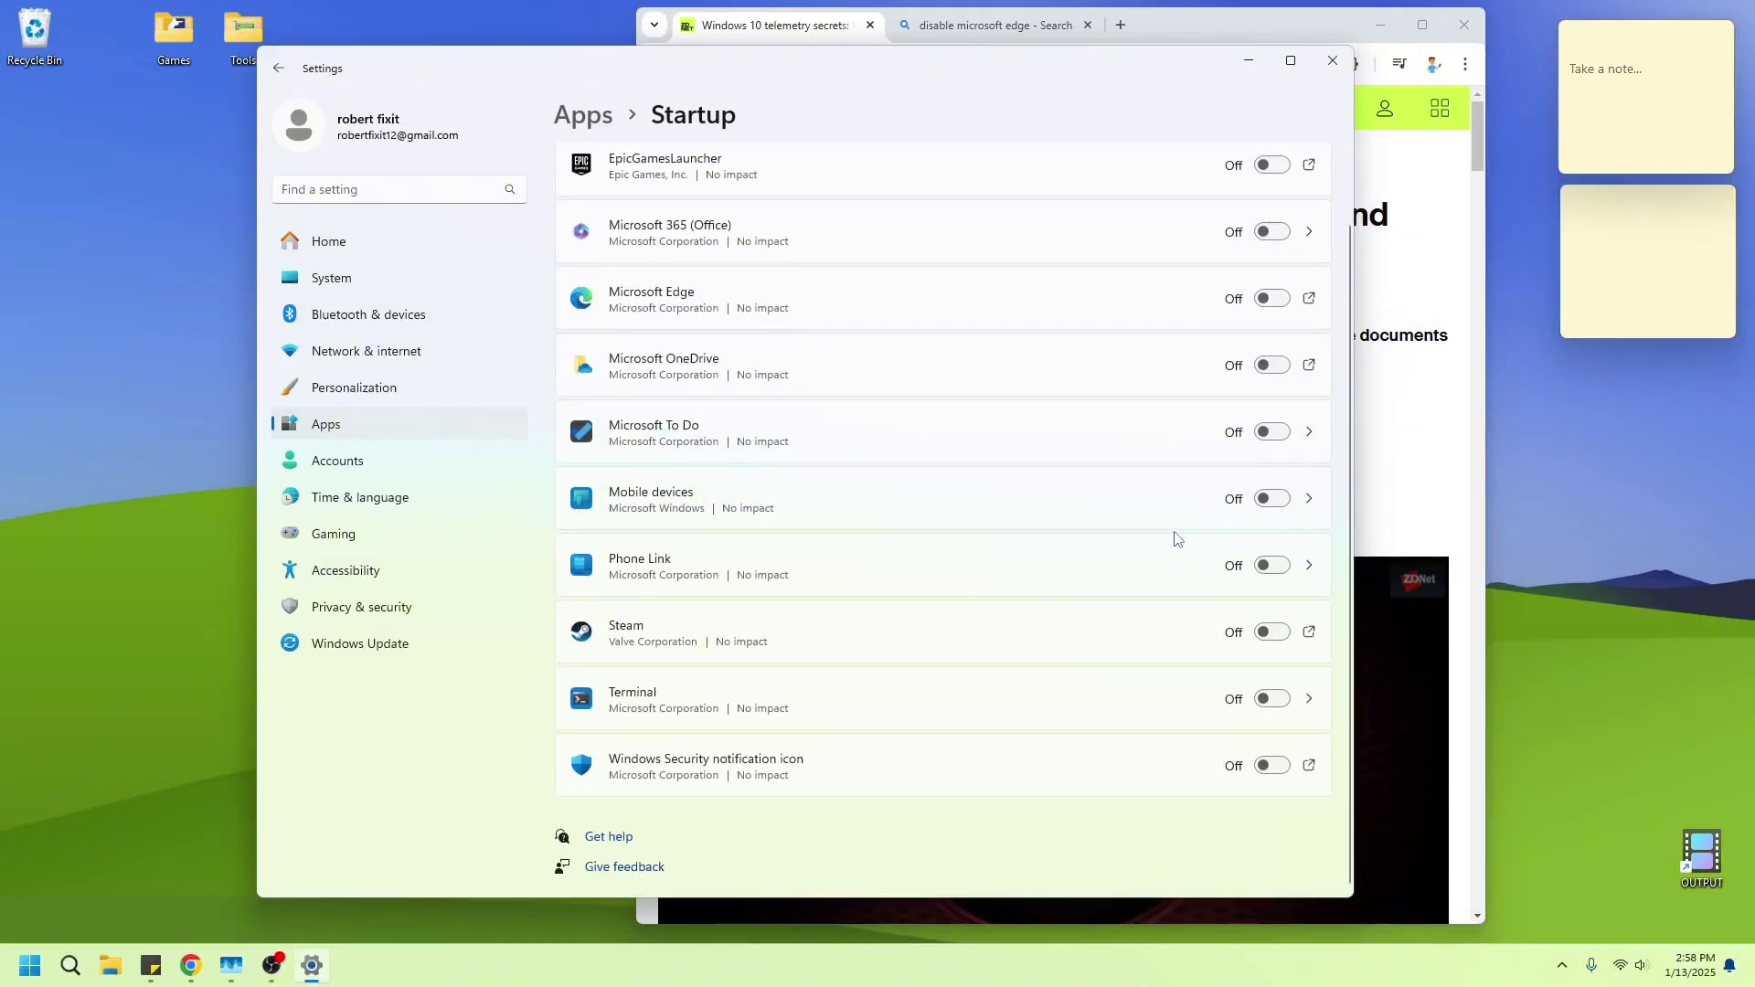
scroll(1015, 432, up, 2)
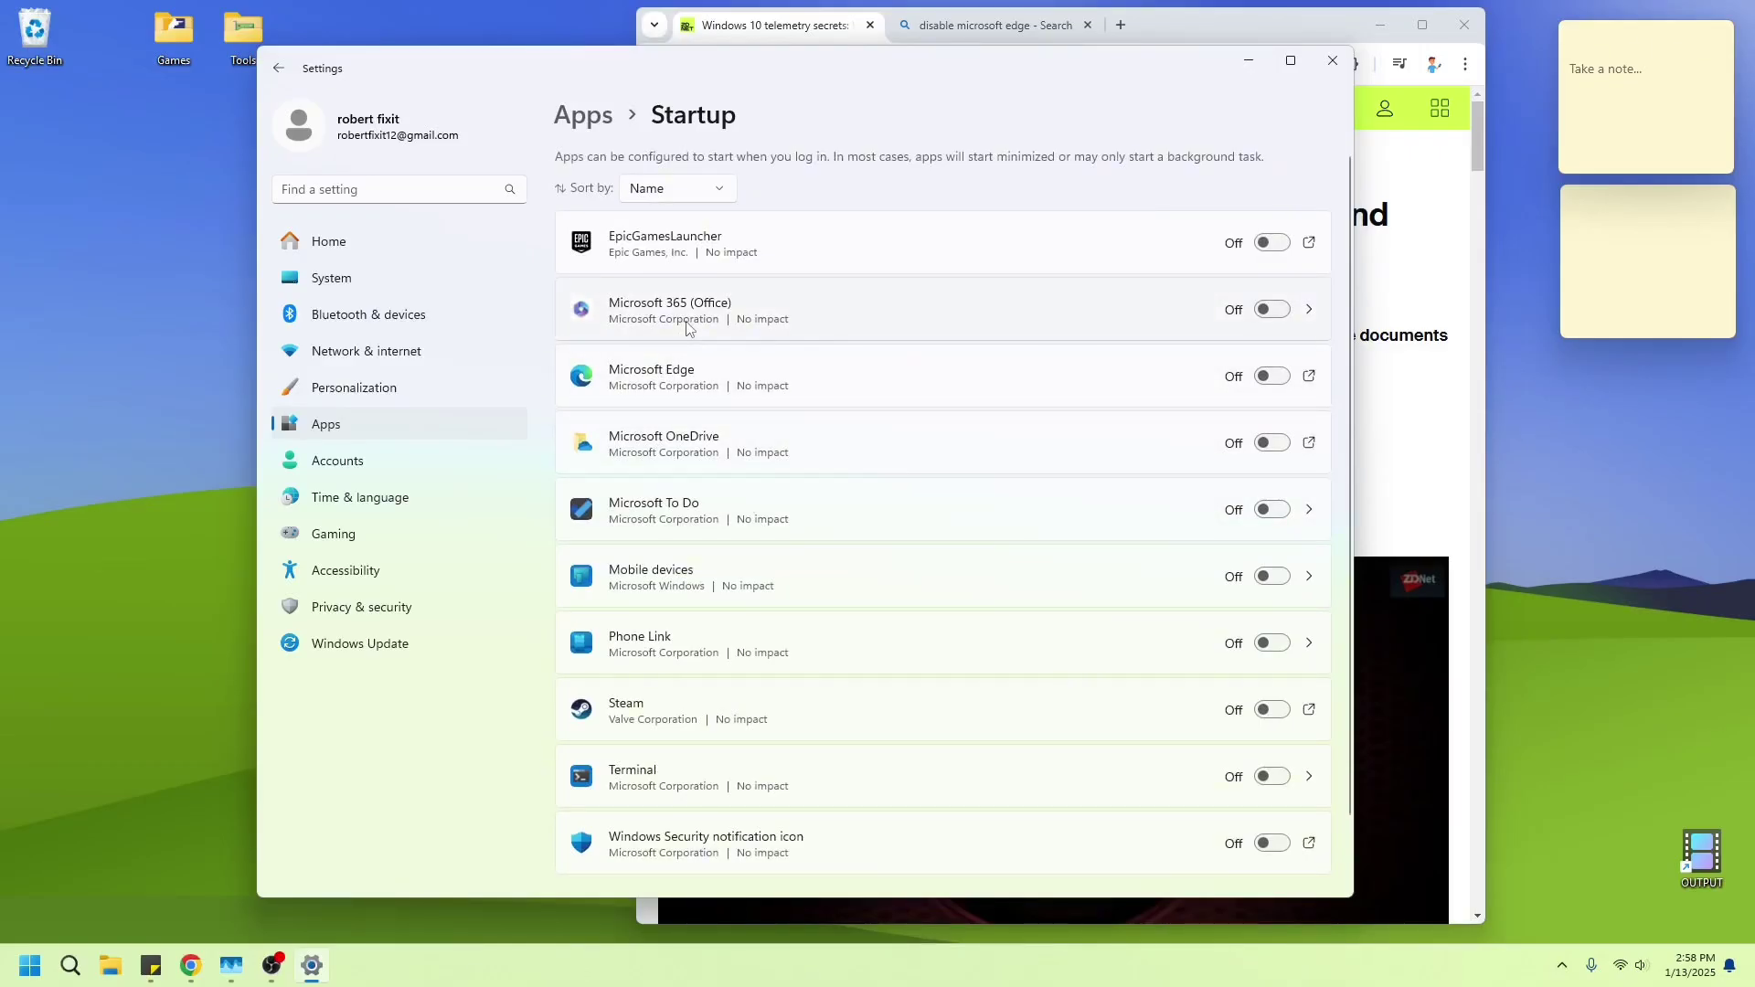
scroll(726, 514, down, 2)
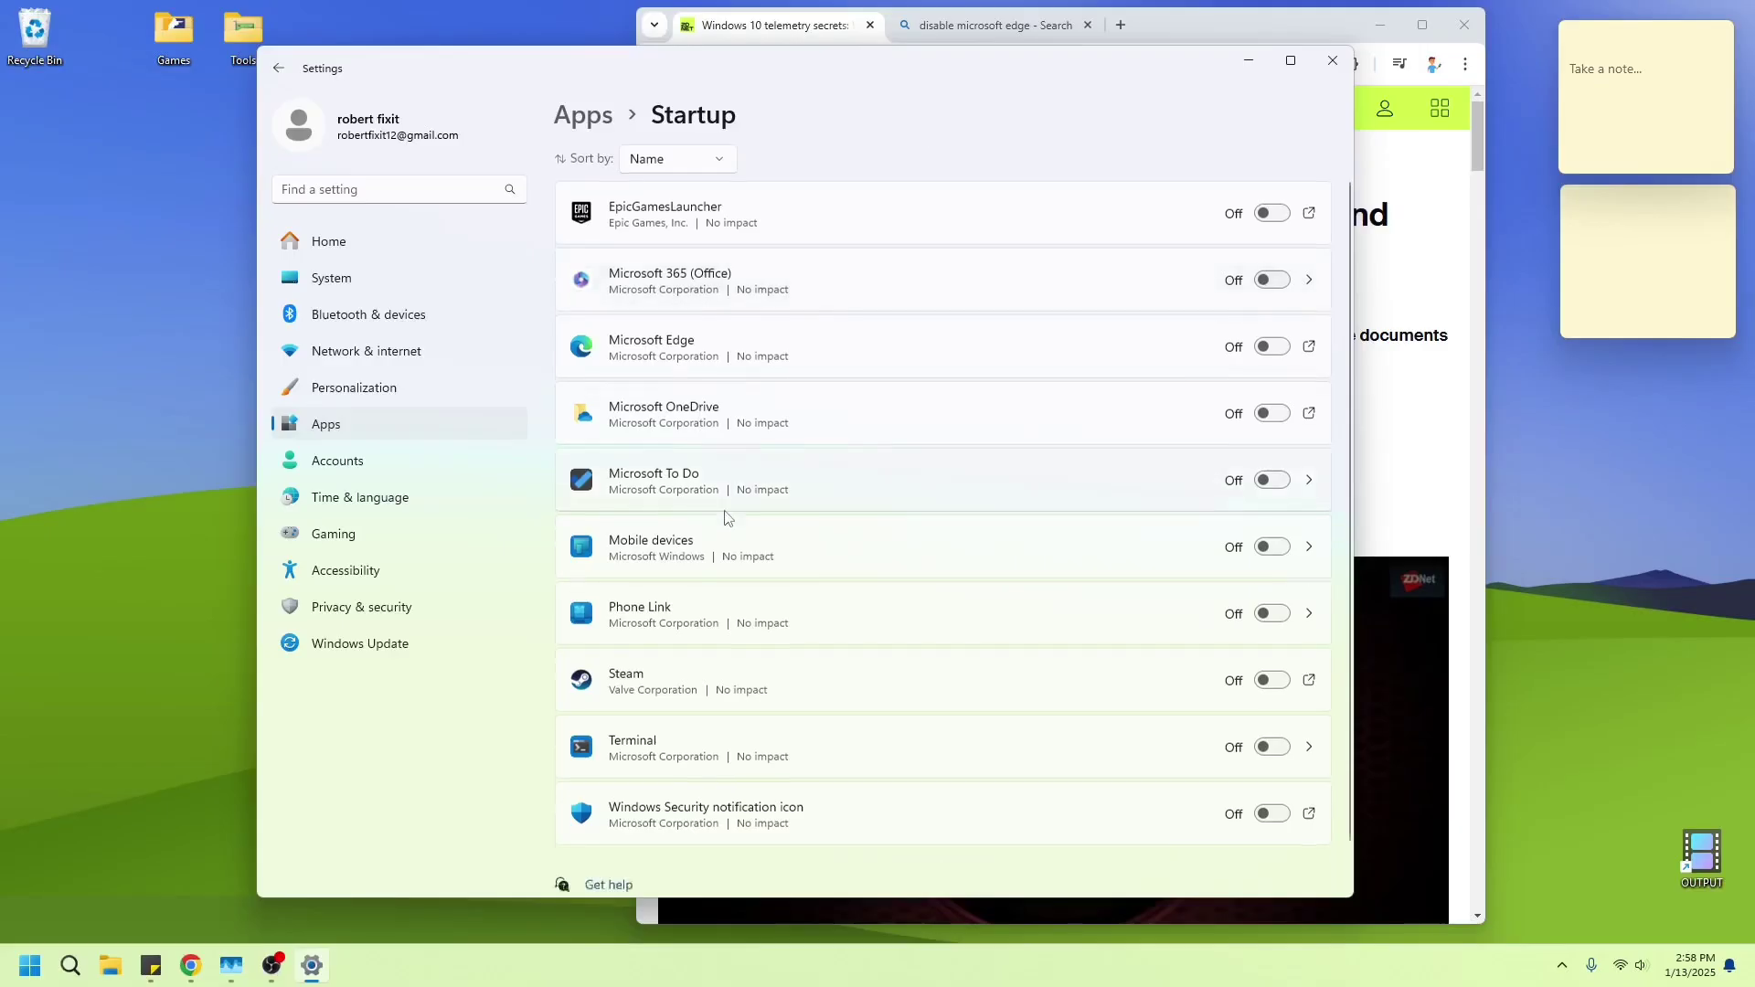
scroll(726, 514, up, 2)
scroll(728, 519, down, 2)
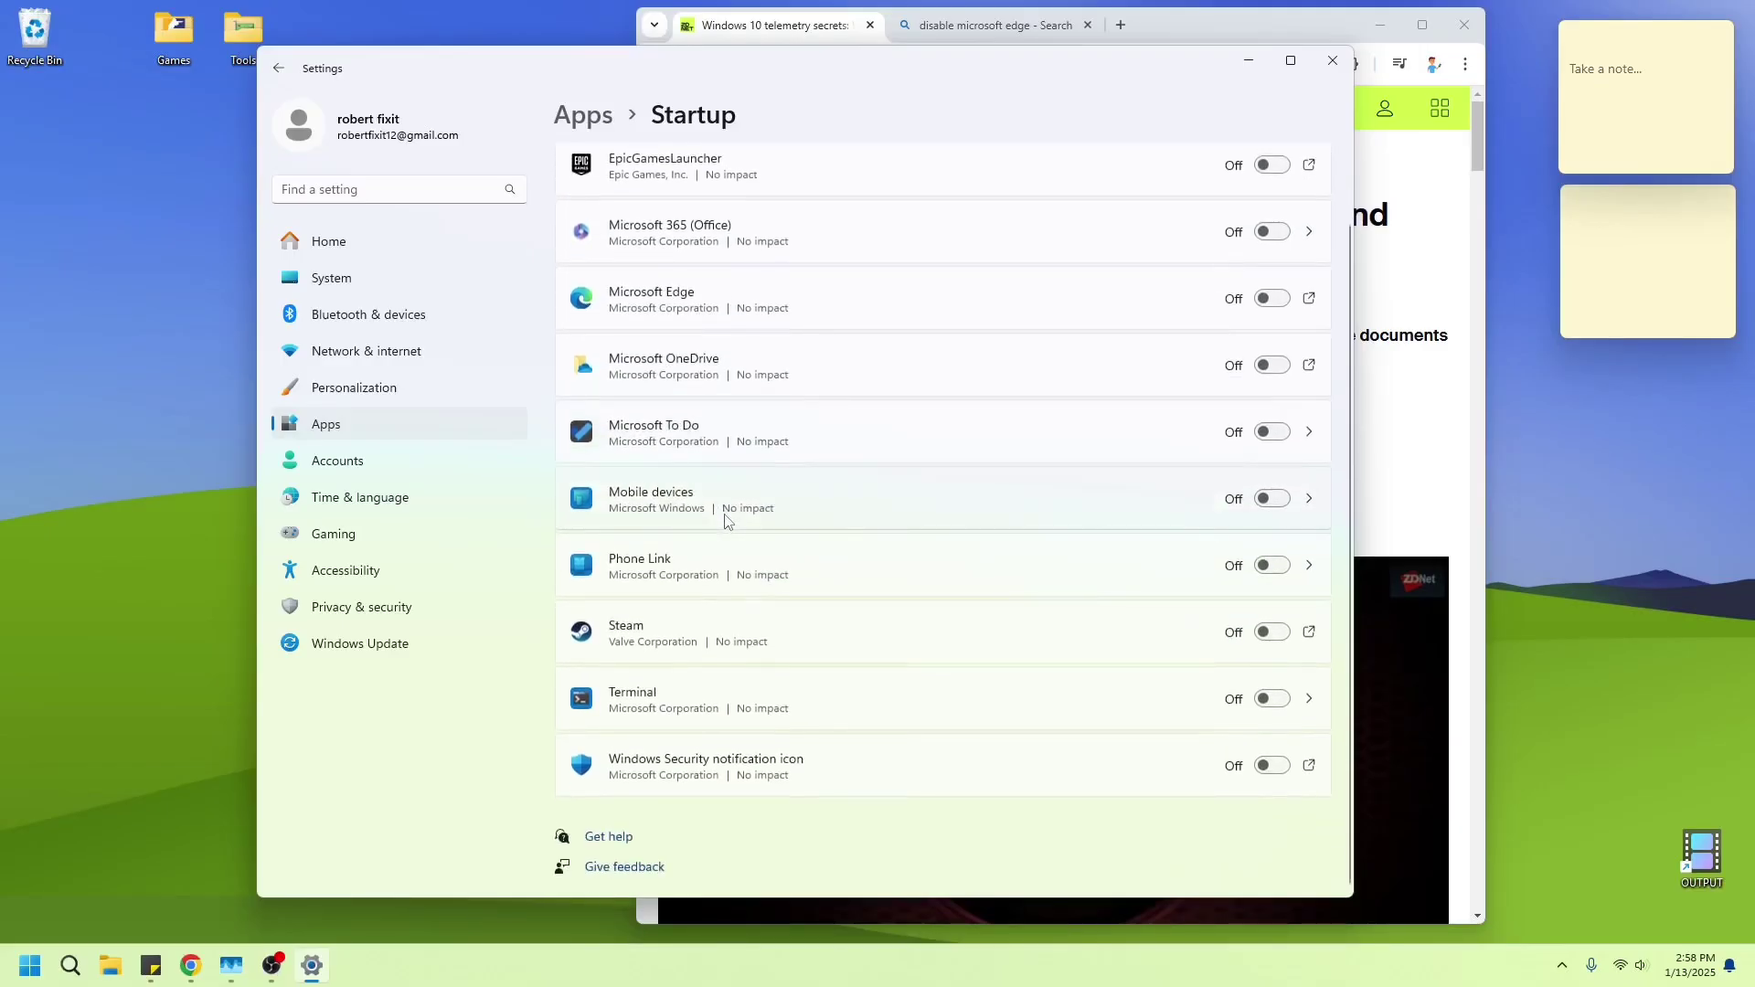
scroll(727, 520, up, 2)
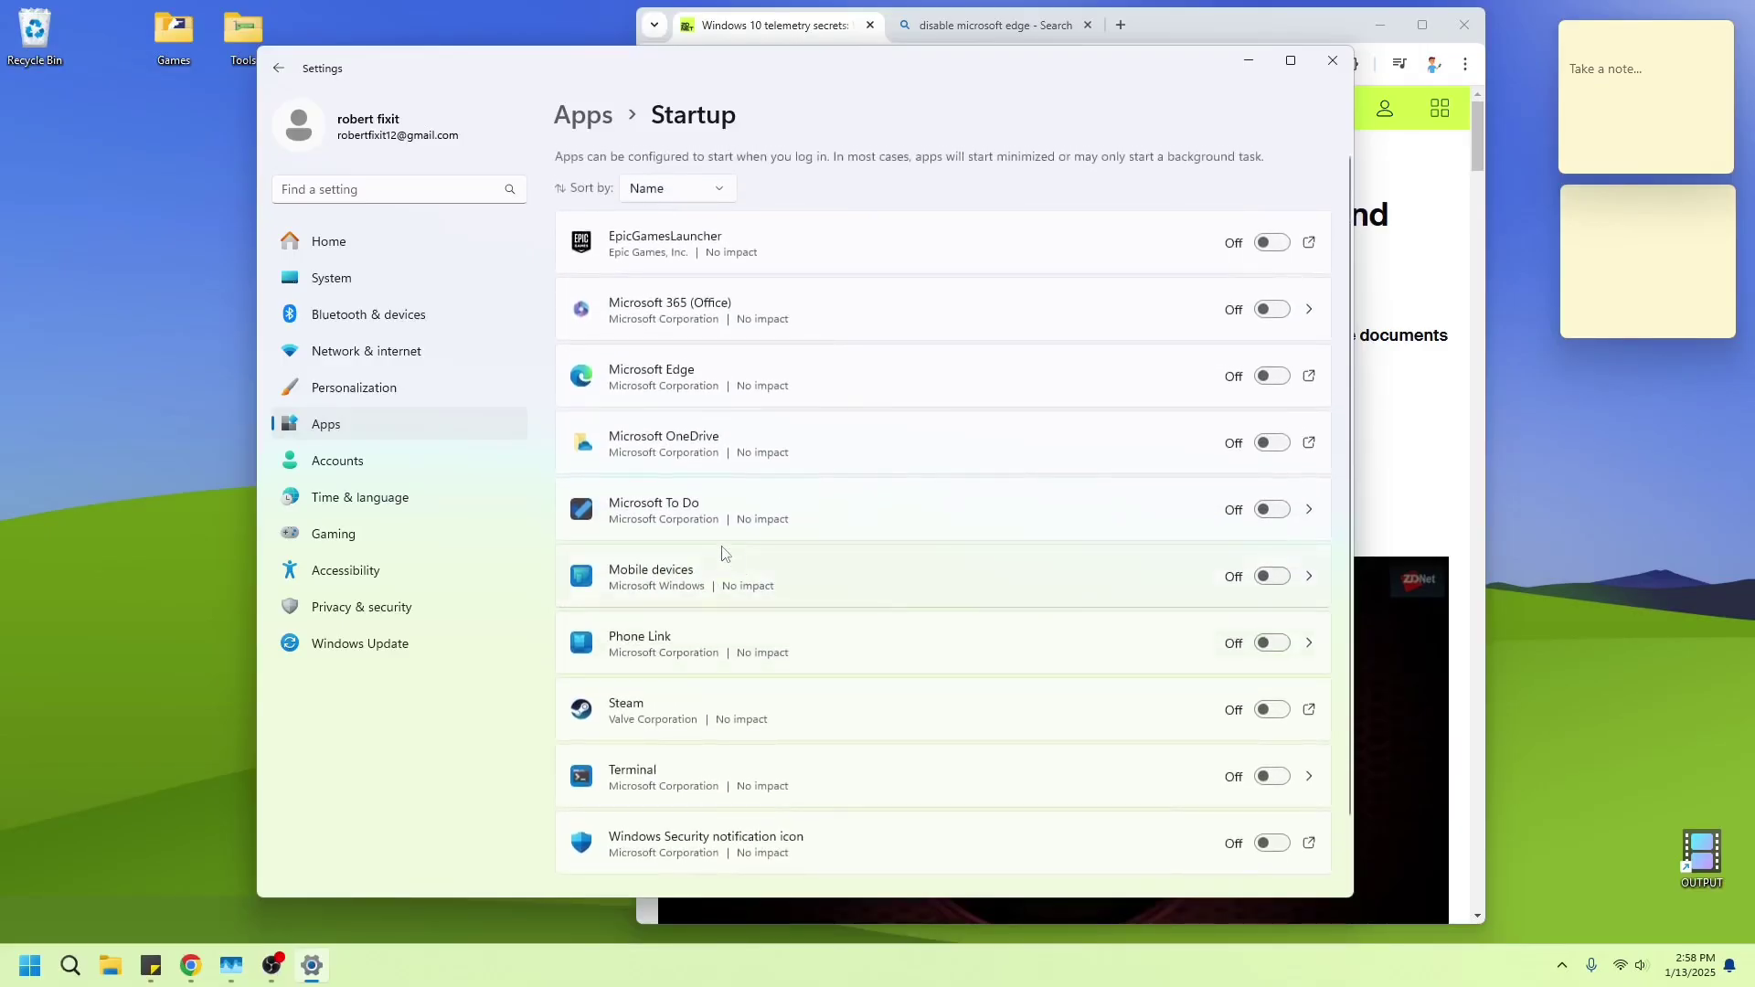
Step: Close Settings and expand Microsoft Edge (5) in Task Manager to list its five processes
click(1332, 61)
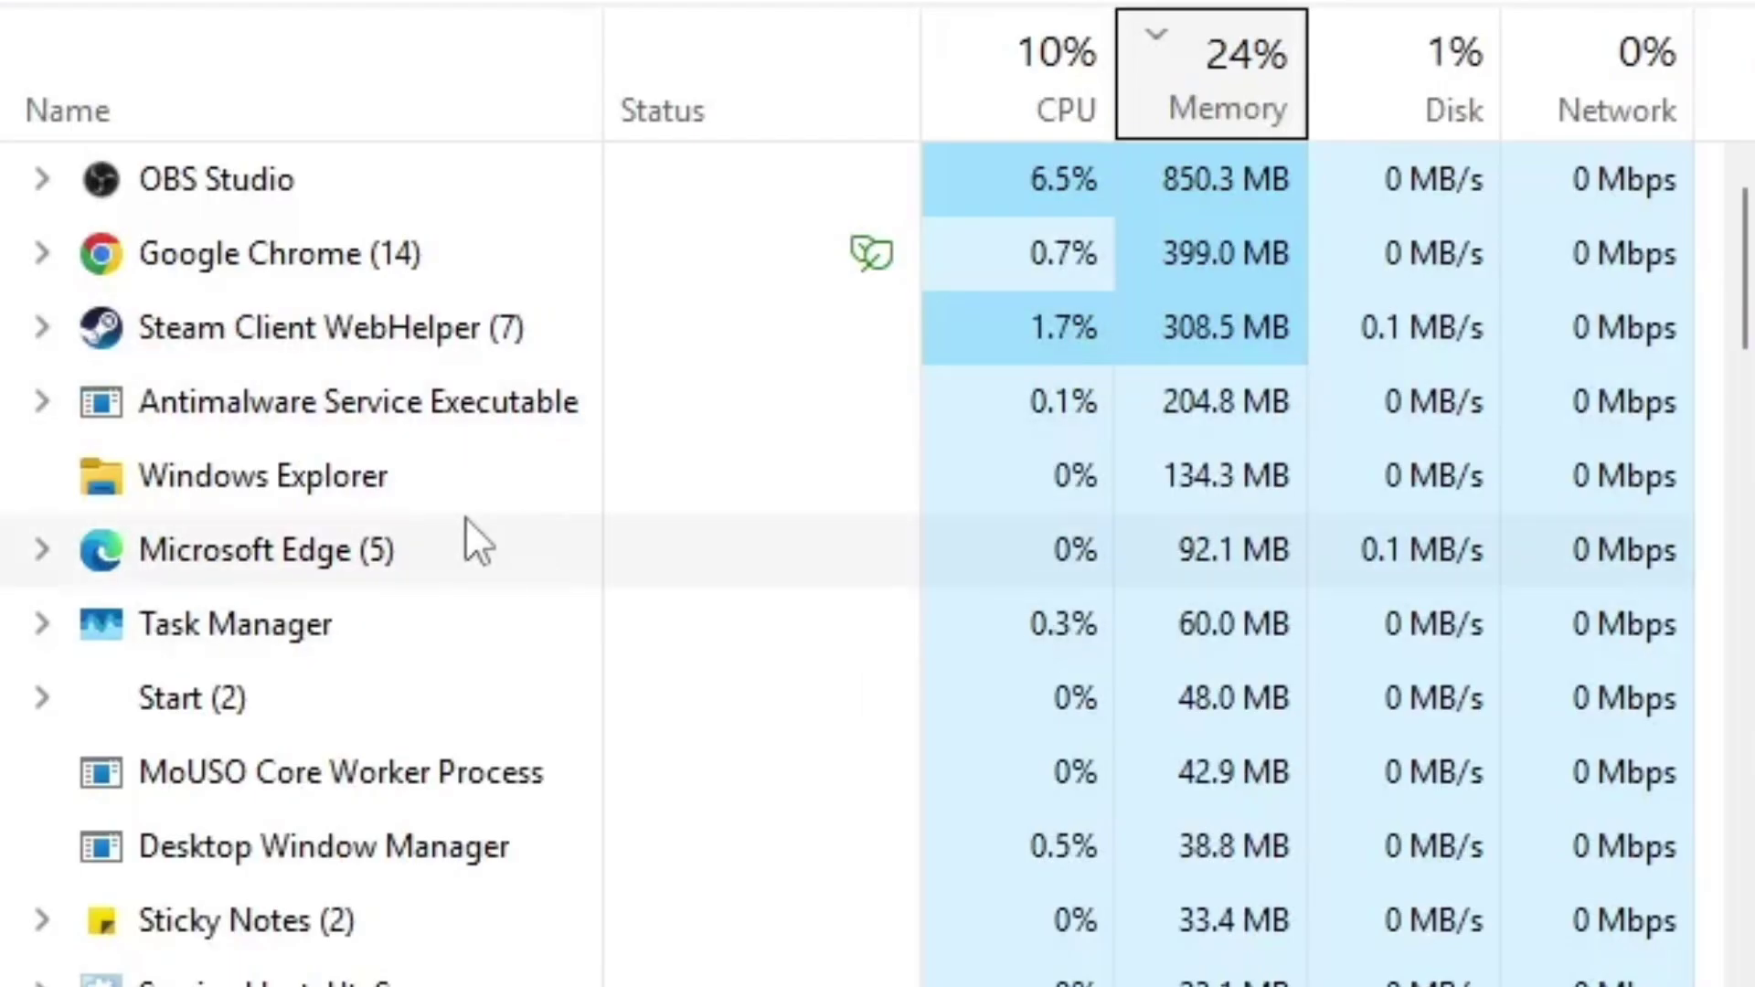
click(41, 549)
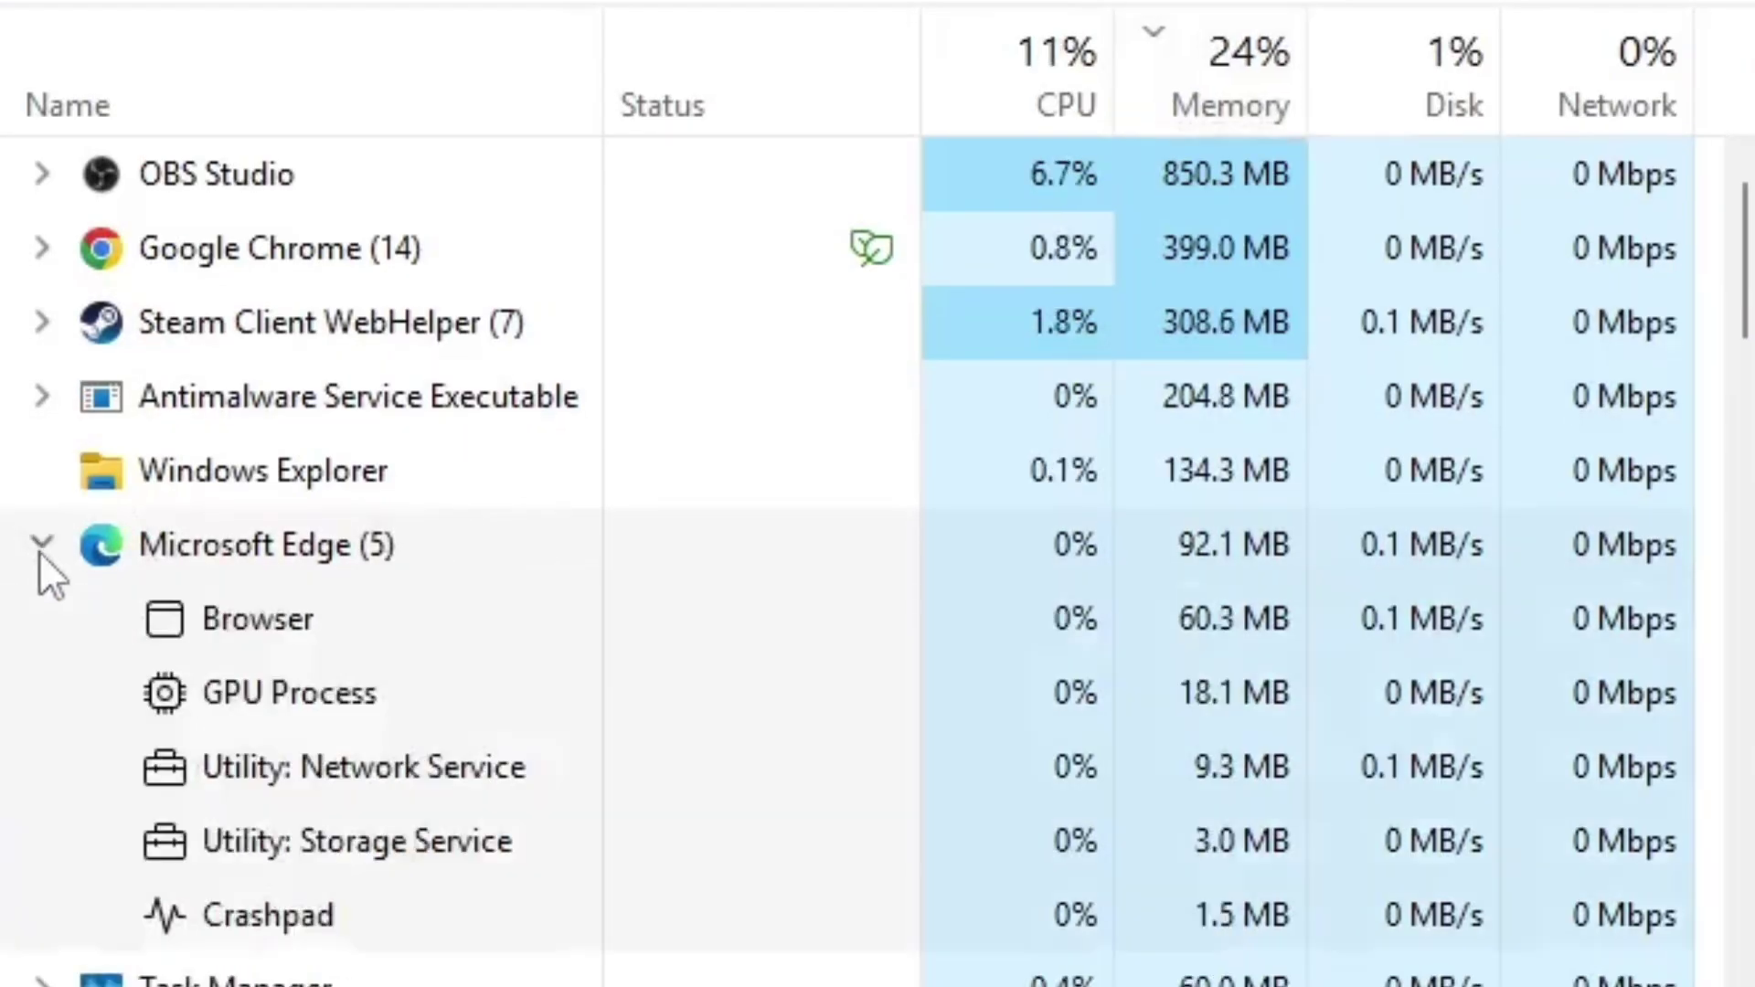
right_click(366, 575)
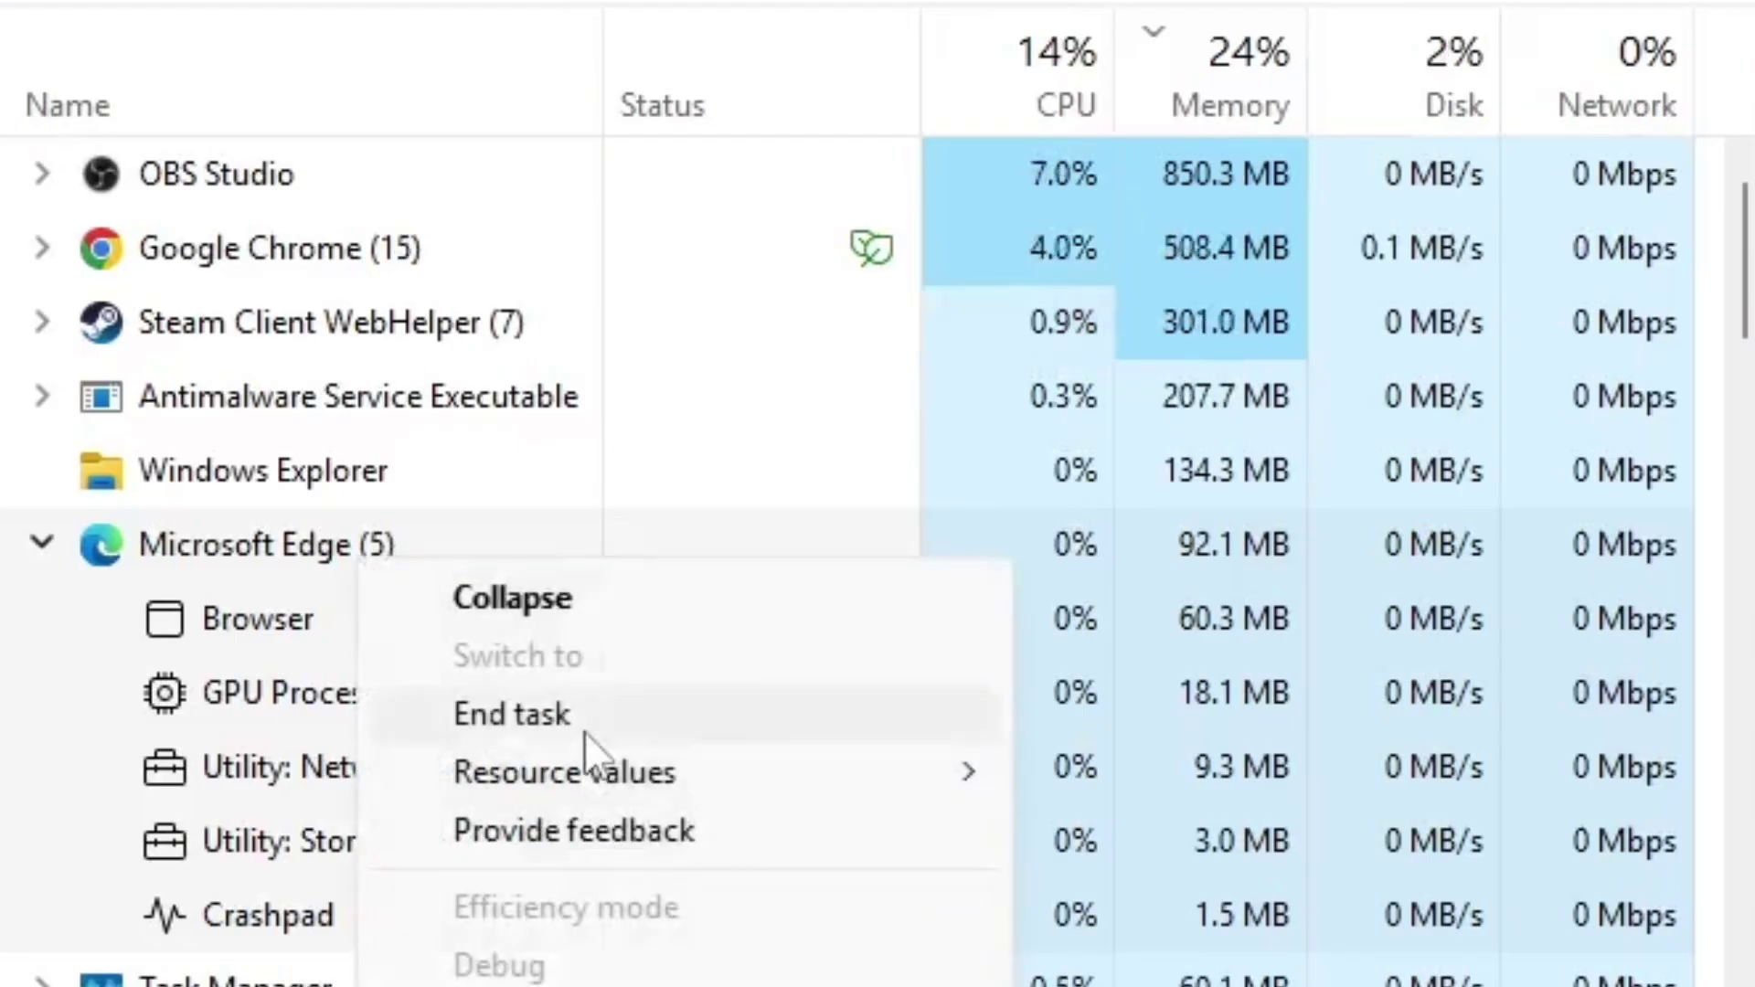
key(Escape)
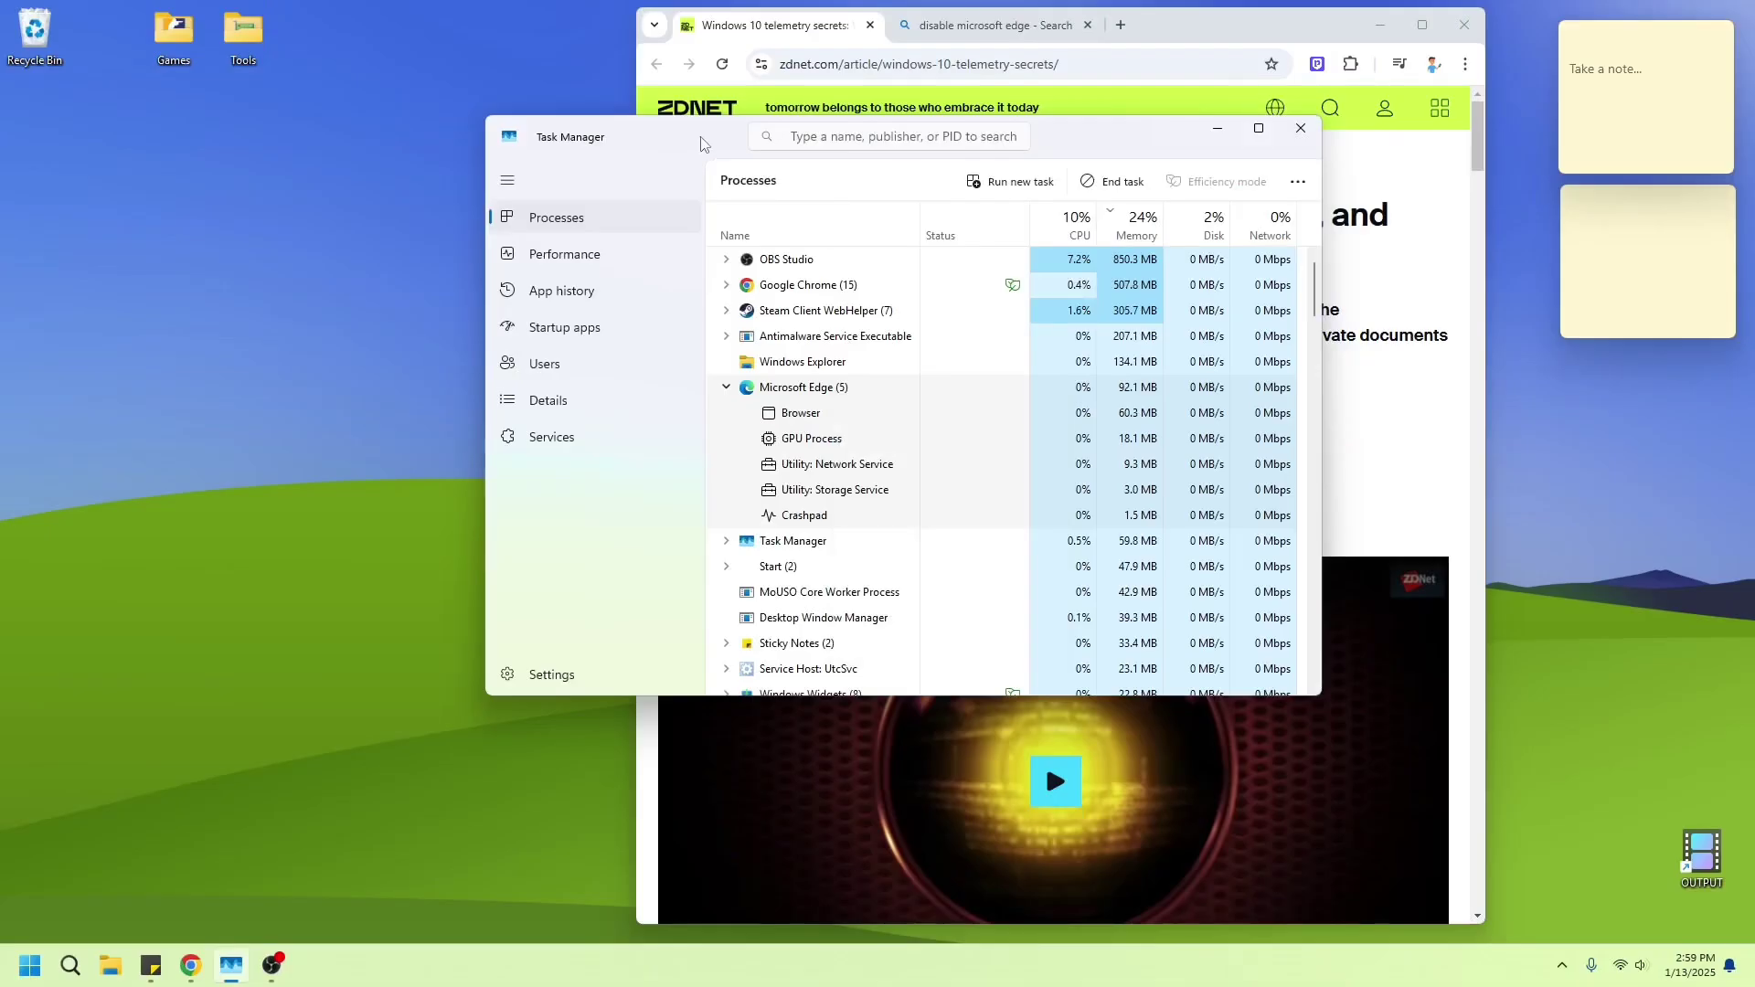
drag(850, 149, 442, 198)
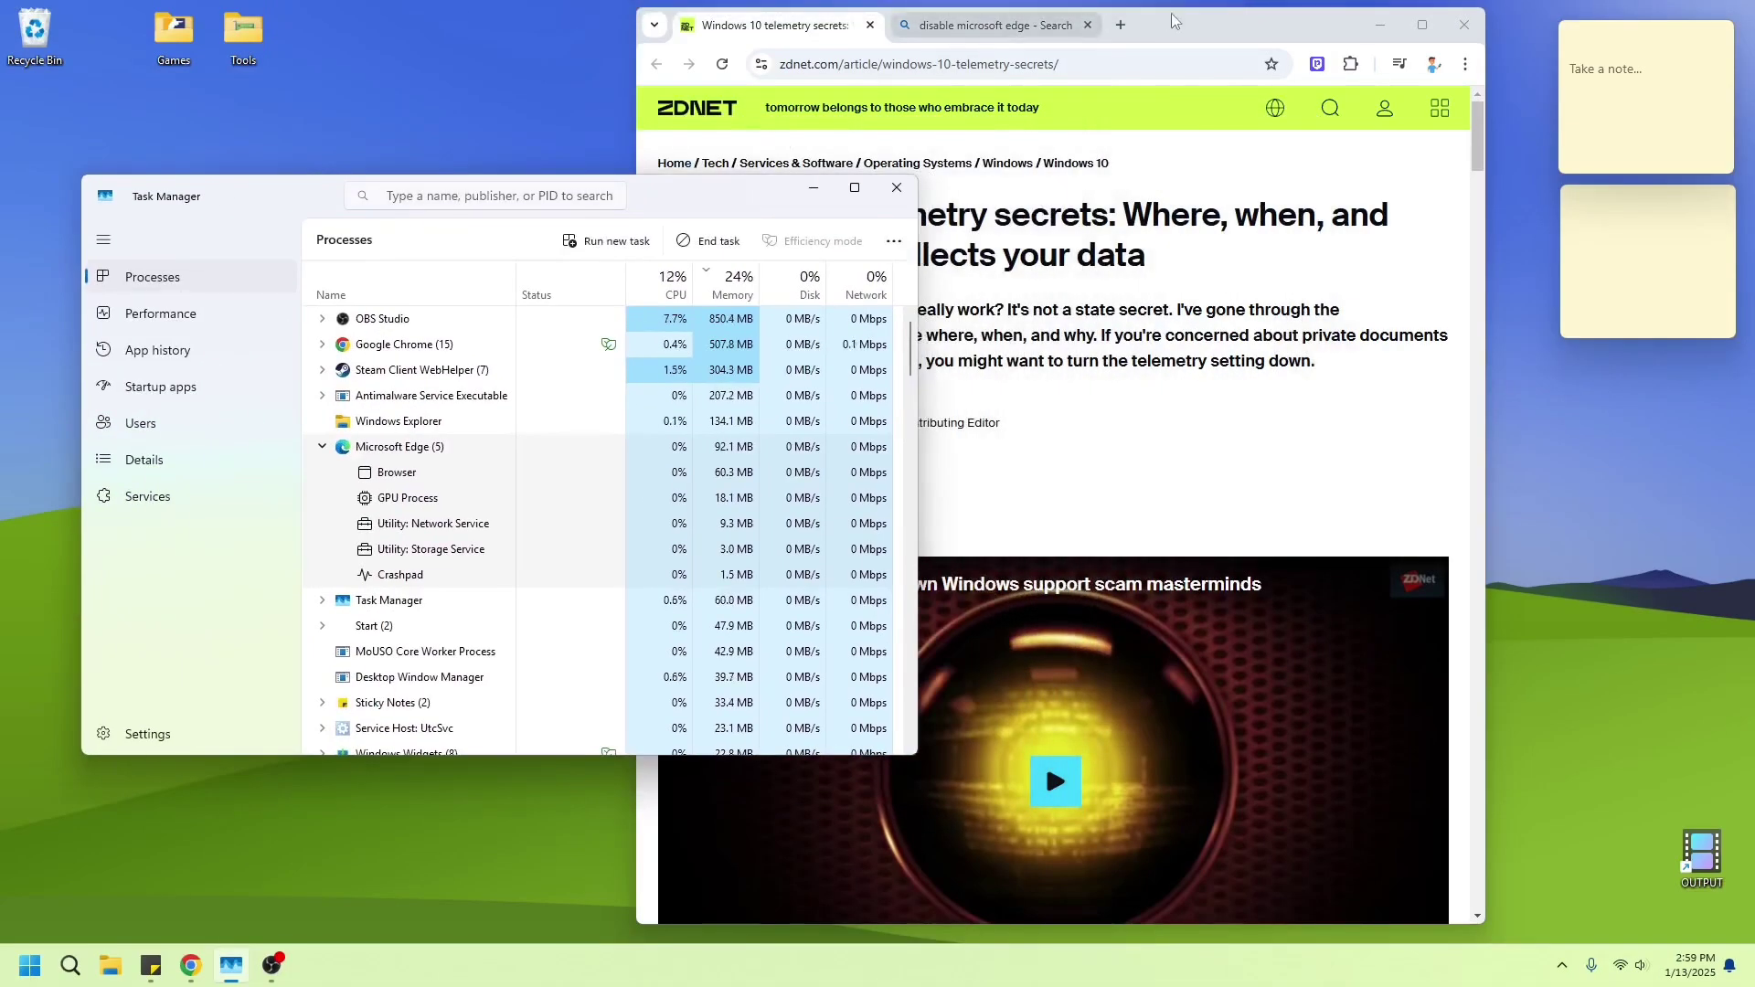
Step: Bring up the disable-Edge search results and open File Explorer beside them
drag(1166, 29, 1240, 71)
drag(661, 193, 631, 139)
click(1132, 74)
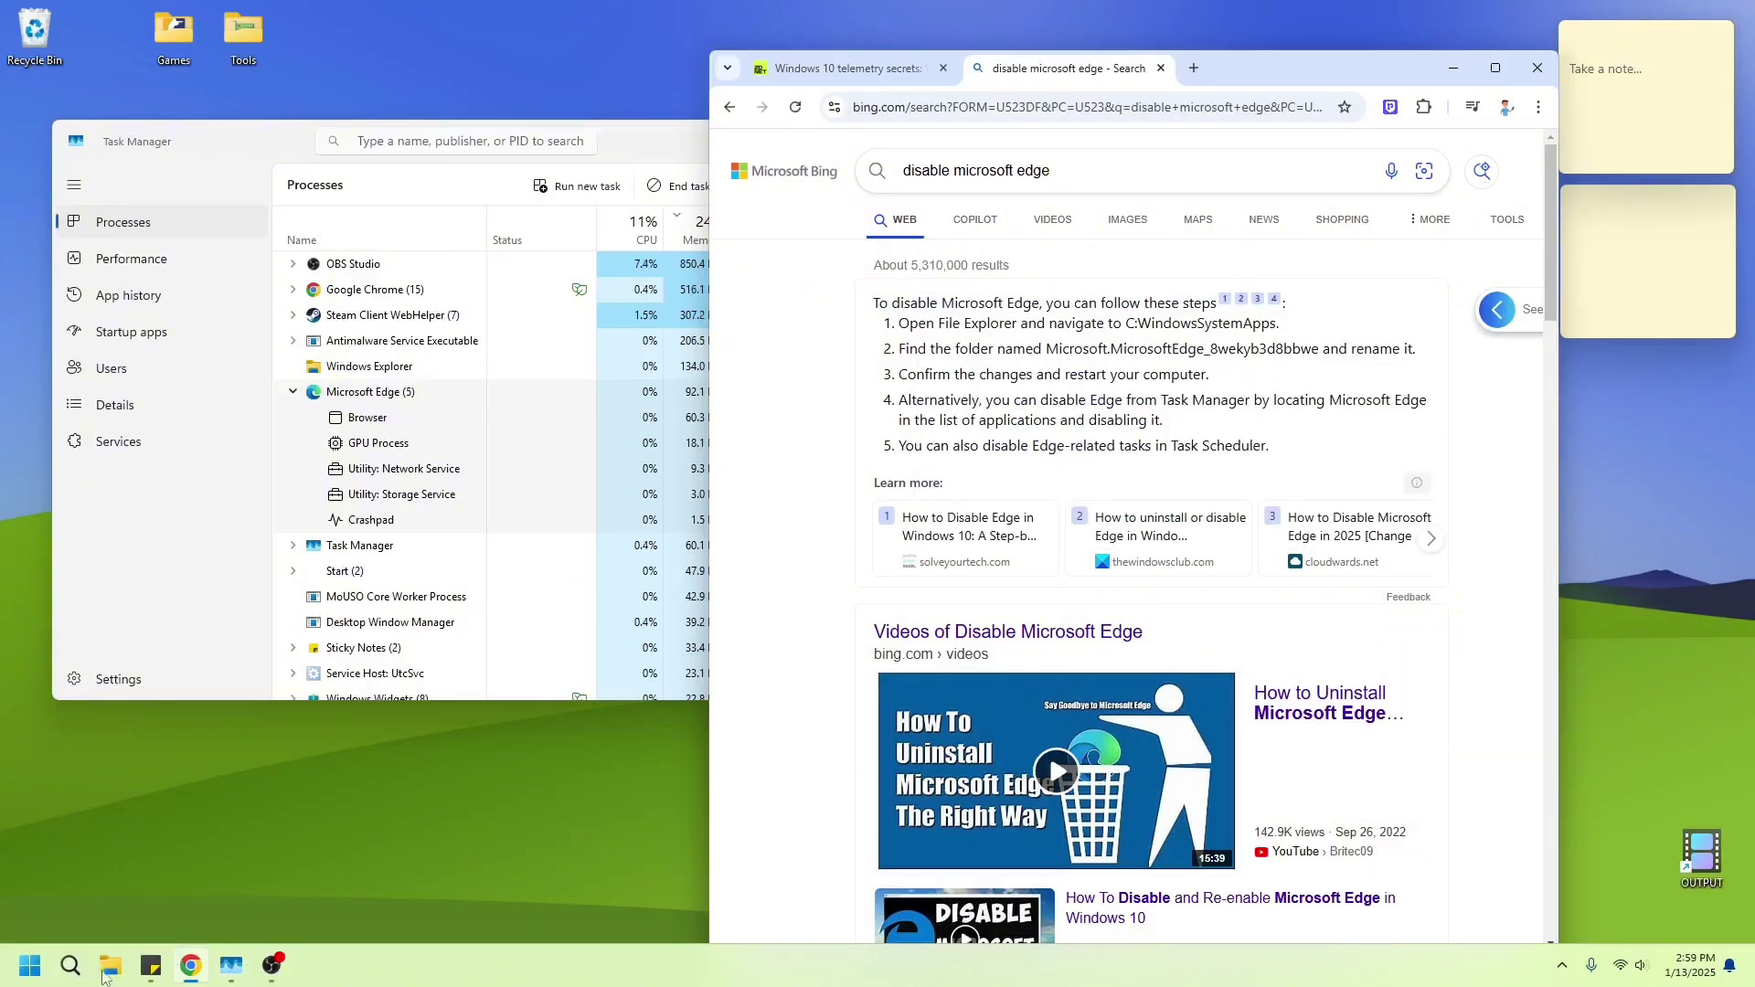
click(113, 968)
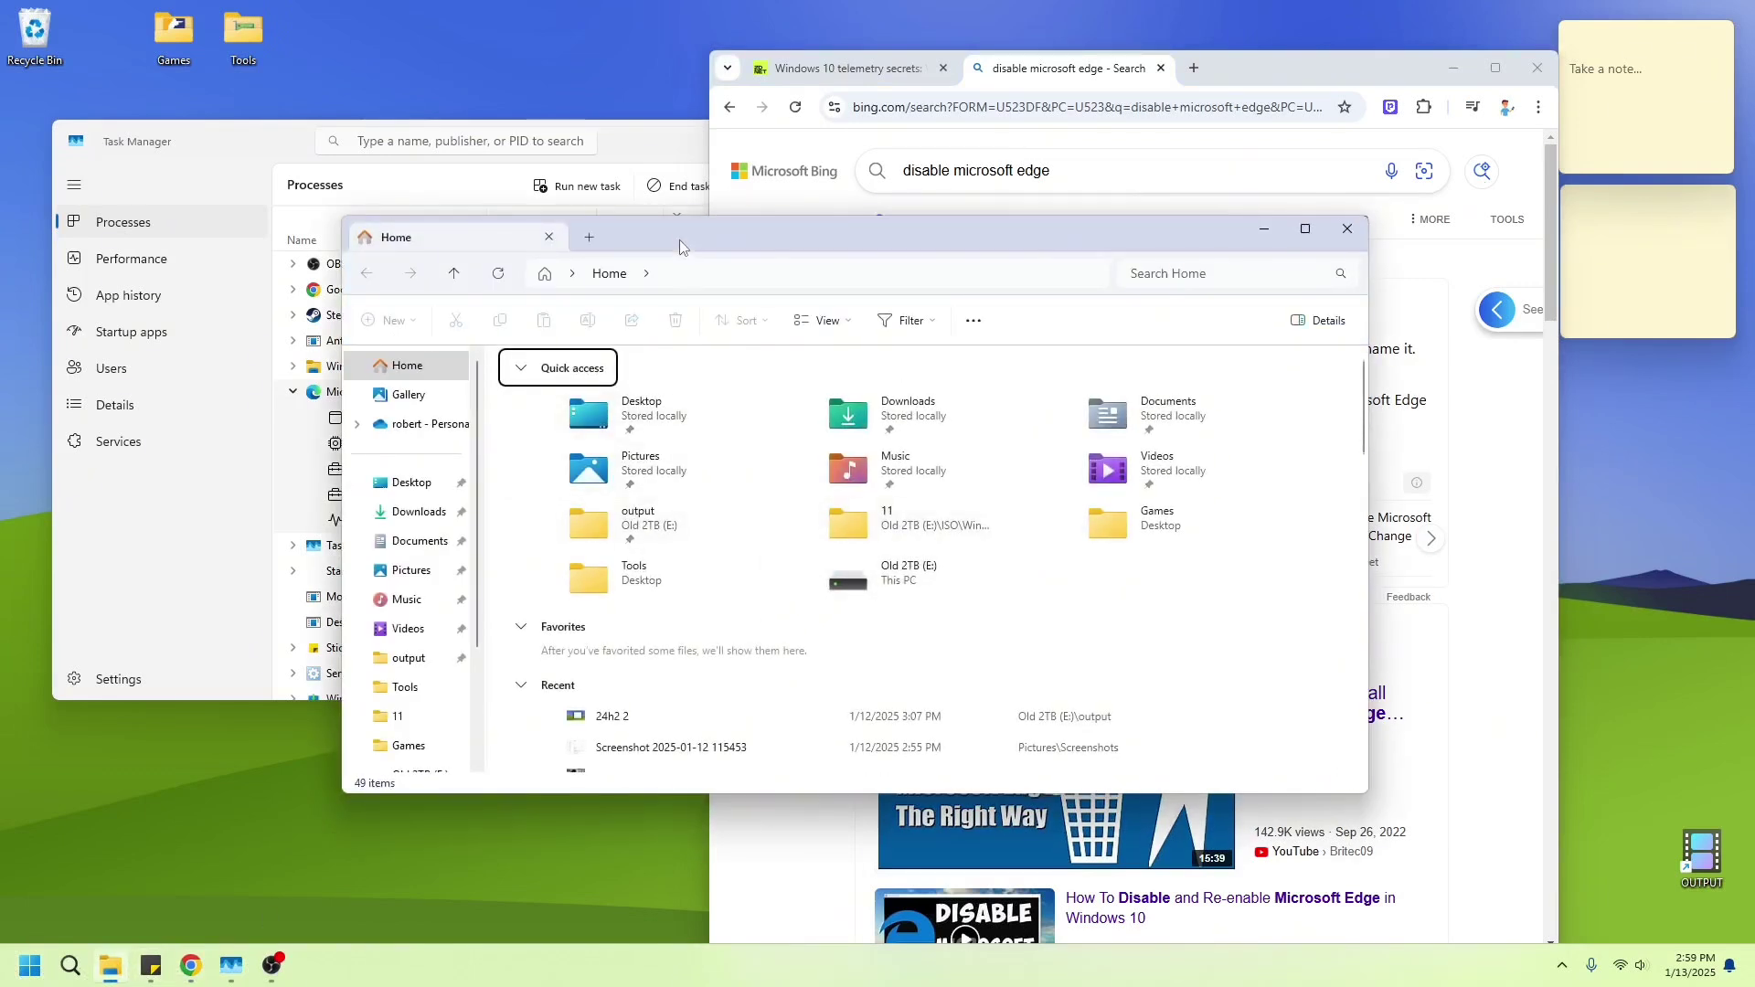
drag(680, 241, 968, 458)
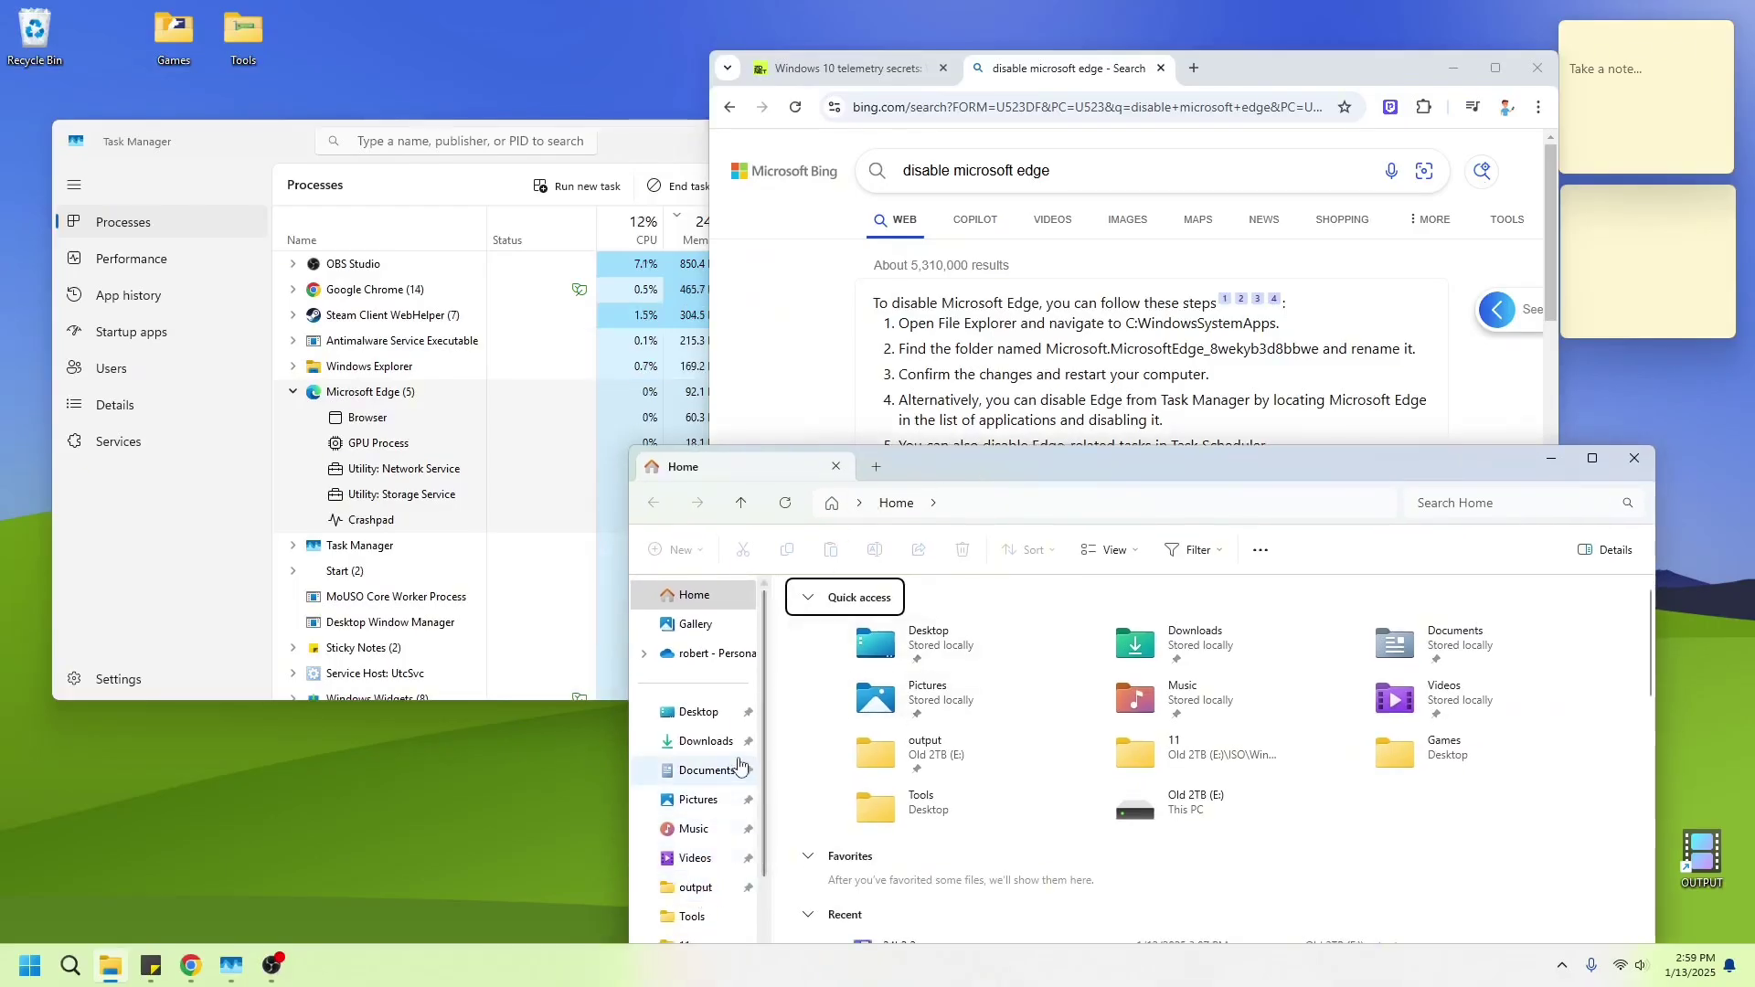
Step: Browse File Explorer from This PC to C:\Windows\System
scroll(741, 764, down, 1)
scroll(711, 856, up, 1)
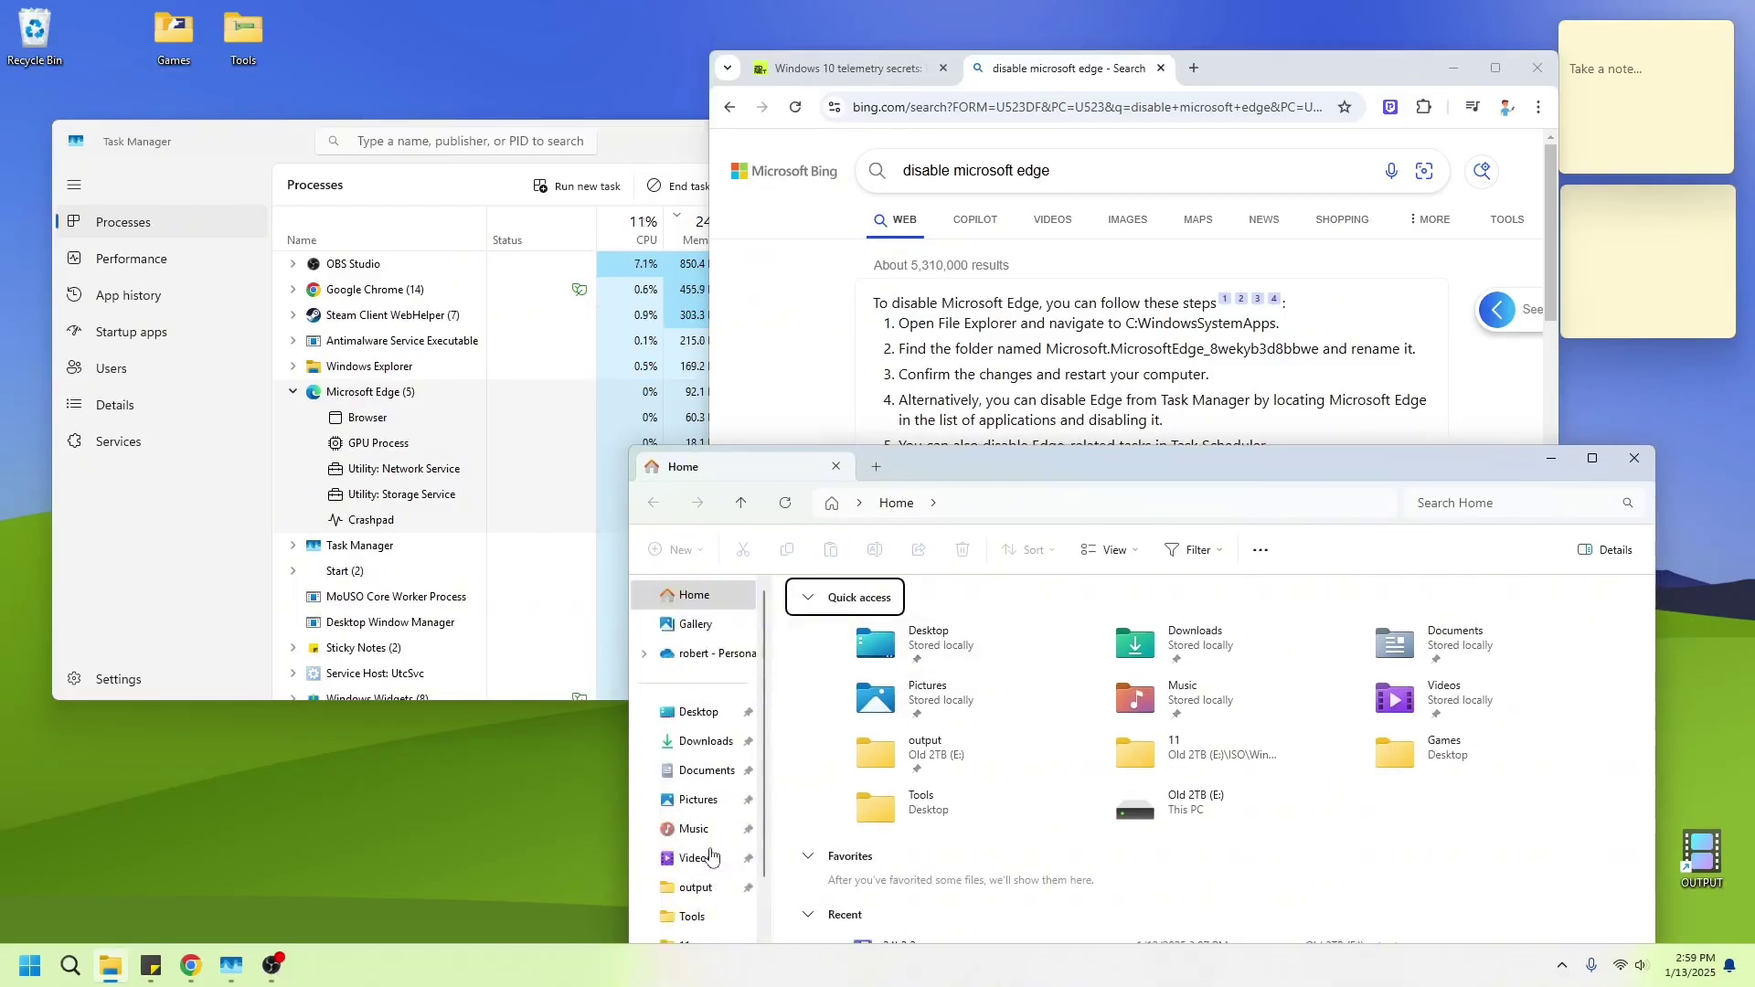
scroll(914, 777, down, 2)
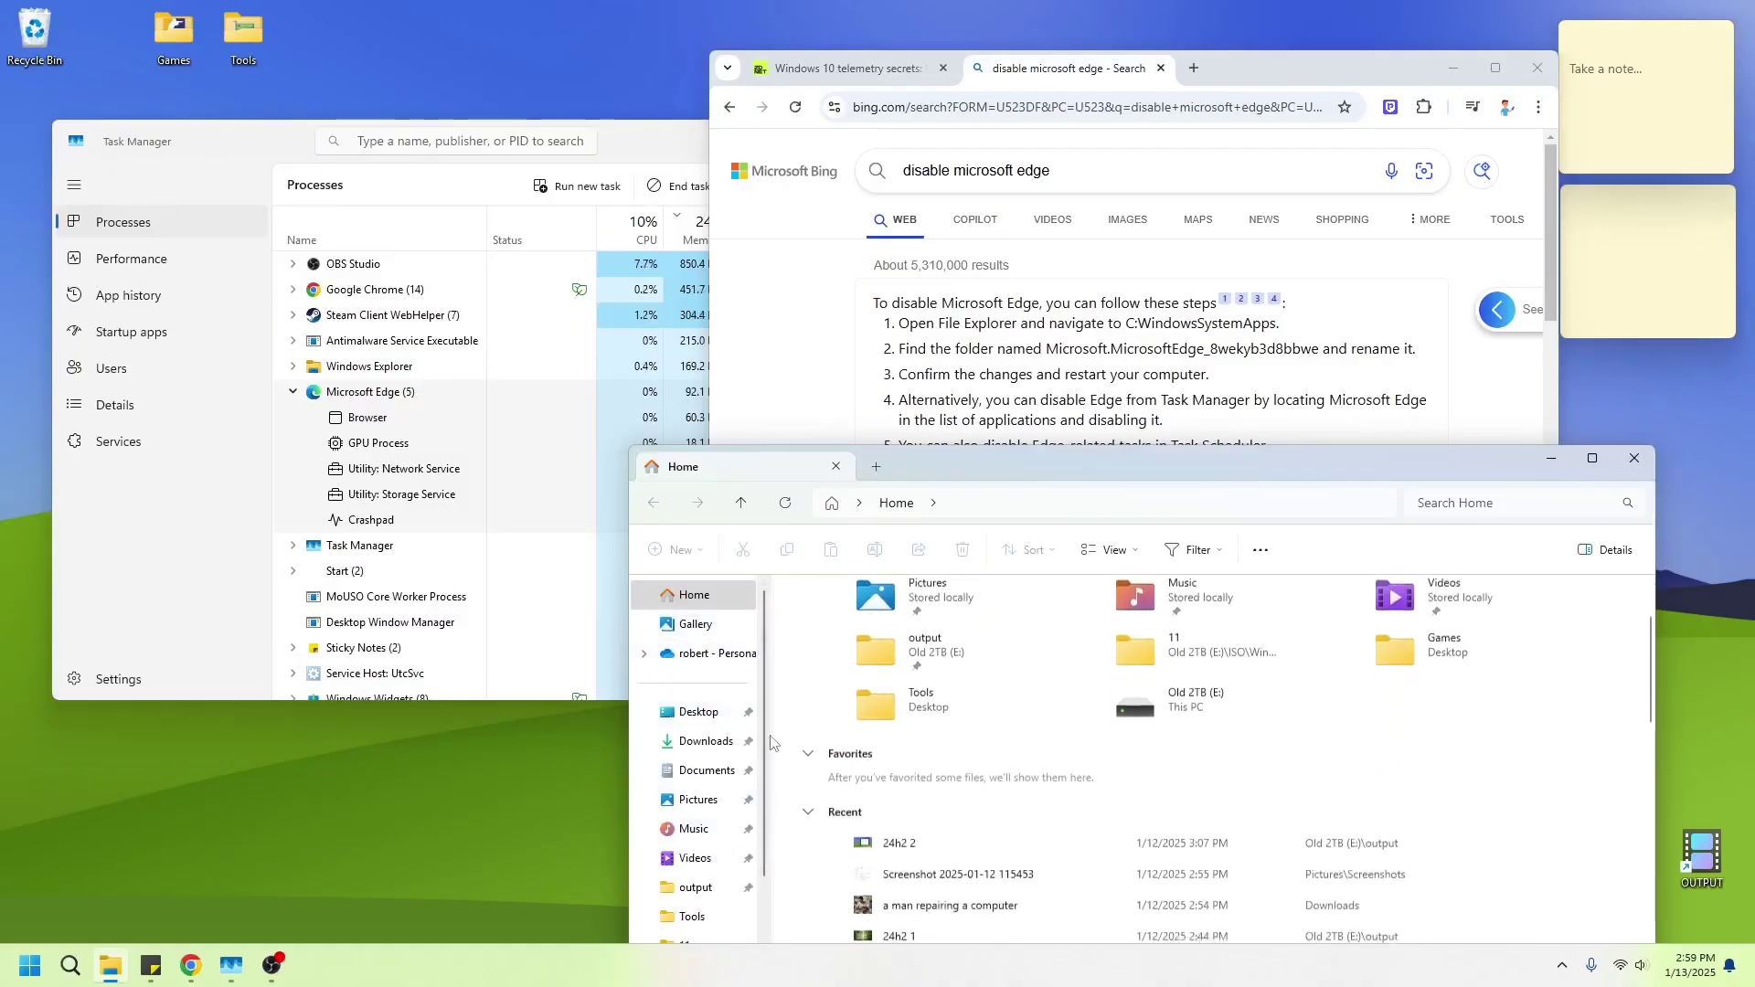
scroll(709, 794, down, 2)
click(695, 911)
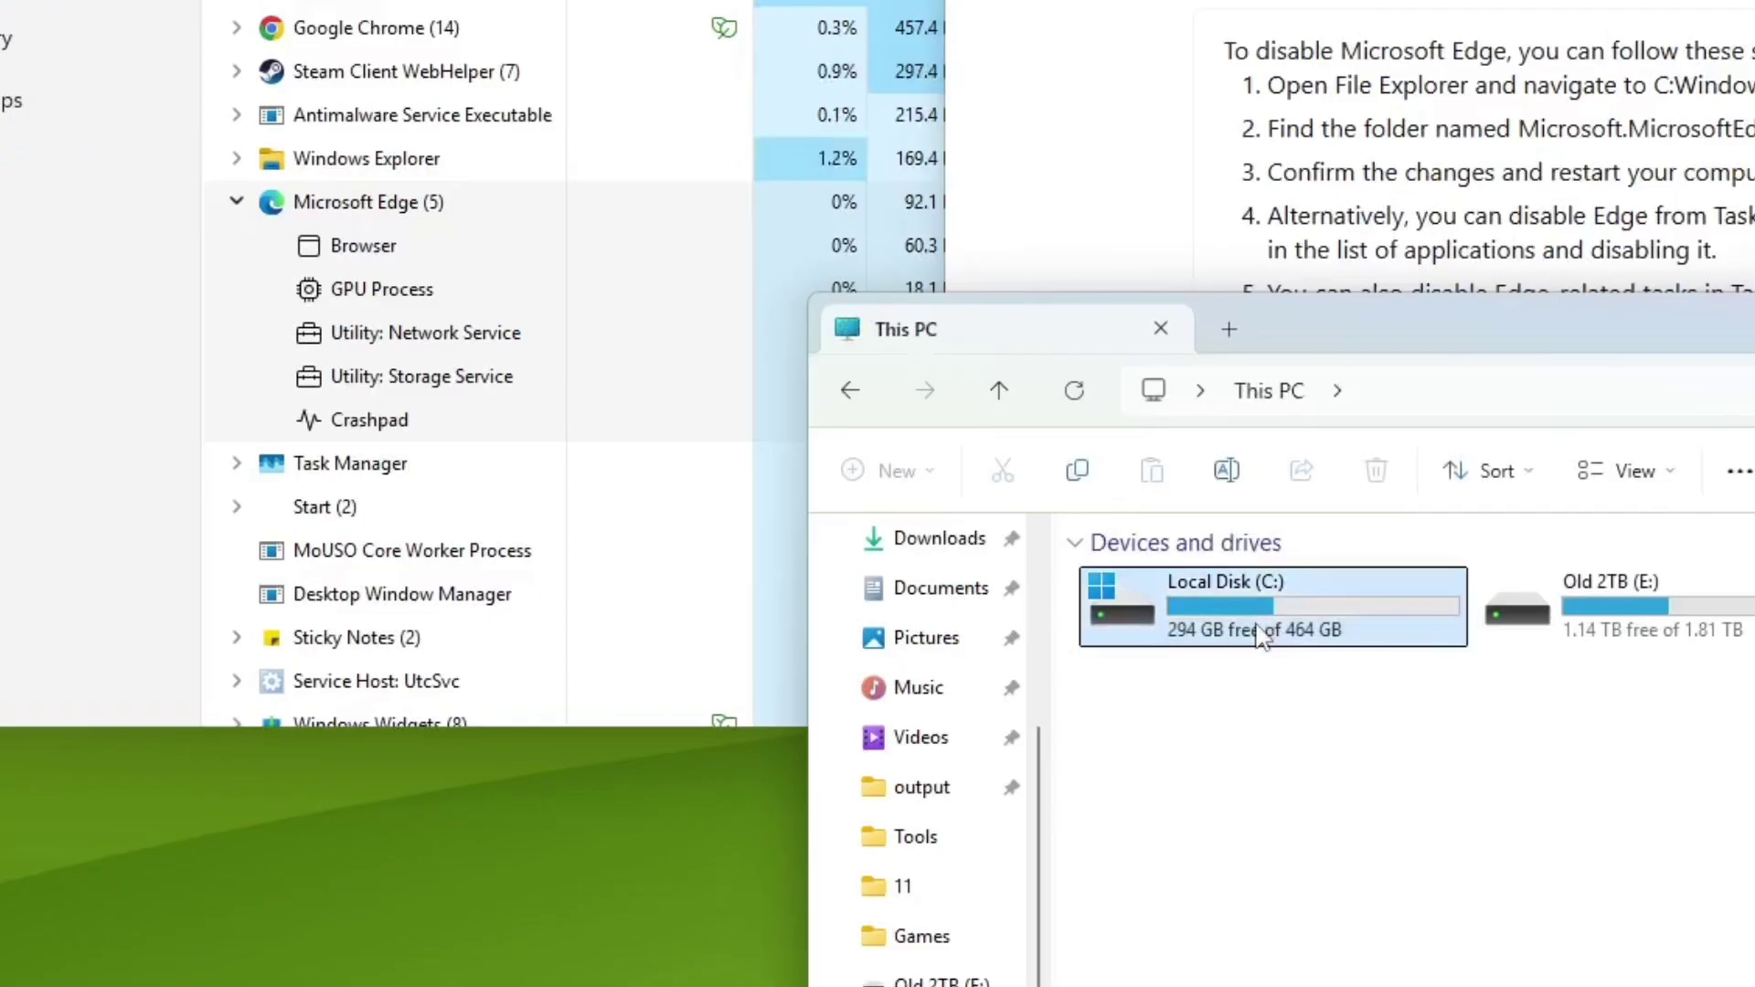
double_click(873, 627)
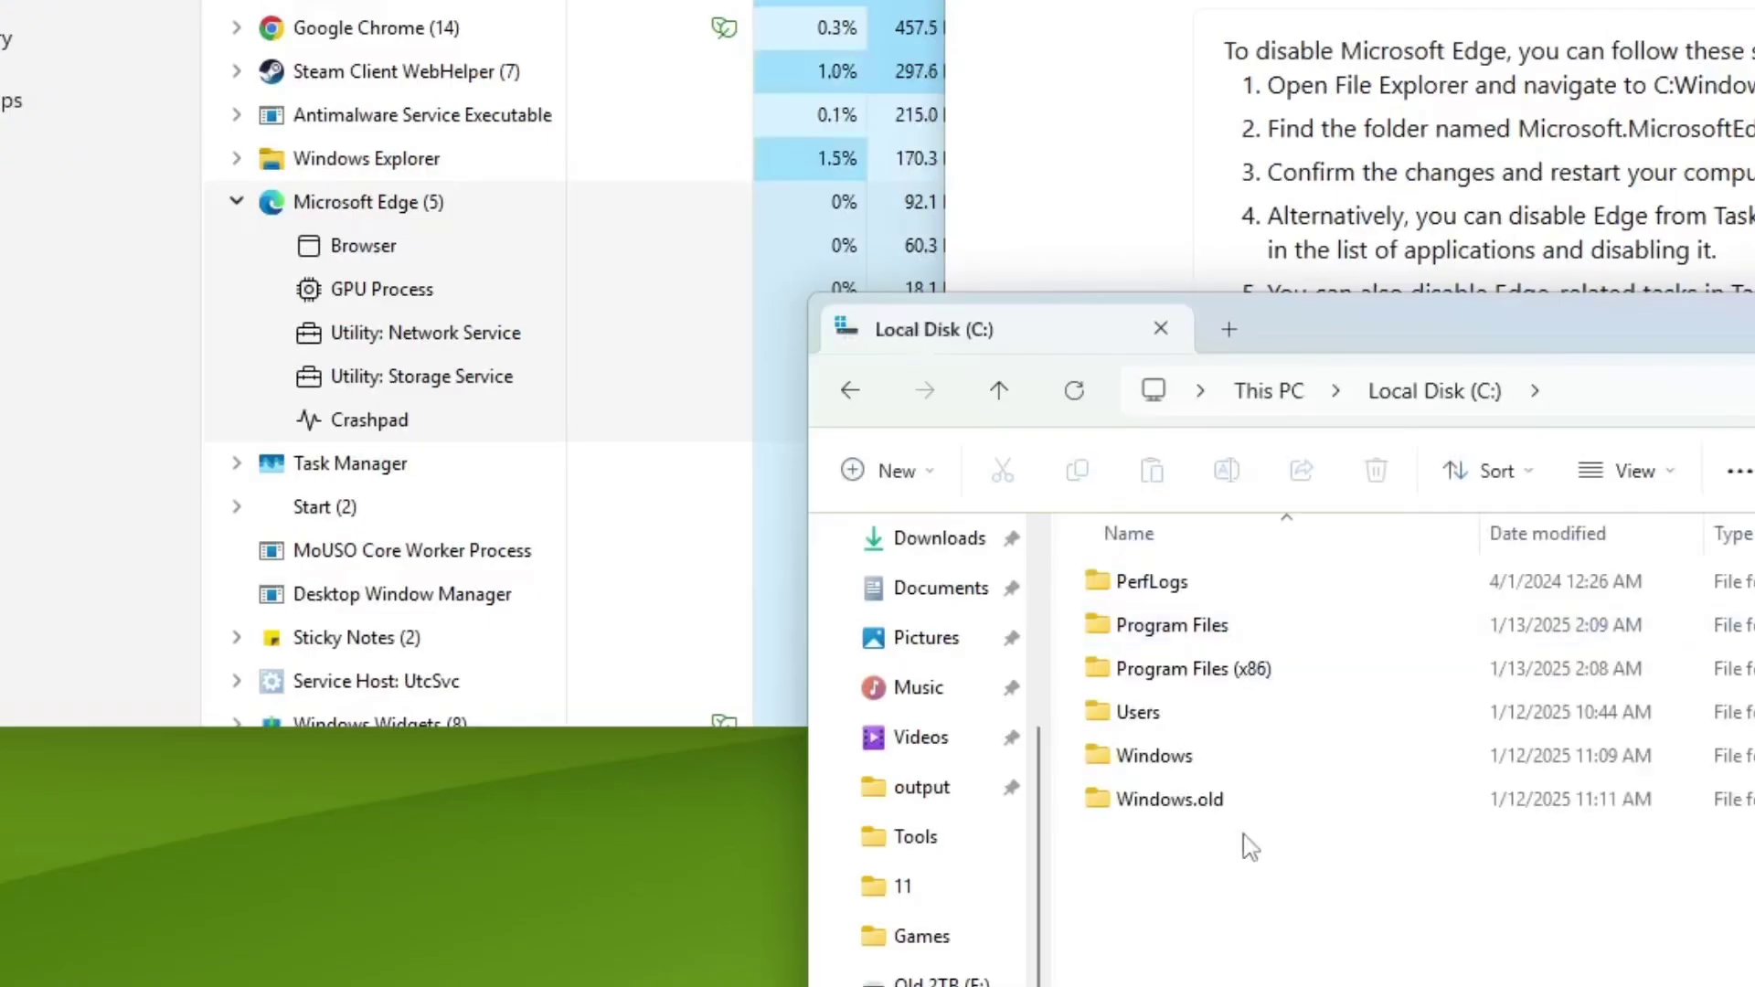
double_click(1241, 771)
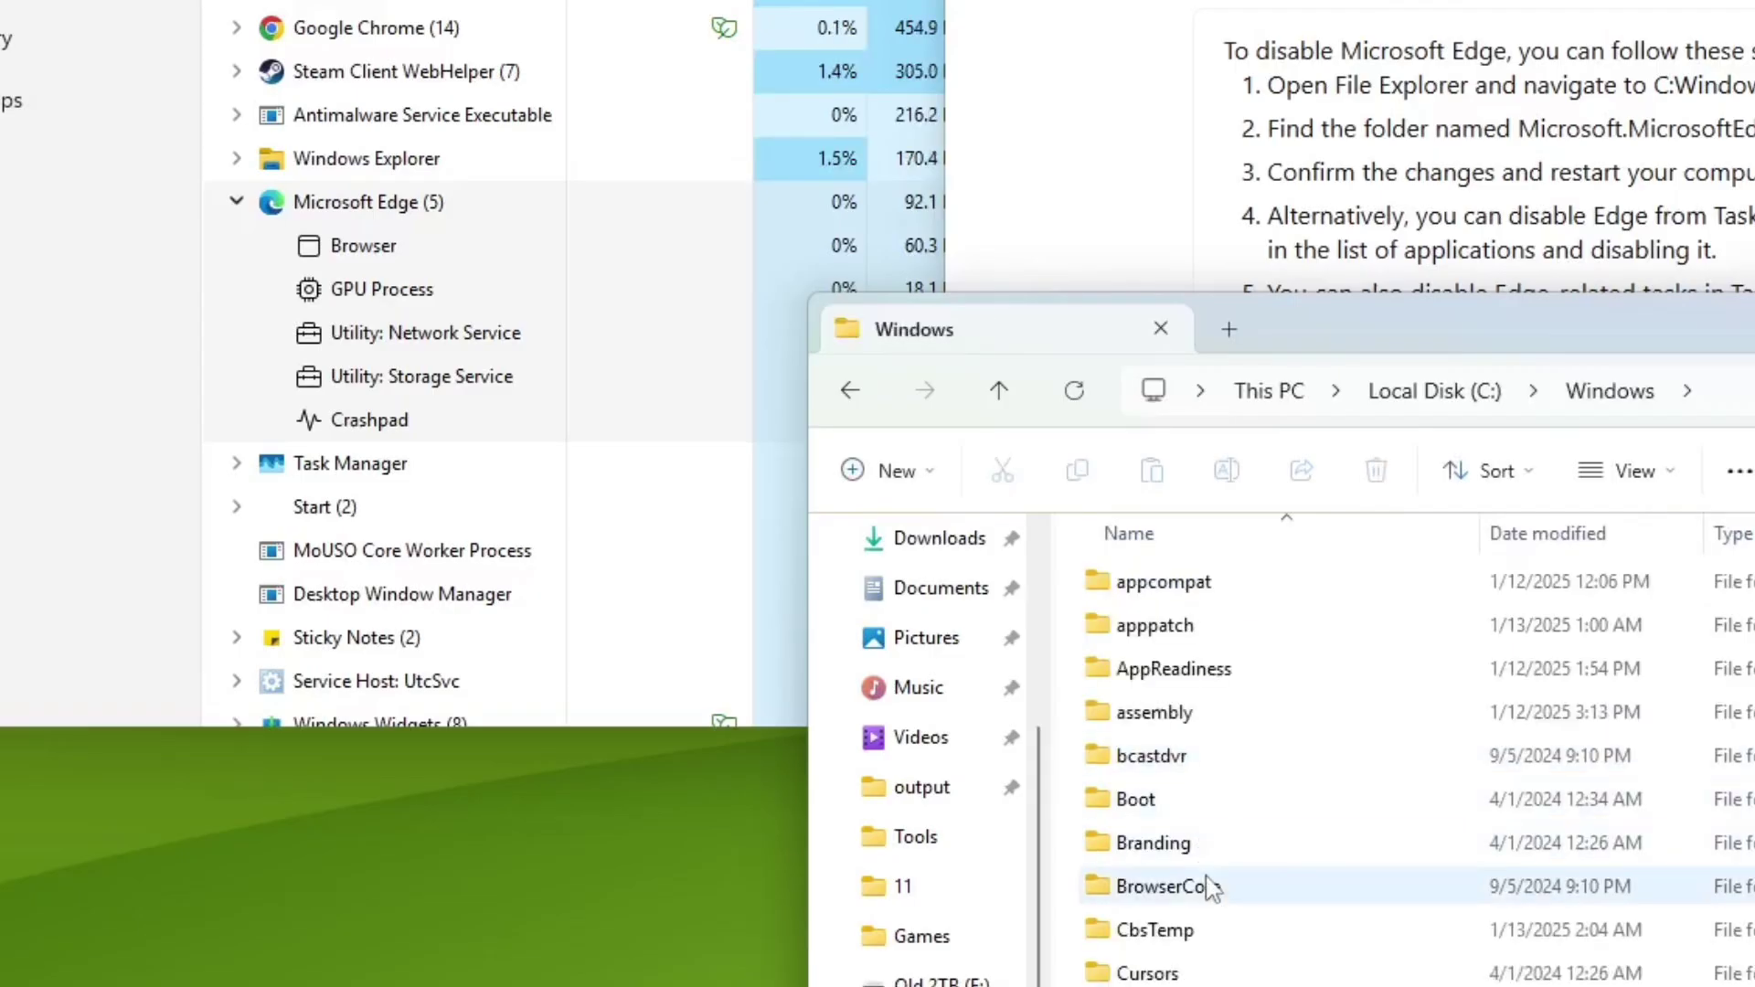
scroll(1211, 882, down, 3)
scroll(1212, 887, down, 10)
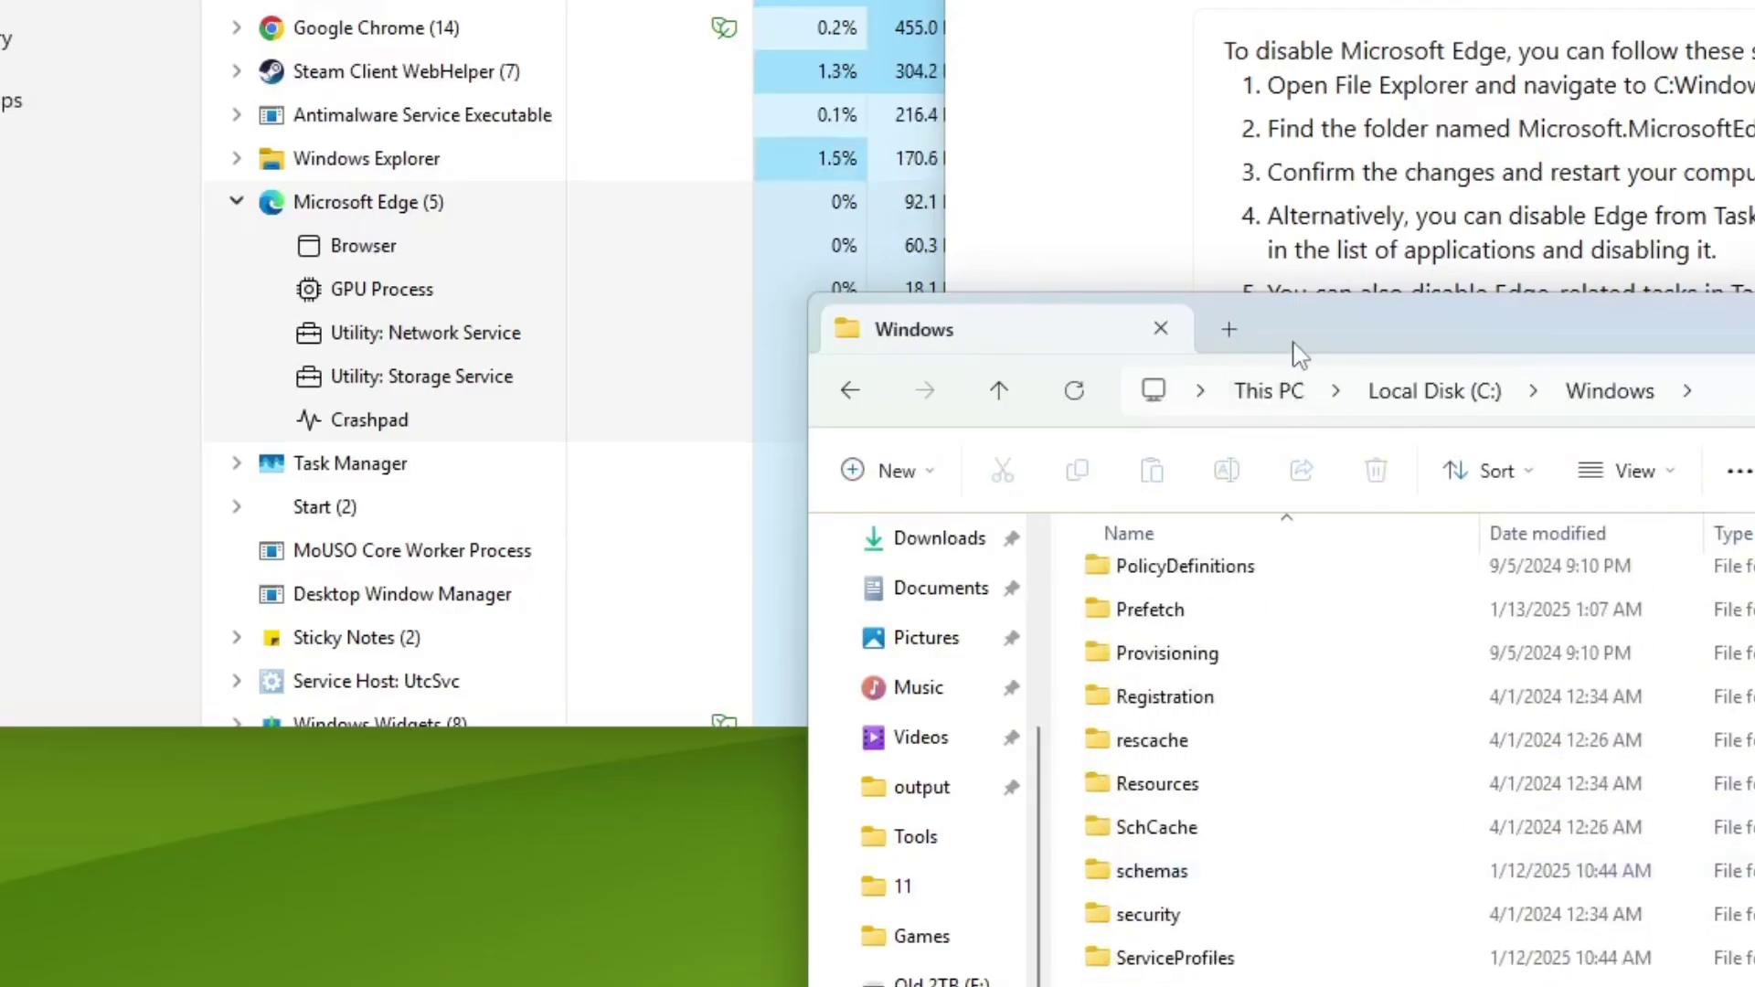
drag(1299, 354, 914, 163)
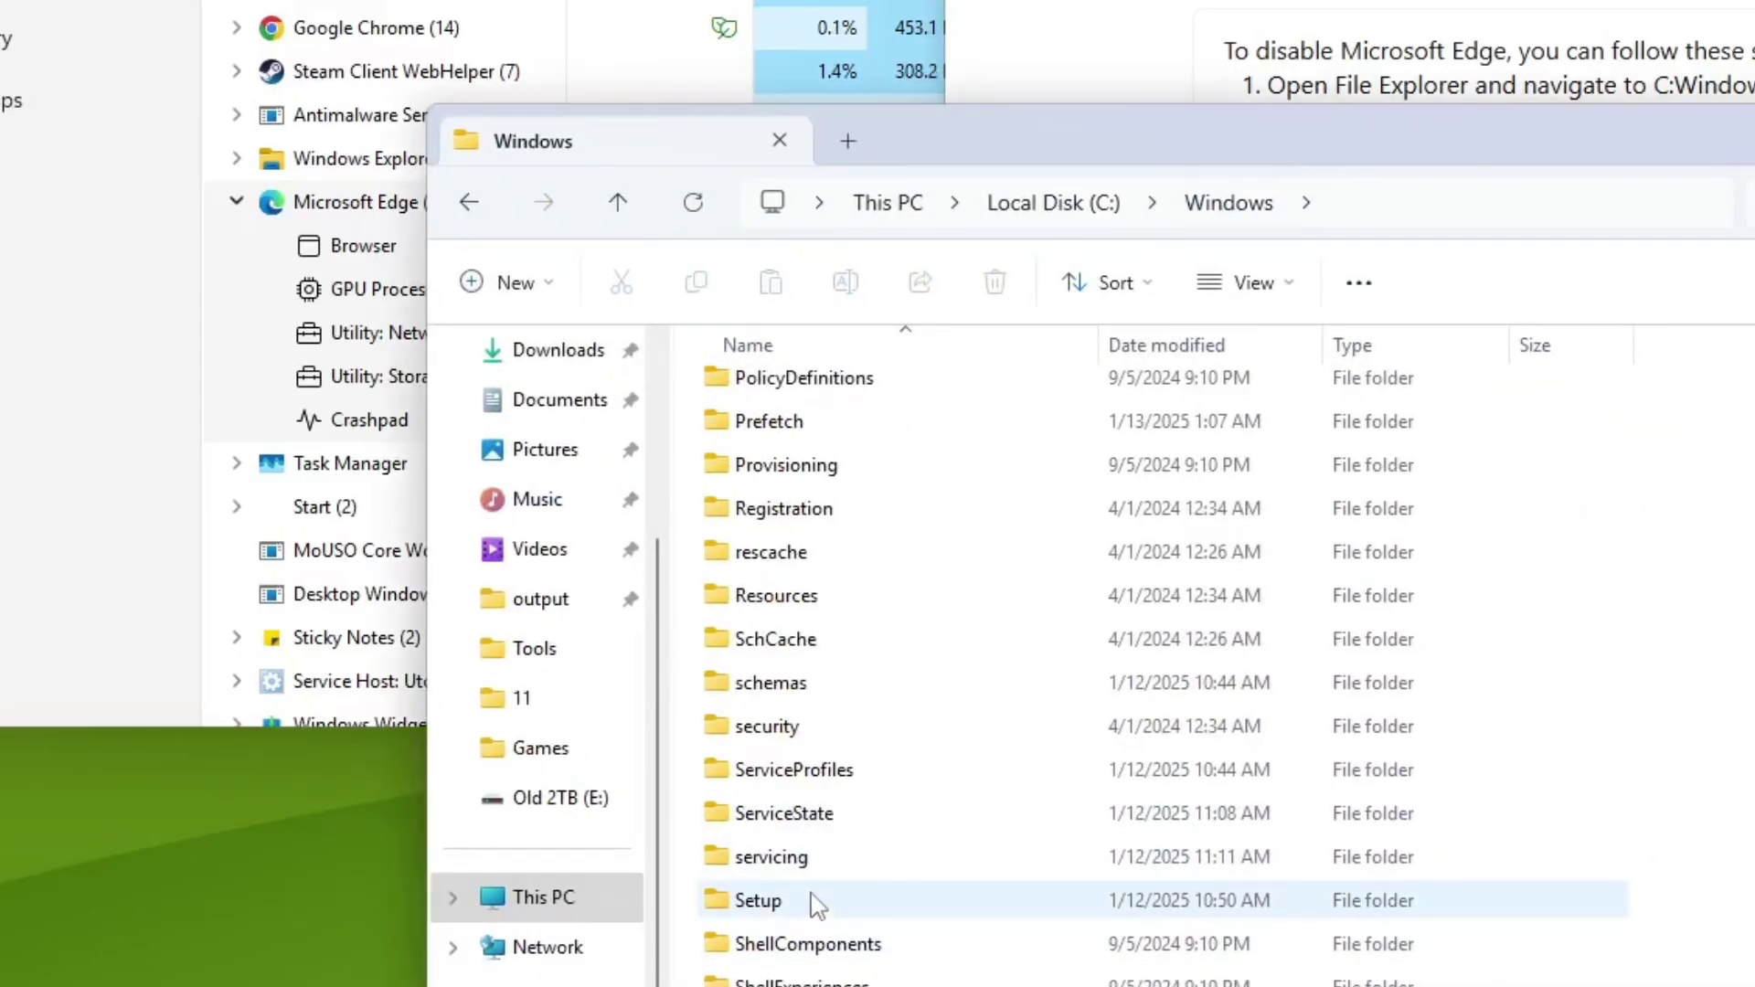
scroll(813, 896, down, 2)
double_click(773, 944)
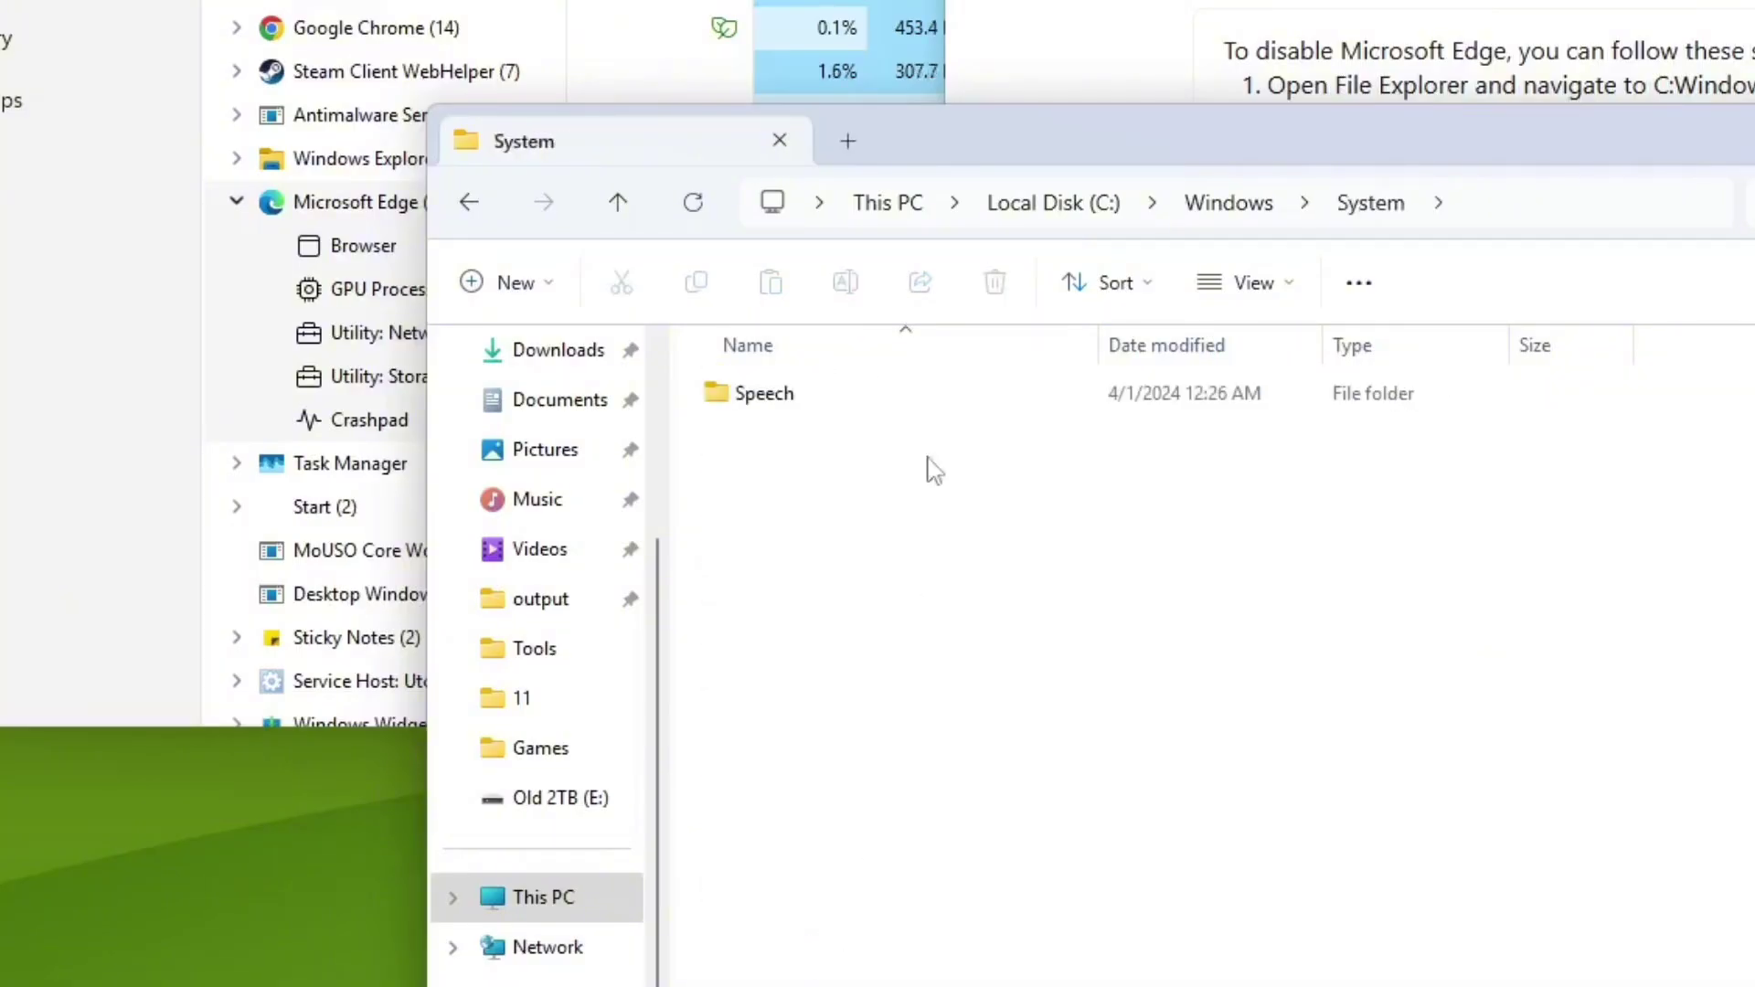
Step: Copy the folder path from the guide into Explorer's address bar; dismiss the not-found error
key(alt+Tab)
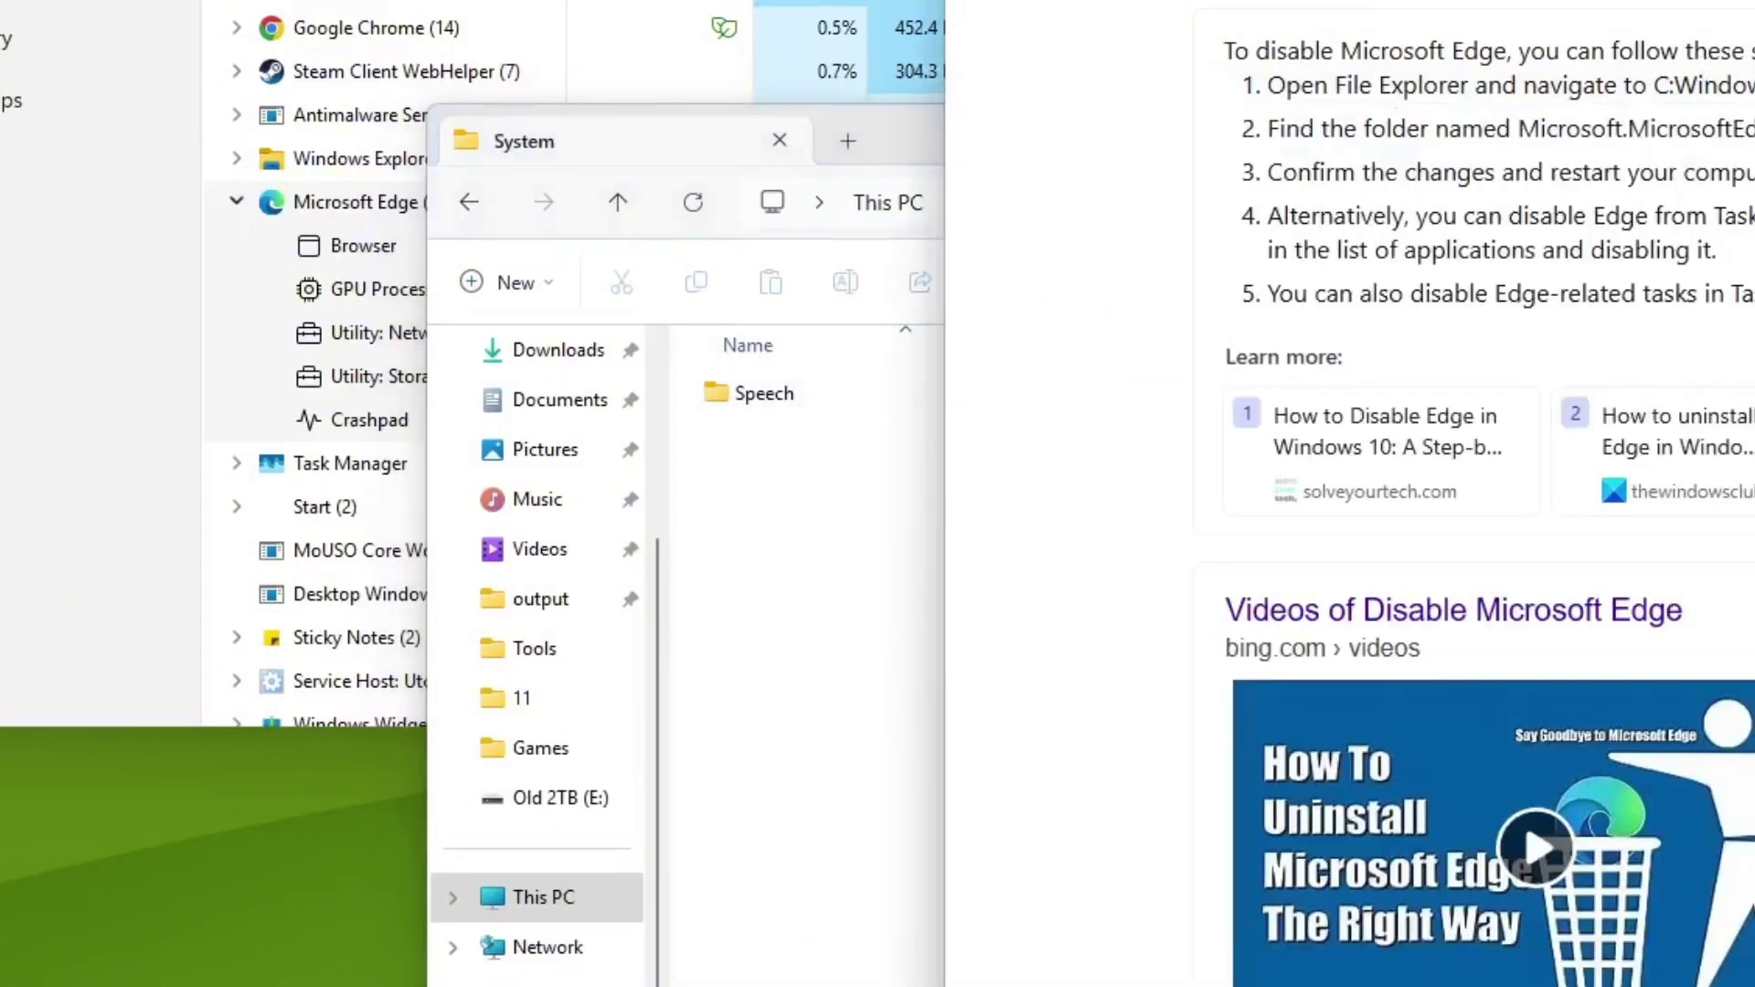
mouse_move(1652, 87)
mouse_down()
mouse_move(1754, 89)
mouse_move(1653, 88)
mouse_up()
right_click(1682, 101)
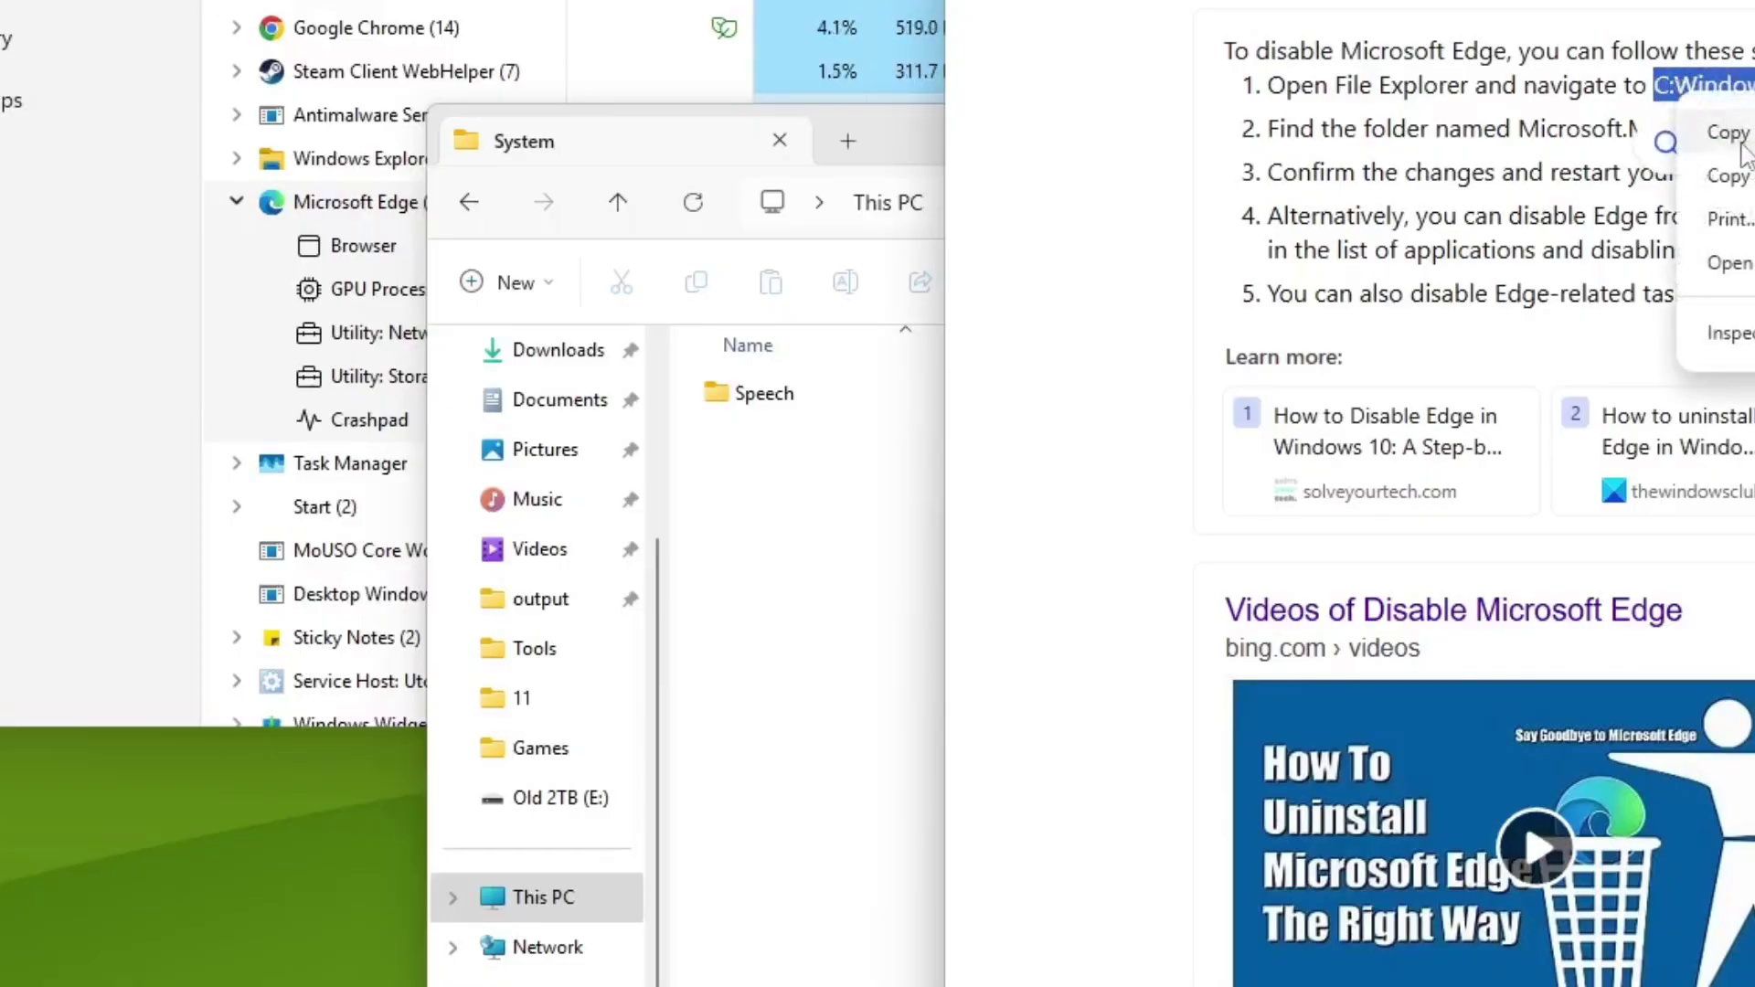
click(1724, 131)
click(842, 529)
click(1492, 219)
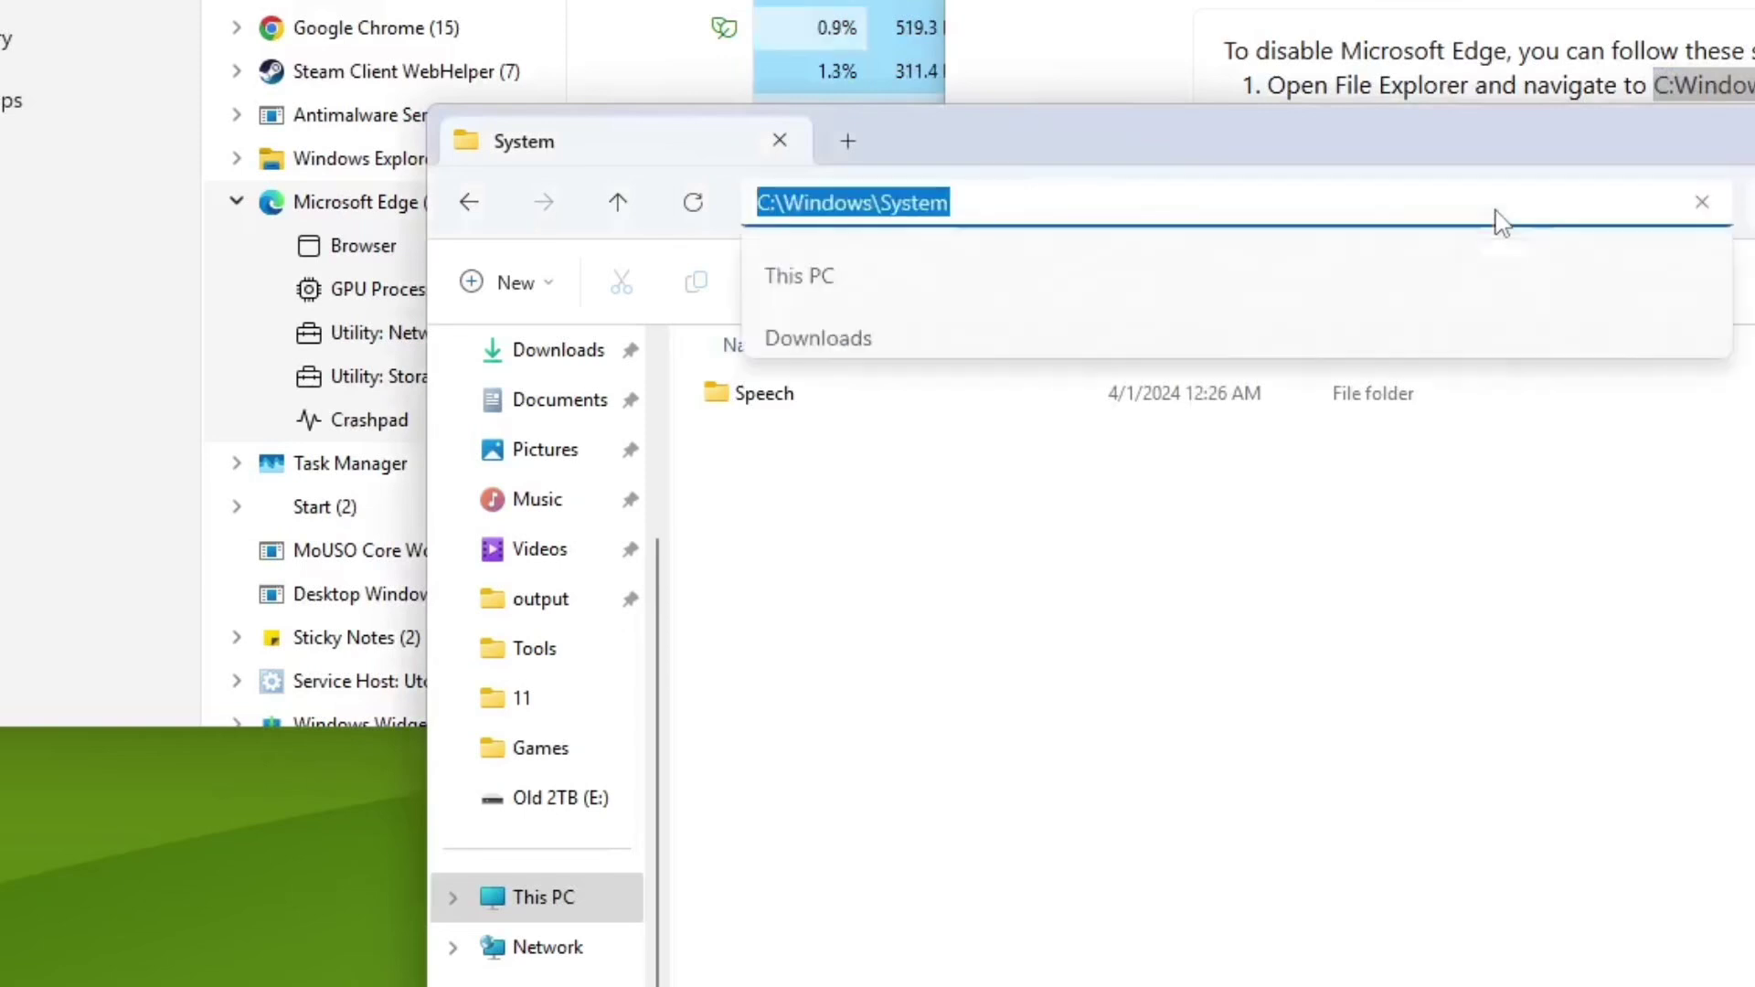
key(BackSpace)
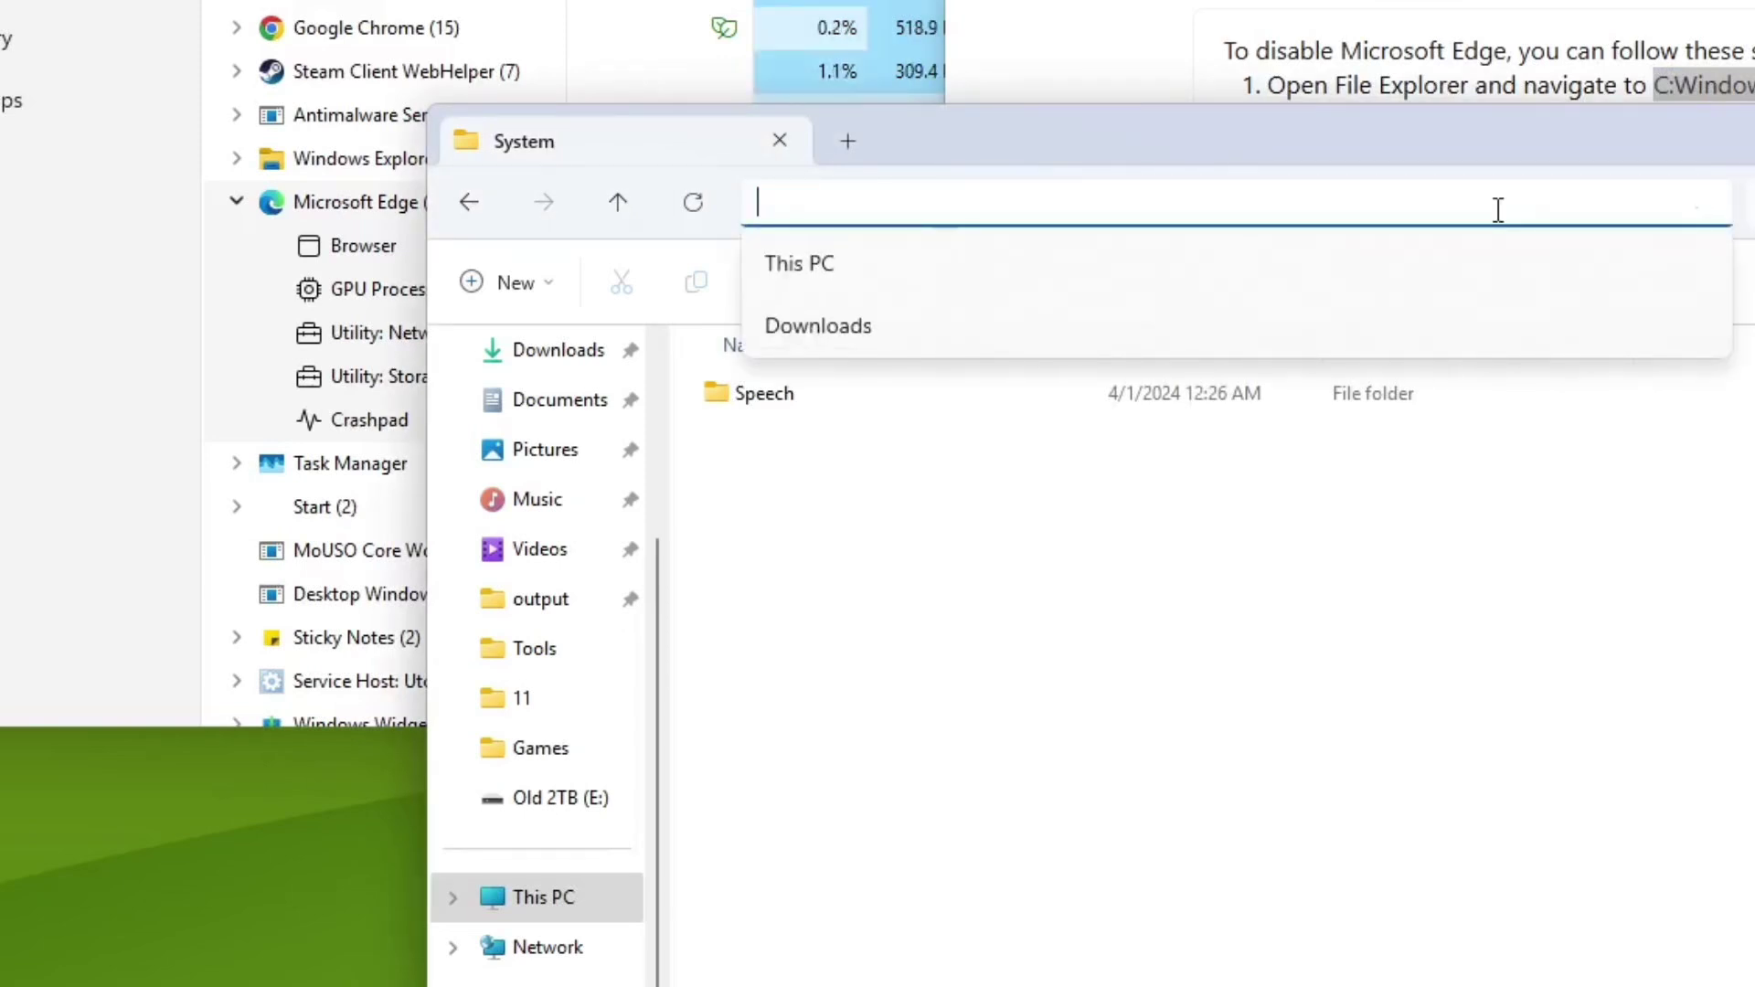
right_click(1498, 218)
click(1591, 272)
key(Return)
click(1526, 348)
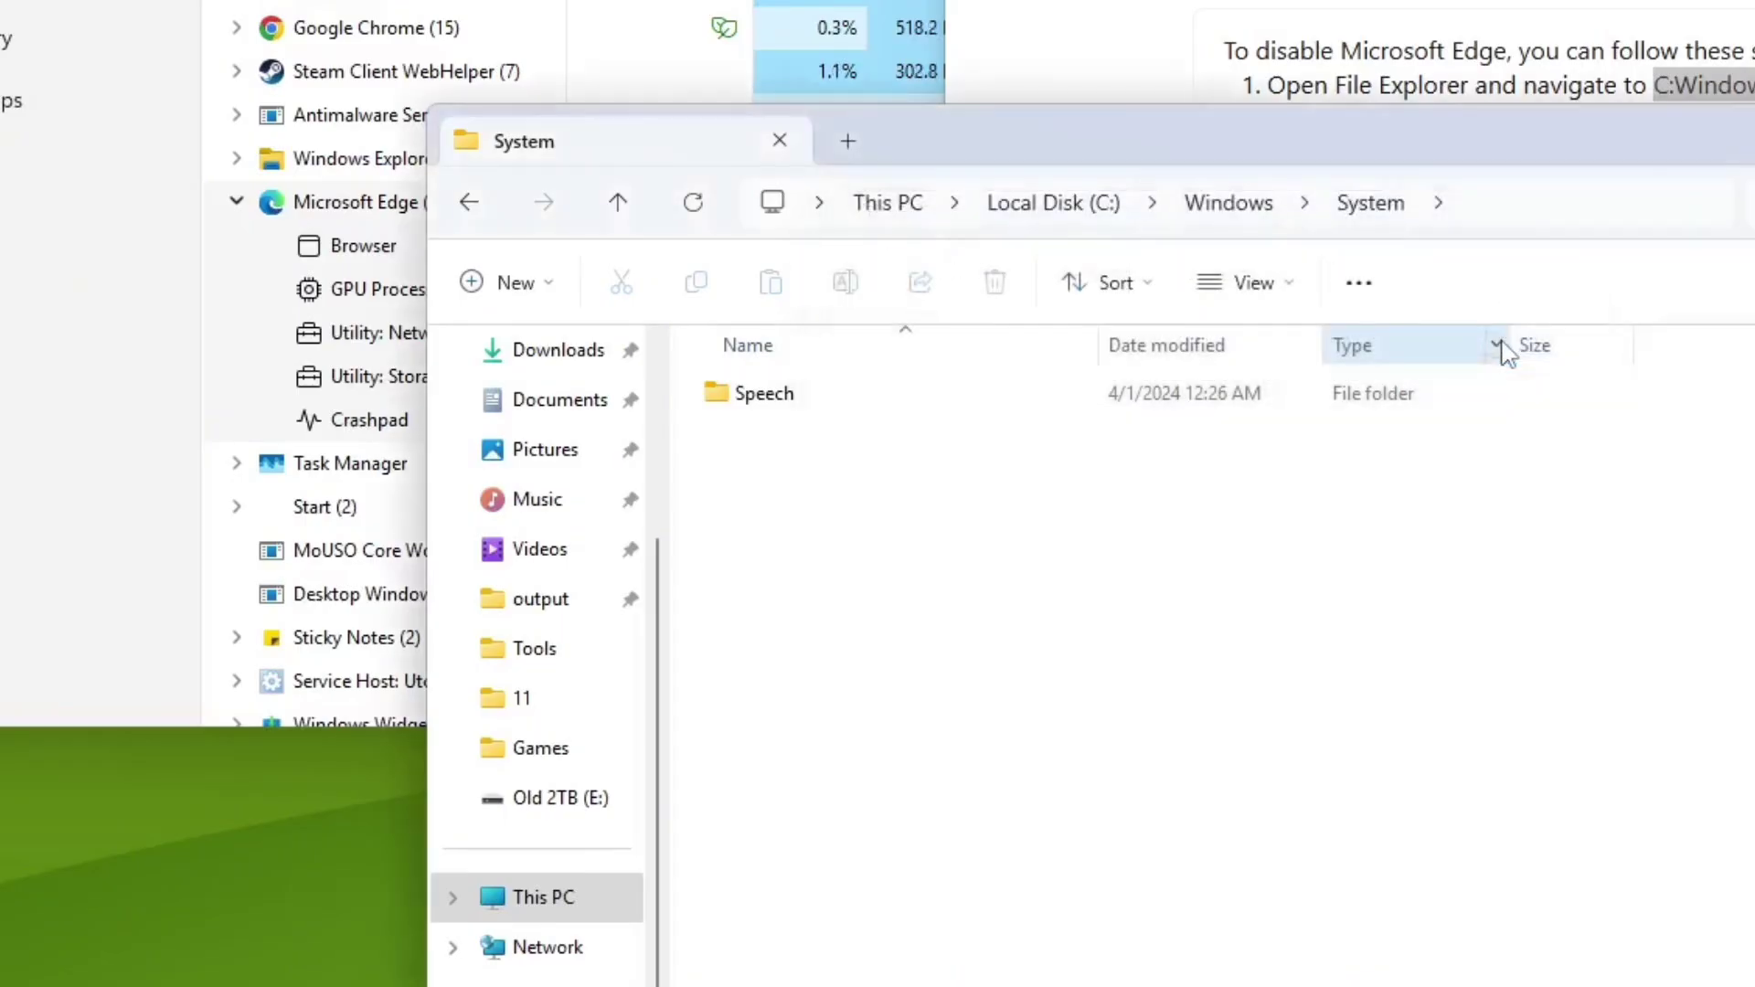
Step: Replace the address with the copied path plus a backslash and try the SystemApps path
drag(1314, 146, 1209, 322)
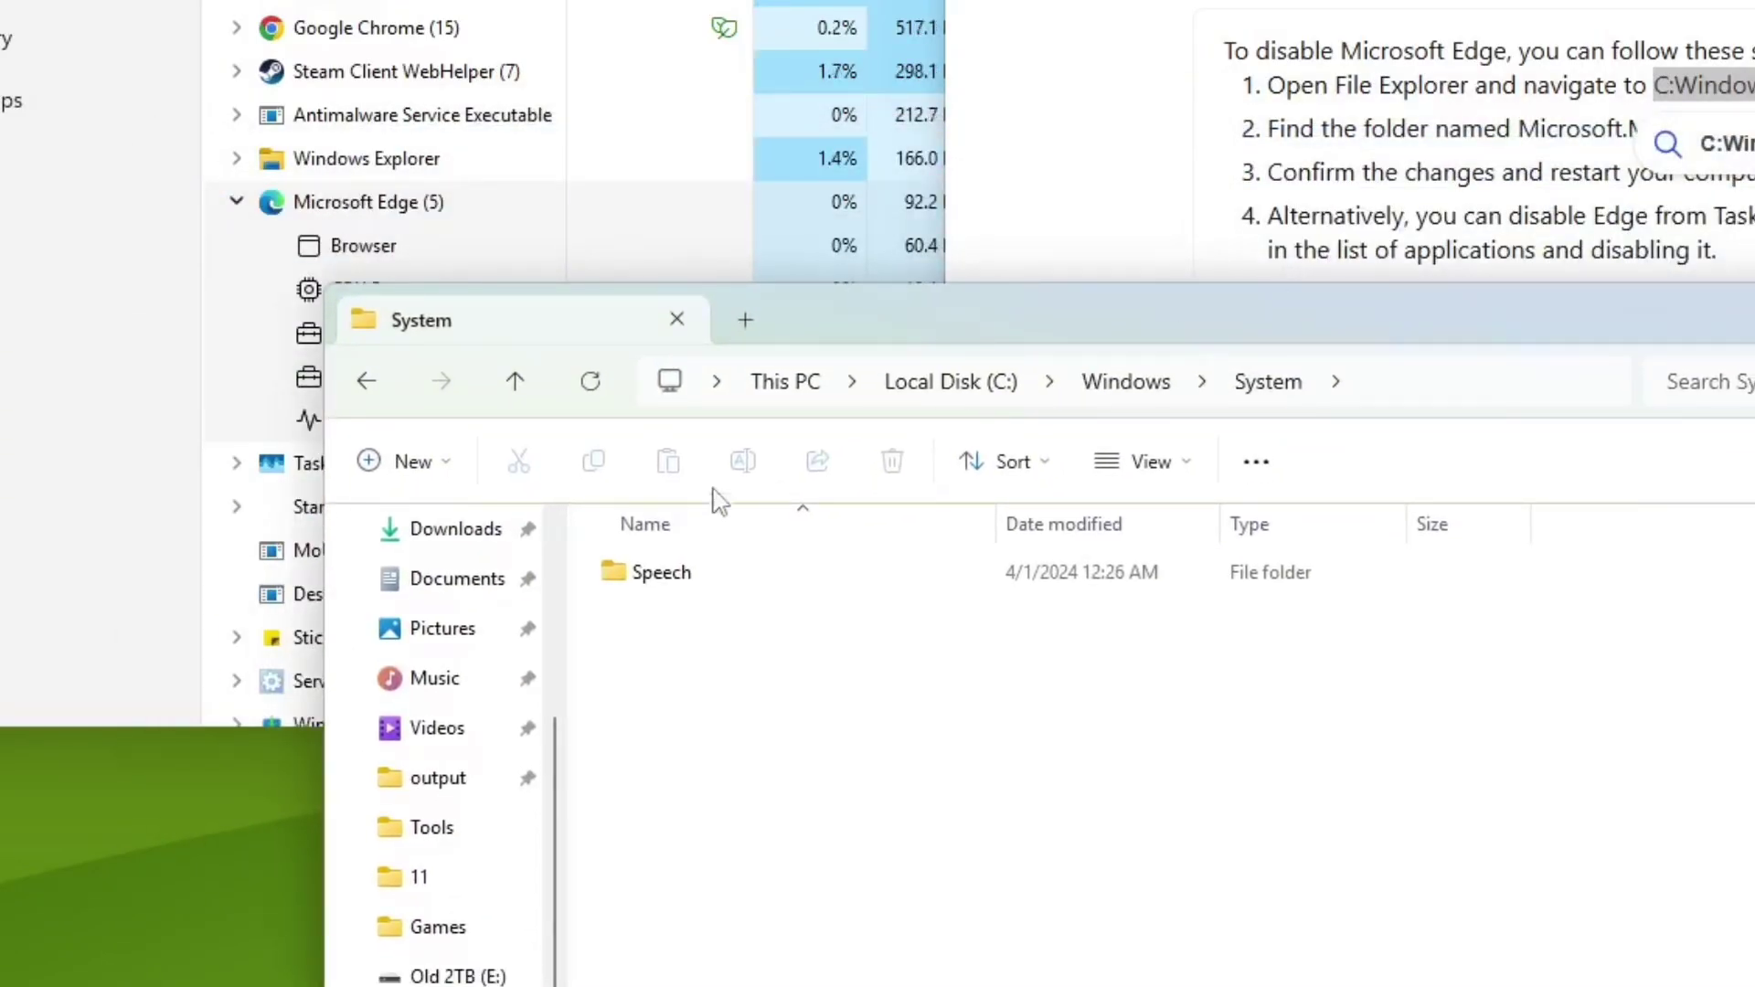
click(772, 388)
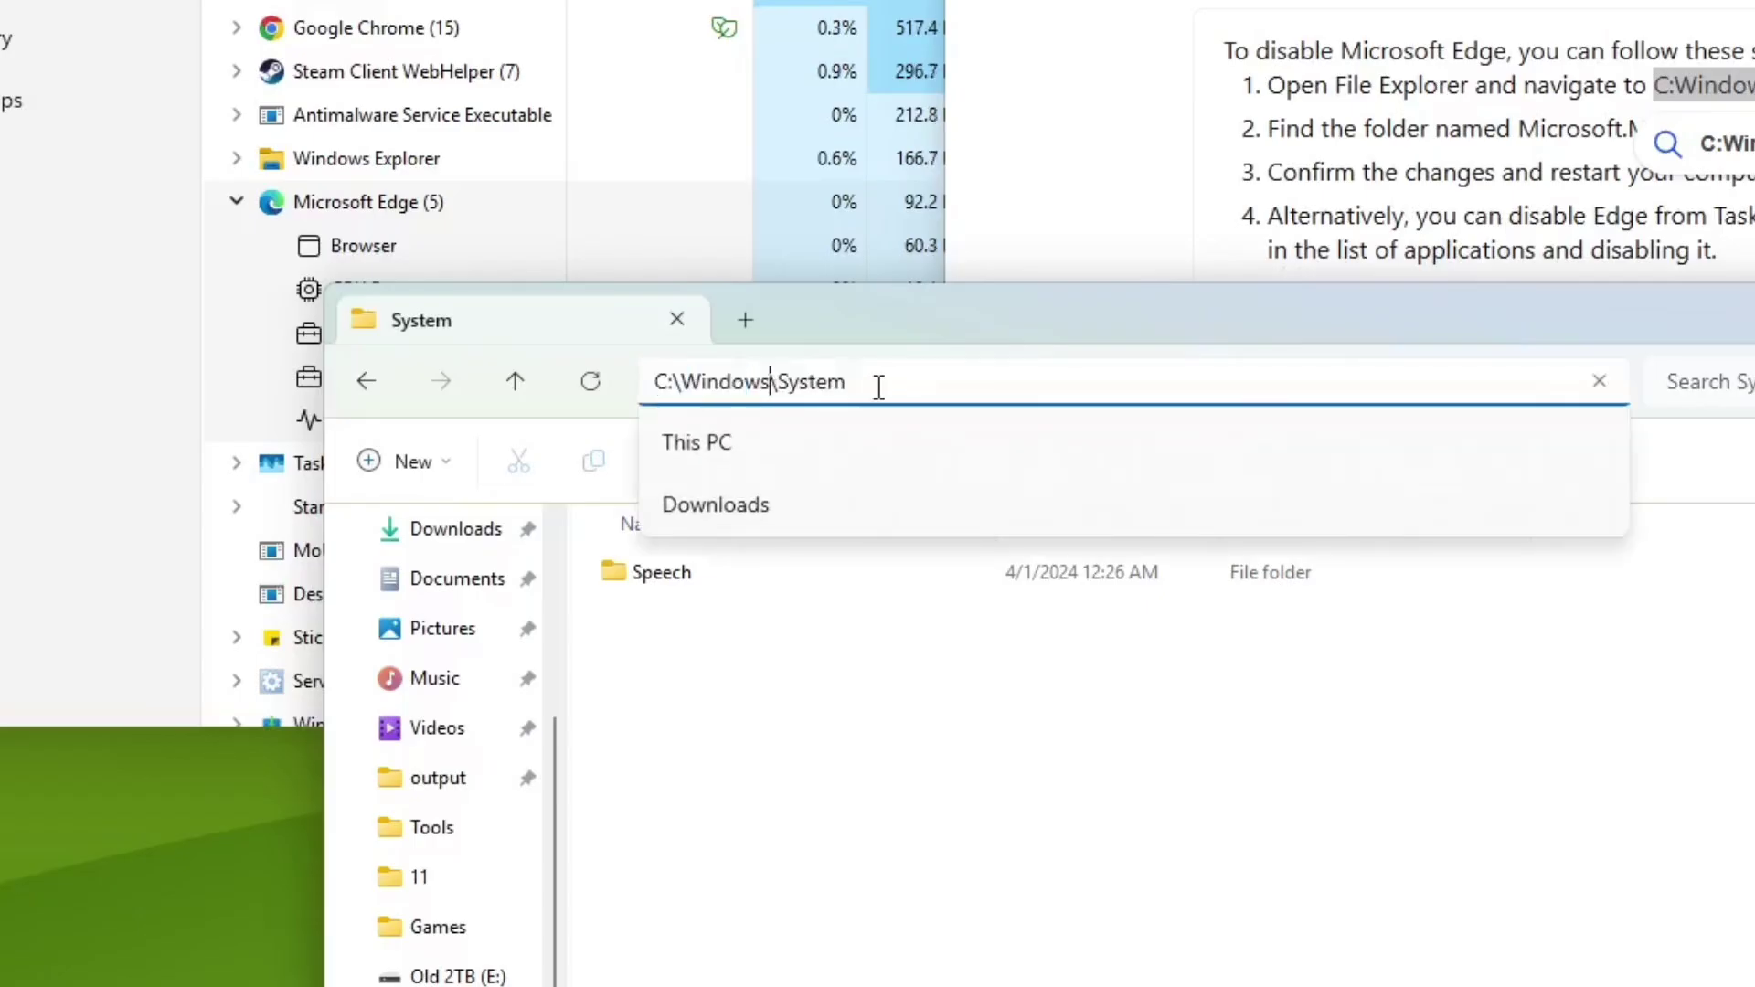
drag(878, 384, 627, 388)
right_click(718, 385)
click(804, 513)
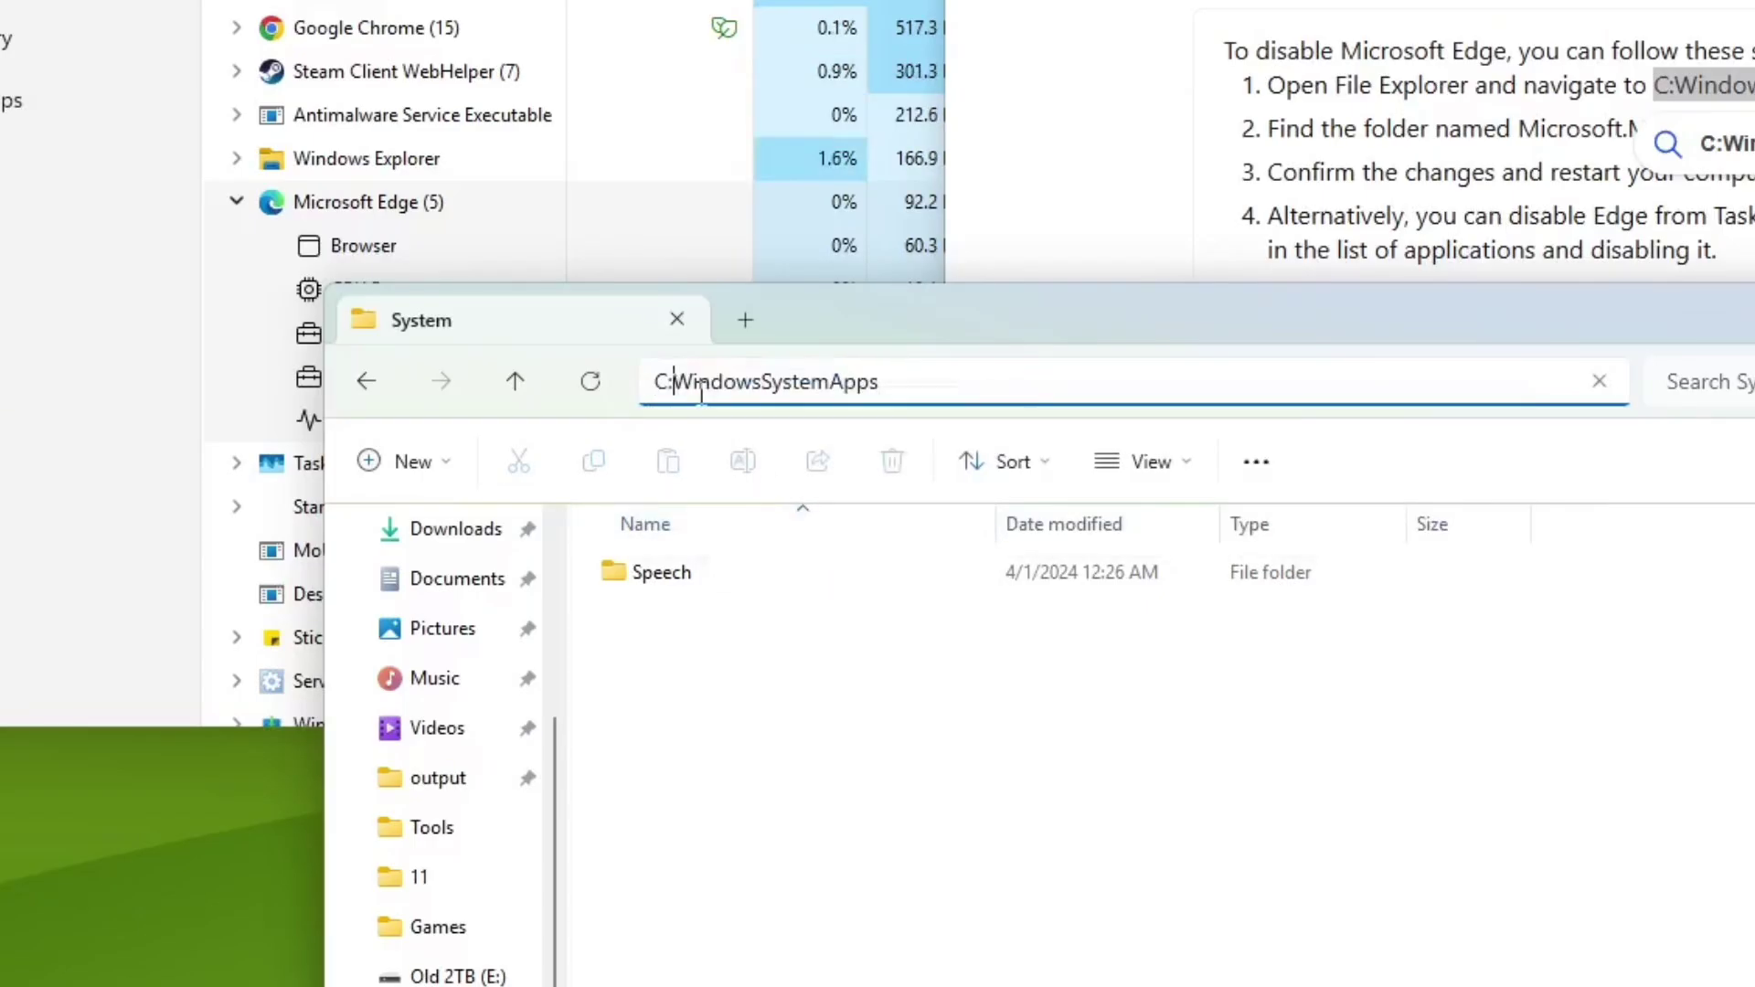
text(\)
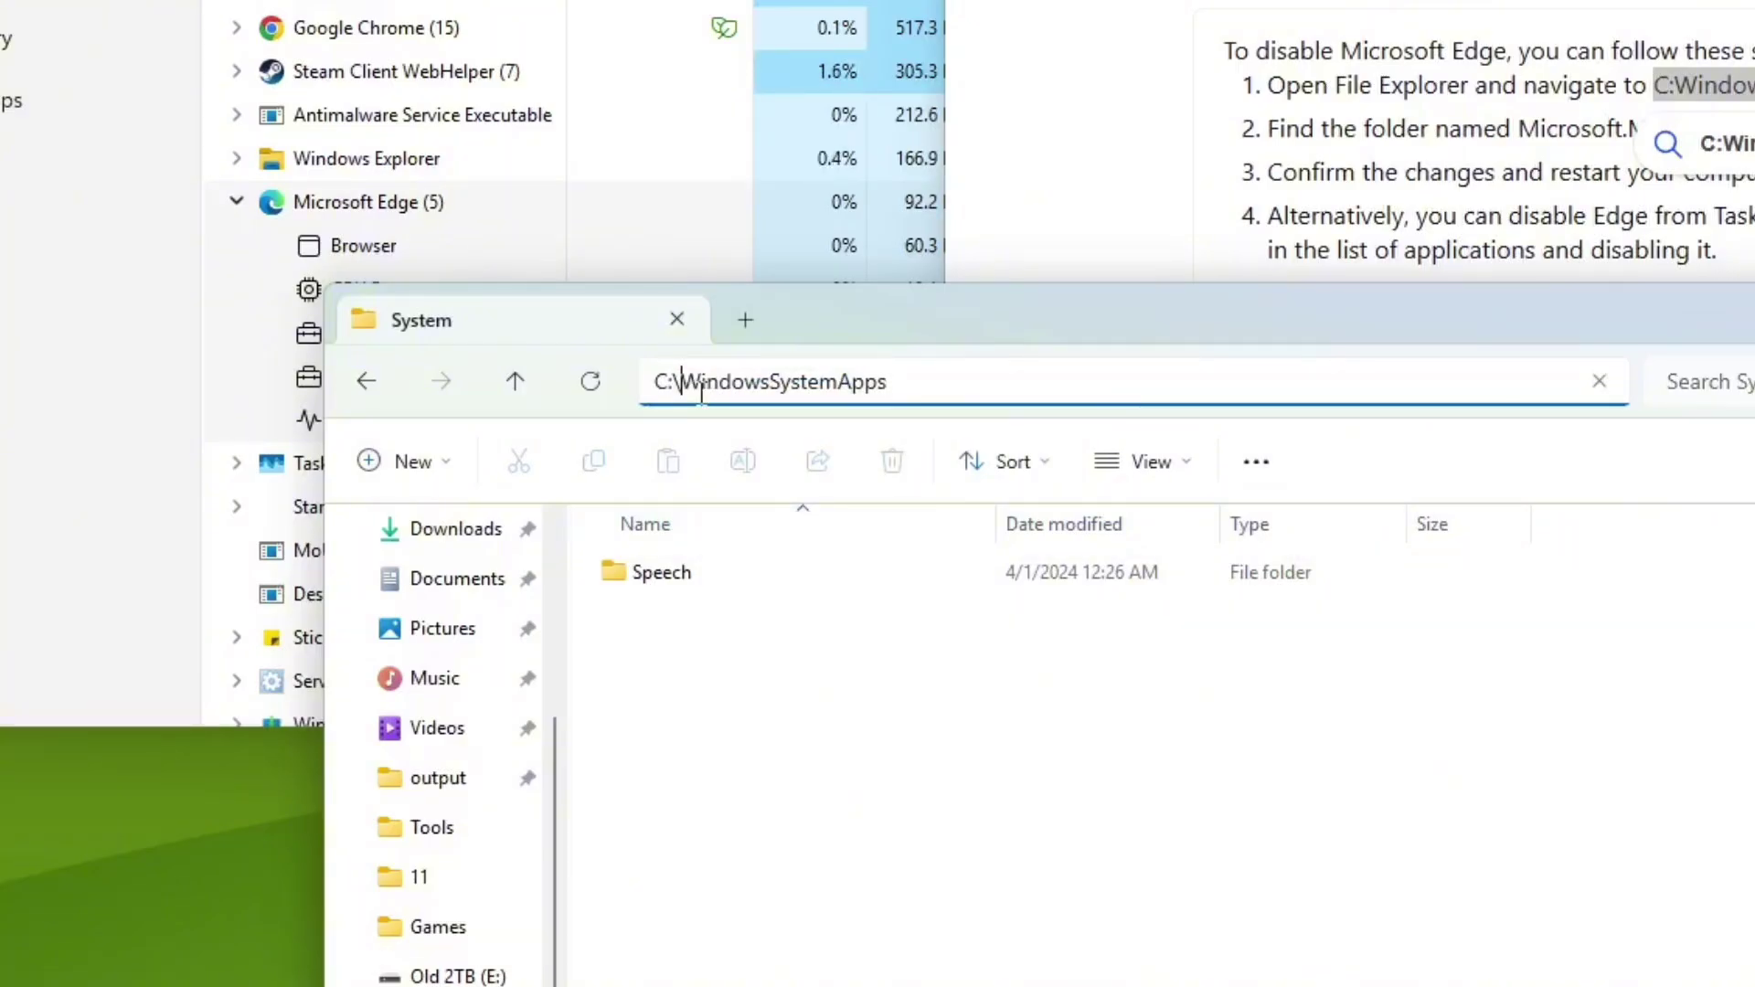
key(Return)
key(Return)
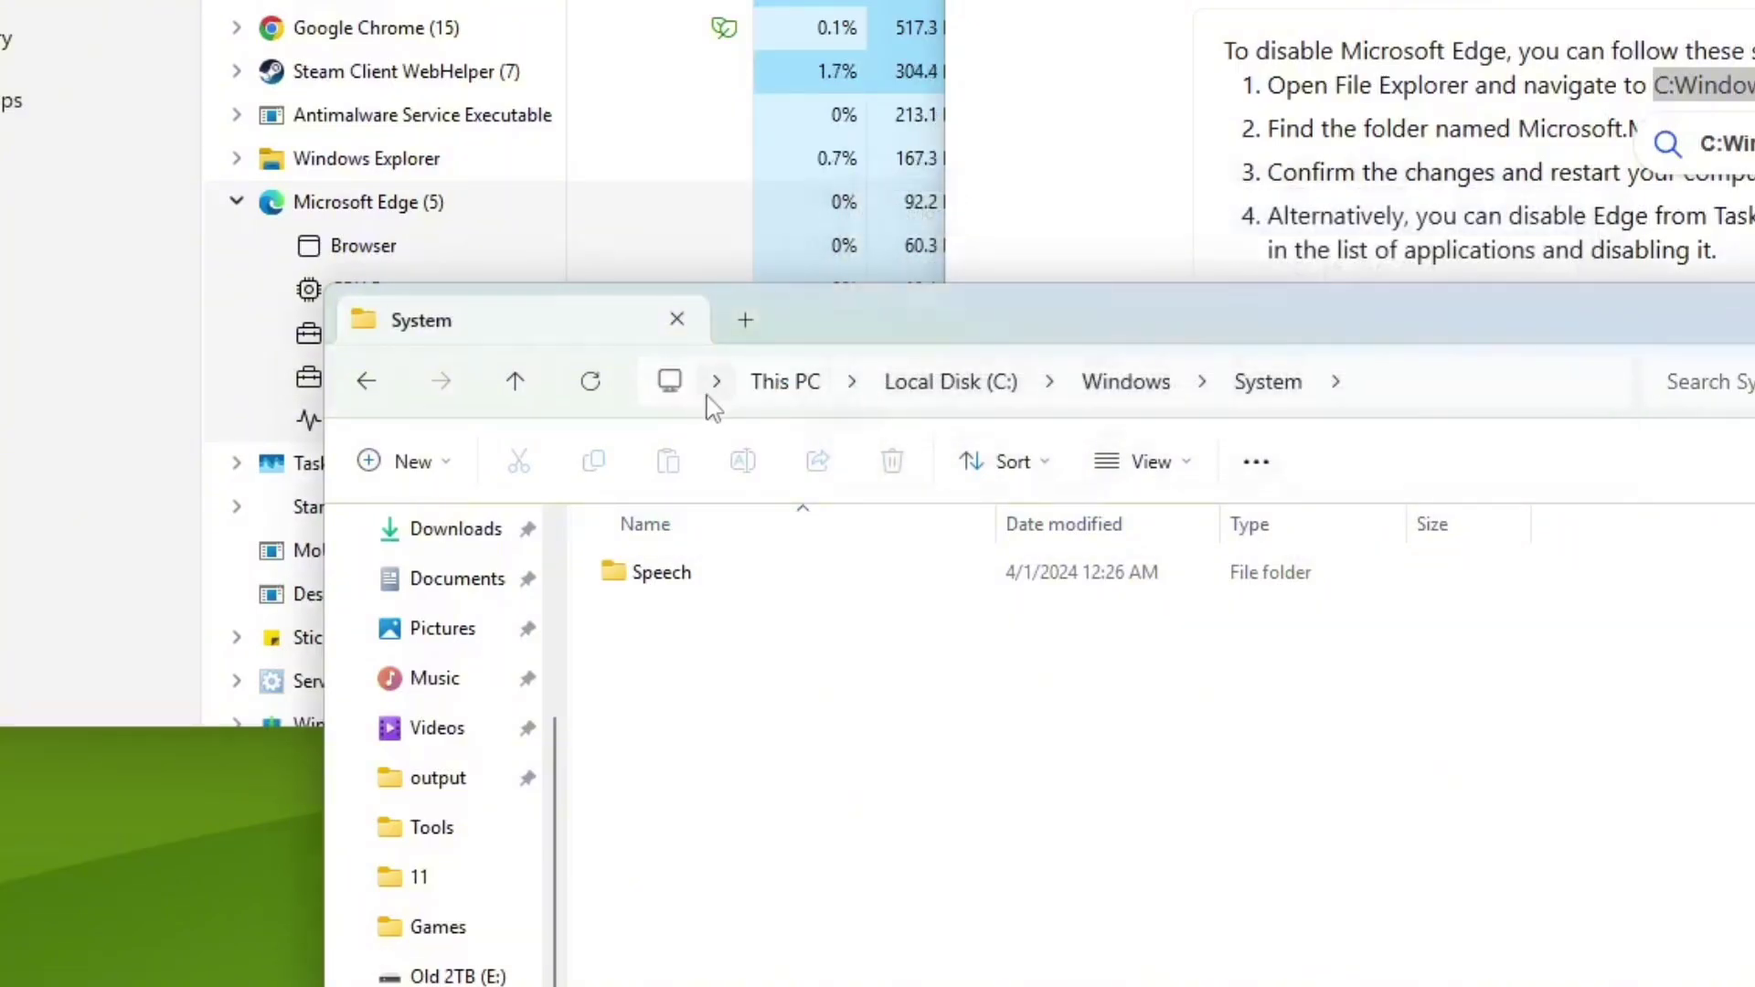
Step: Re-paste the path, add missing backslashes for C:\Windows\SystemApps, and dismiss the rejection error
click(1399, 391)
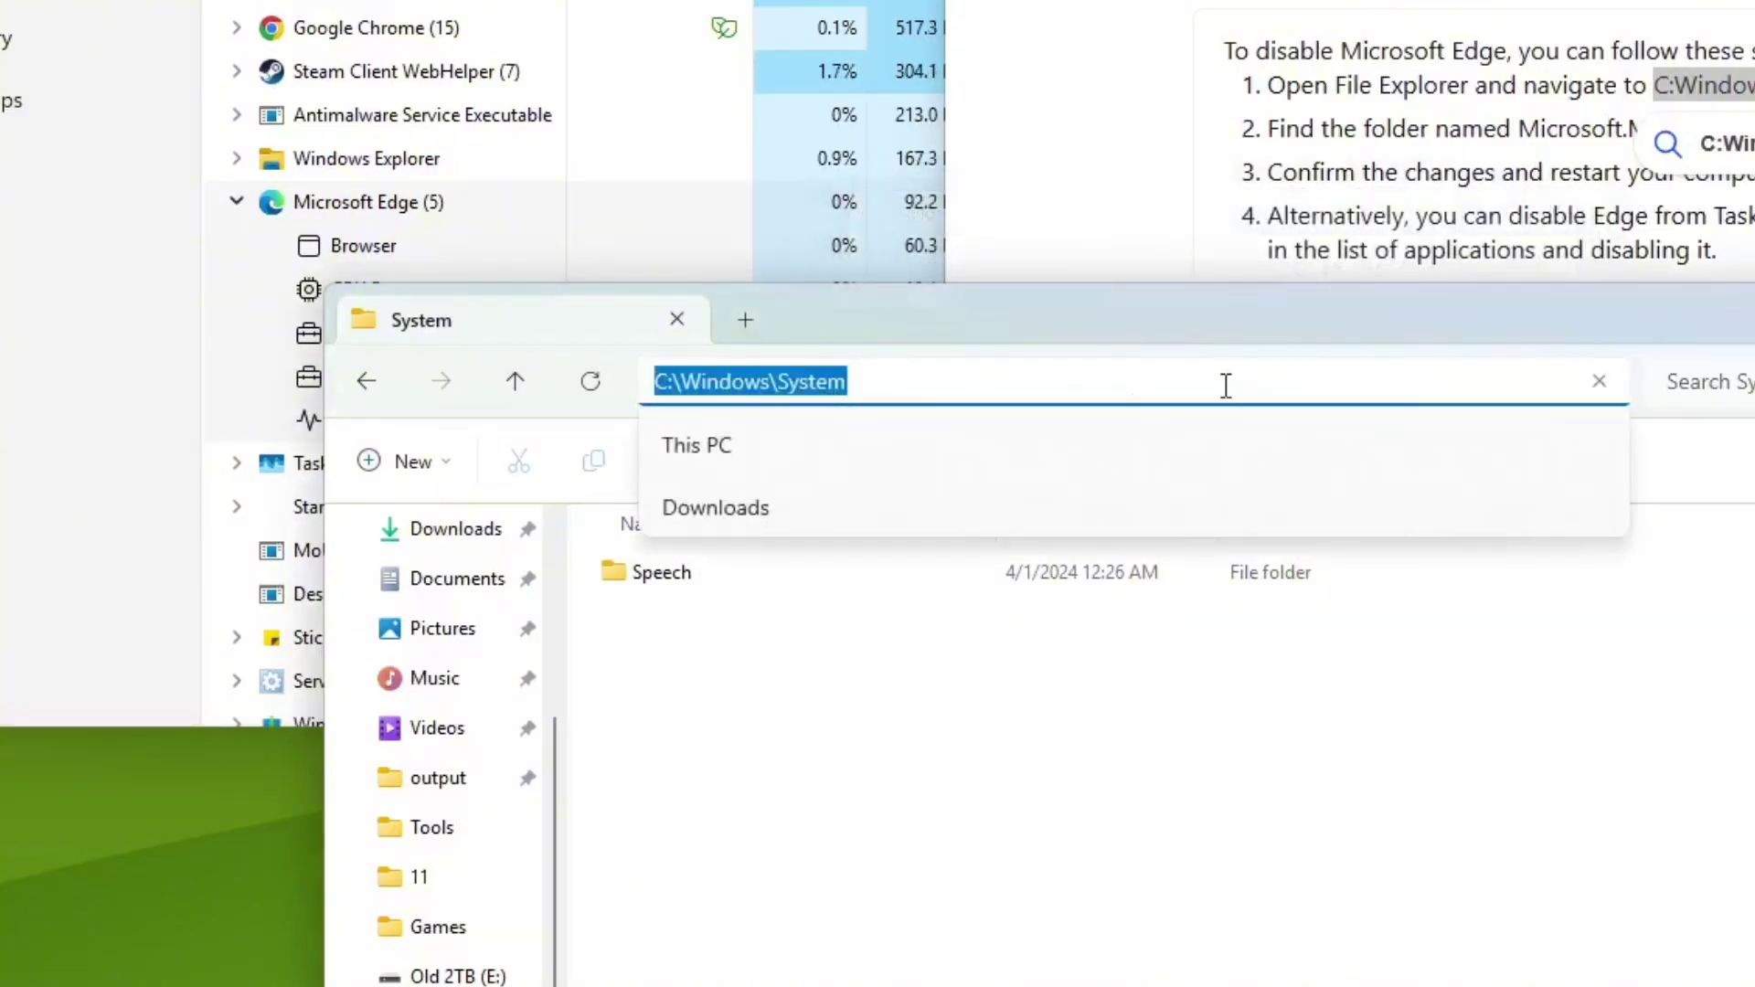
right_click(876, 380)
click(965, 513)
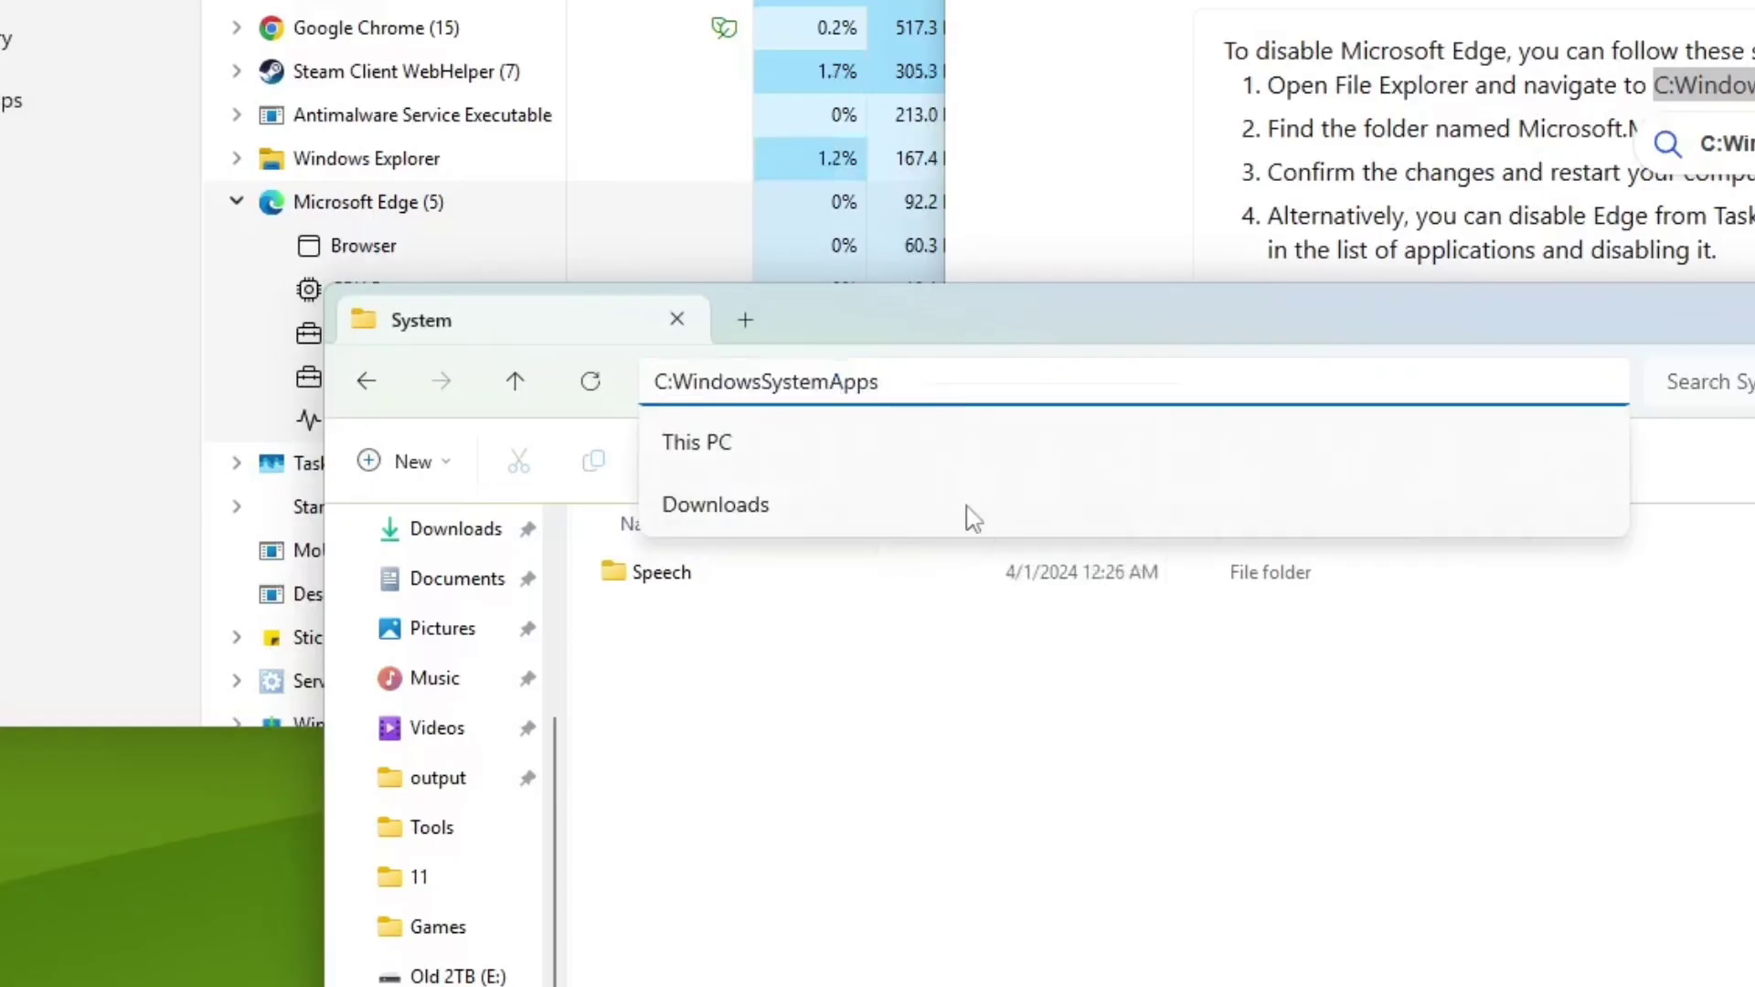
click(755, 380)
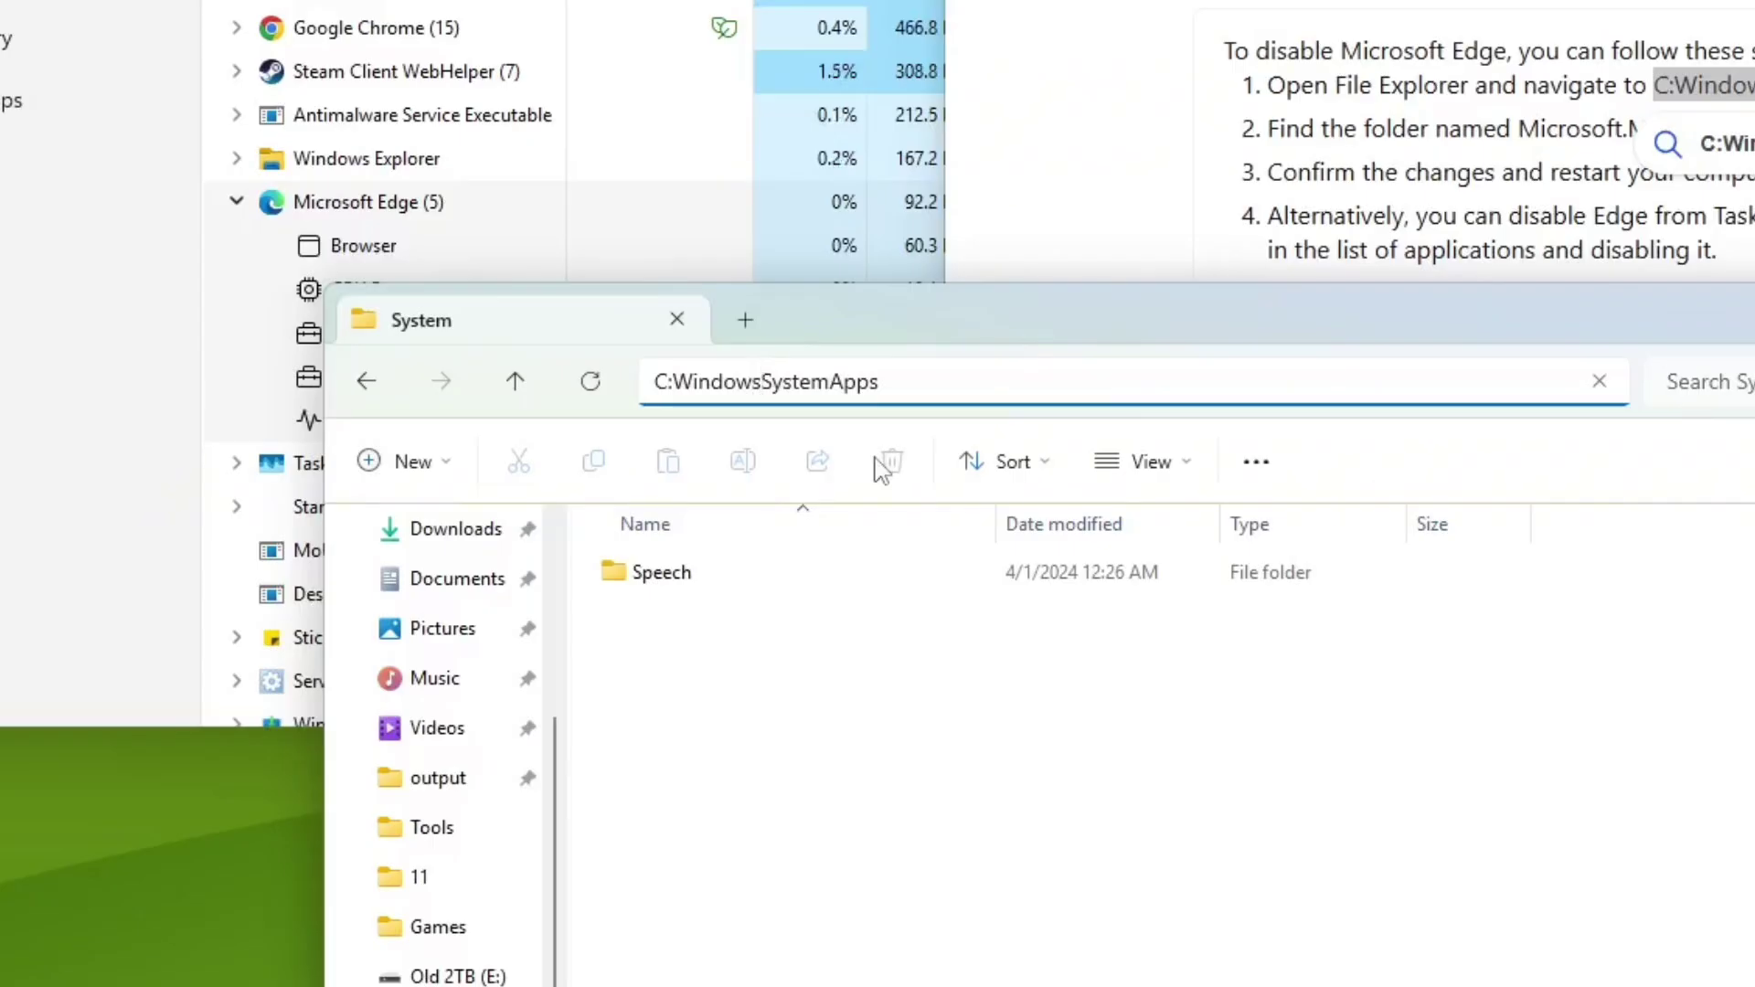
text(\)
key(Right)
text(\)
key(Return)
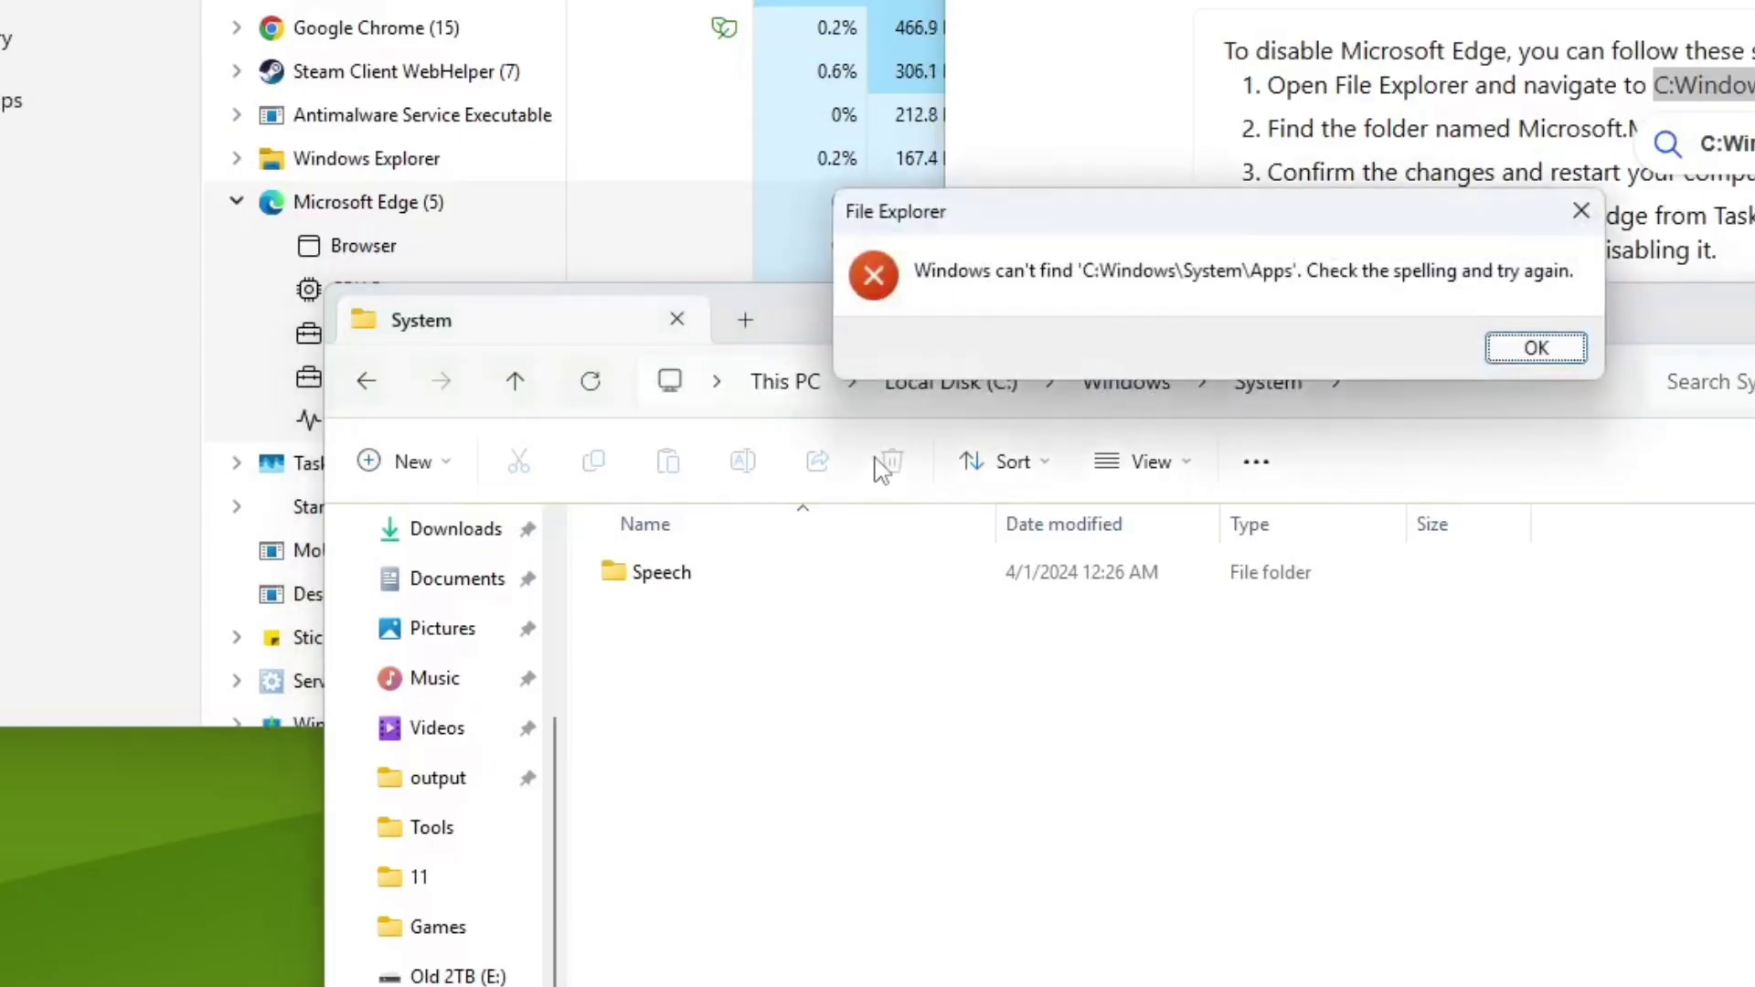
click(1536, 348)
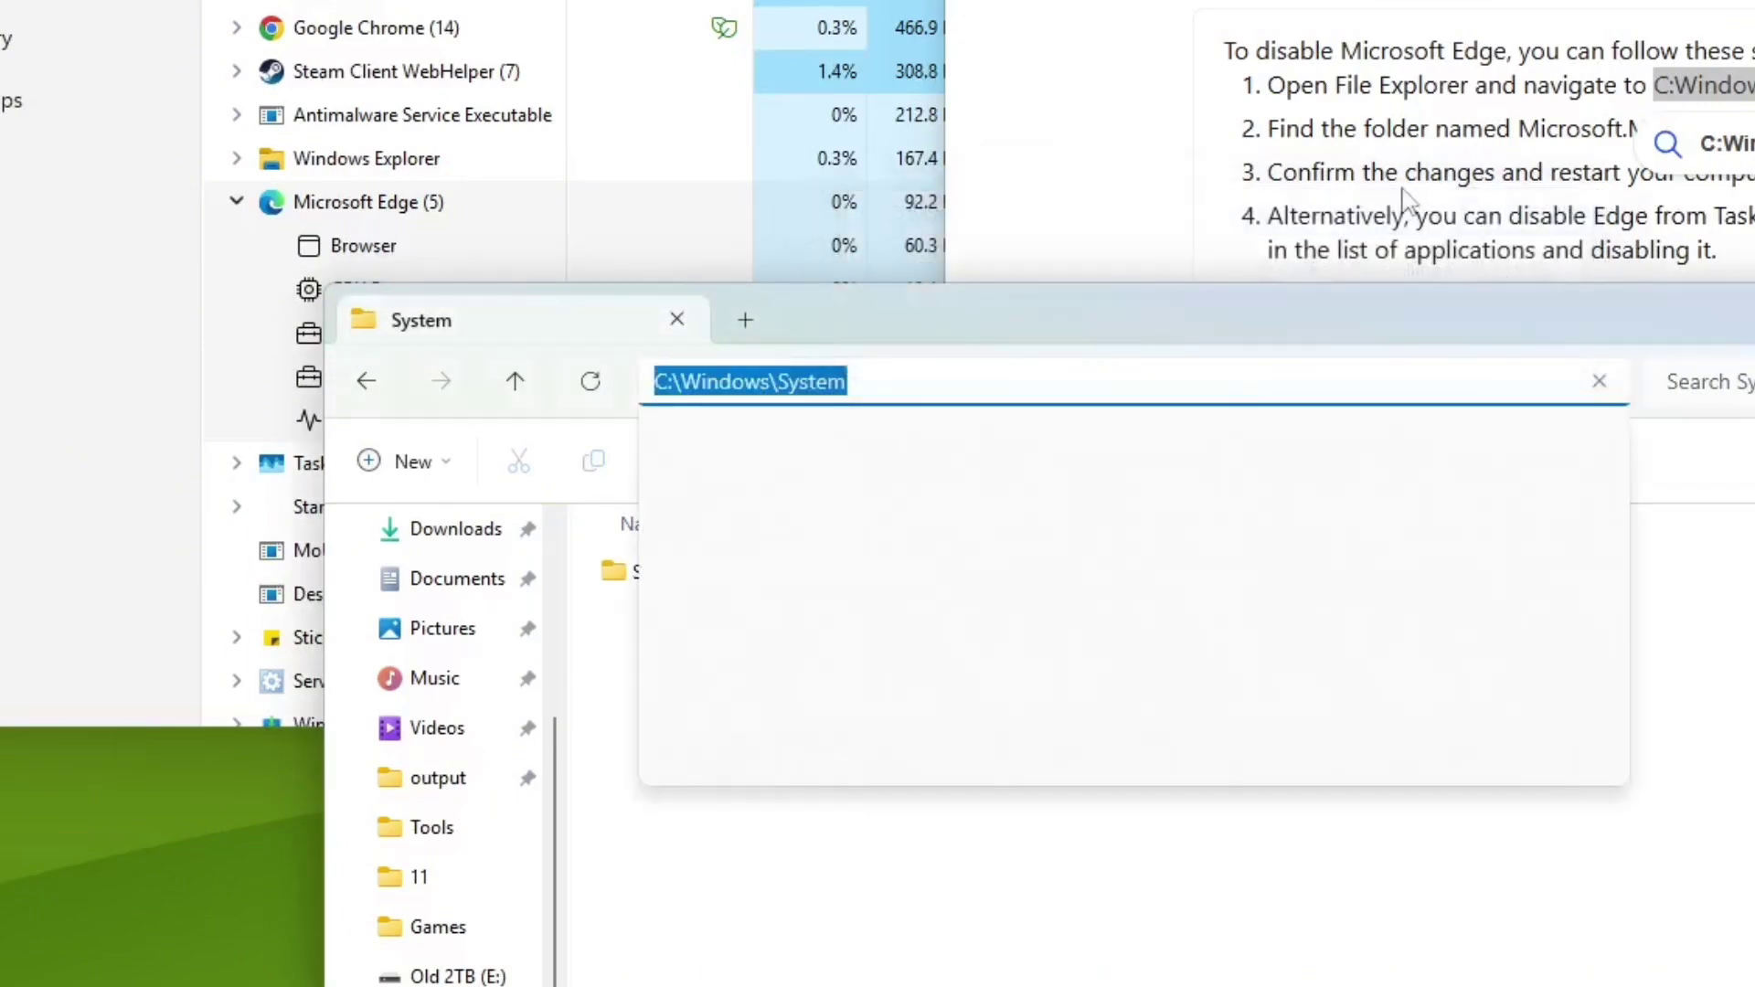
click(1400, 183)
scroll(1385, 206, down, 10)
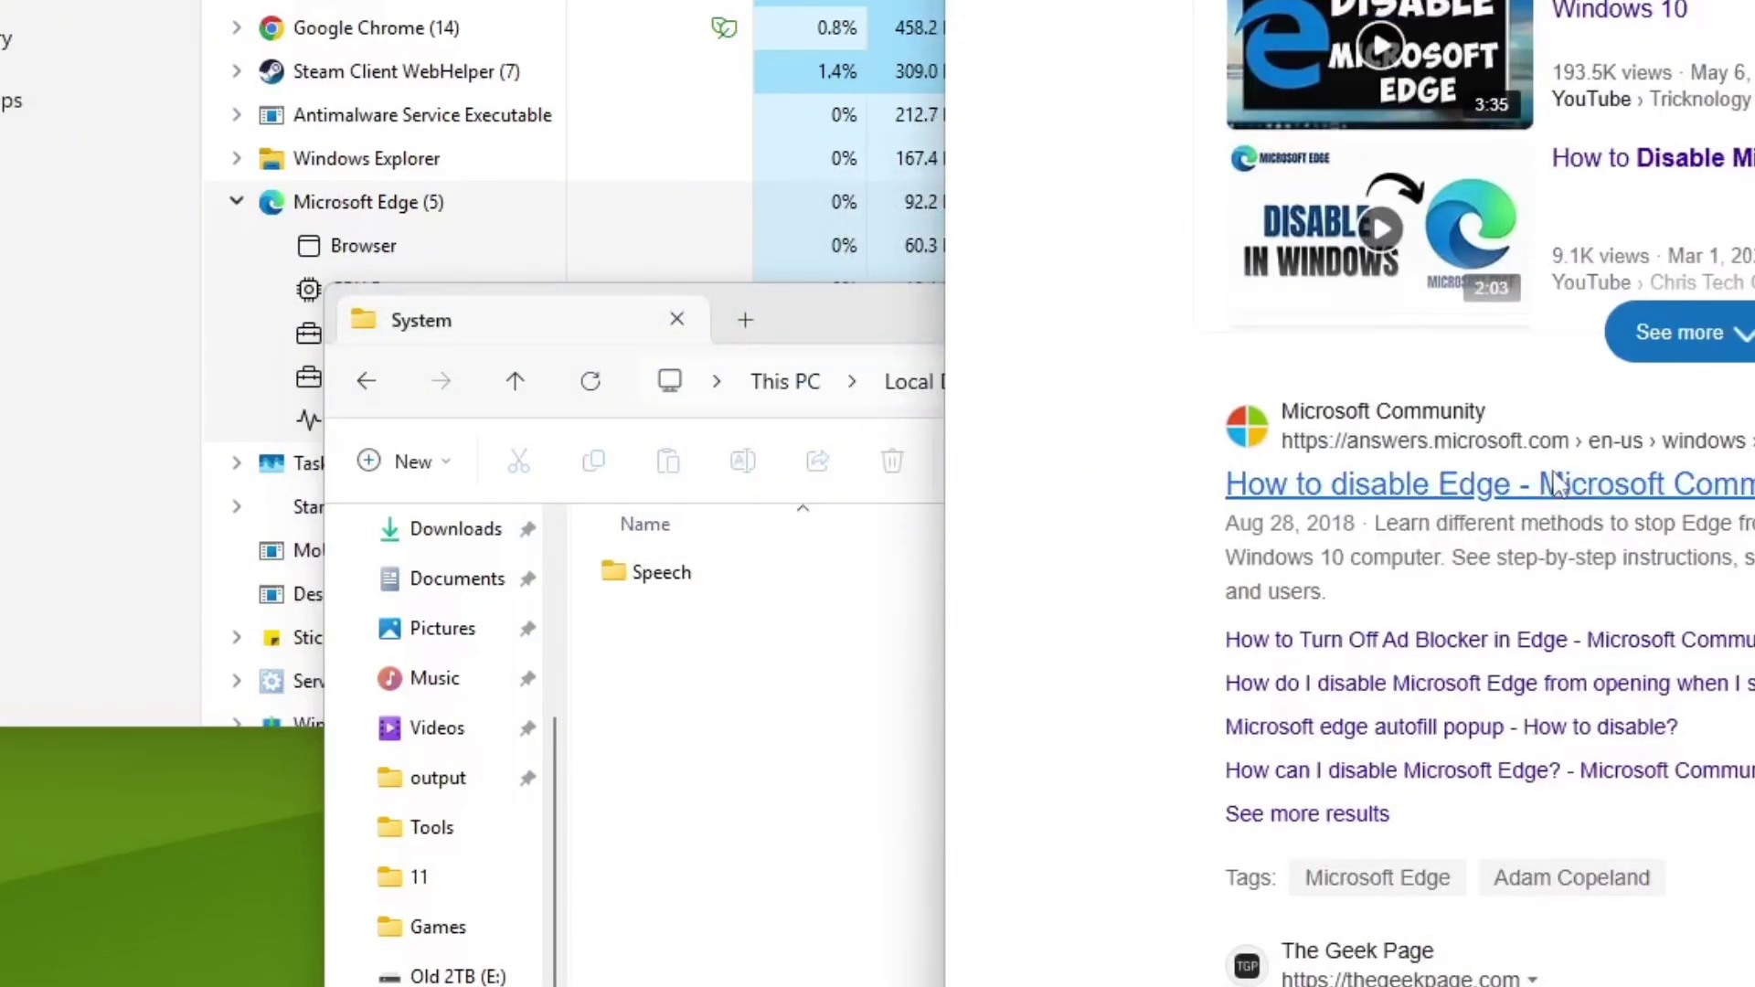
Step: Open the Microsoft Community How to disable Edge thread and select the Edge folder path
click(1557, 487)
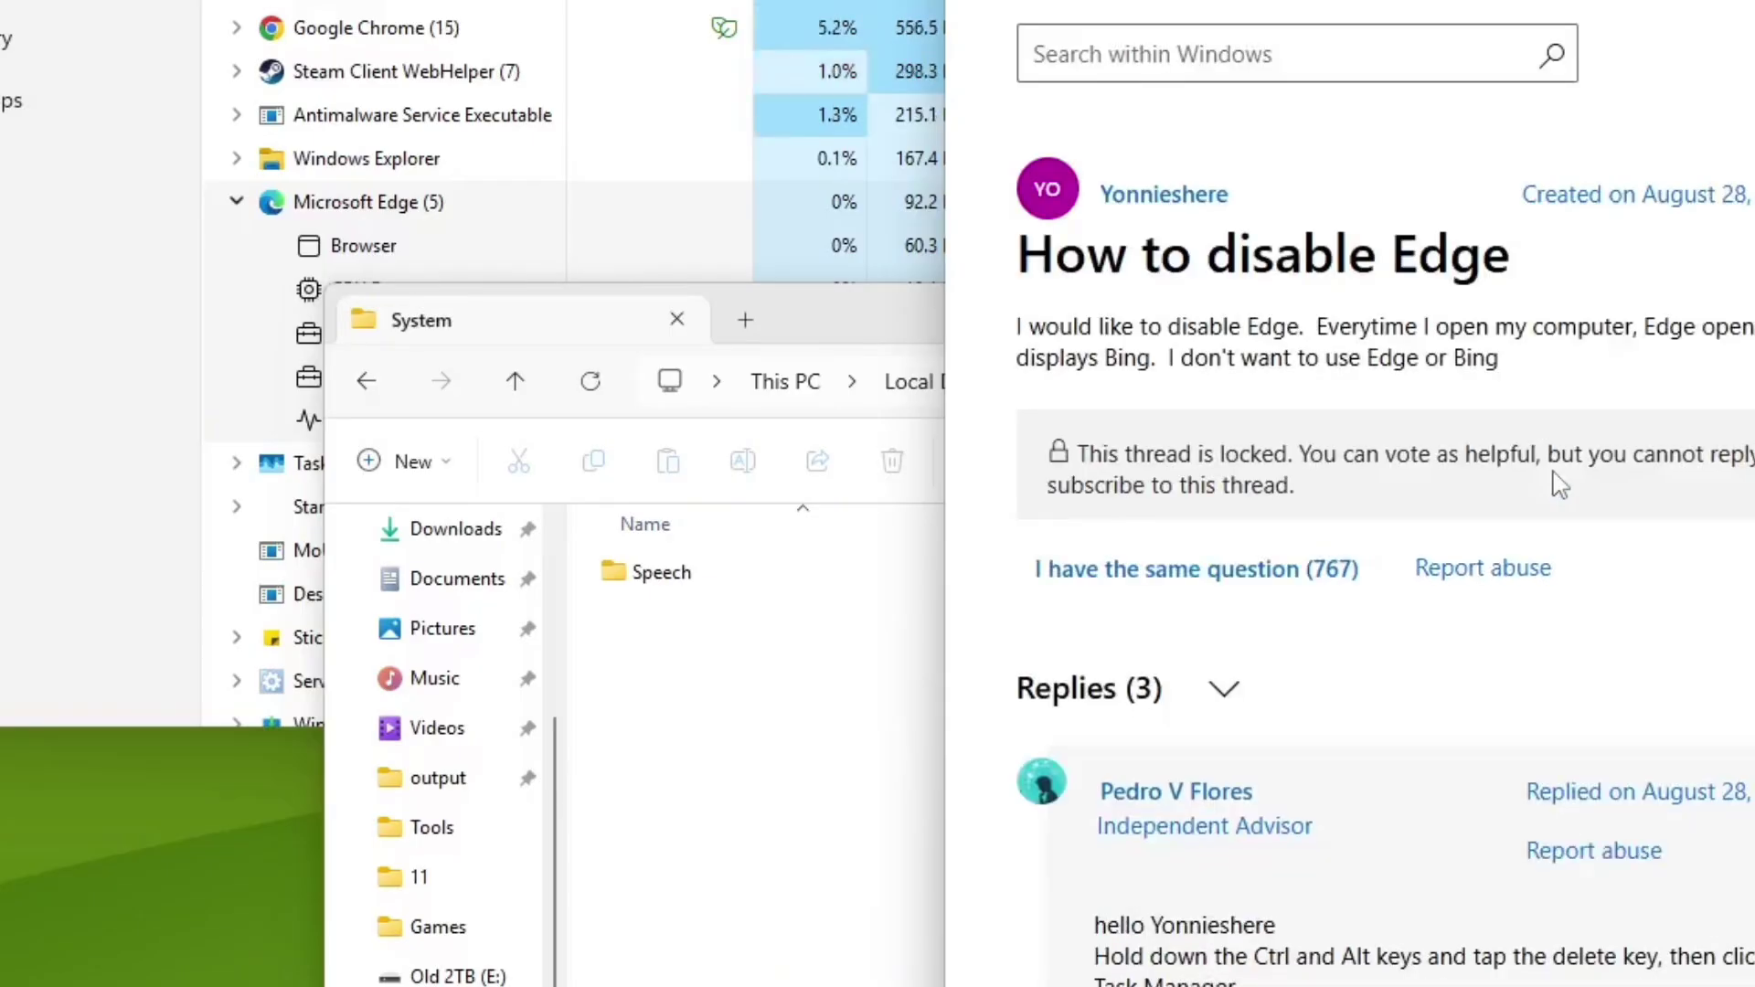
scroll(1557, 486, down, 4)
scroll(1557, 486, down, 3)
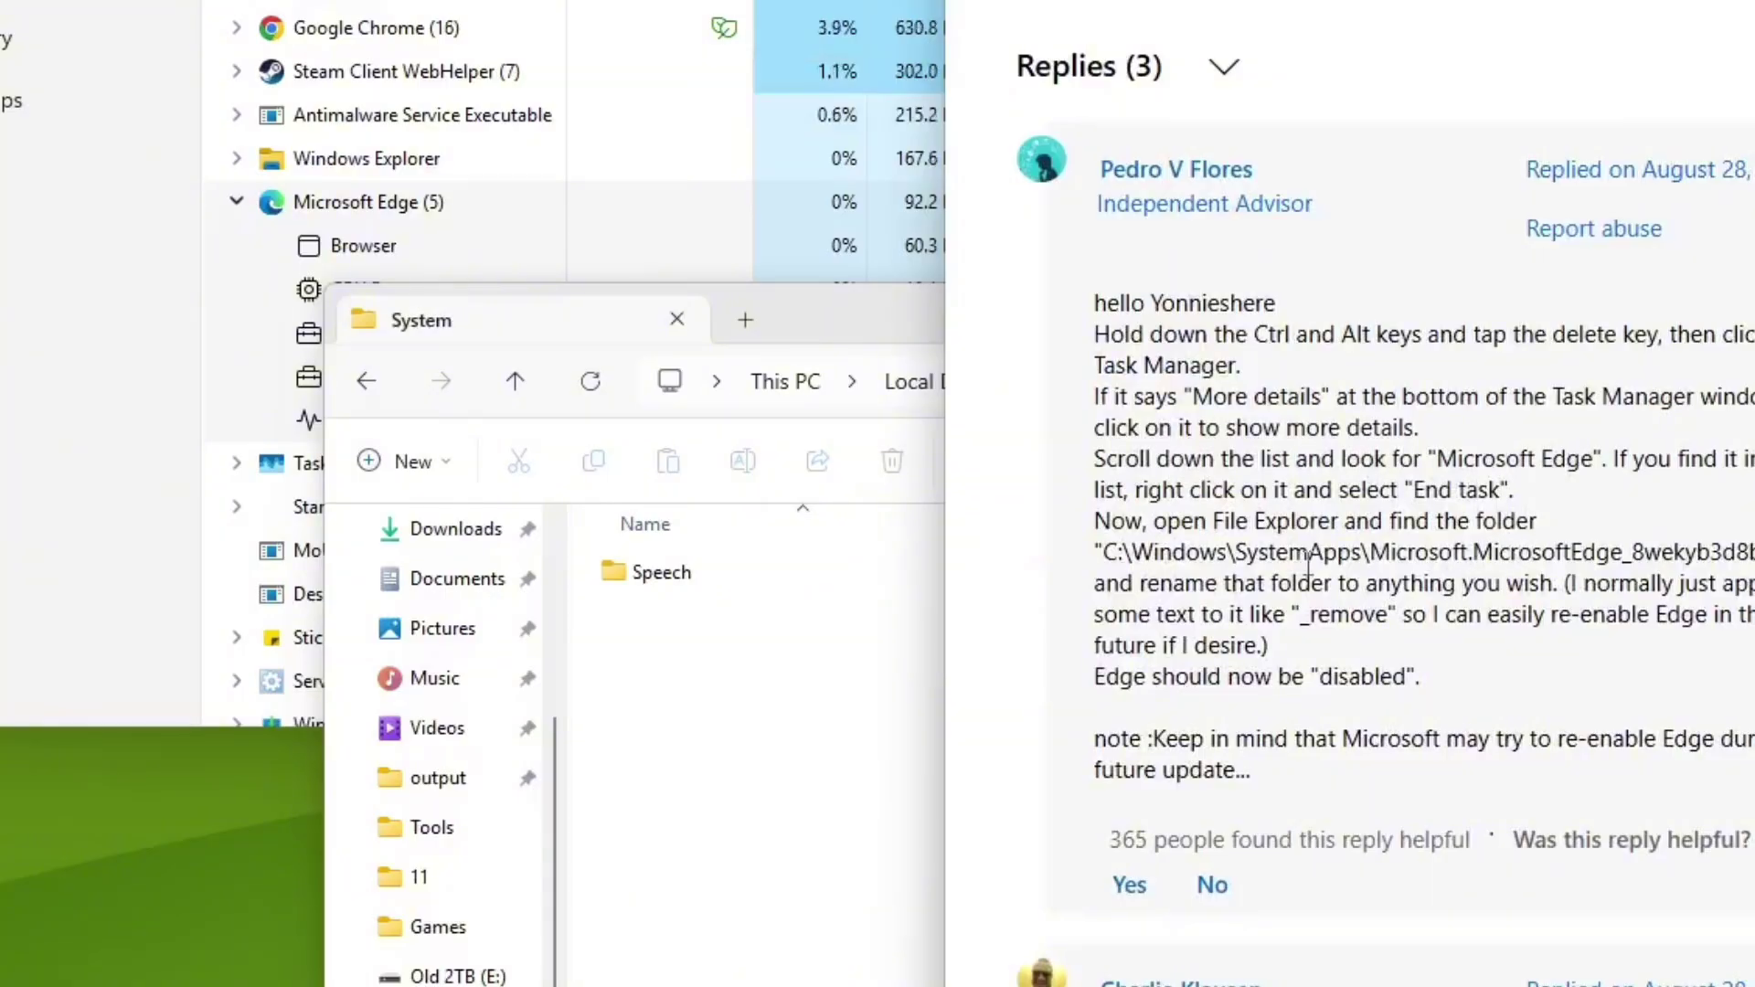
drag(1103, 553, 1750, 553)
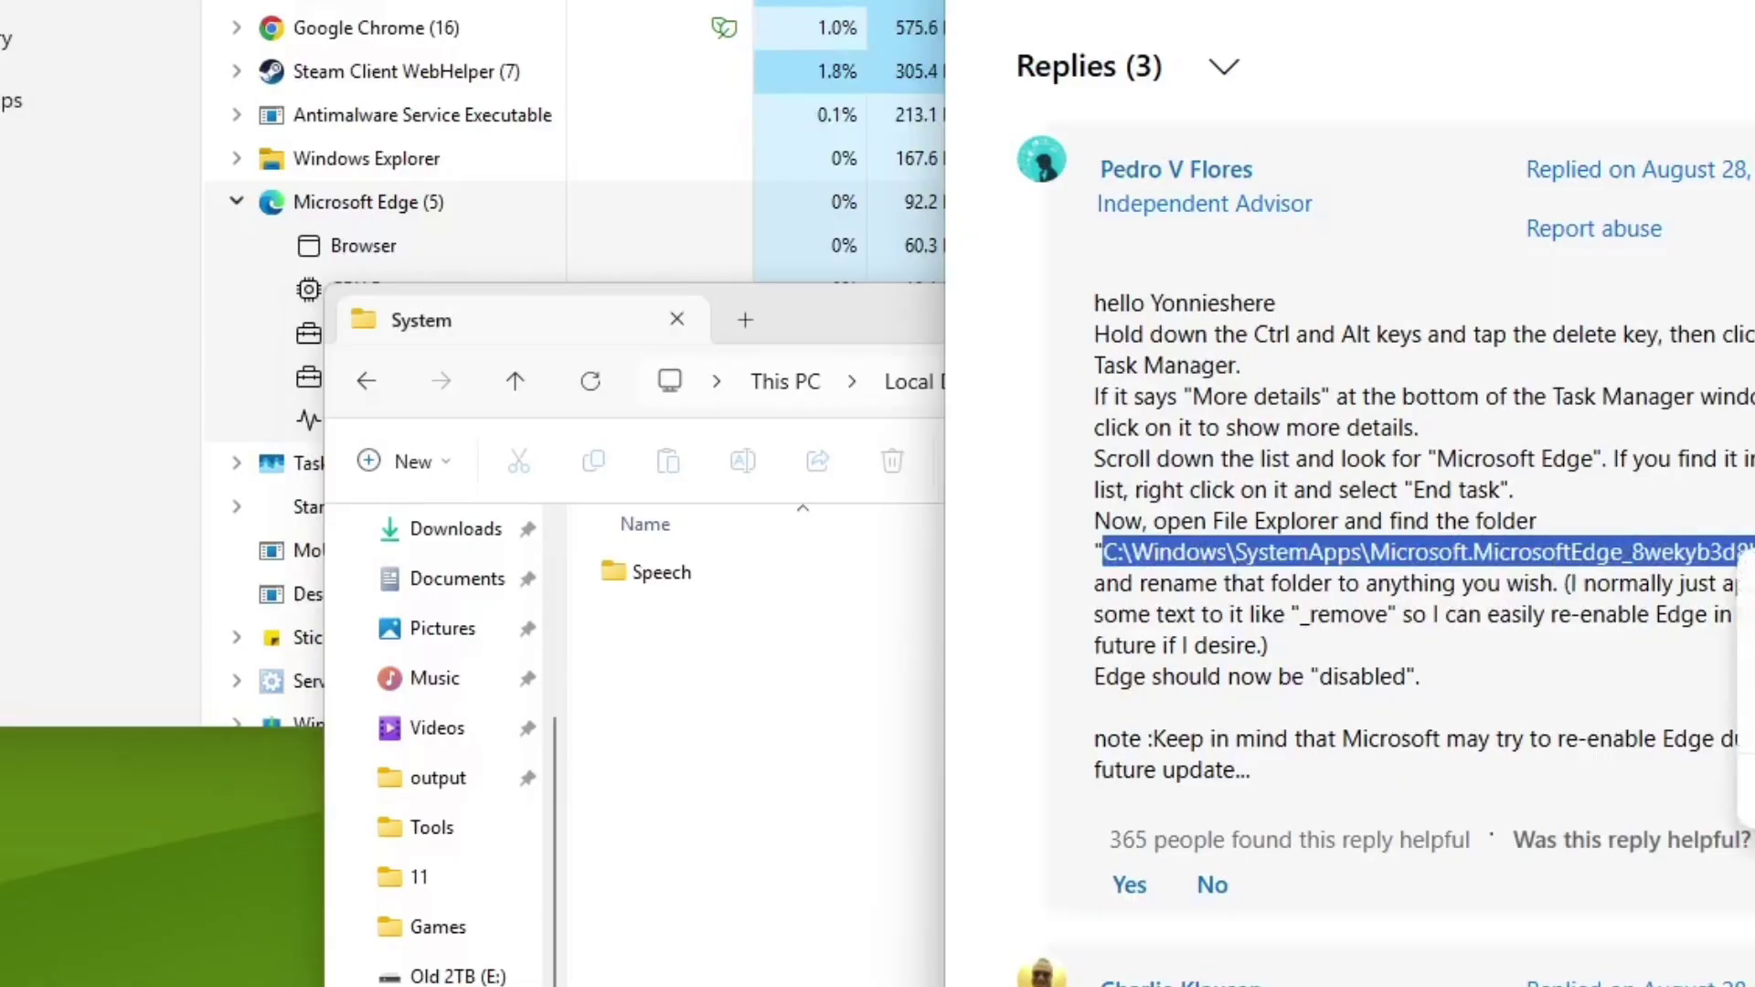
Step: Try the pasted Edge SystemApps folder path in File Explorer and dismiss the not-found error
click(900, 381)
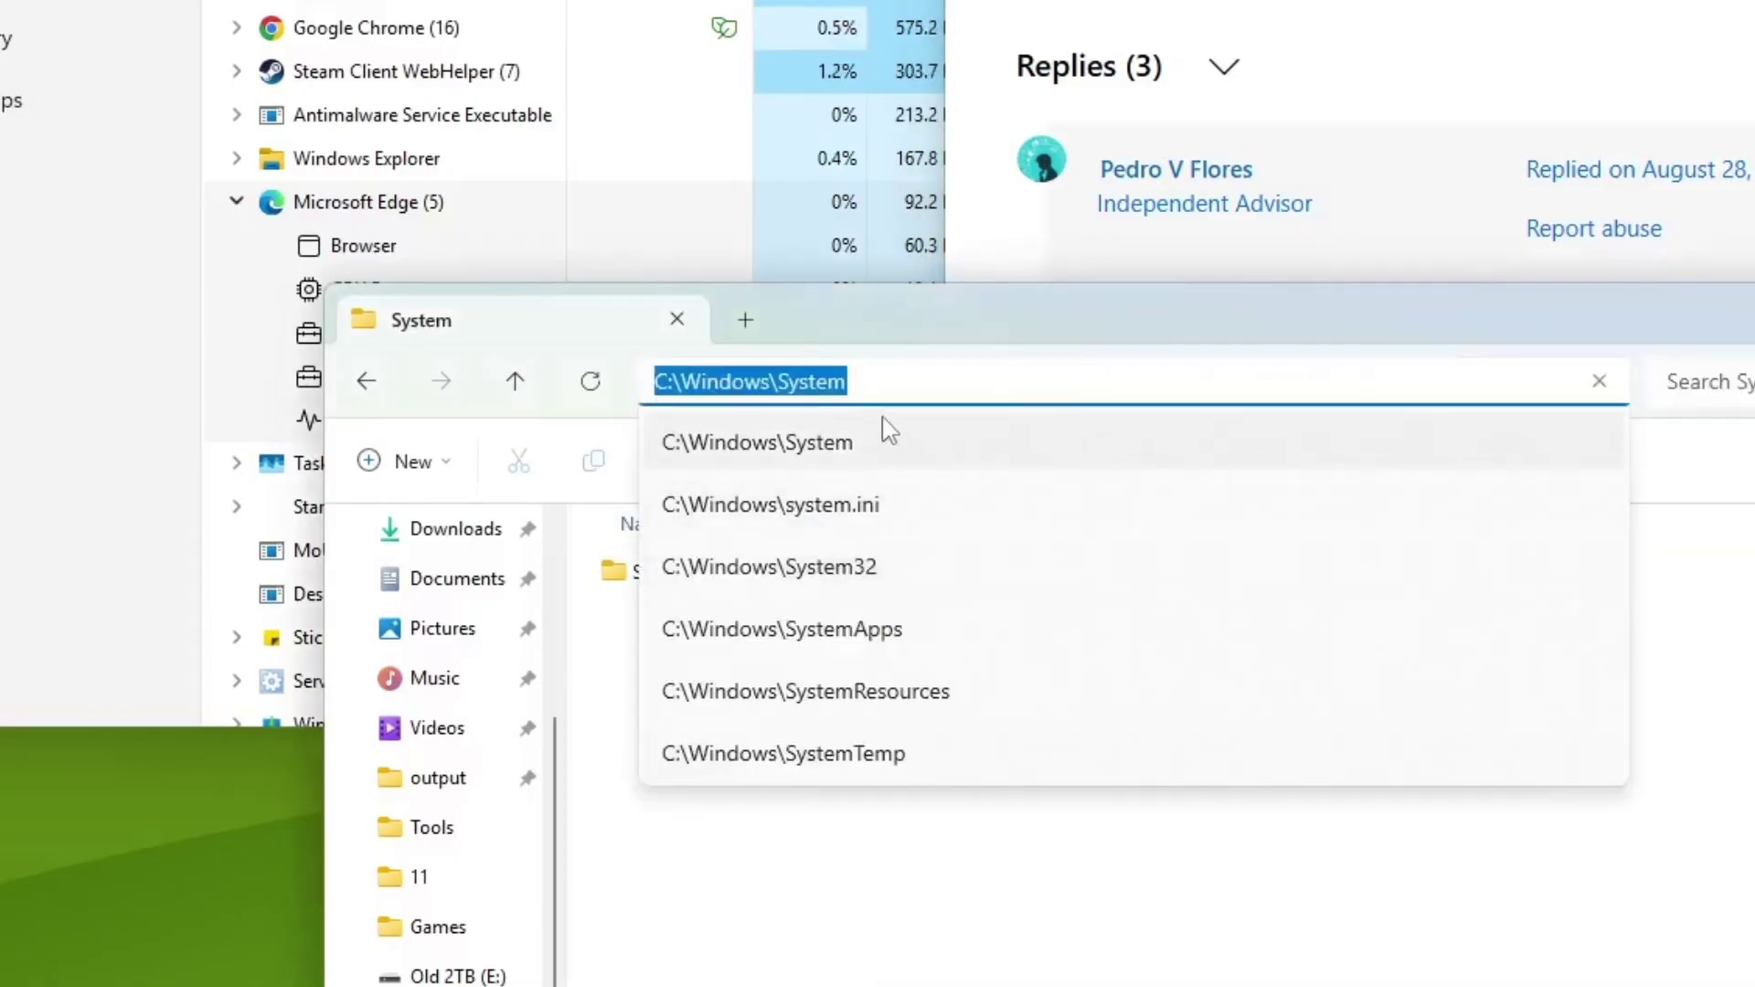
click(1599, 382)
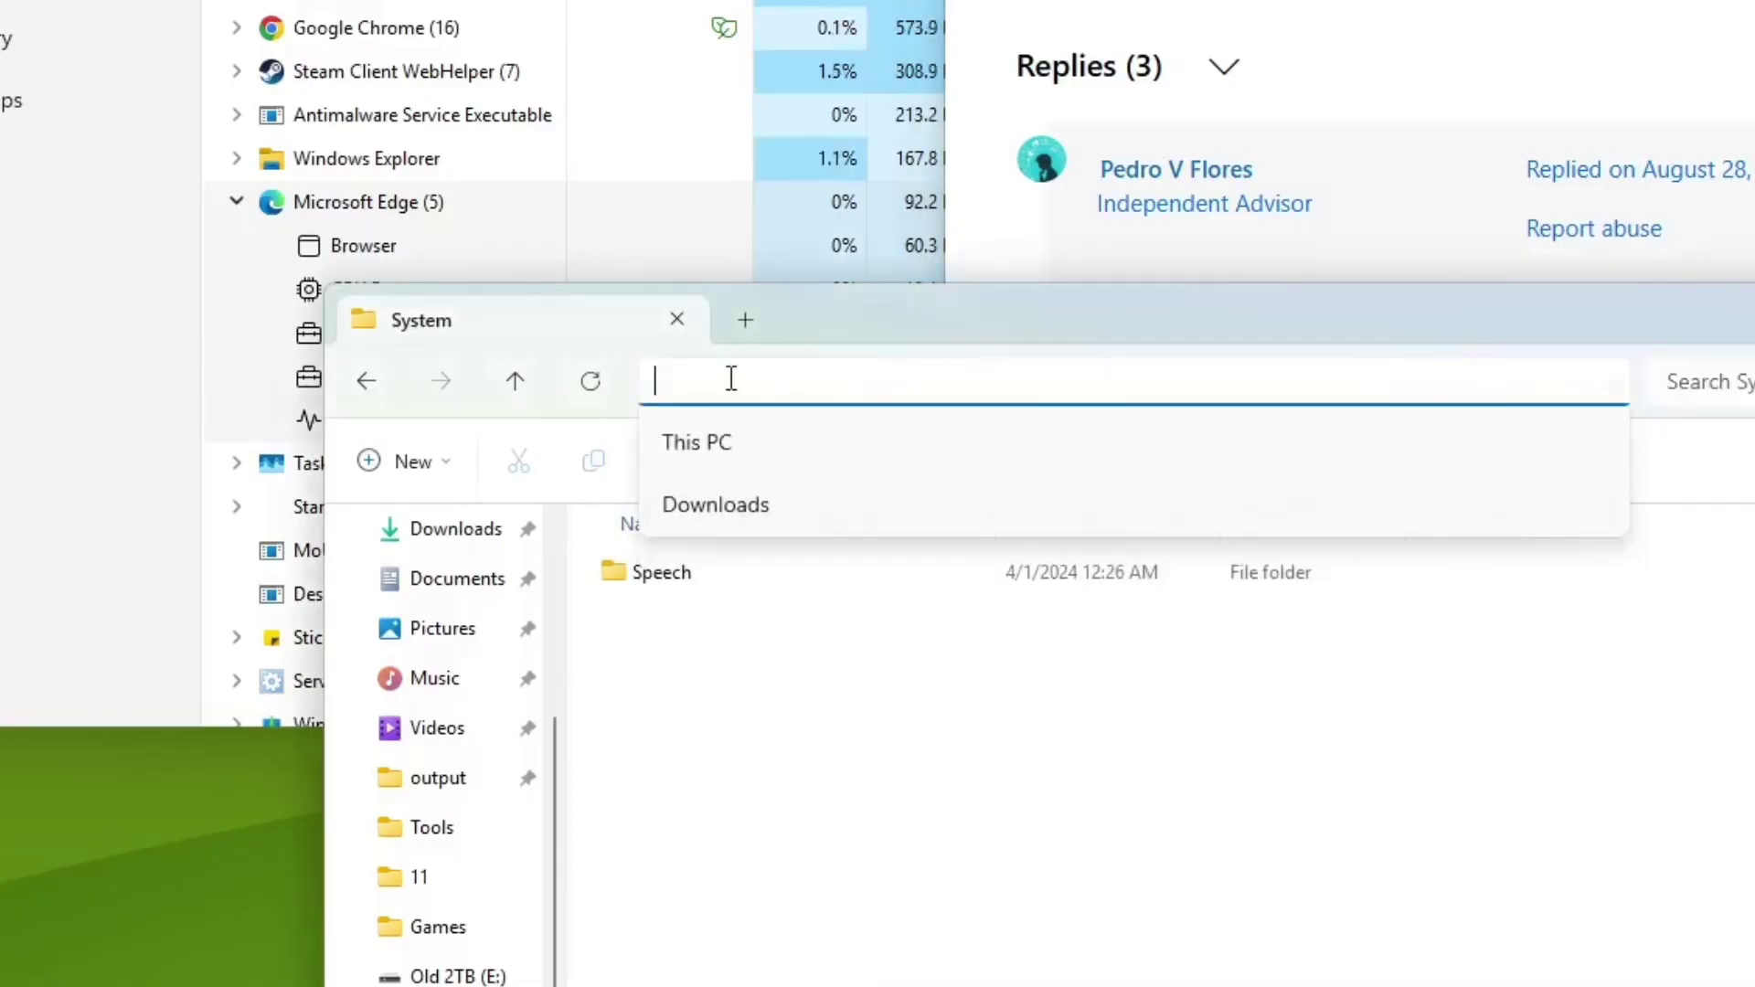
right_click(855, 391)
click(834, 425)
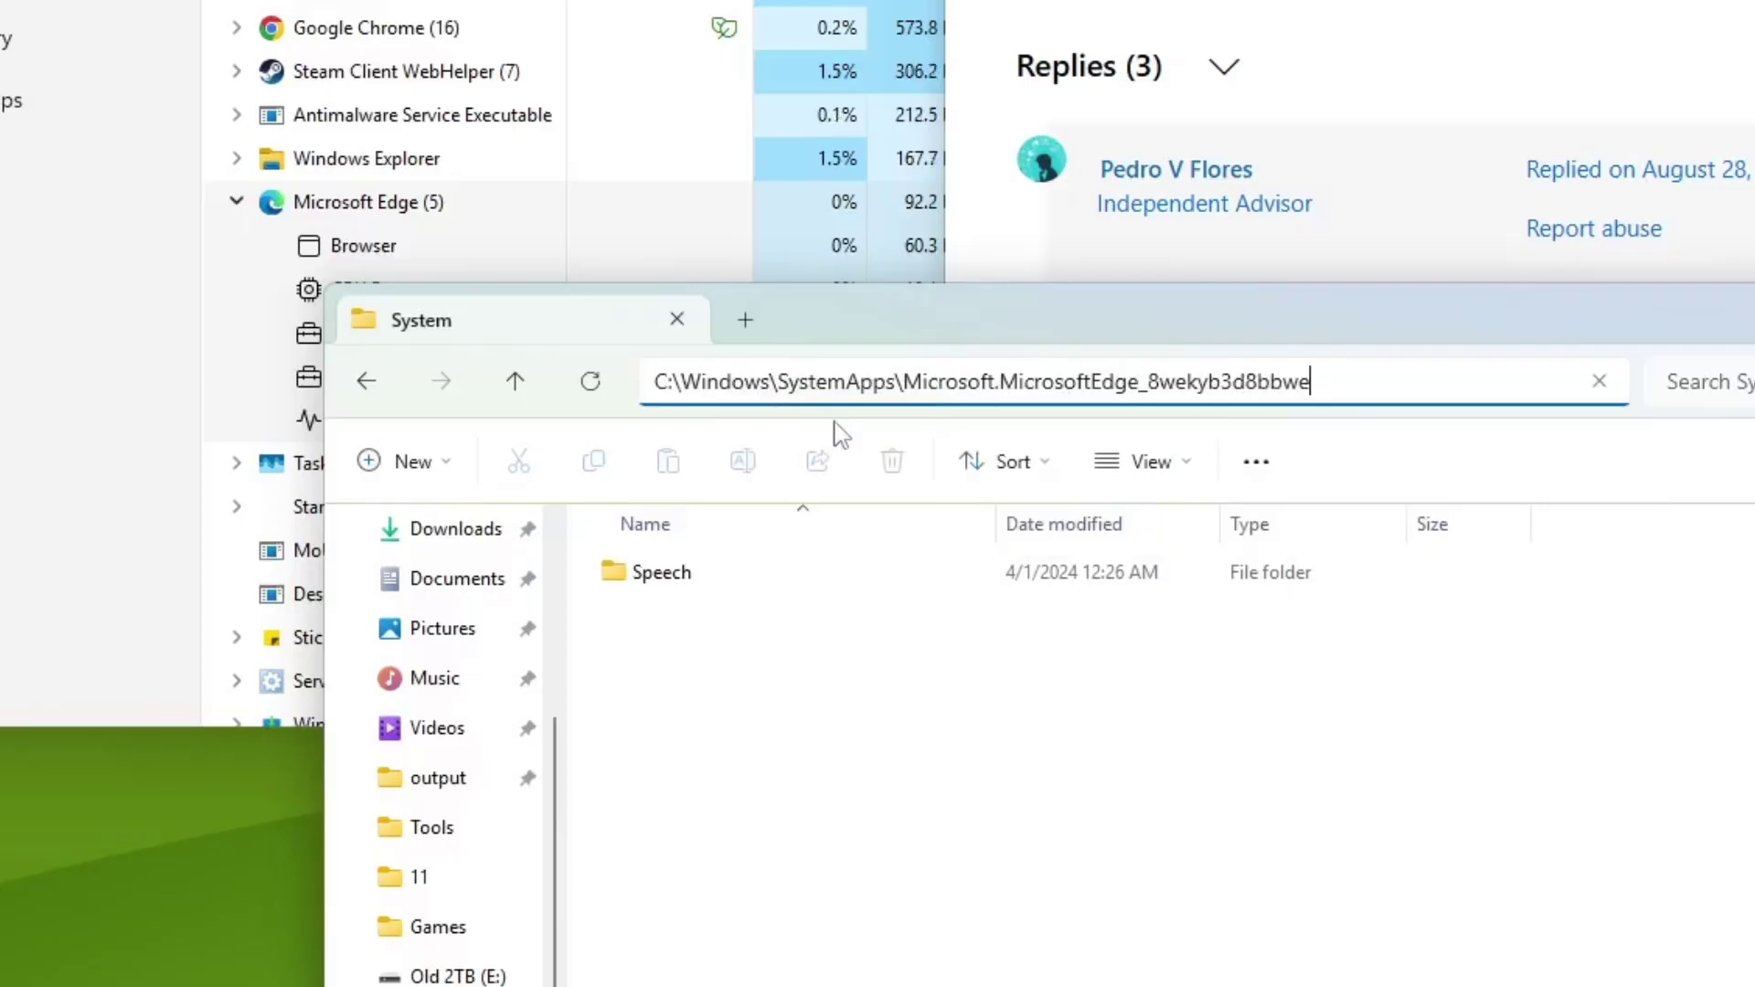
key(Return)
click(1580, 353)
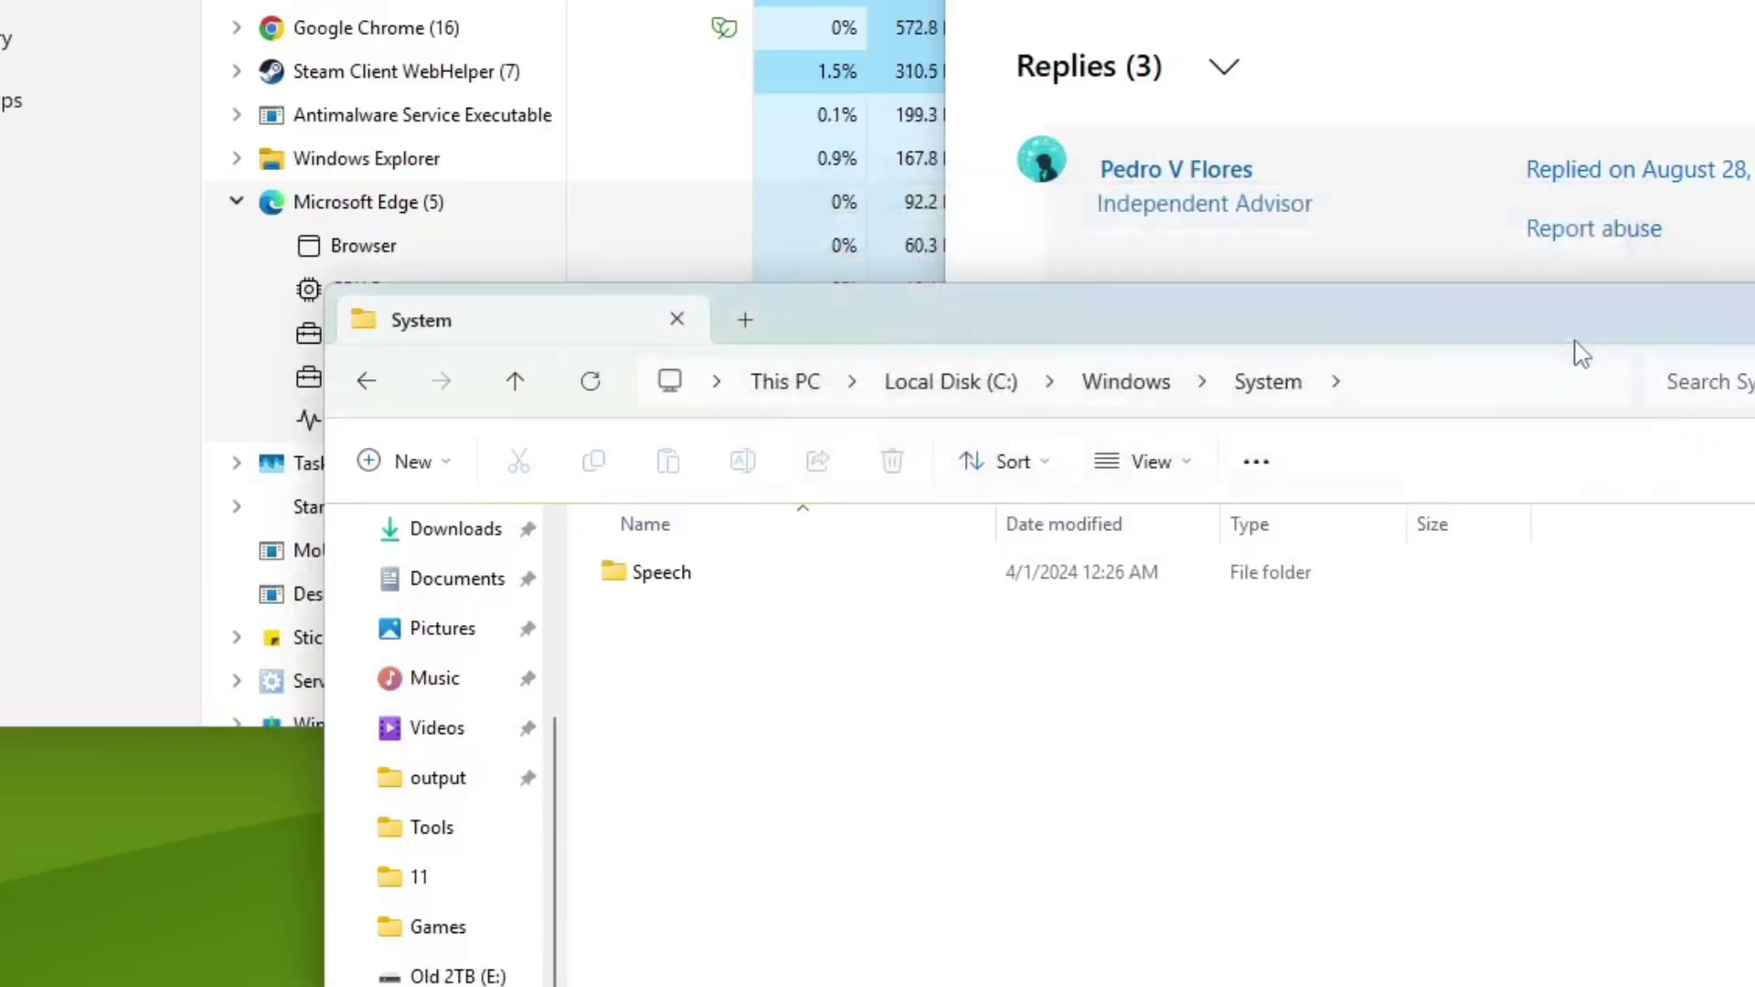
Step: Expand the thread's replies and scroll down to the SystemApps folder-renaming solution
click(1507, 69)
click(1304, 102)
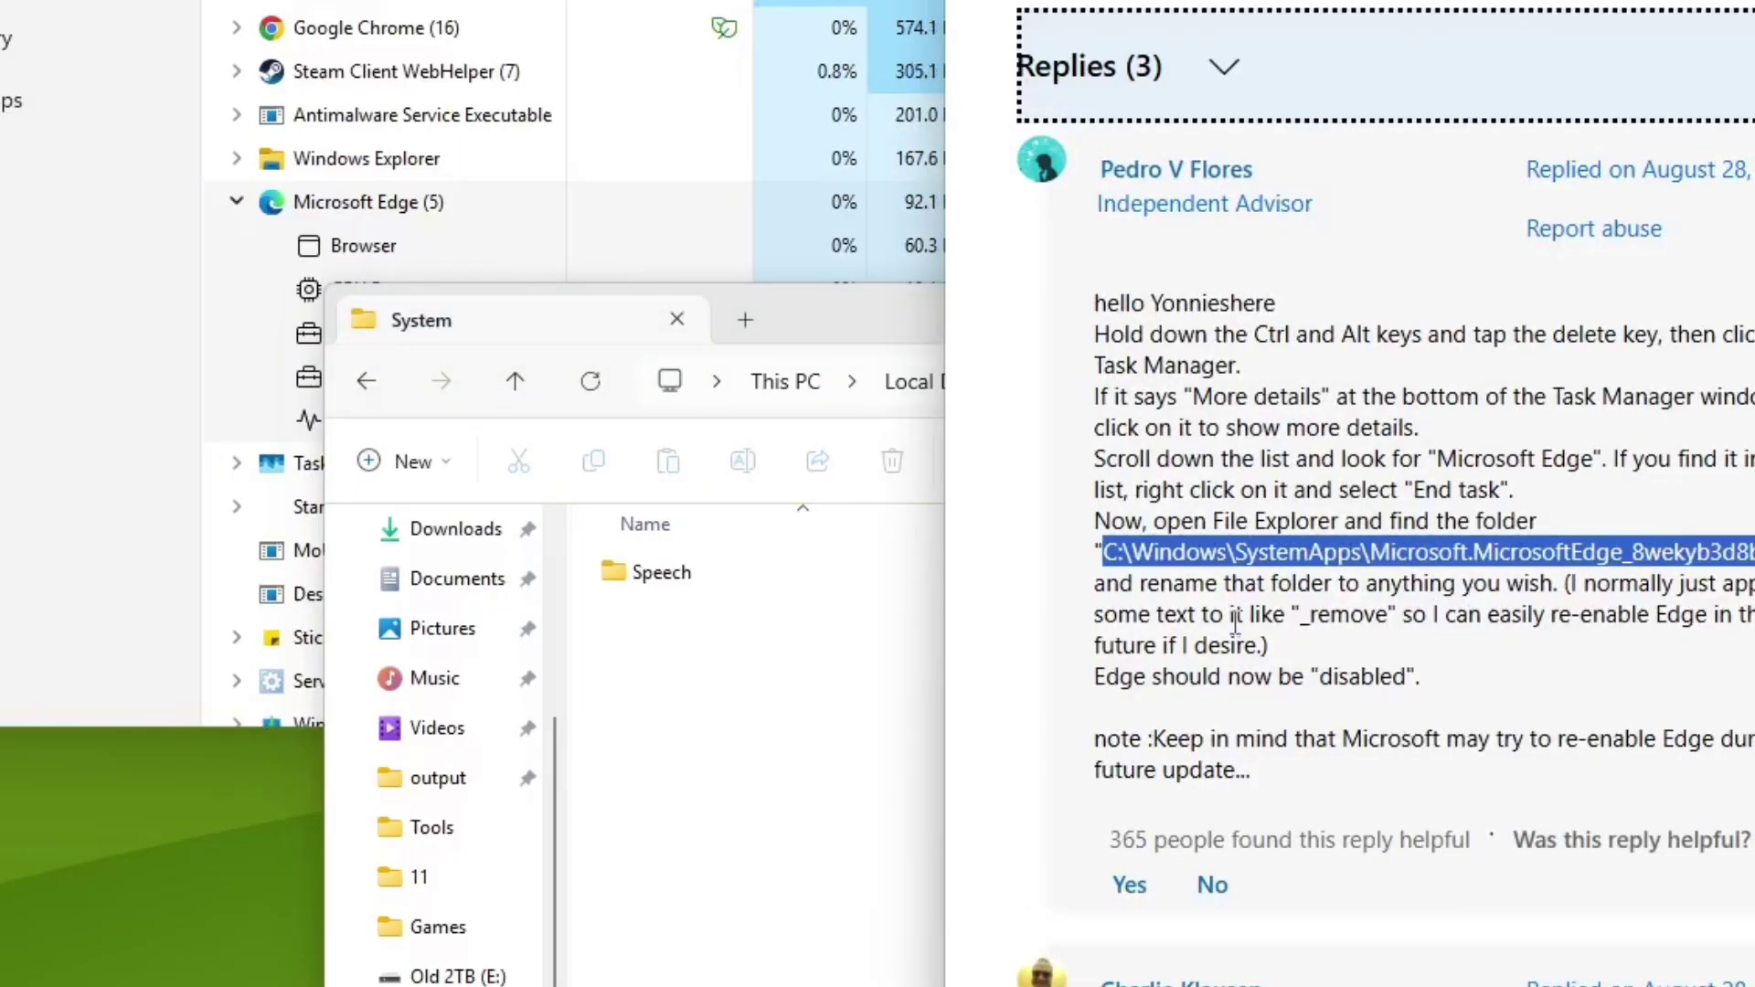
scroll(1236, 676, down, 8)
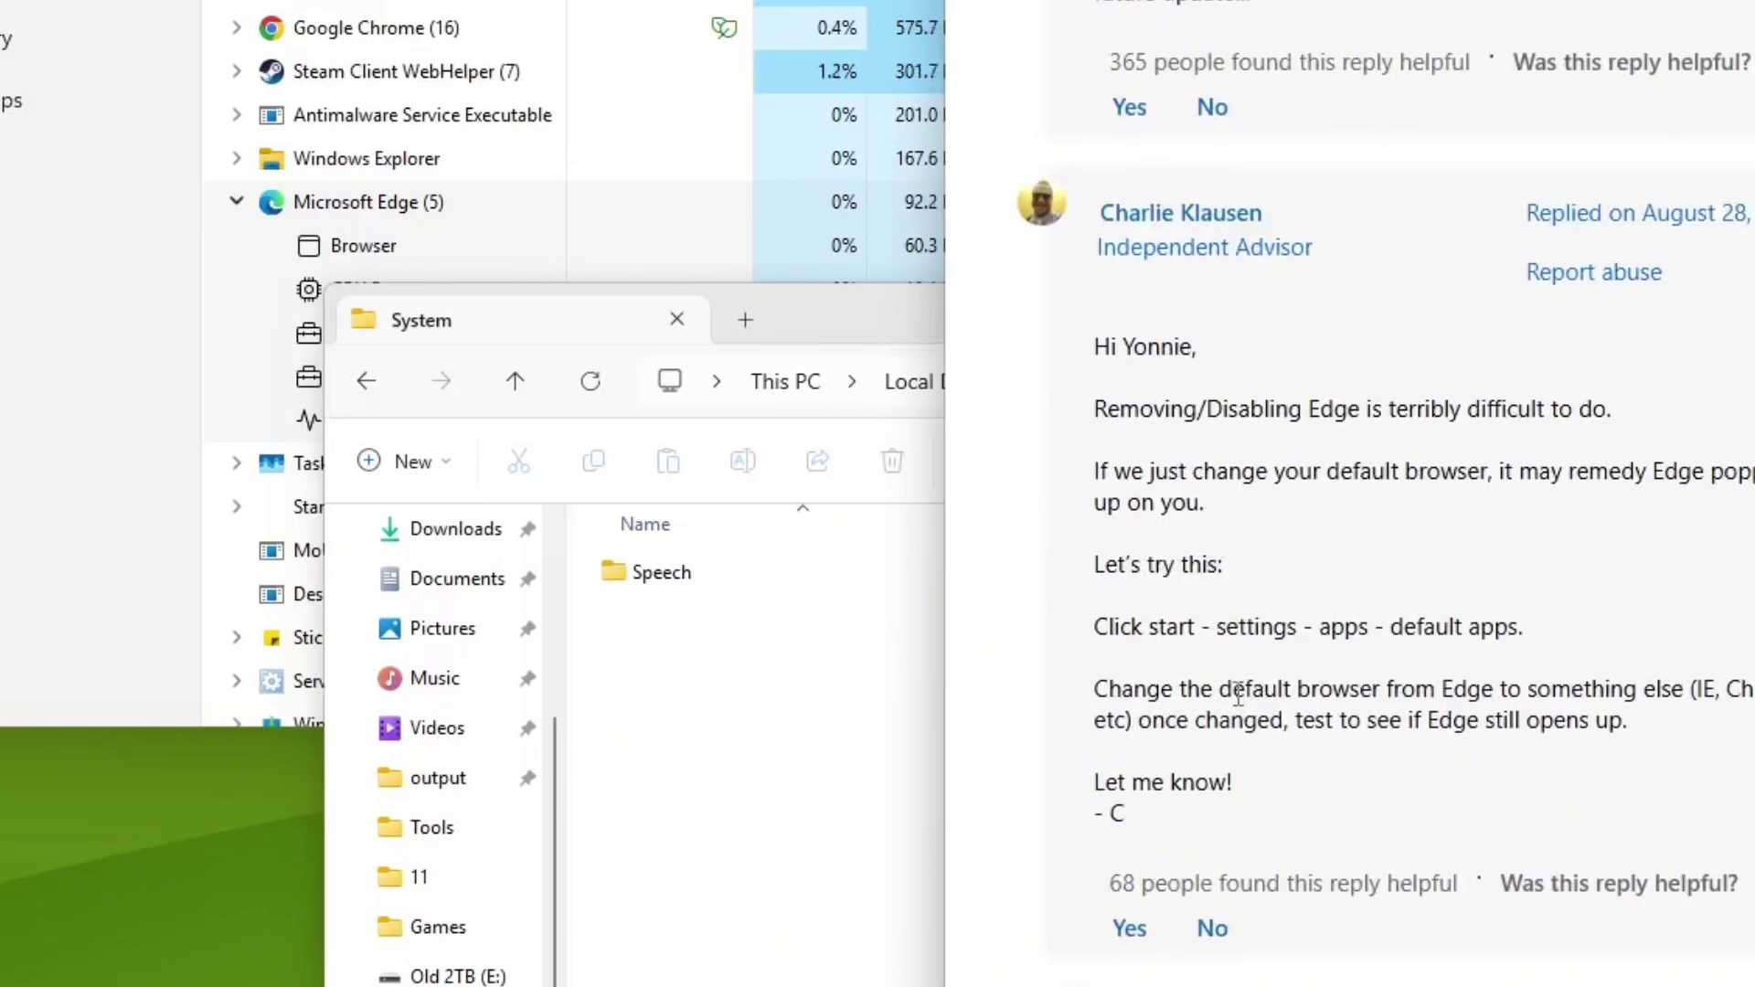
scroll(1238, 695, down, 2)
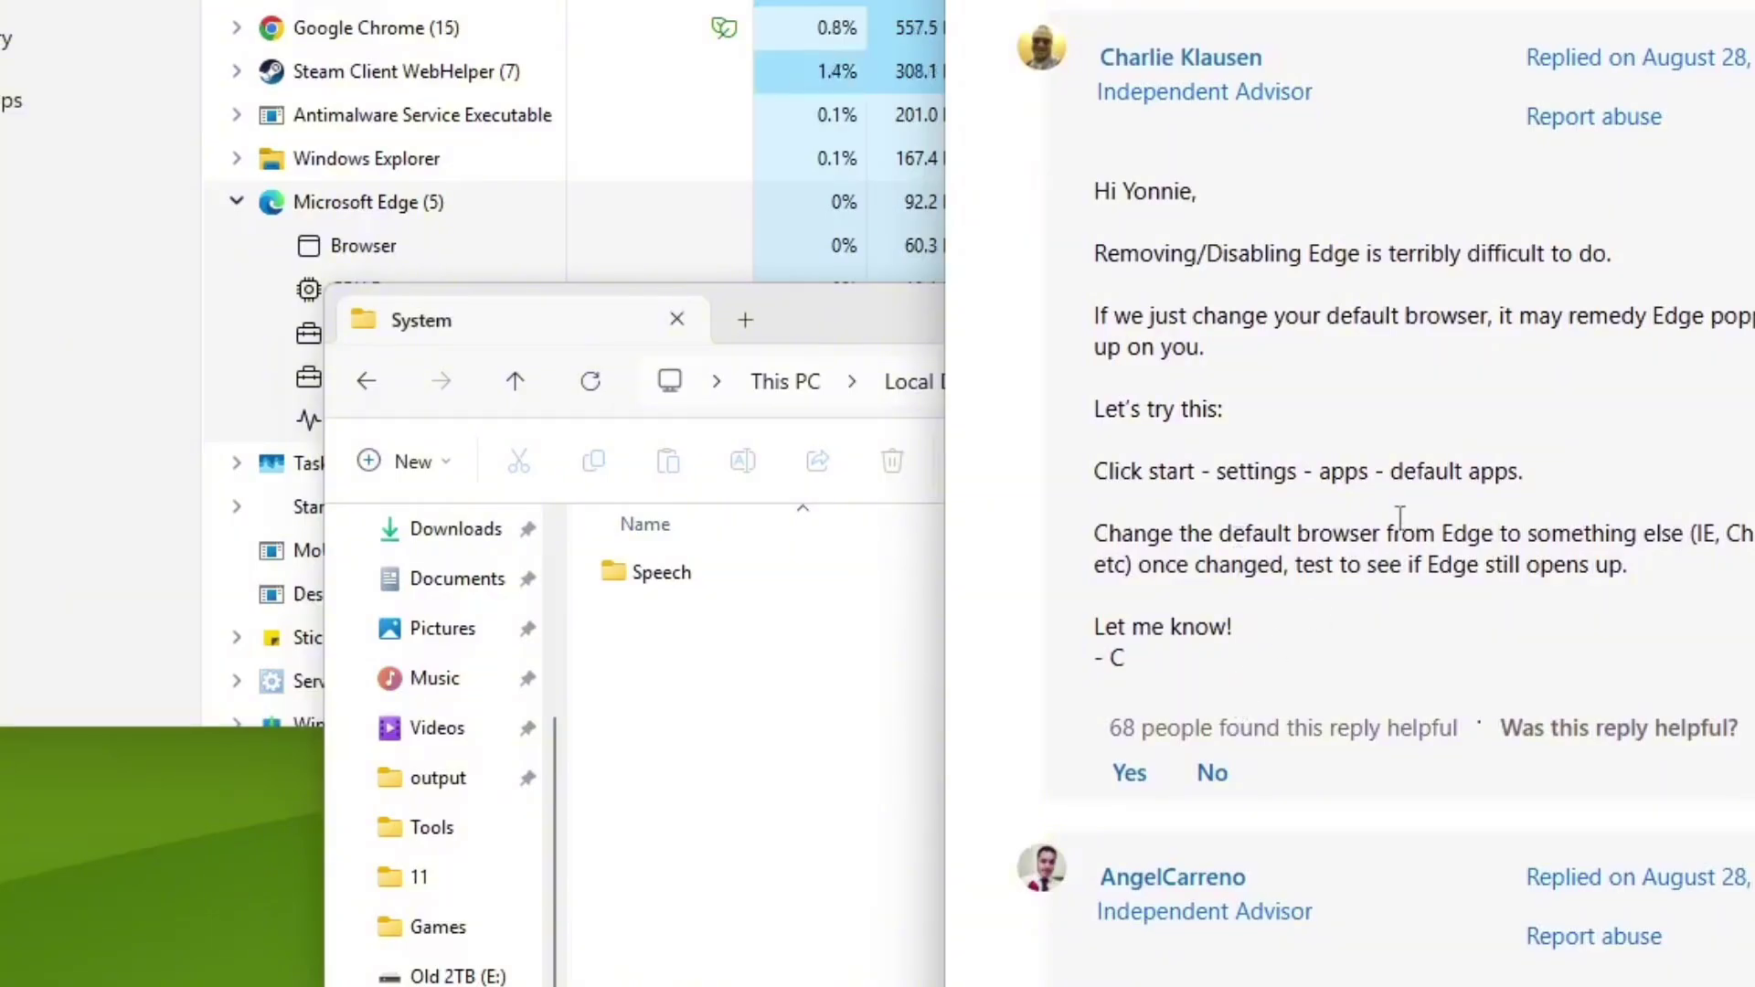
scroll(1167, 648, down, 8)
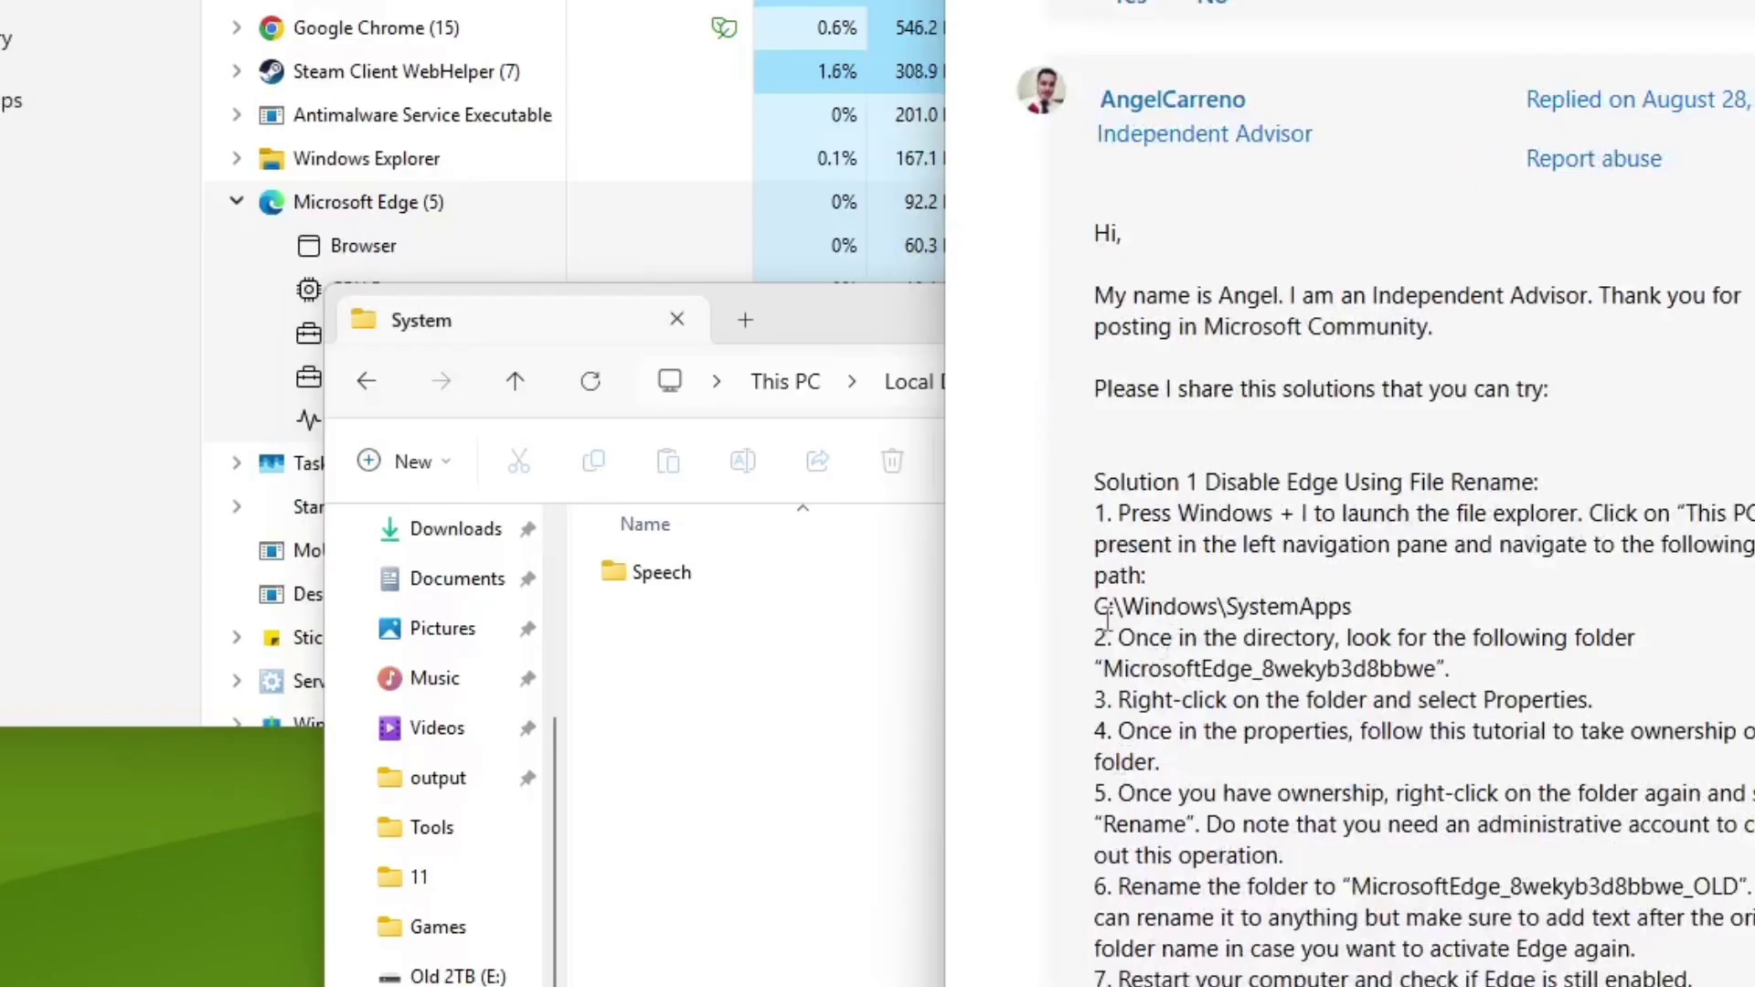
Step: Copy the C:\Windows\SystemApps path from the forum reply
drag(1354, 607, 1103, 606)
right_click(1156, 606)
click(1195, 643)
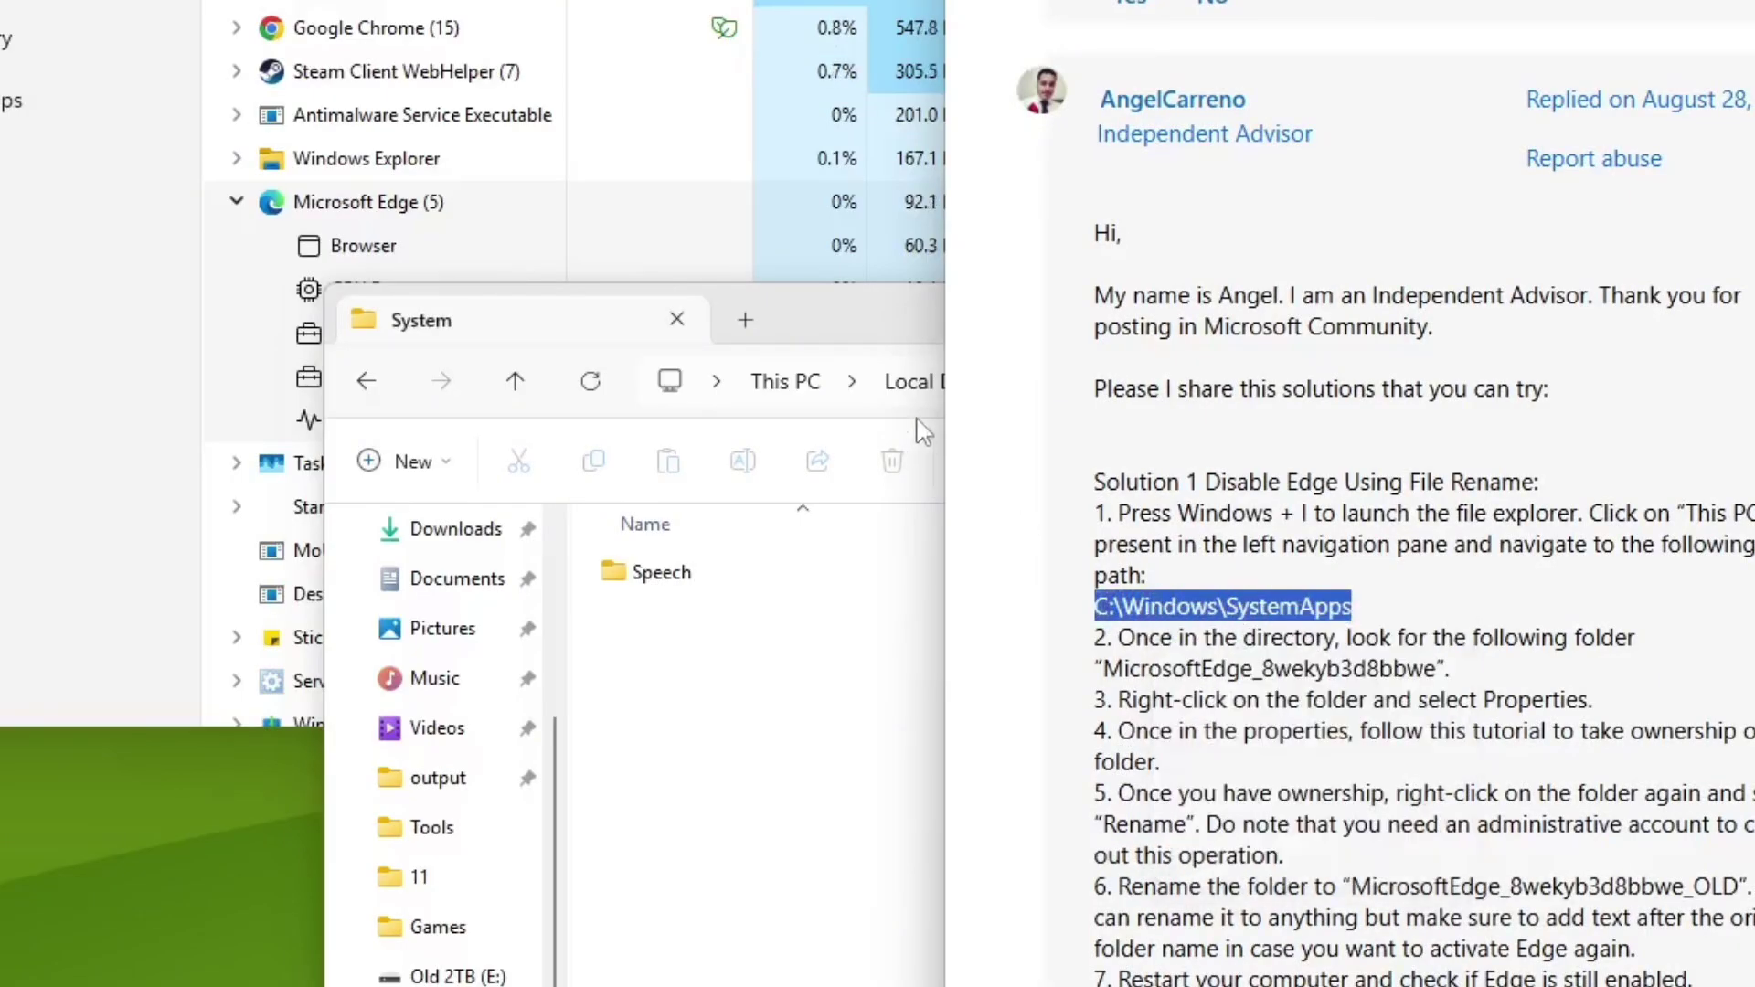
click(851, 381)
Step: Paste the path into Explorer's address bar and open the SystemApps folder
click(1396, 391)
click(1391, 384)
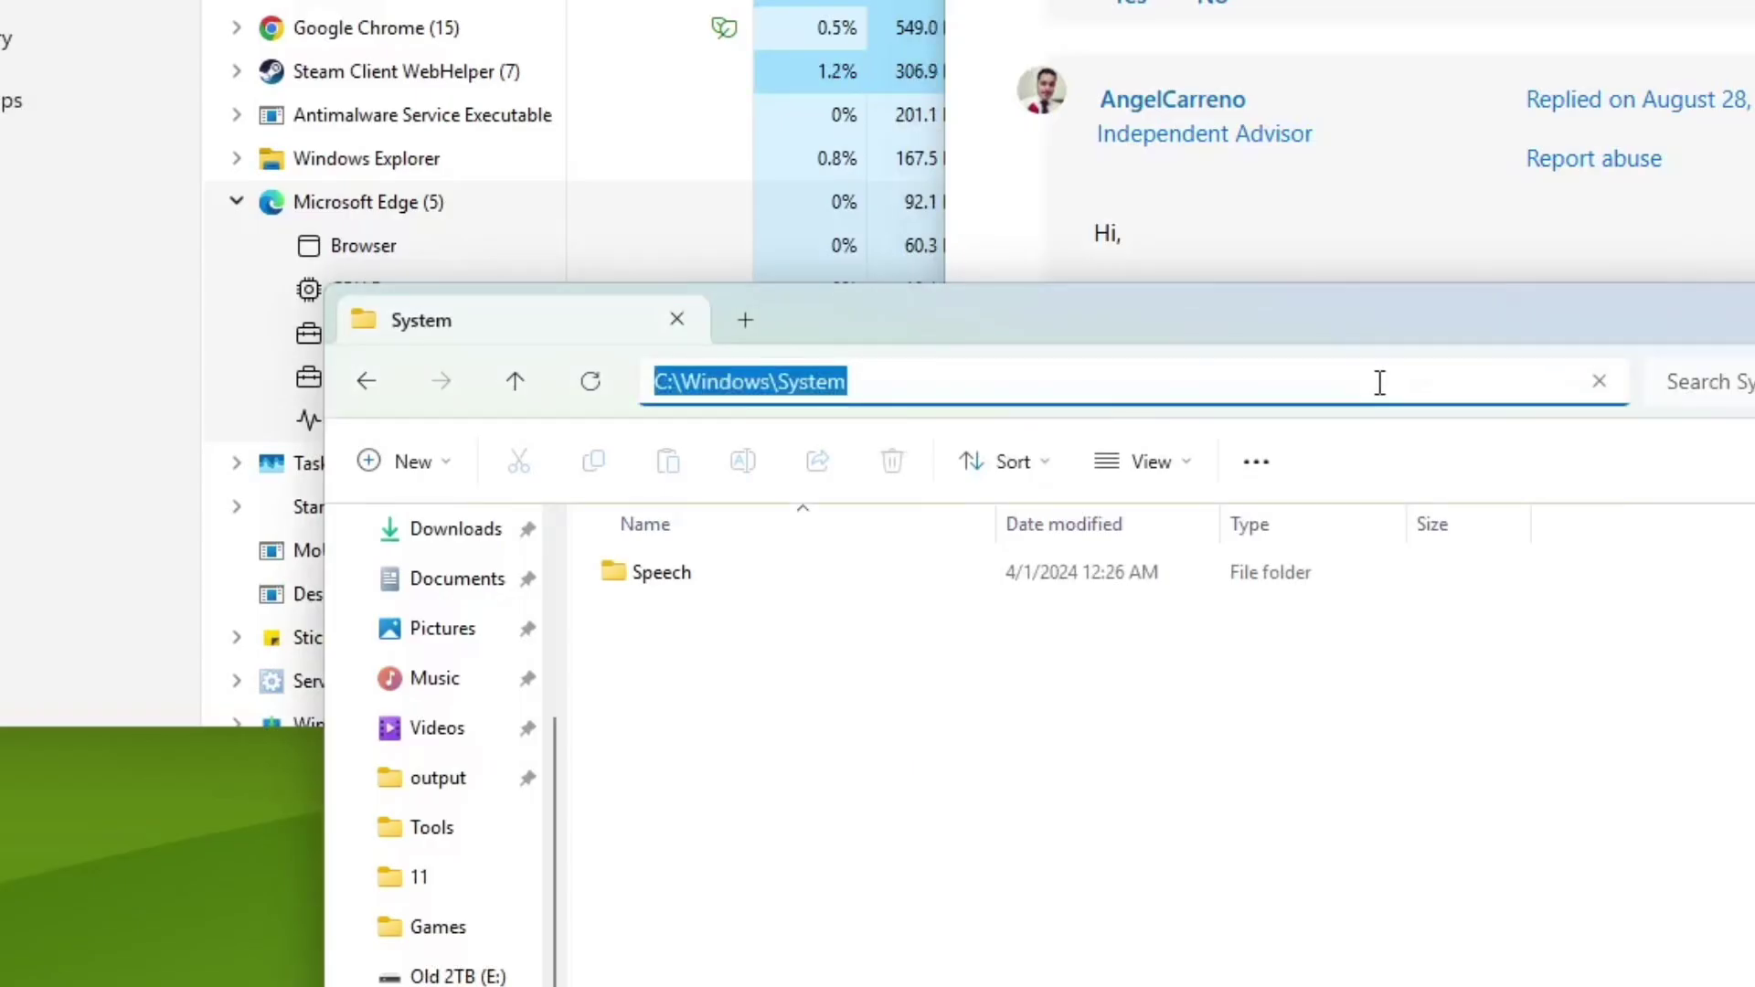
key(BackSpace)
right_click(1382, 384)
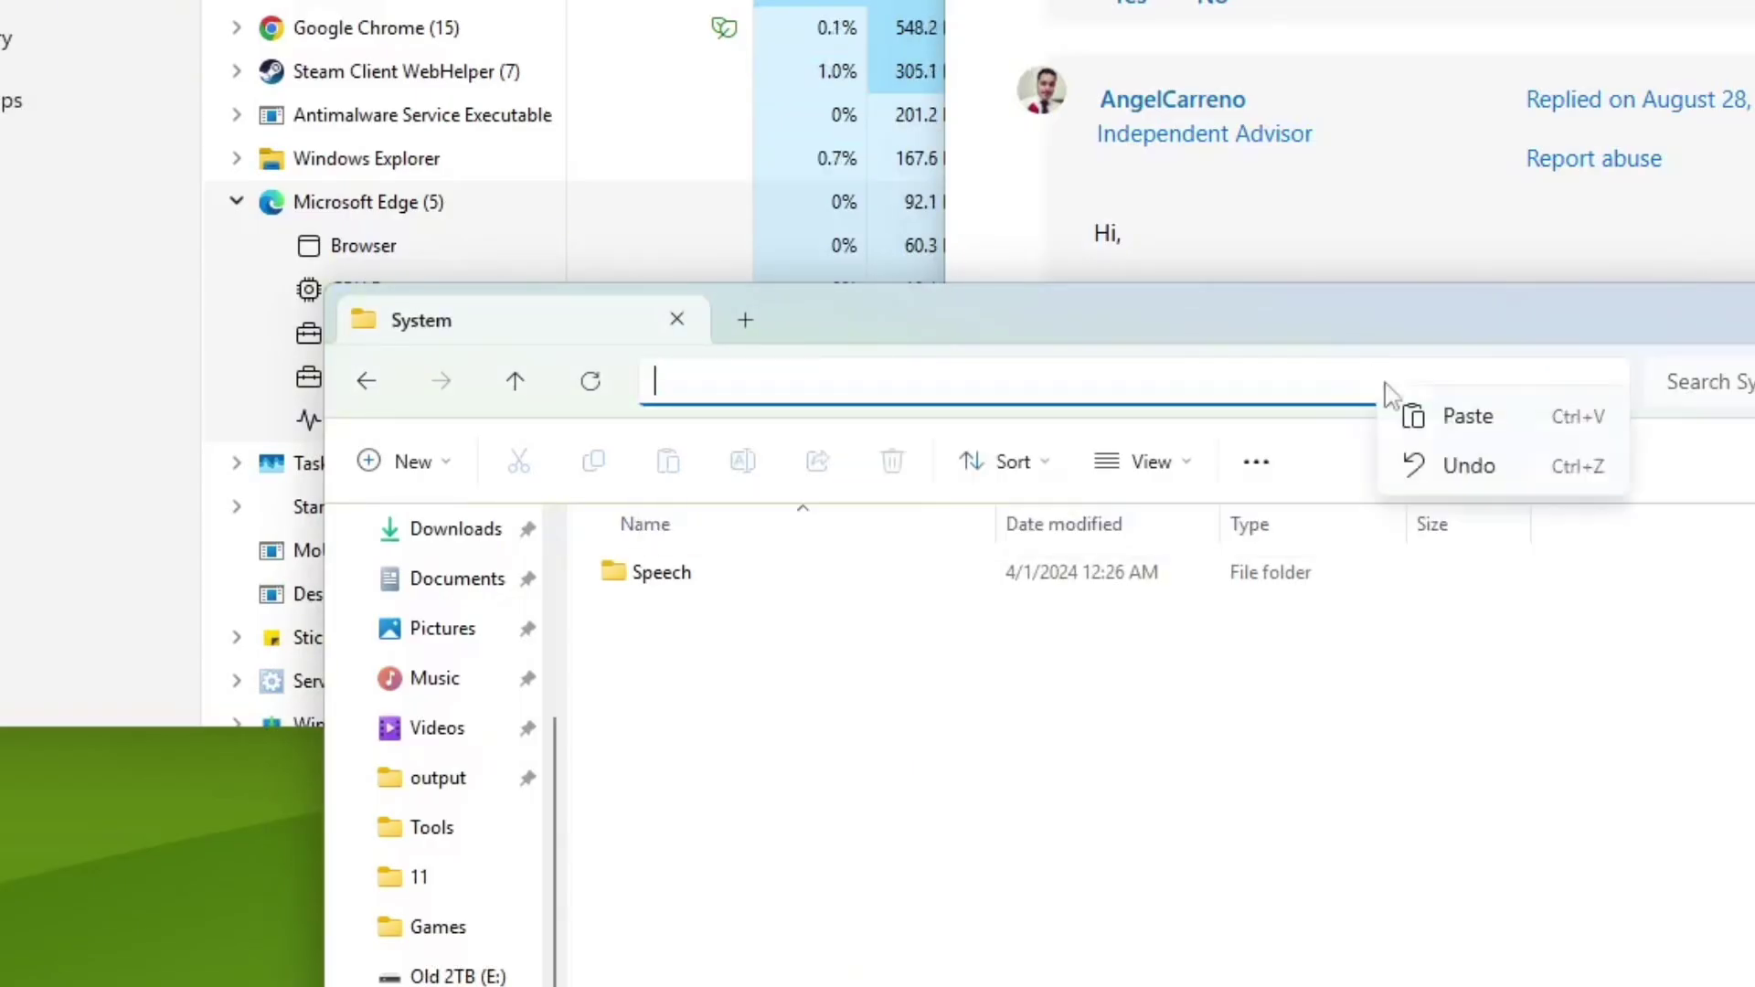
click(1463, 416)
key(Return)
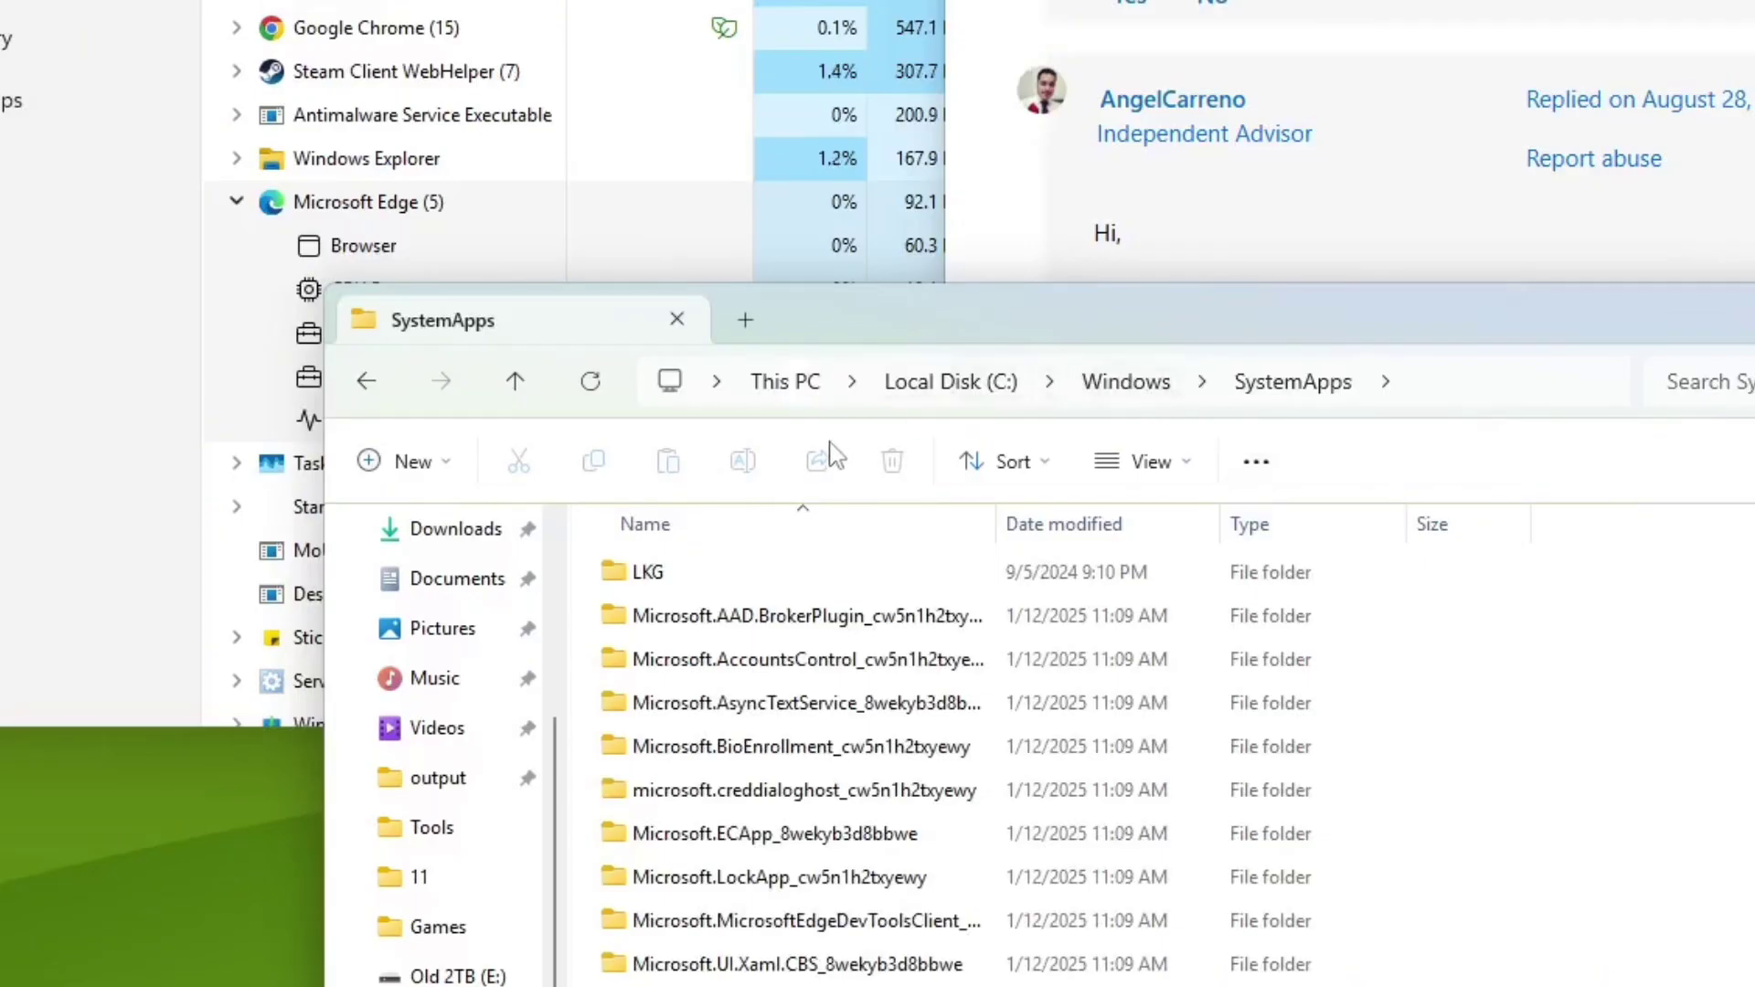
scroll(1512, 241, up, 10)
scroll(1511, 240, down, 8)
scroll(1511, 240, down, 4)
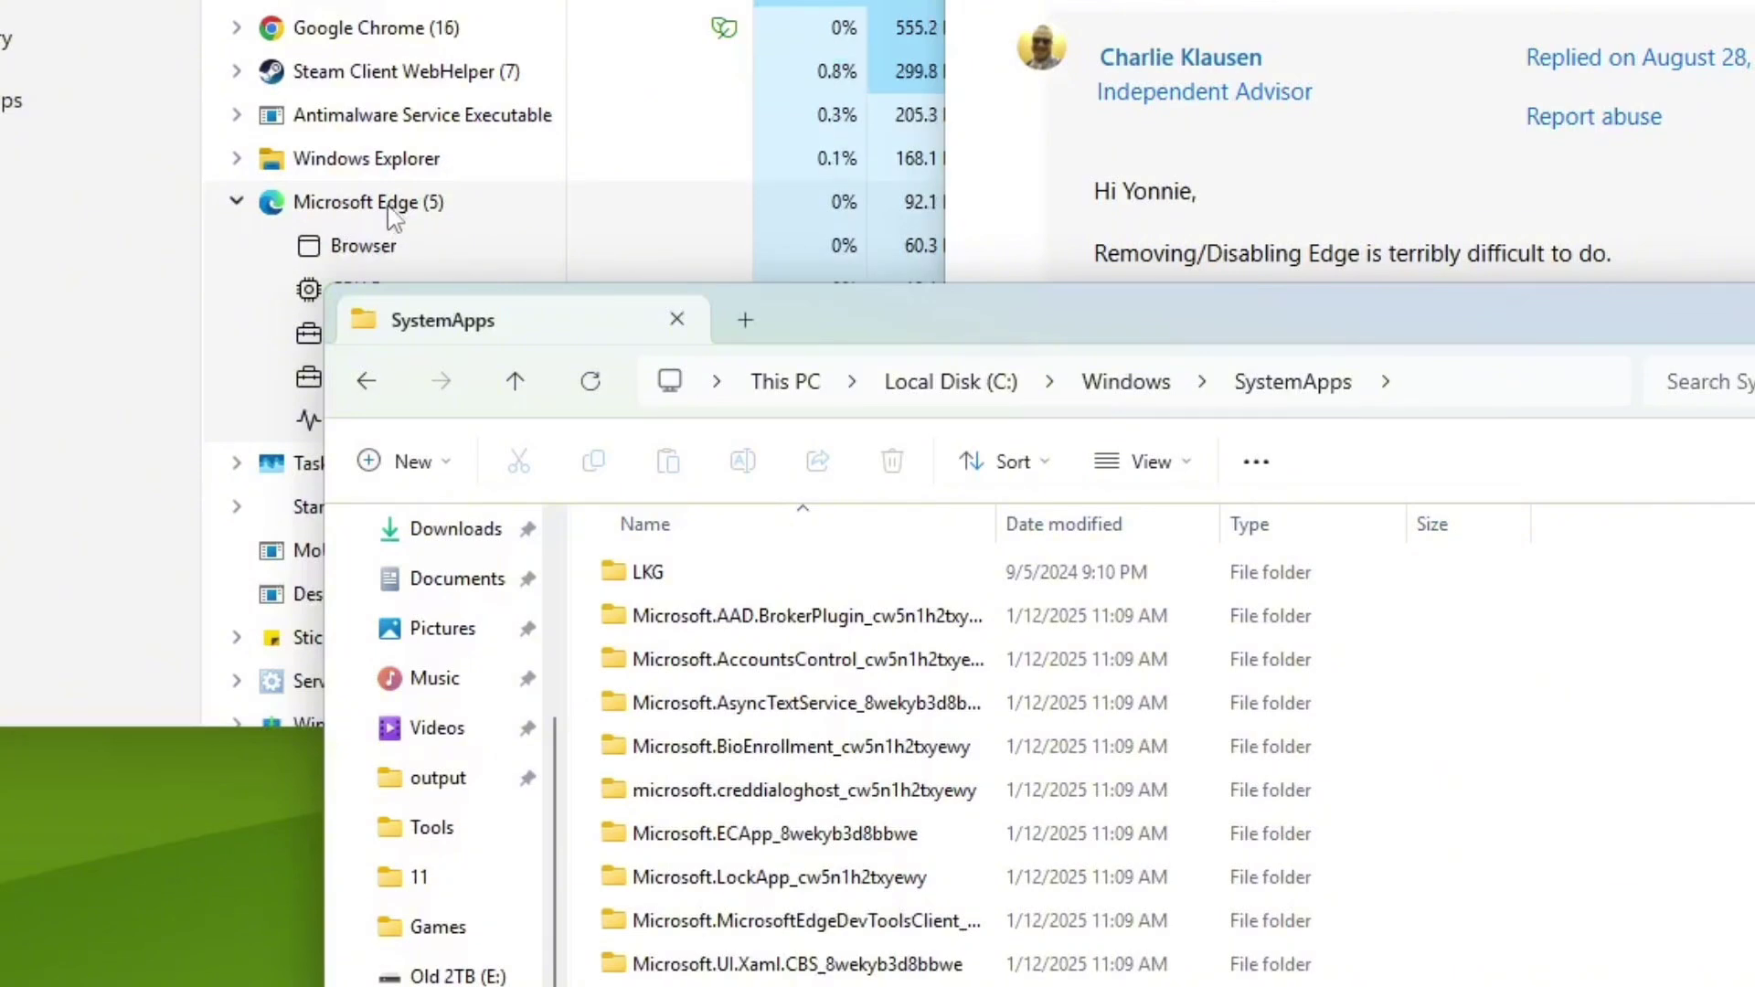
Step: End the Microsoft Edge task, then arrange the SystemApps and forum windows side by side
right_click(393, 210)
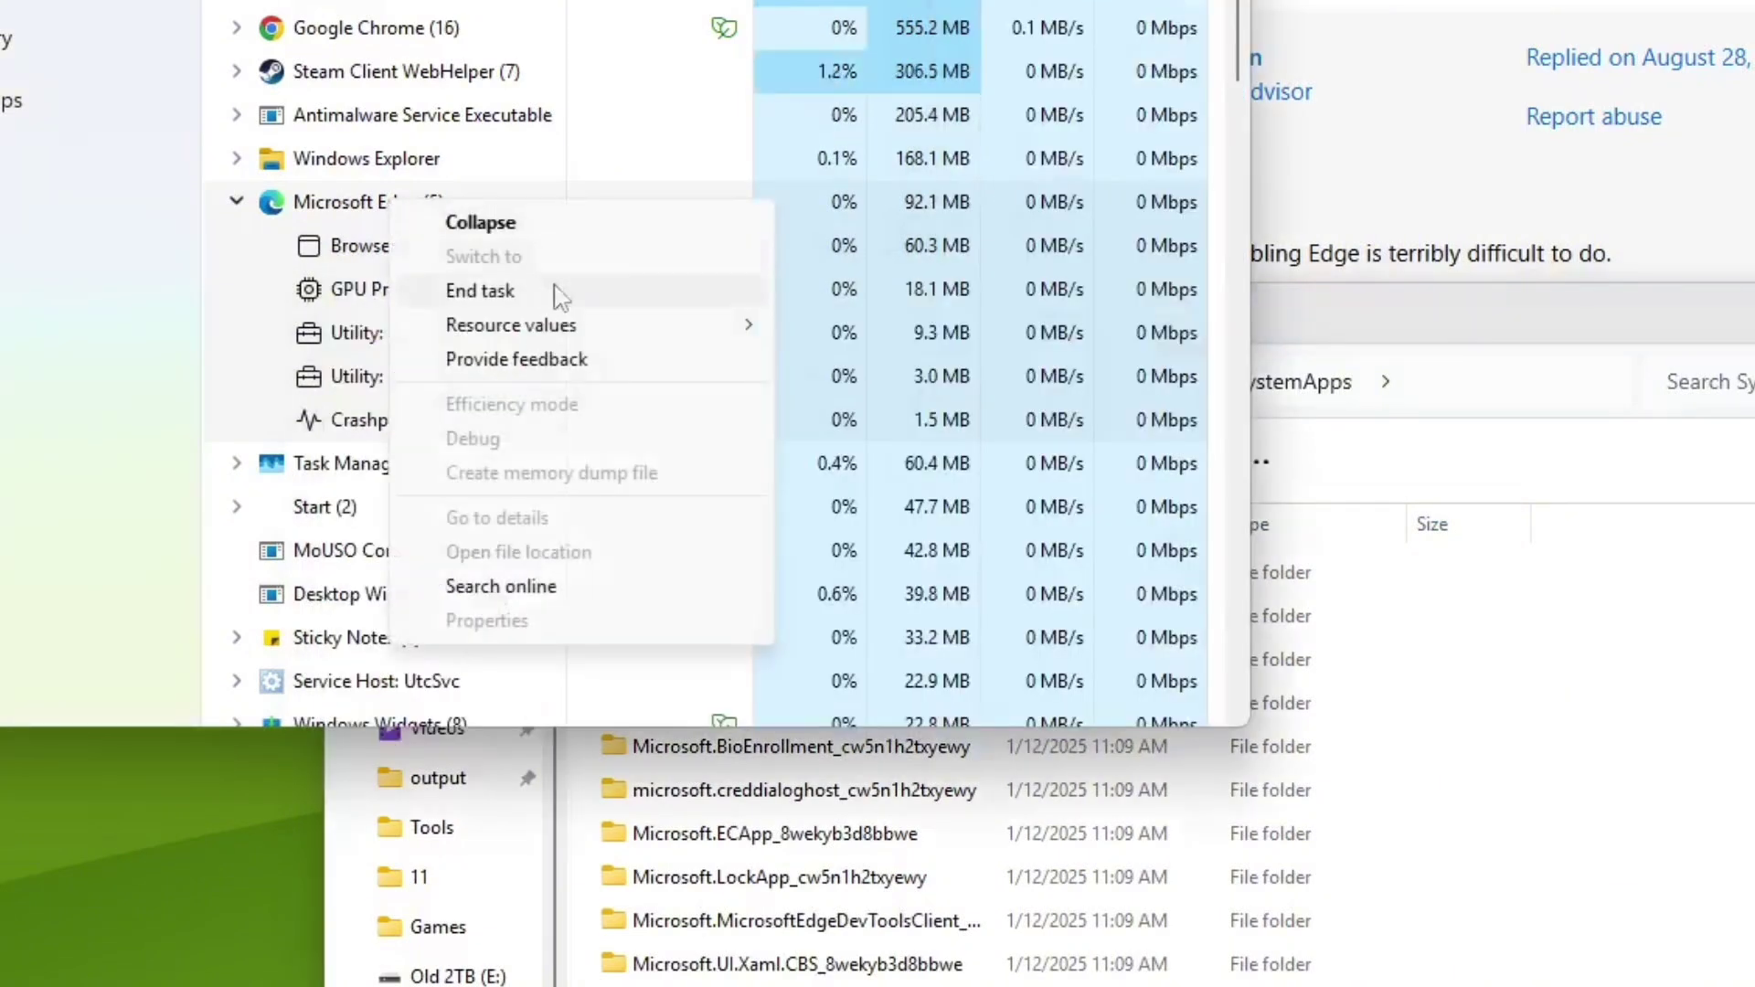
click(537, 291)
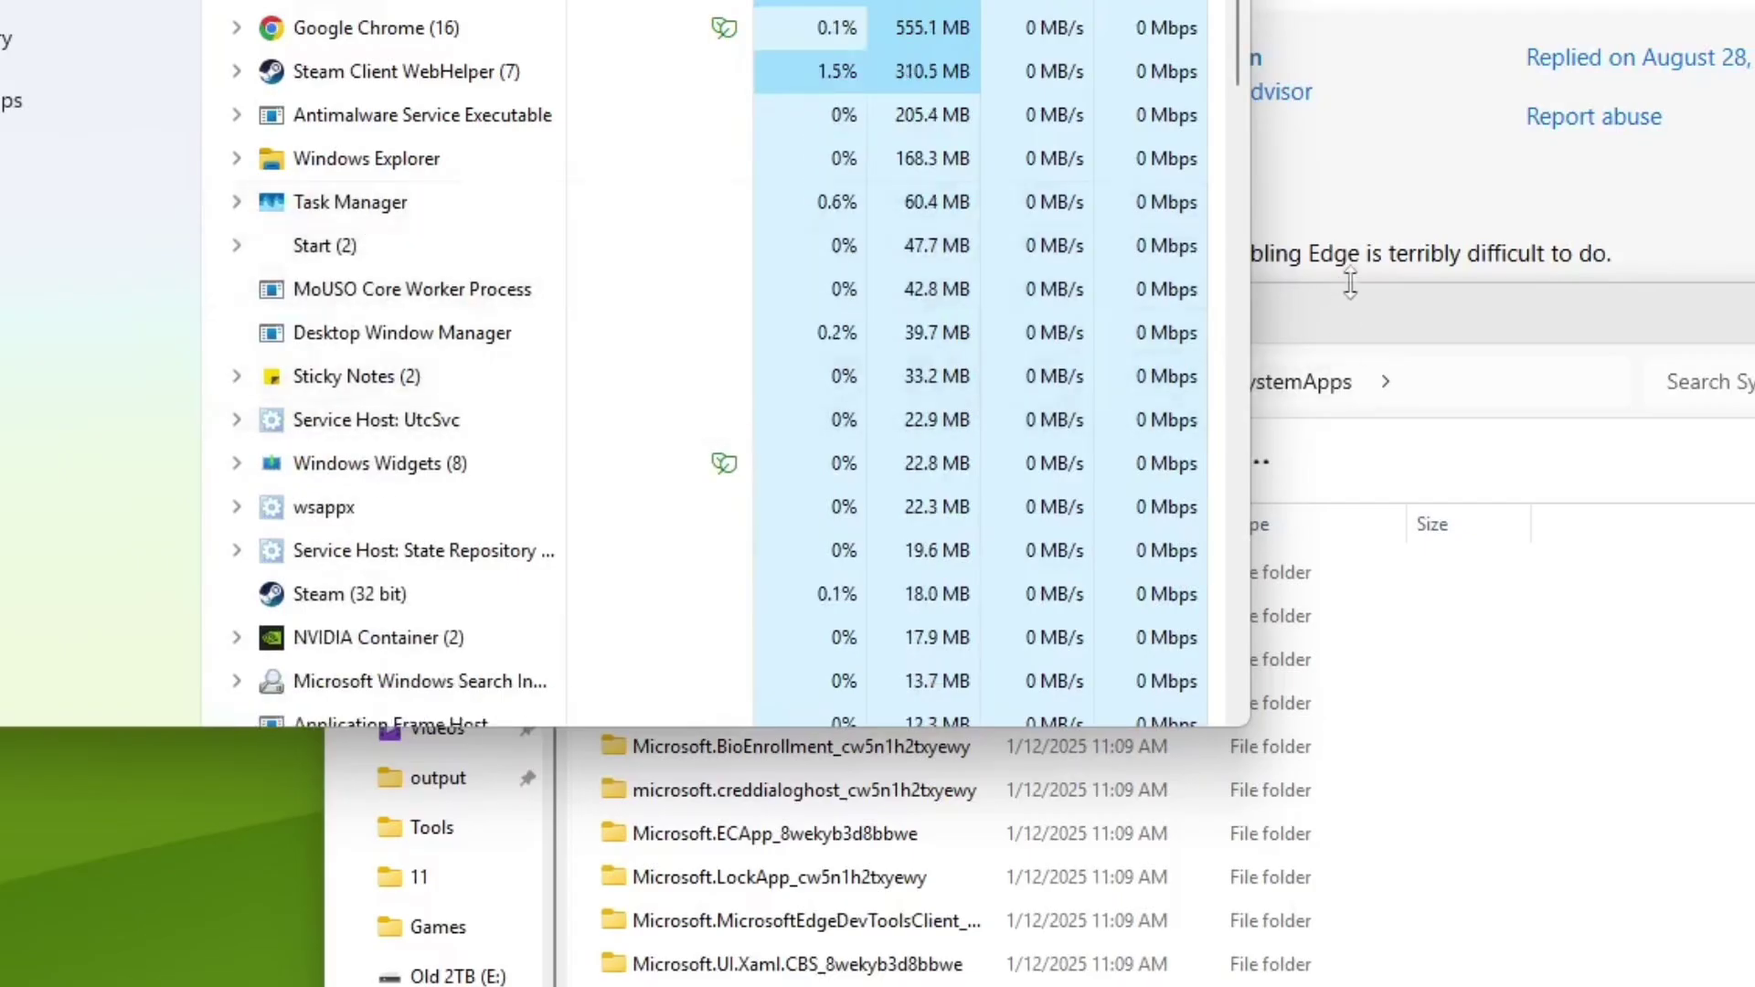
click(1536, 309)
click(1543, 270)
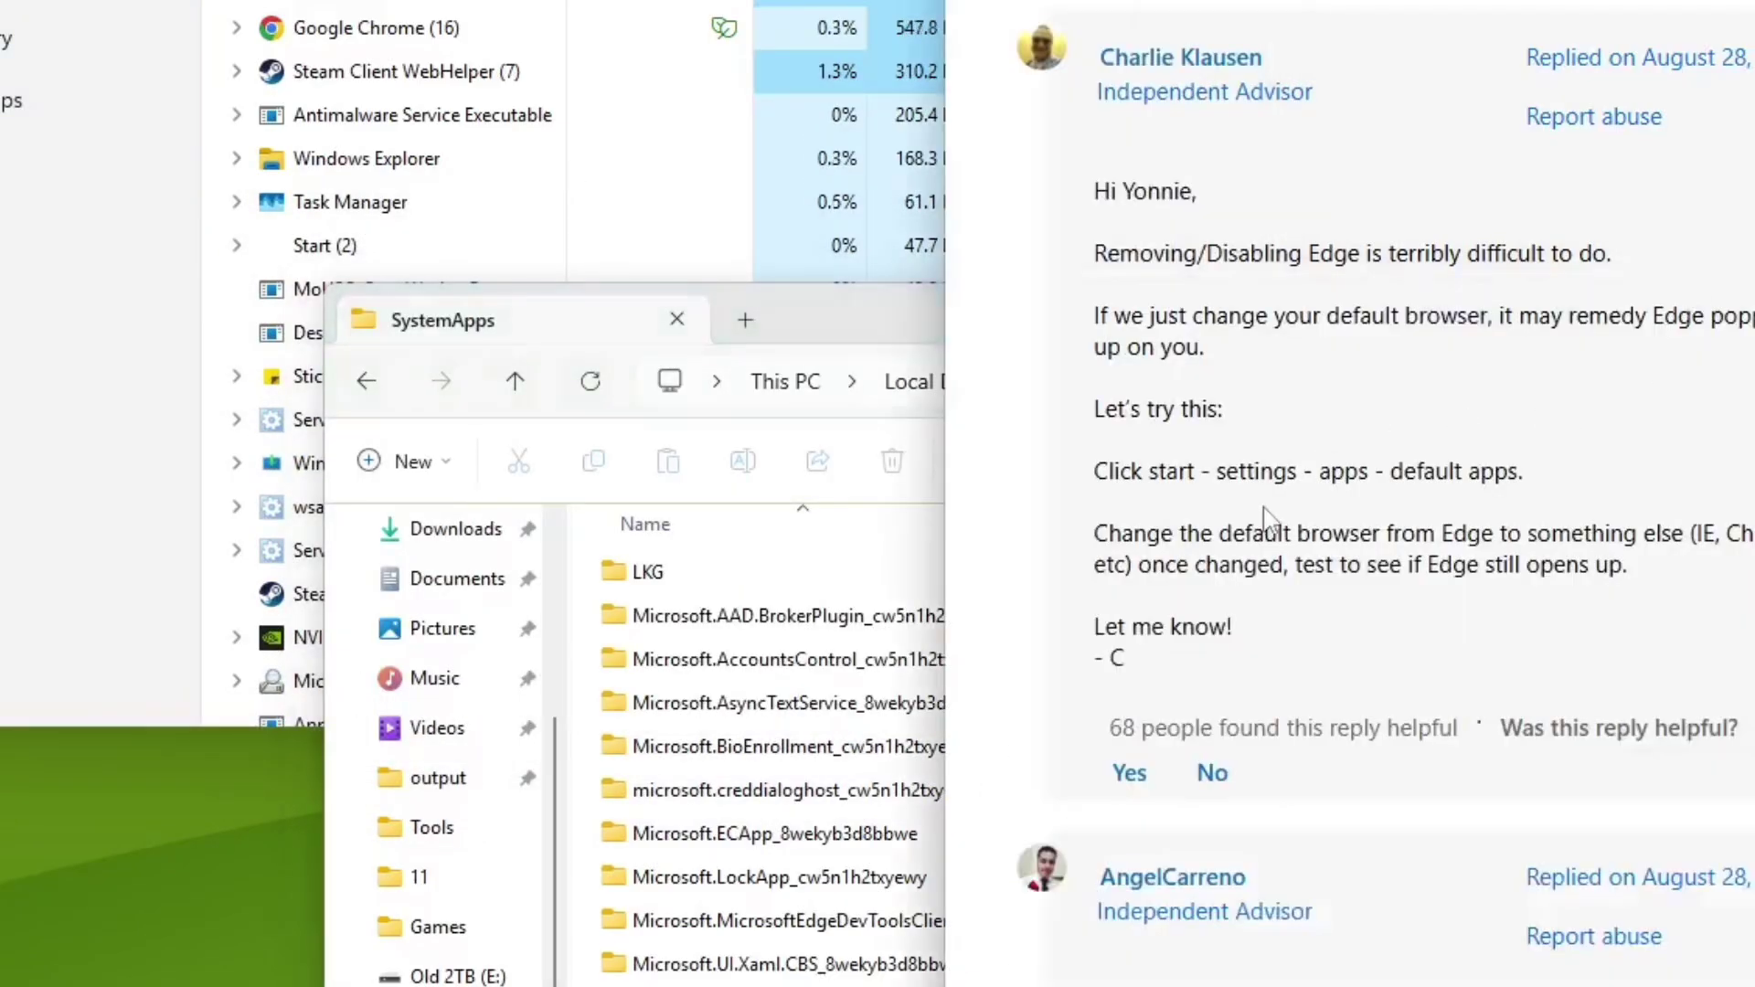
scroll(1270, 519, down, 10)
scroll(1270, 518, down, 2)
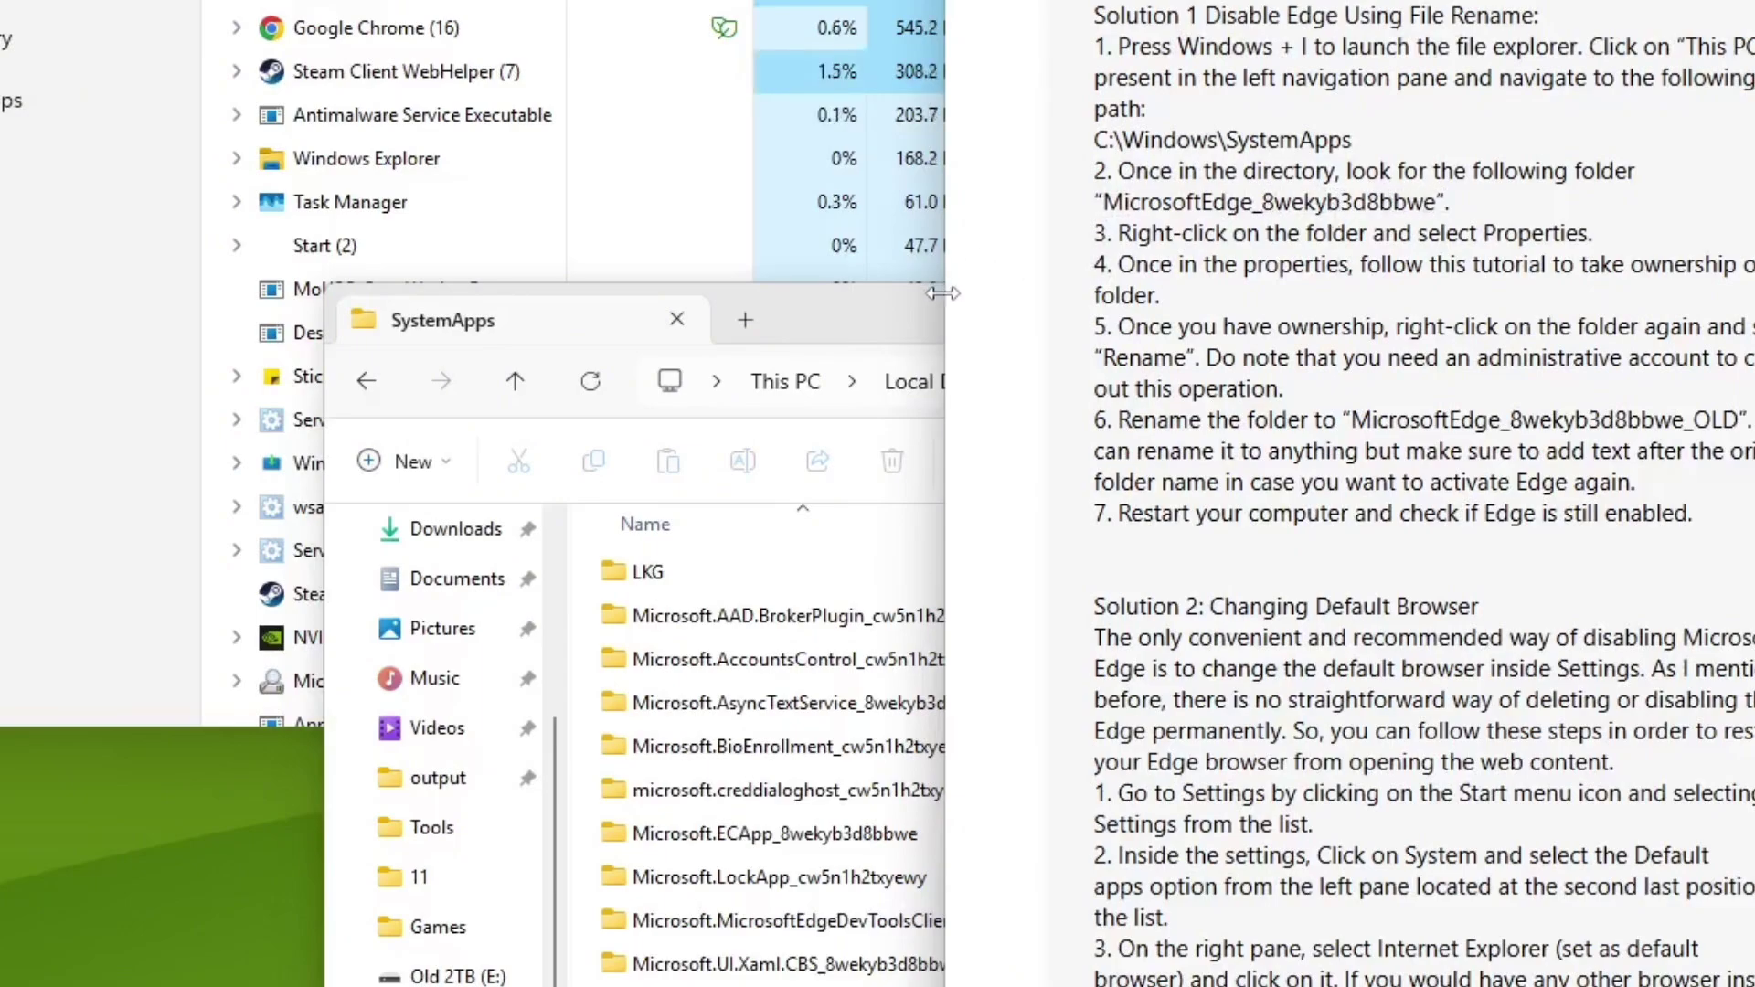
drag(860, 311, 535, 157)
drag(950, 118, 1102, 93)
Step: Sort SystemApps by name in reverse and peek into the Microsoft.MicrosoftEdgeDevToolsClient folder
click(1710, 567)
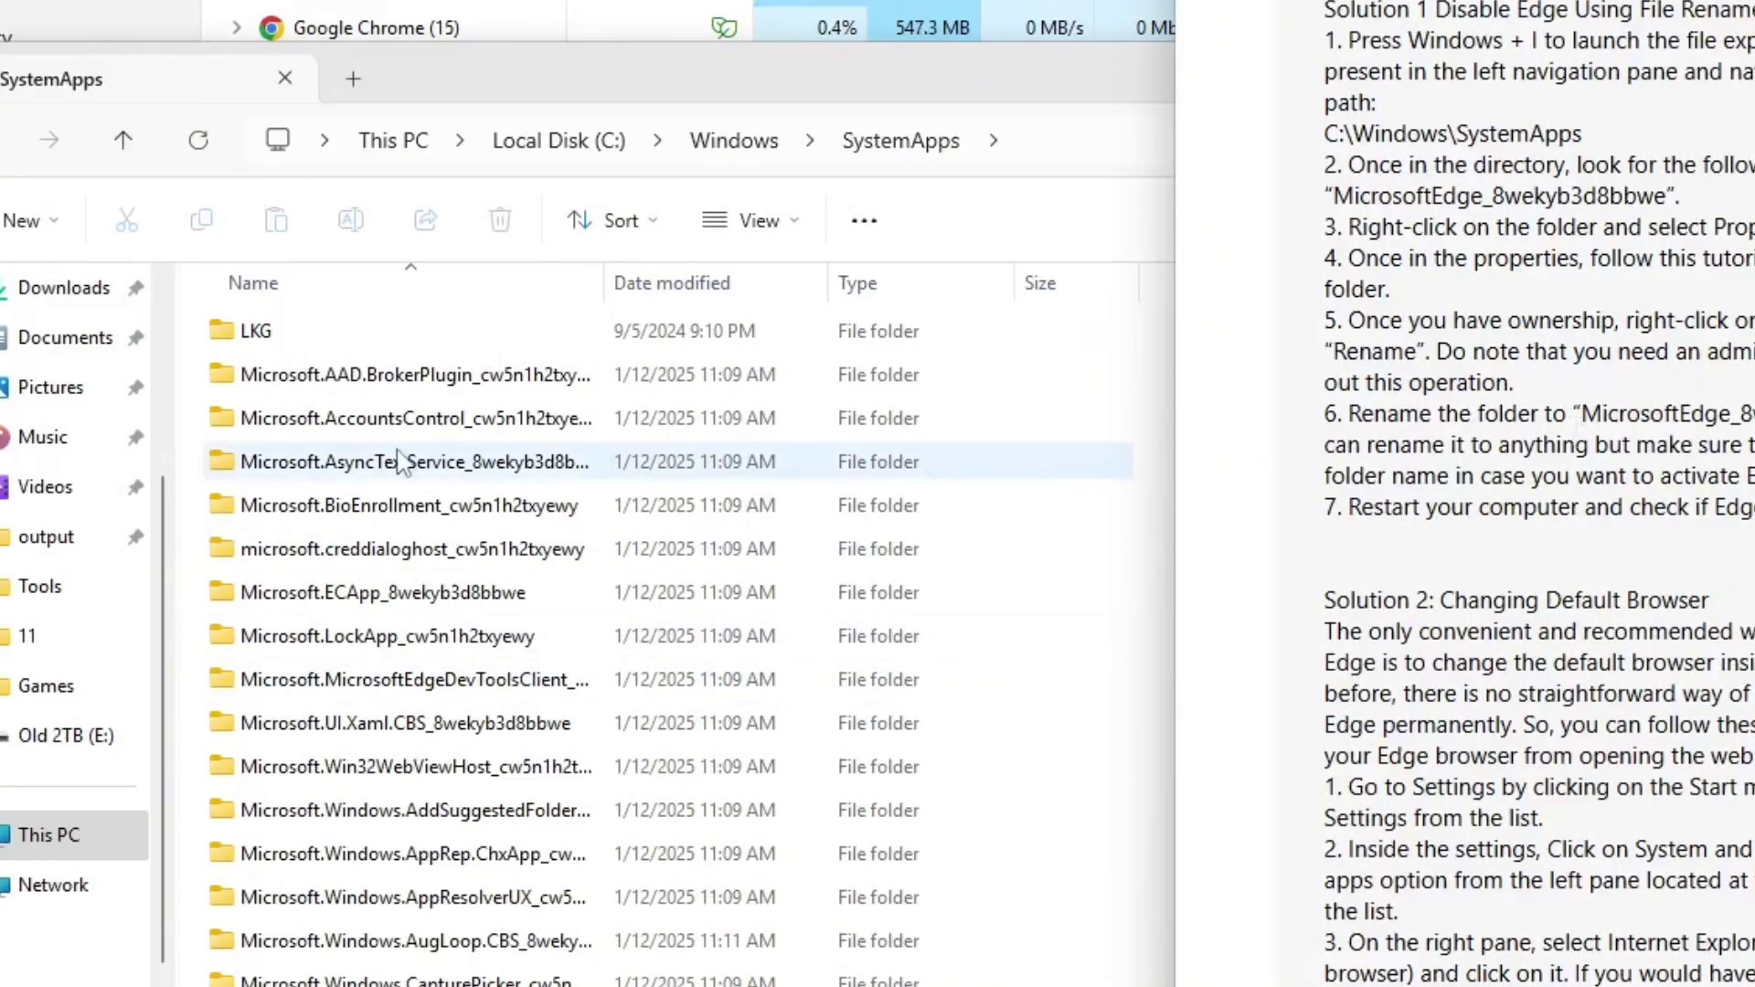
click(399, 283)
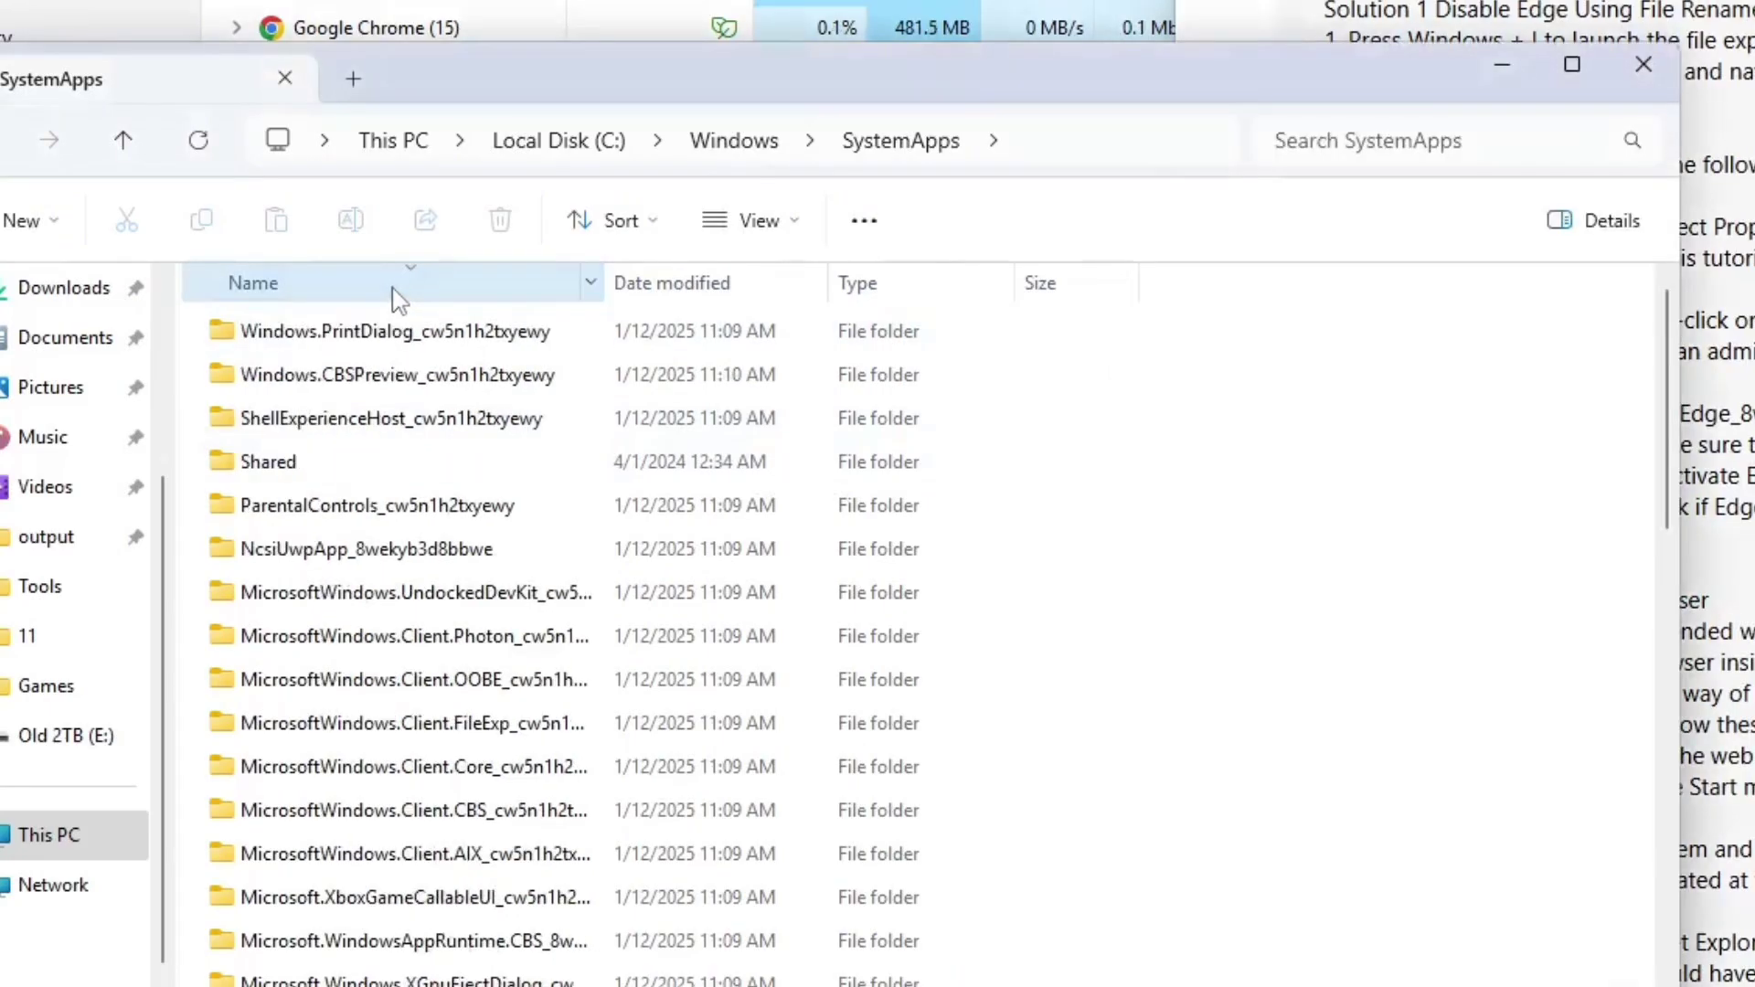
scroll(433, 583, down, 10)
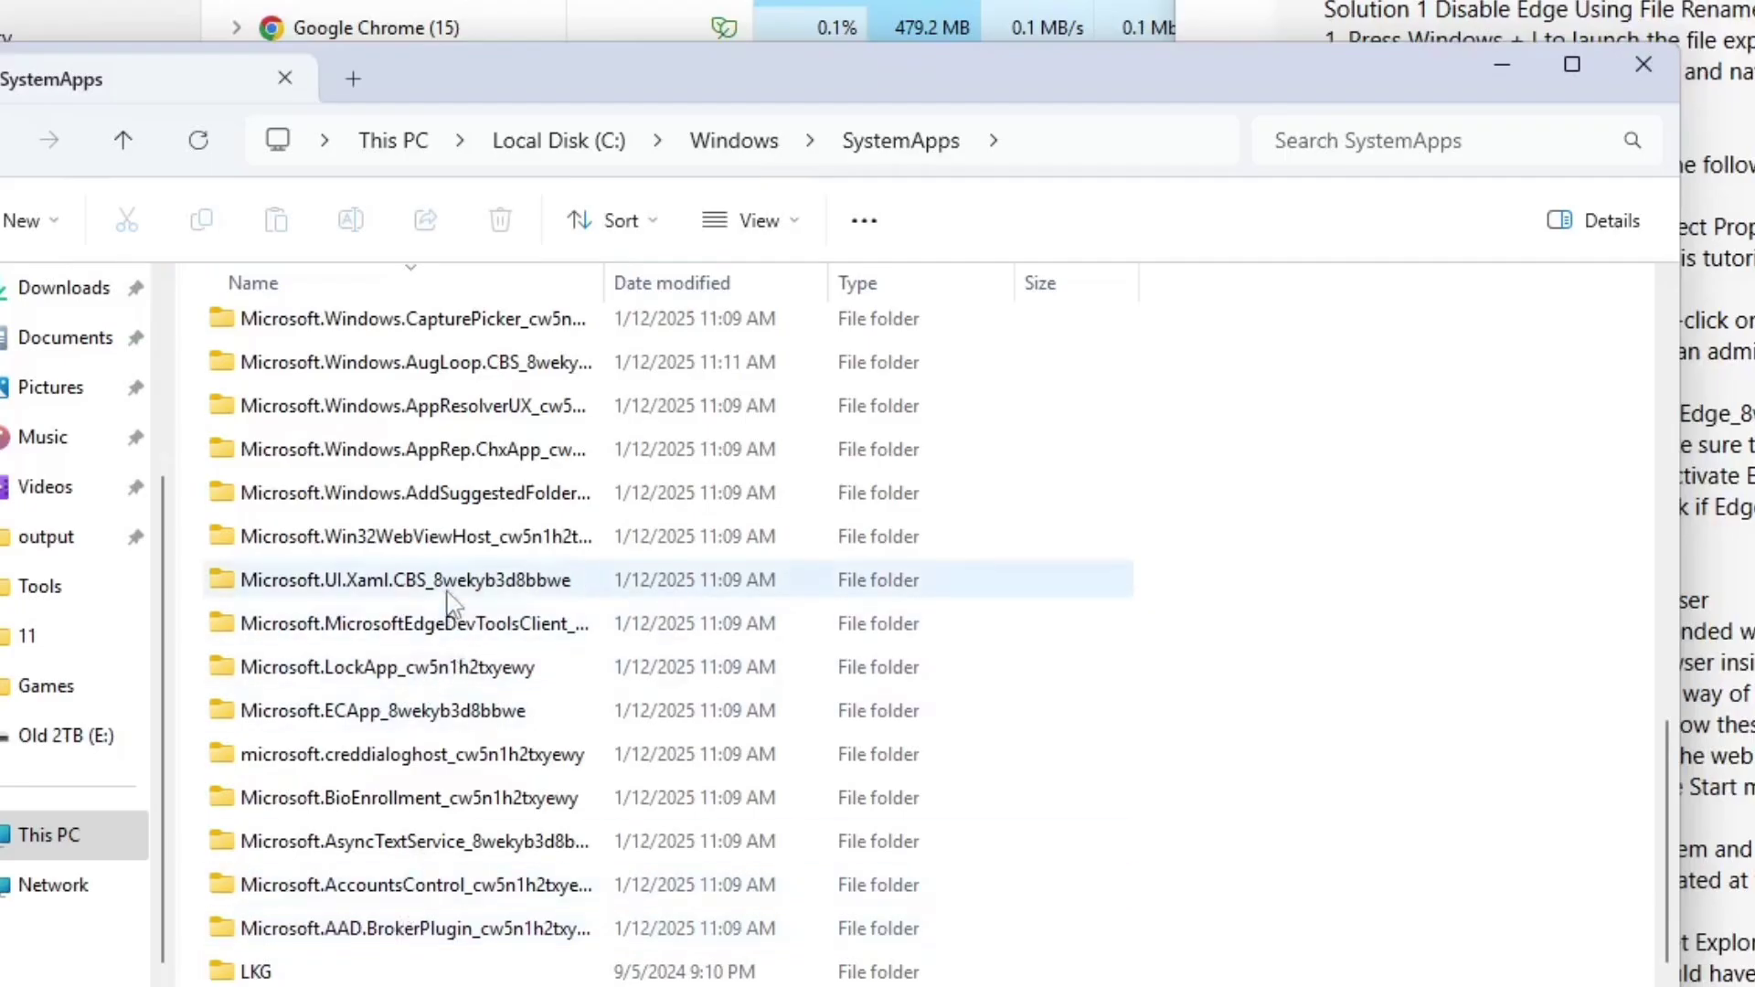
scroll(455, 684, up, 10)
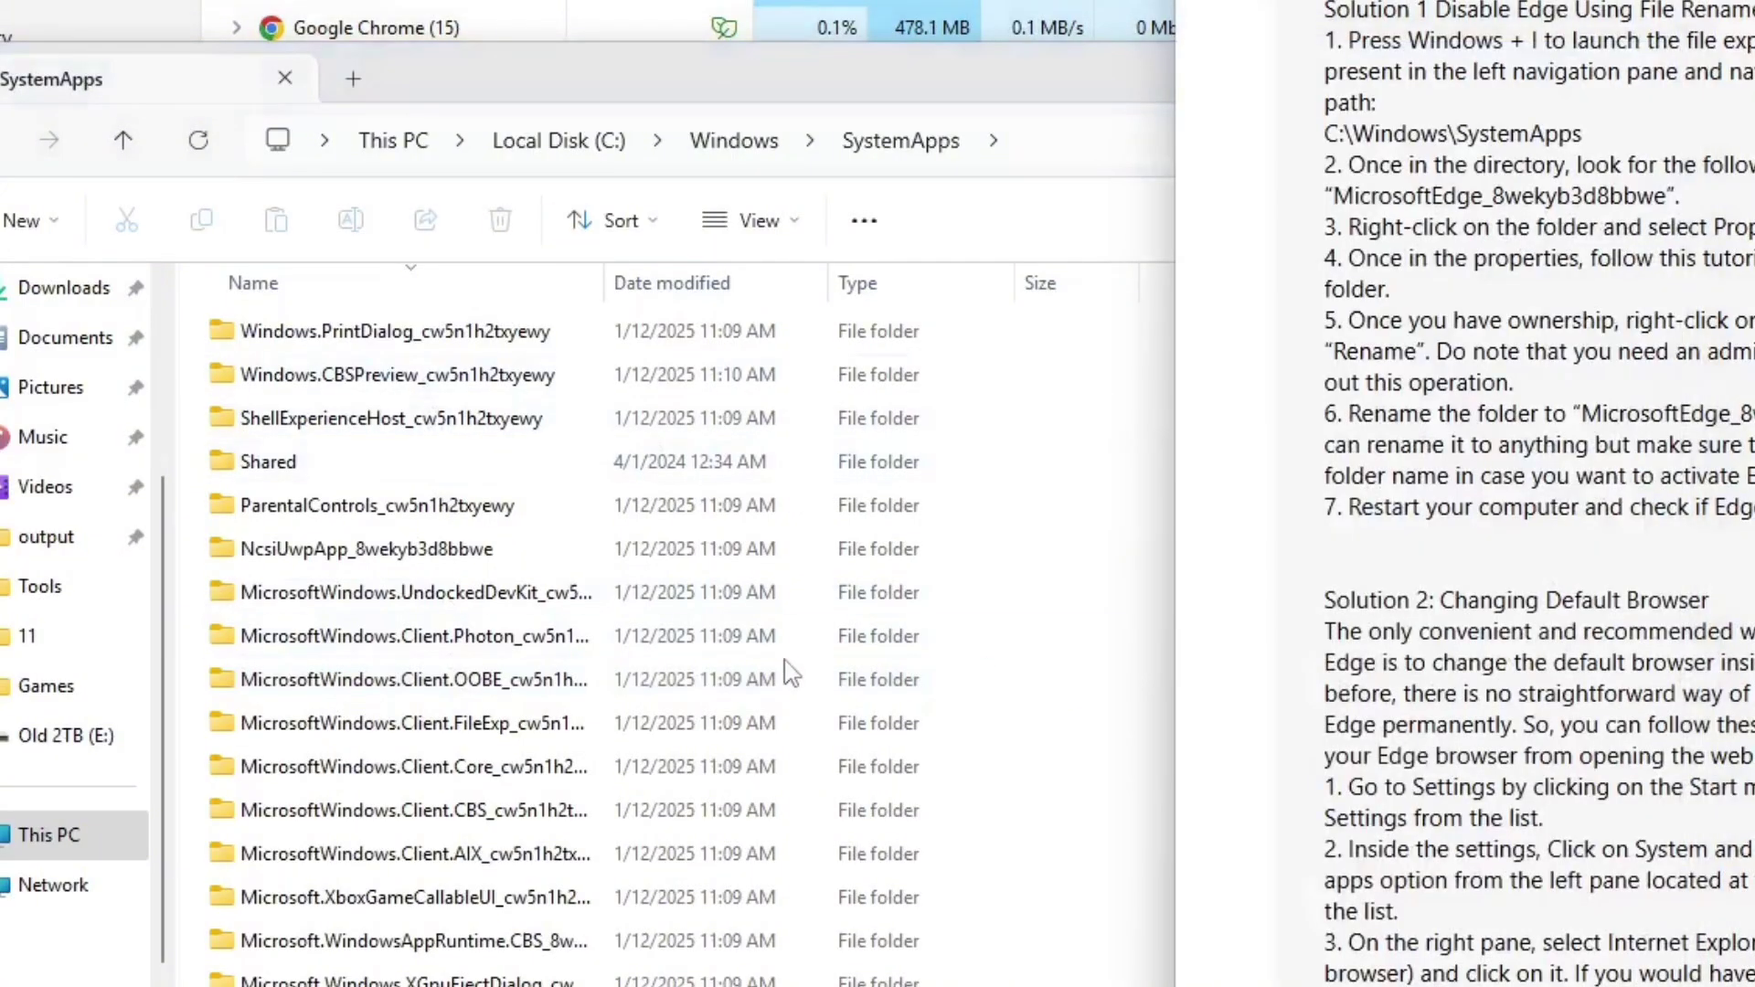
scroll(475, 804, down, 10)
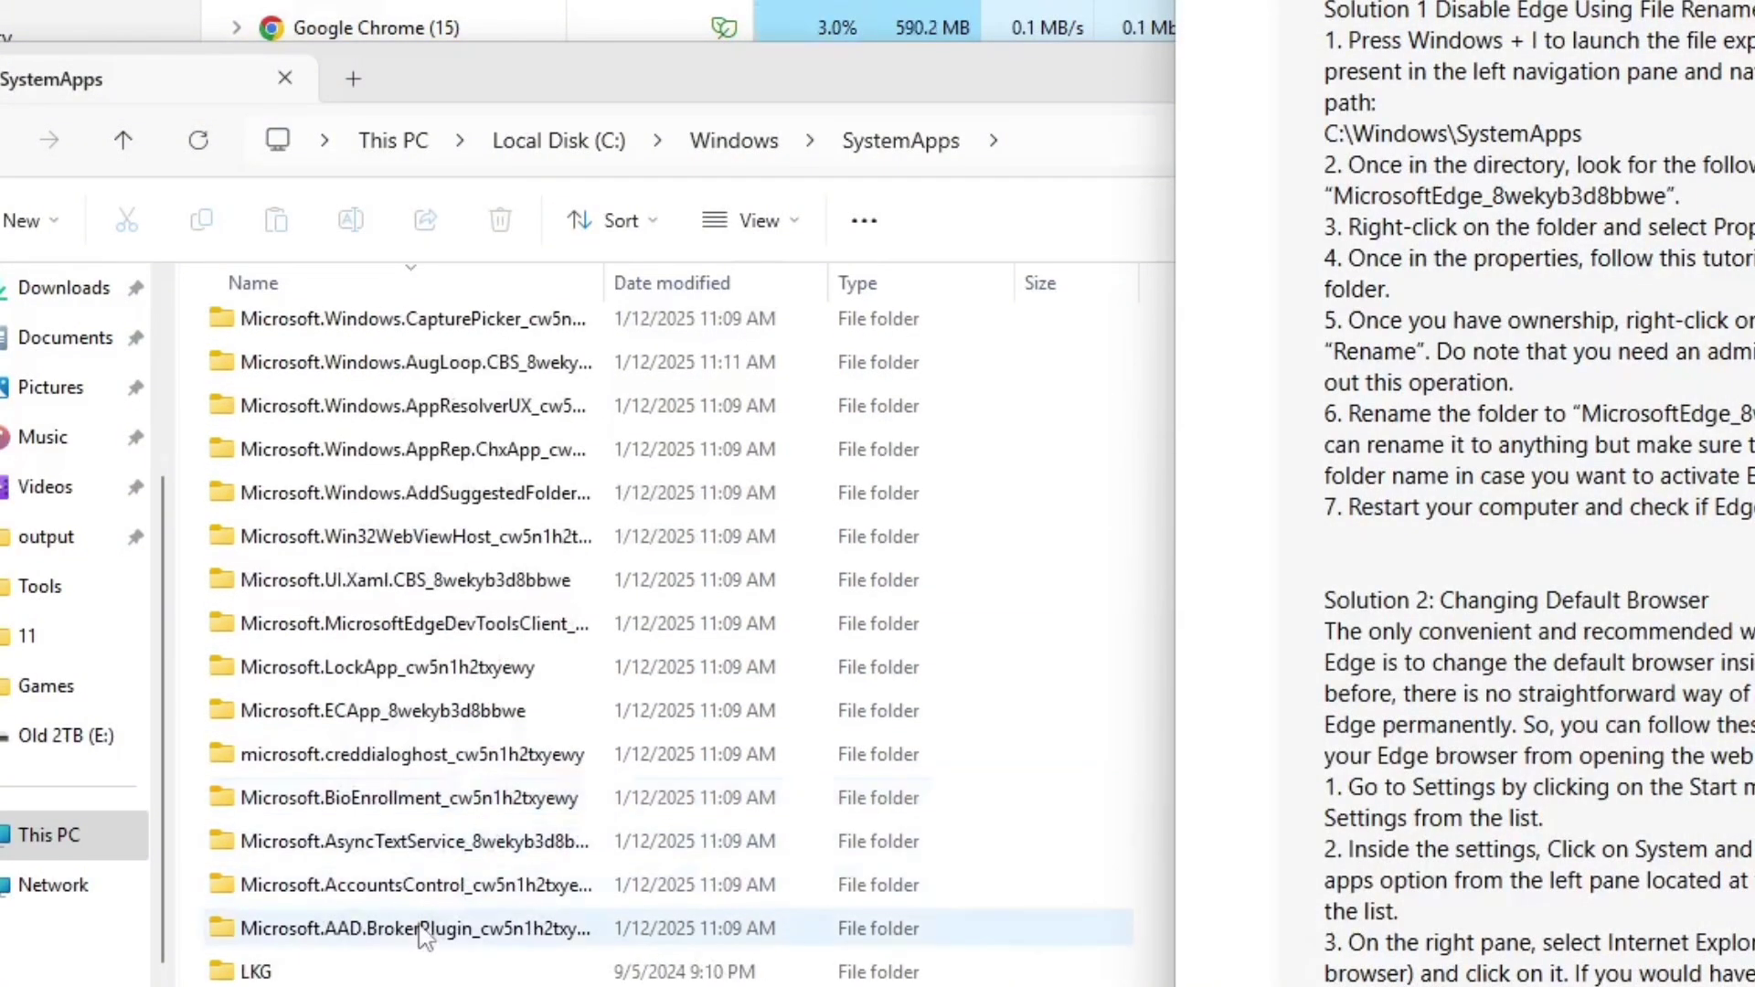
double_click(412, 623)
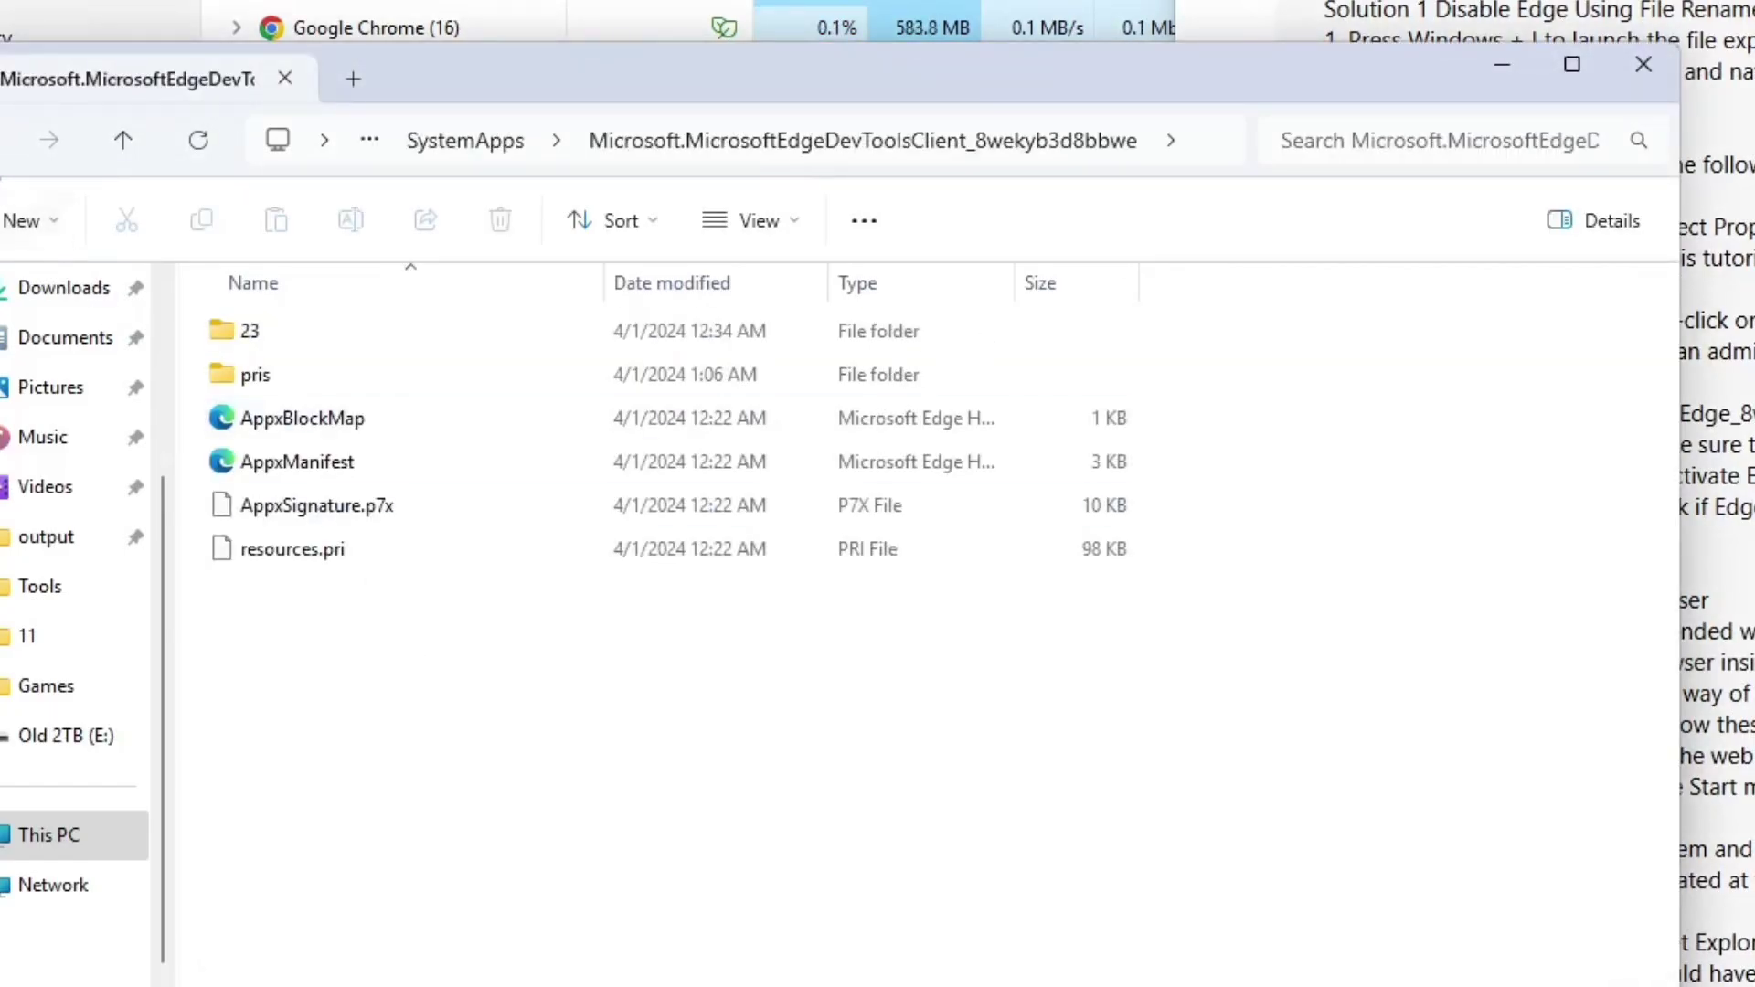
click(7, 146)
Step: Search SystemApps for MicrosoftEdge_8wekyb3d8bbwe from the guide, then clear the search
click(1659, 420)
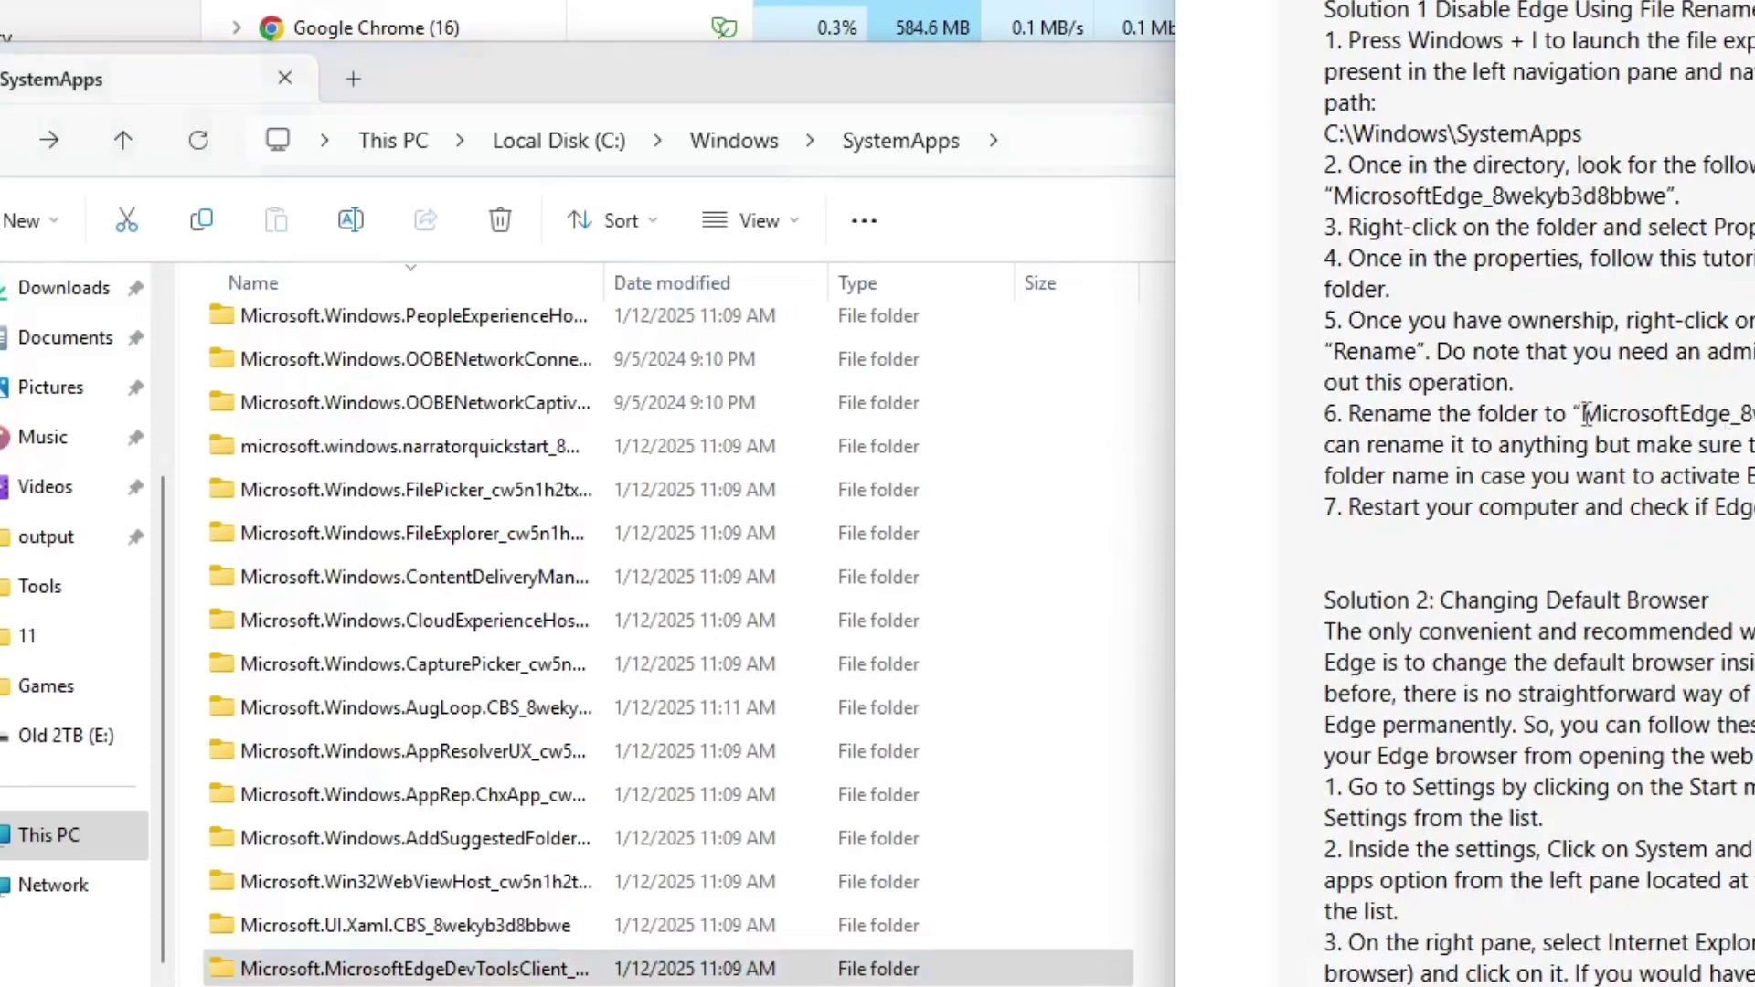
drag(1584, 413, 1754, 416)
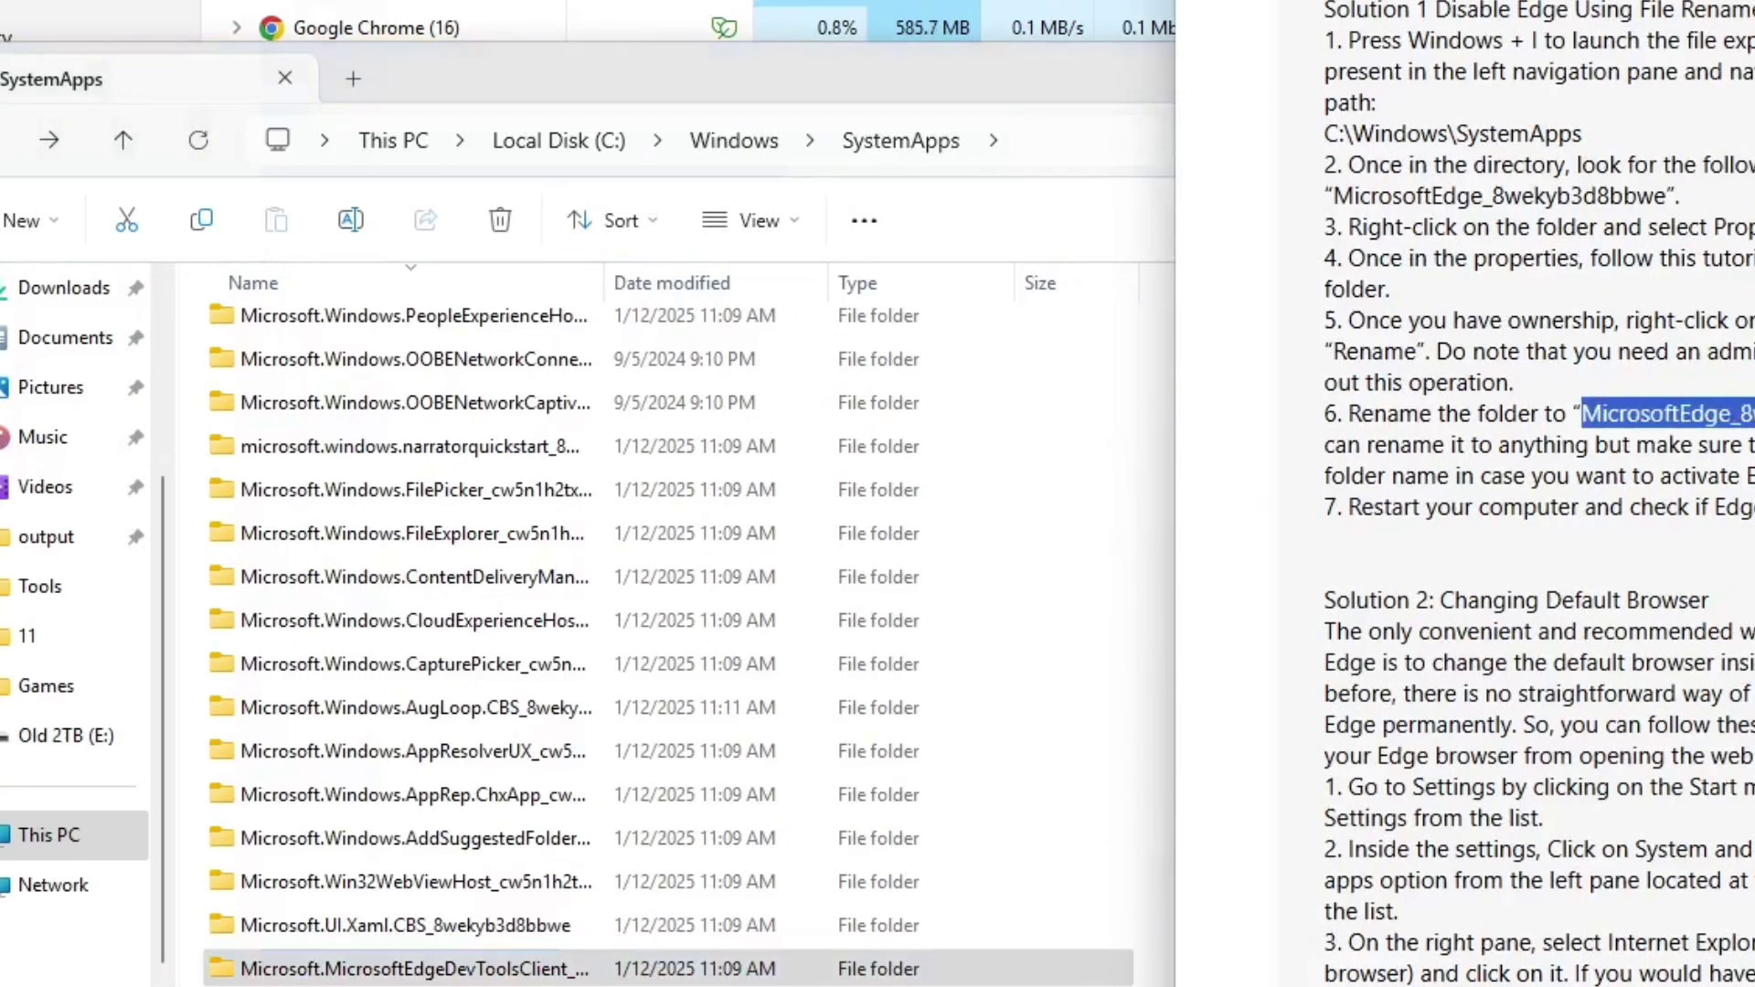
click(1068, 125)
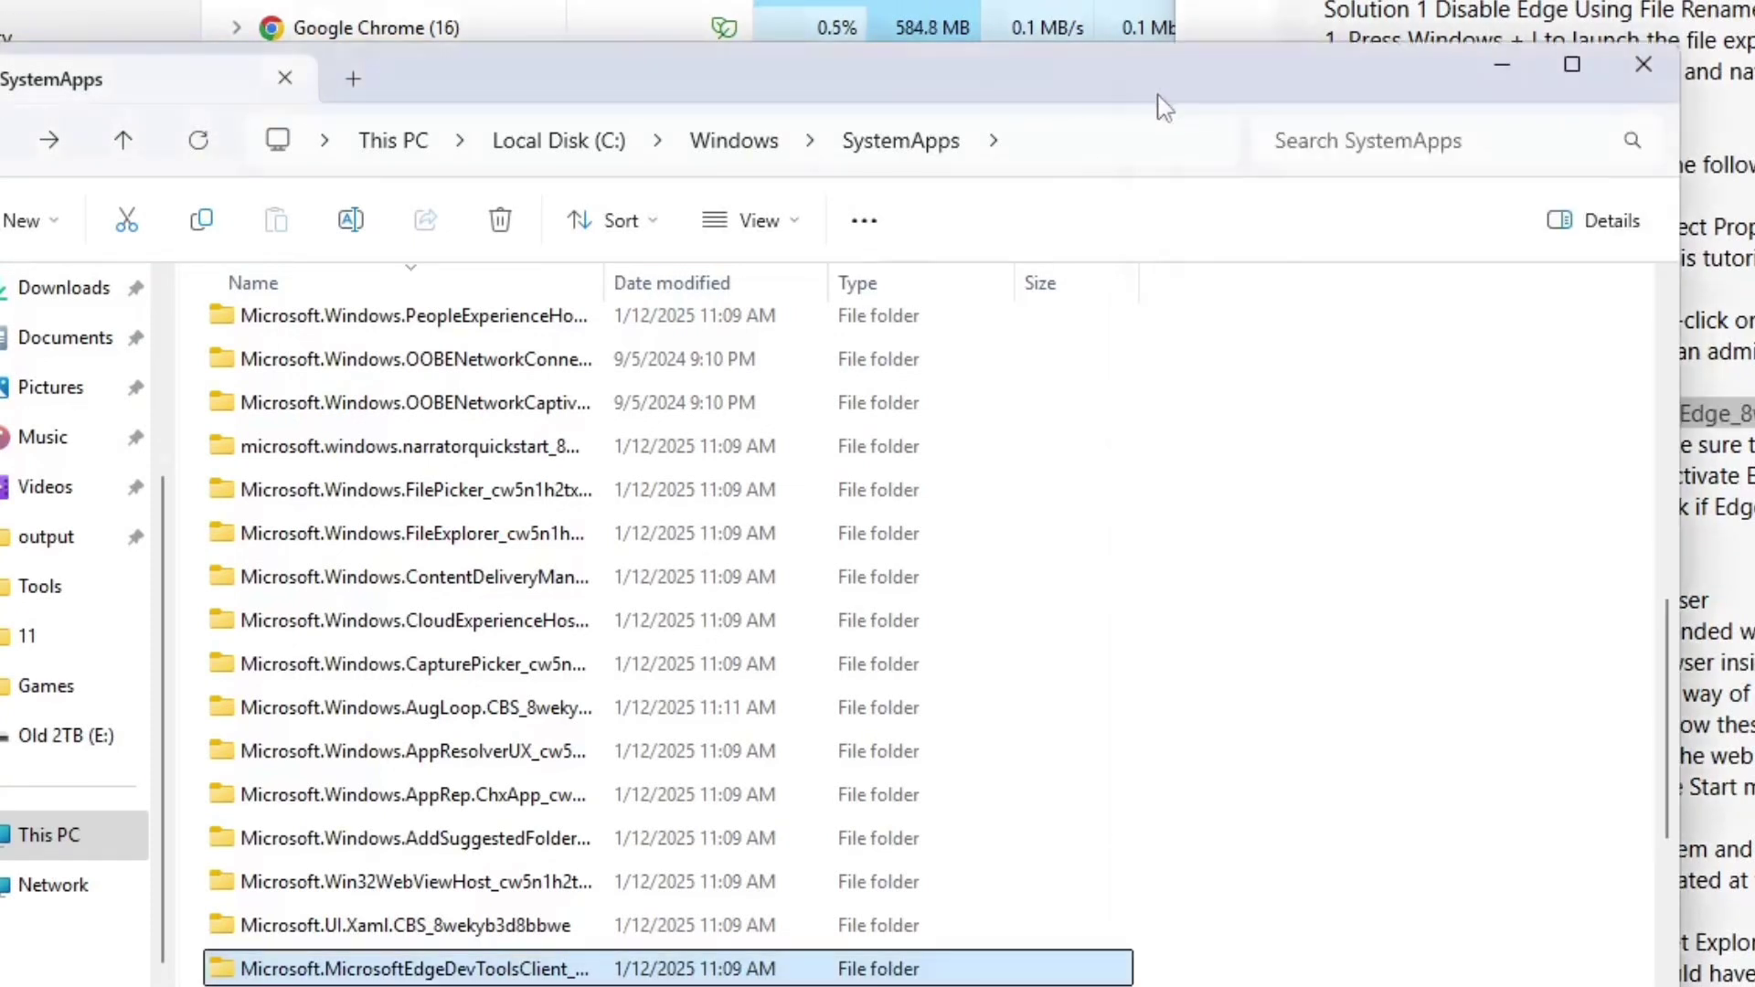
click(1390, 128)
right_click(1389, 133)
click(1486, 169)
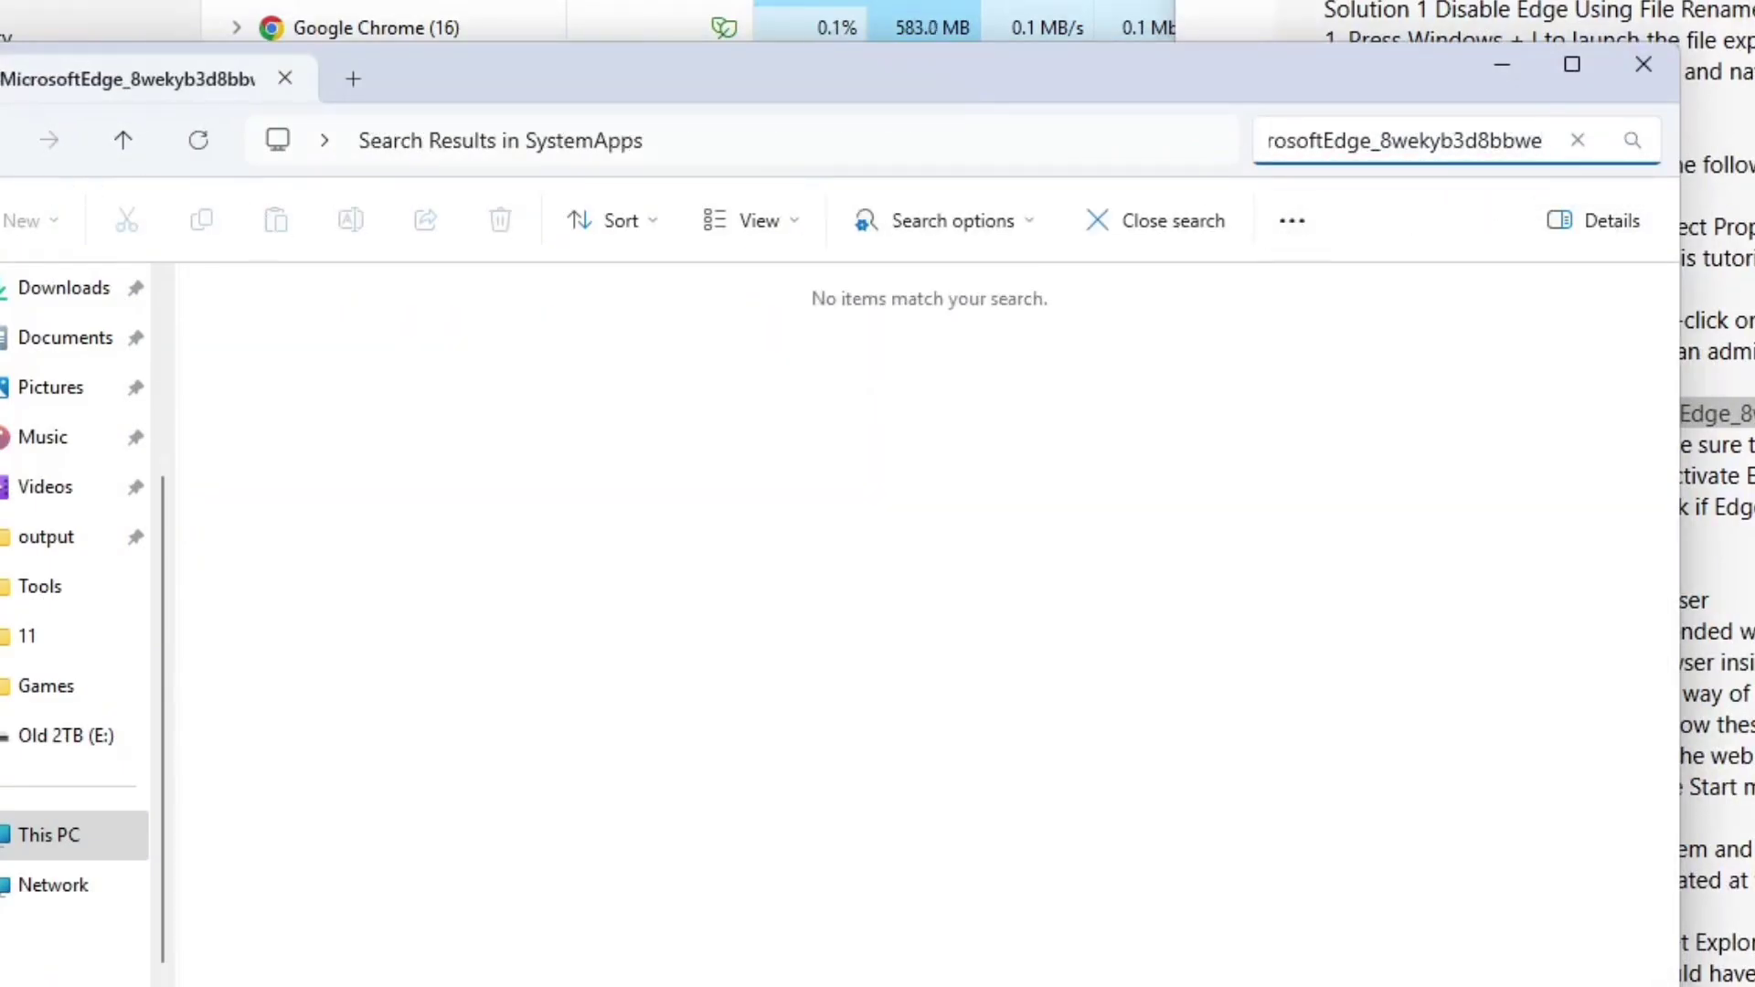
key(alt+Left)
Step: Check the DevToolsClient folder again and widen the Name column to show full names
scroll(503, 658, down, 3)
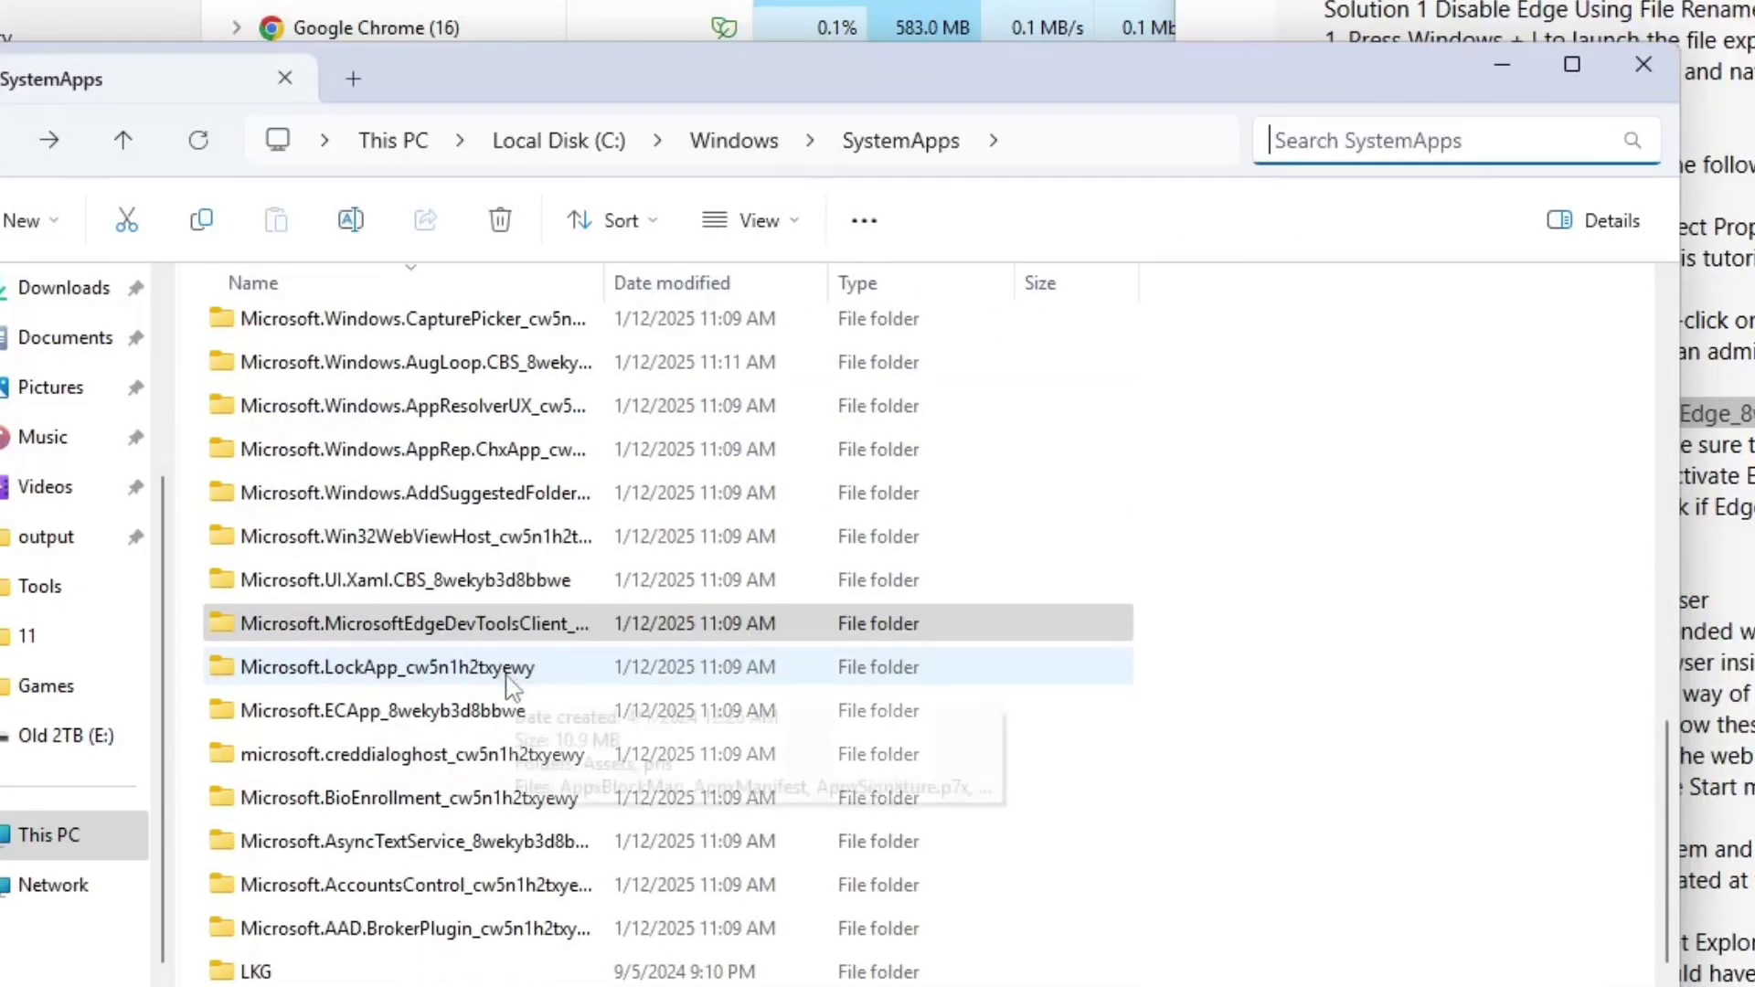
click(494, 631)
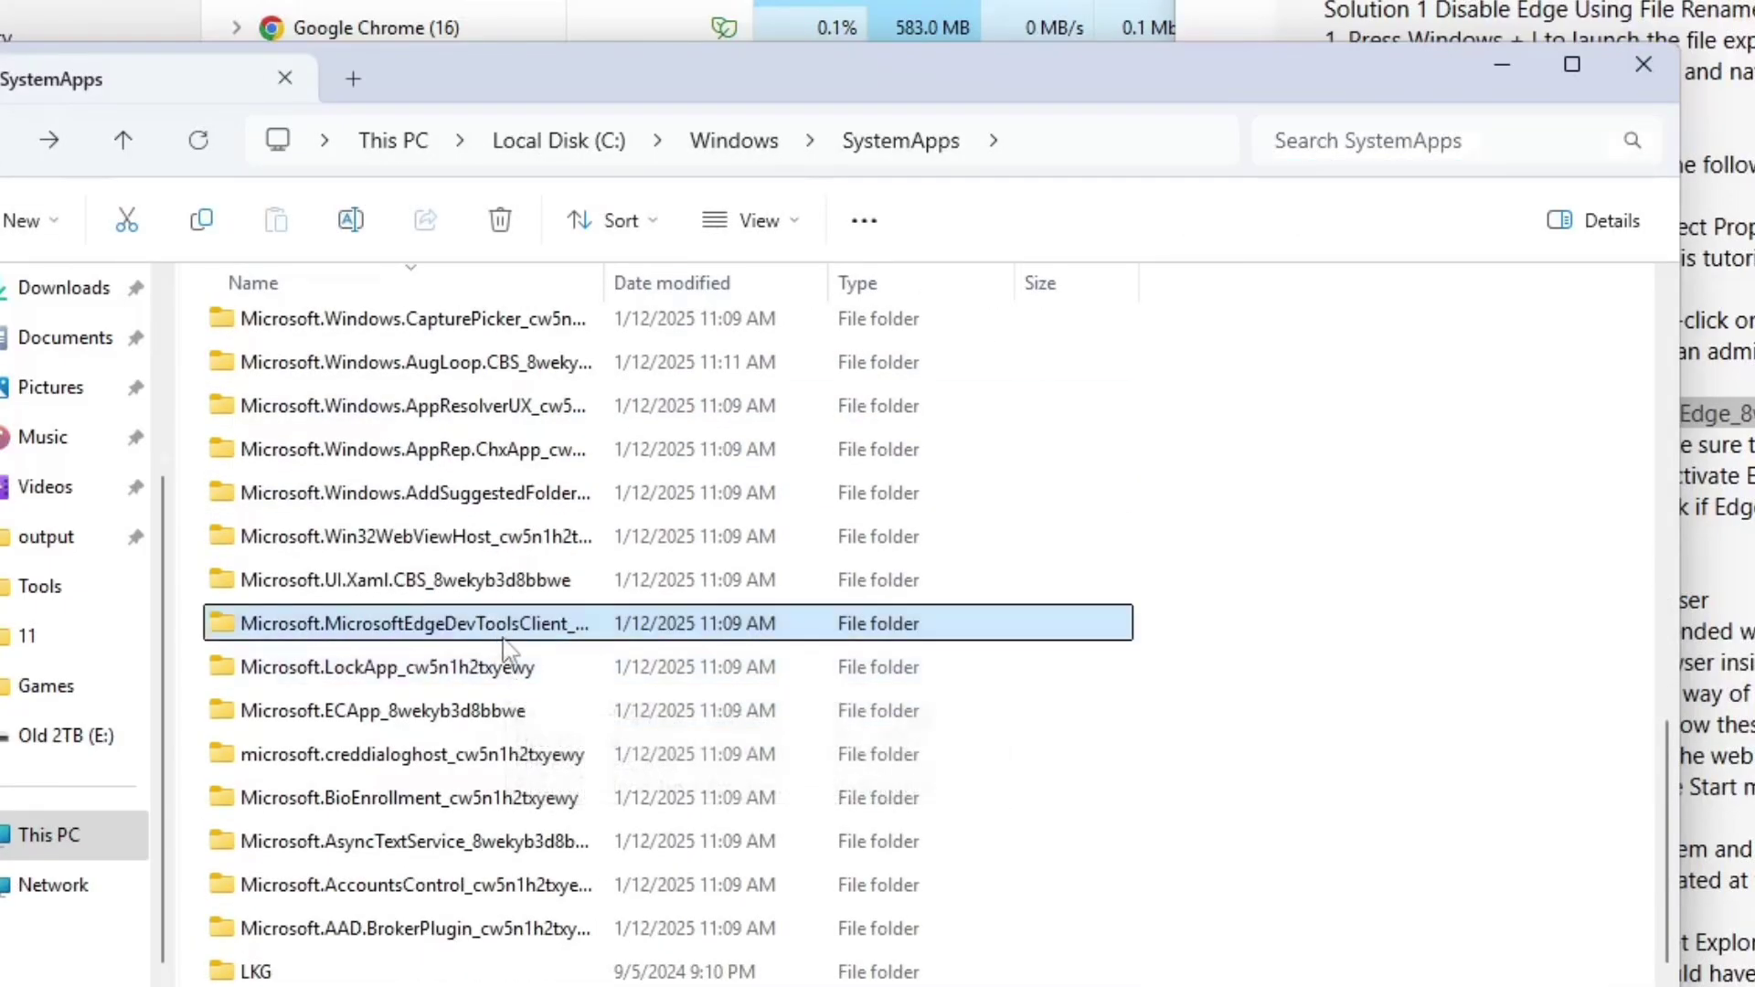
double_click(535, 632)
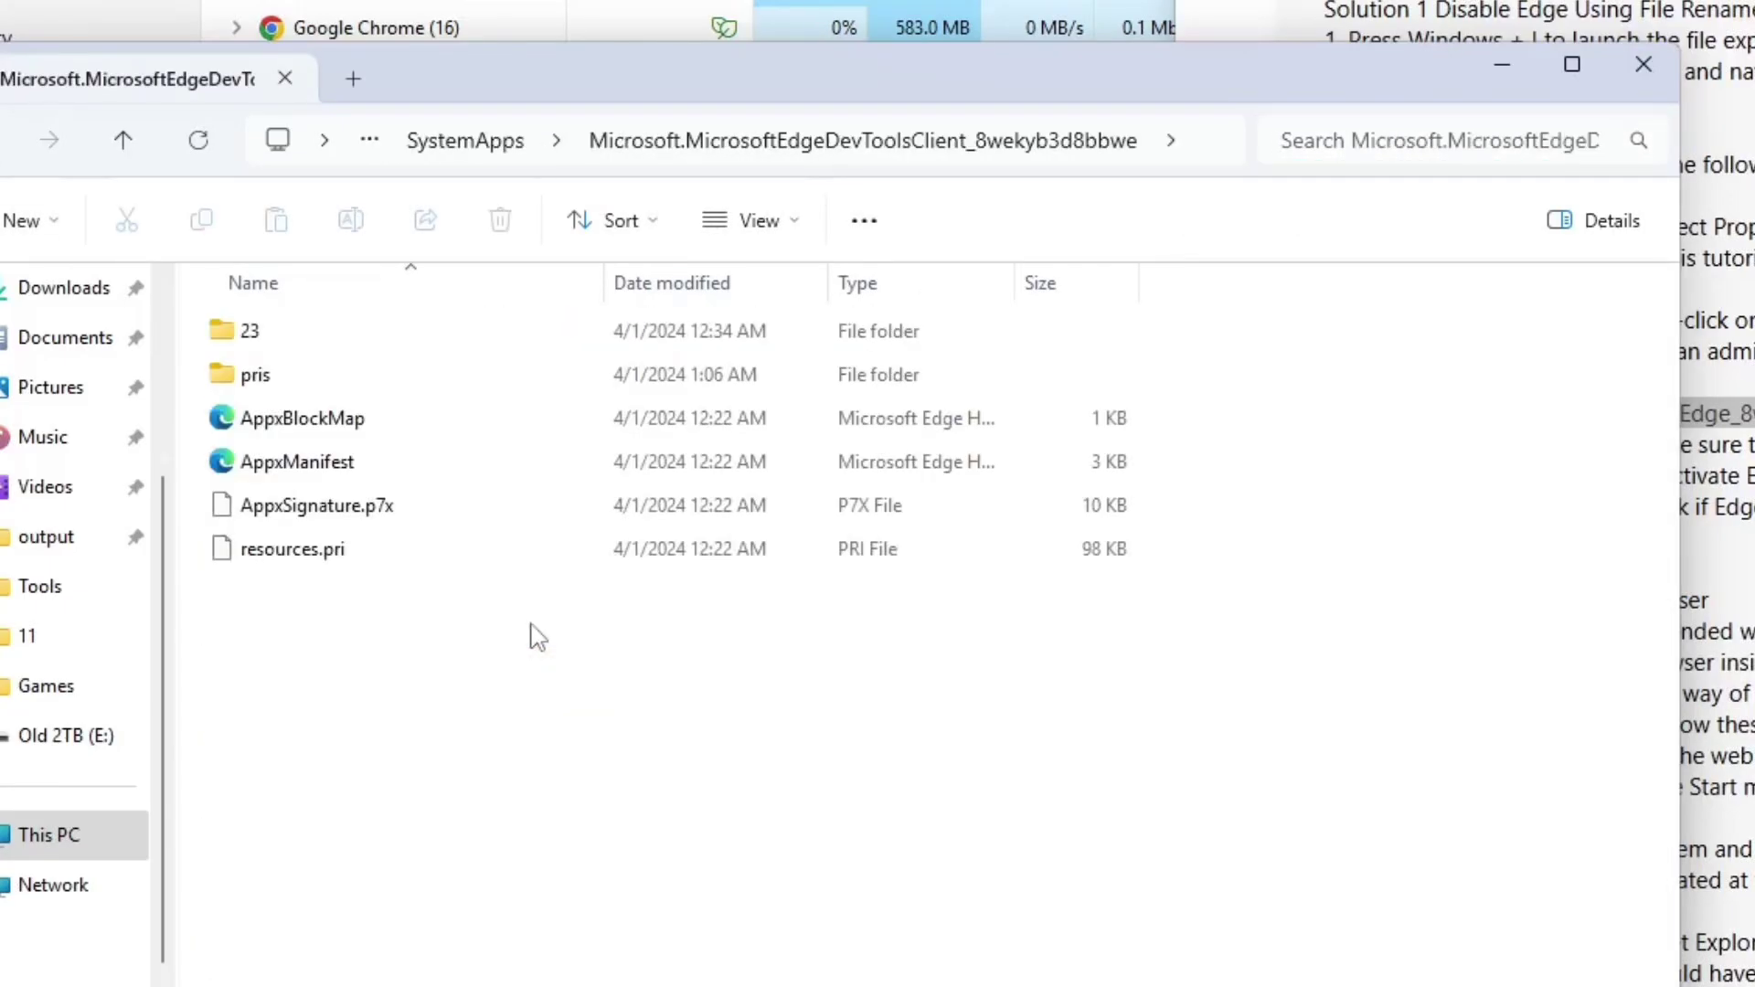
key(alt+Left)
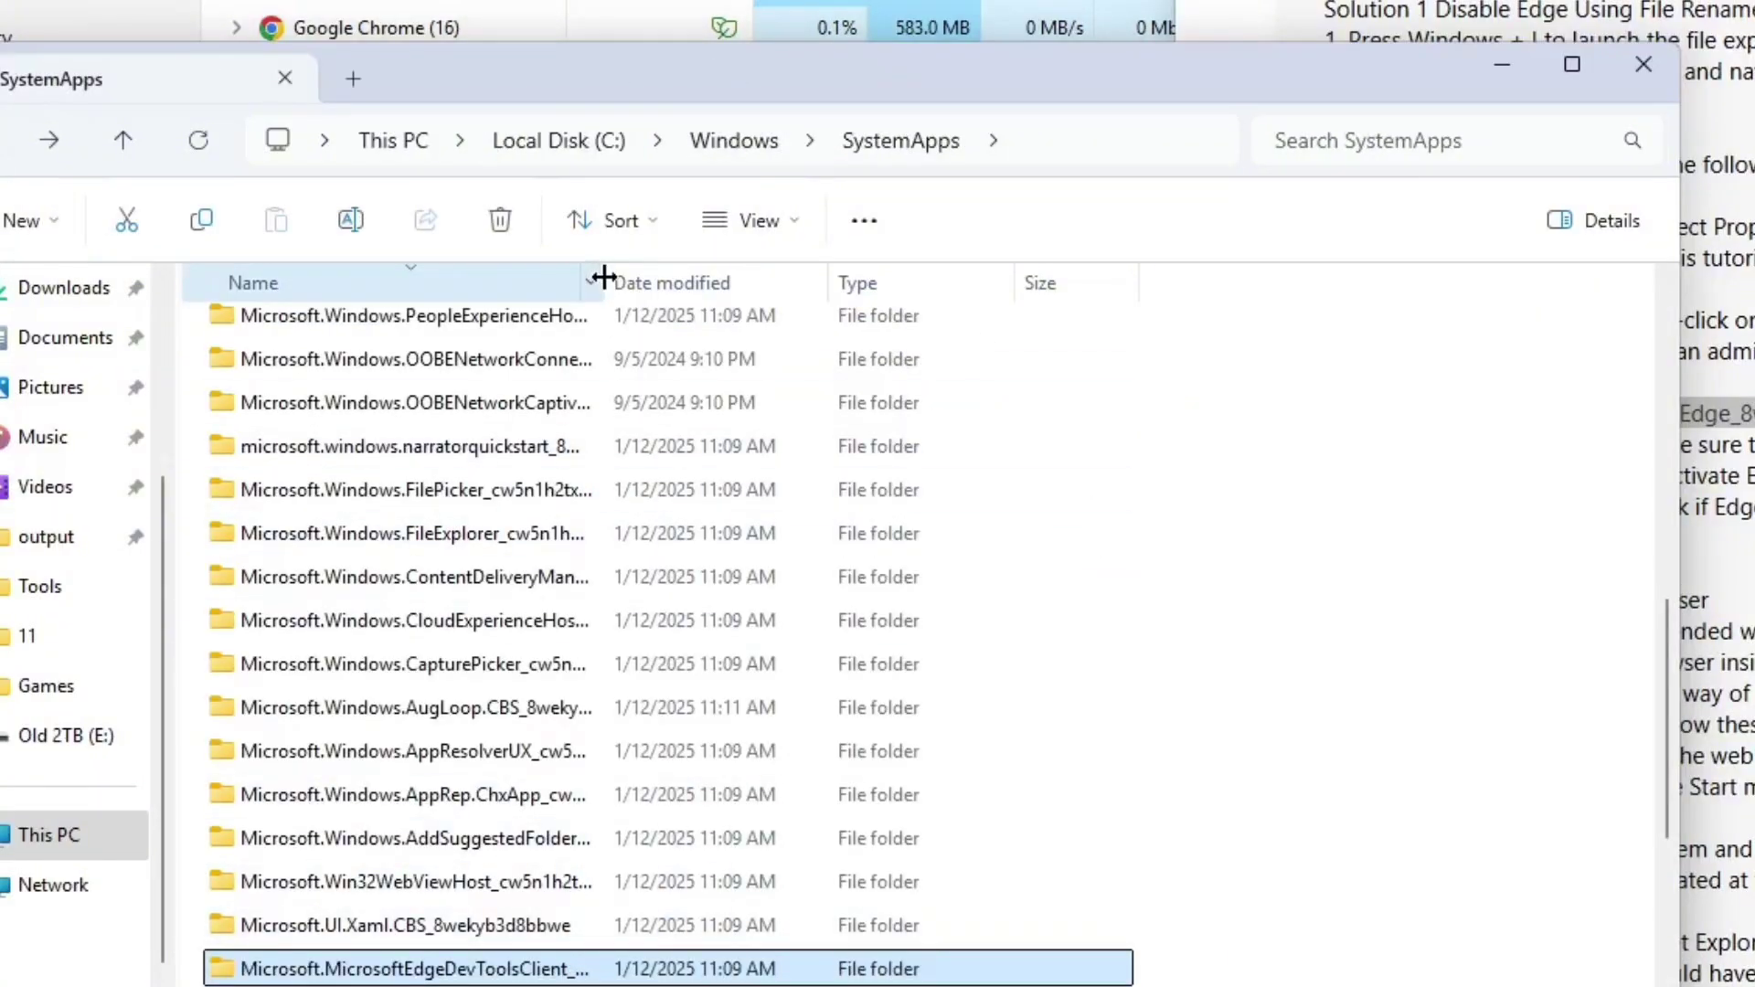
drag(602, 279, 956, 279)
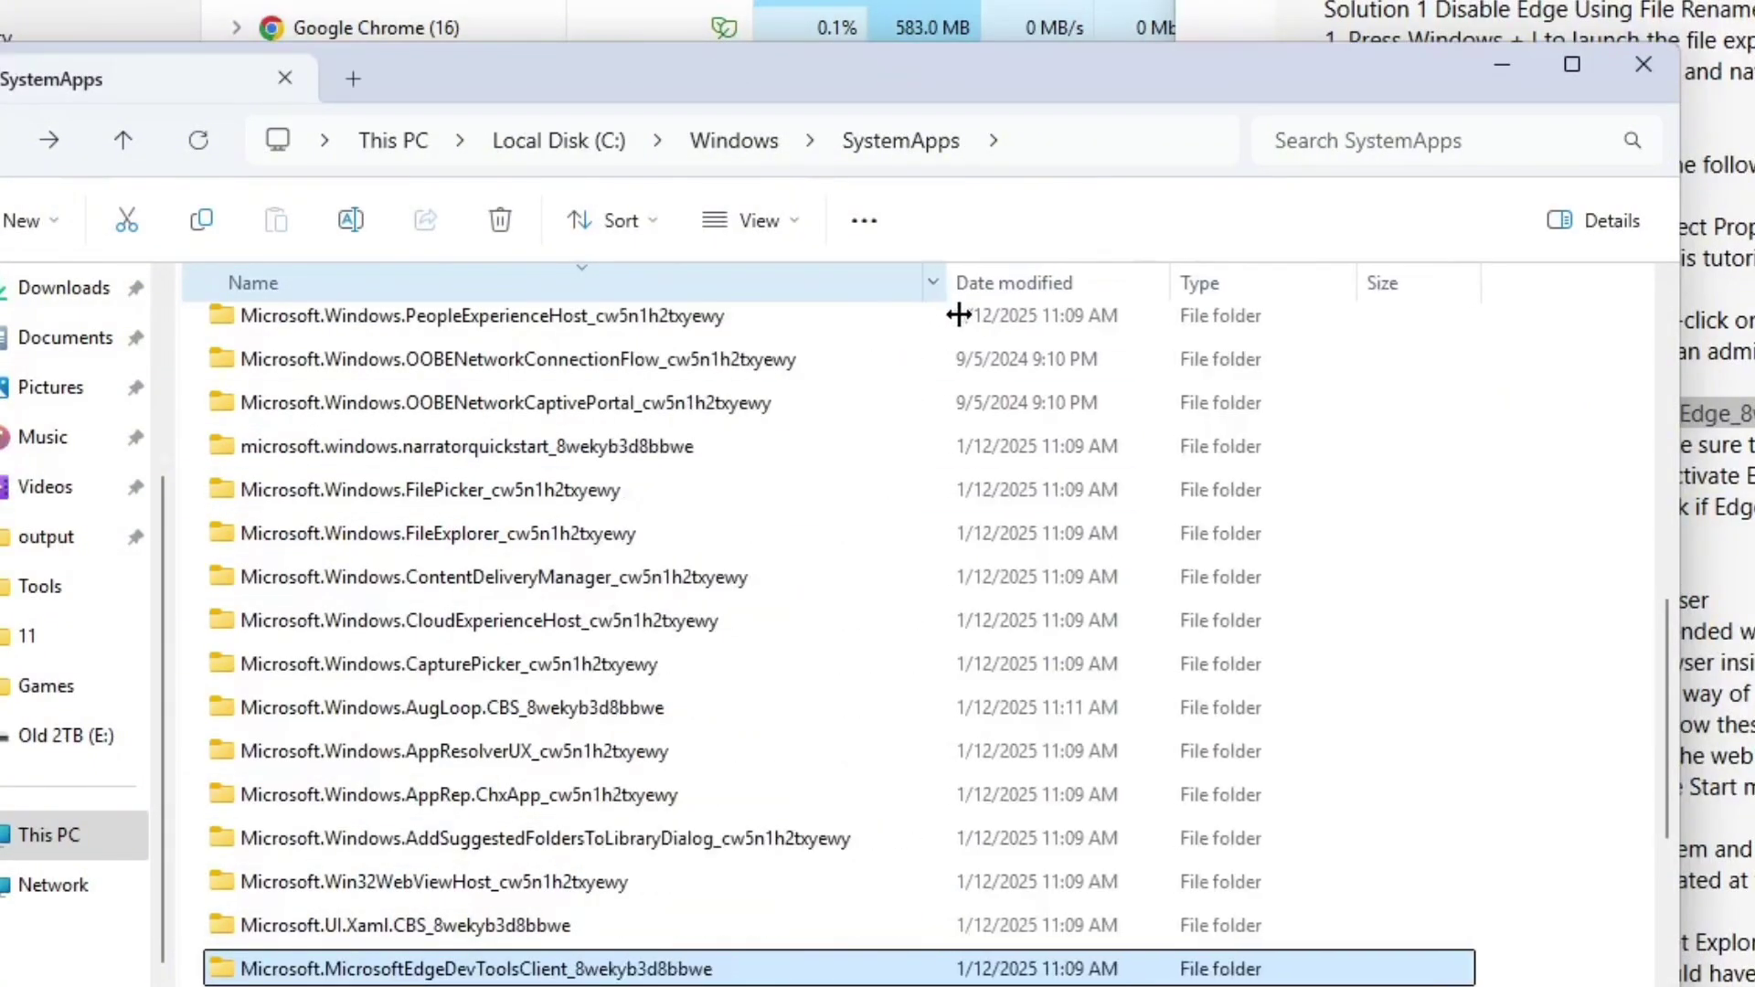
Step: Rename Microsoft.MicrosoftEdgeDevToolsClient_8wekyb3d8bbwe by appending .OLD to its name
right_click(736, 973)
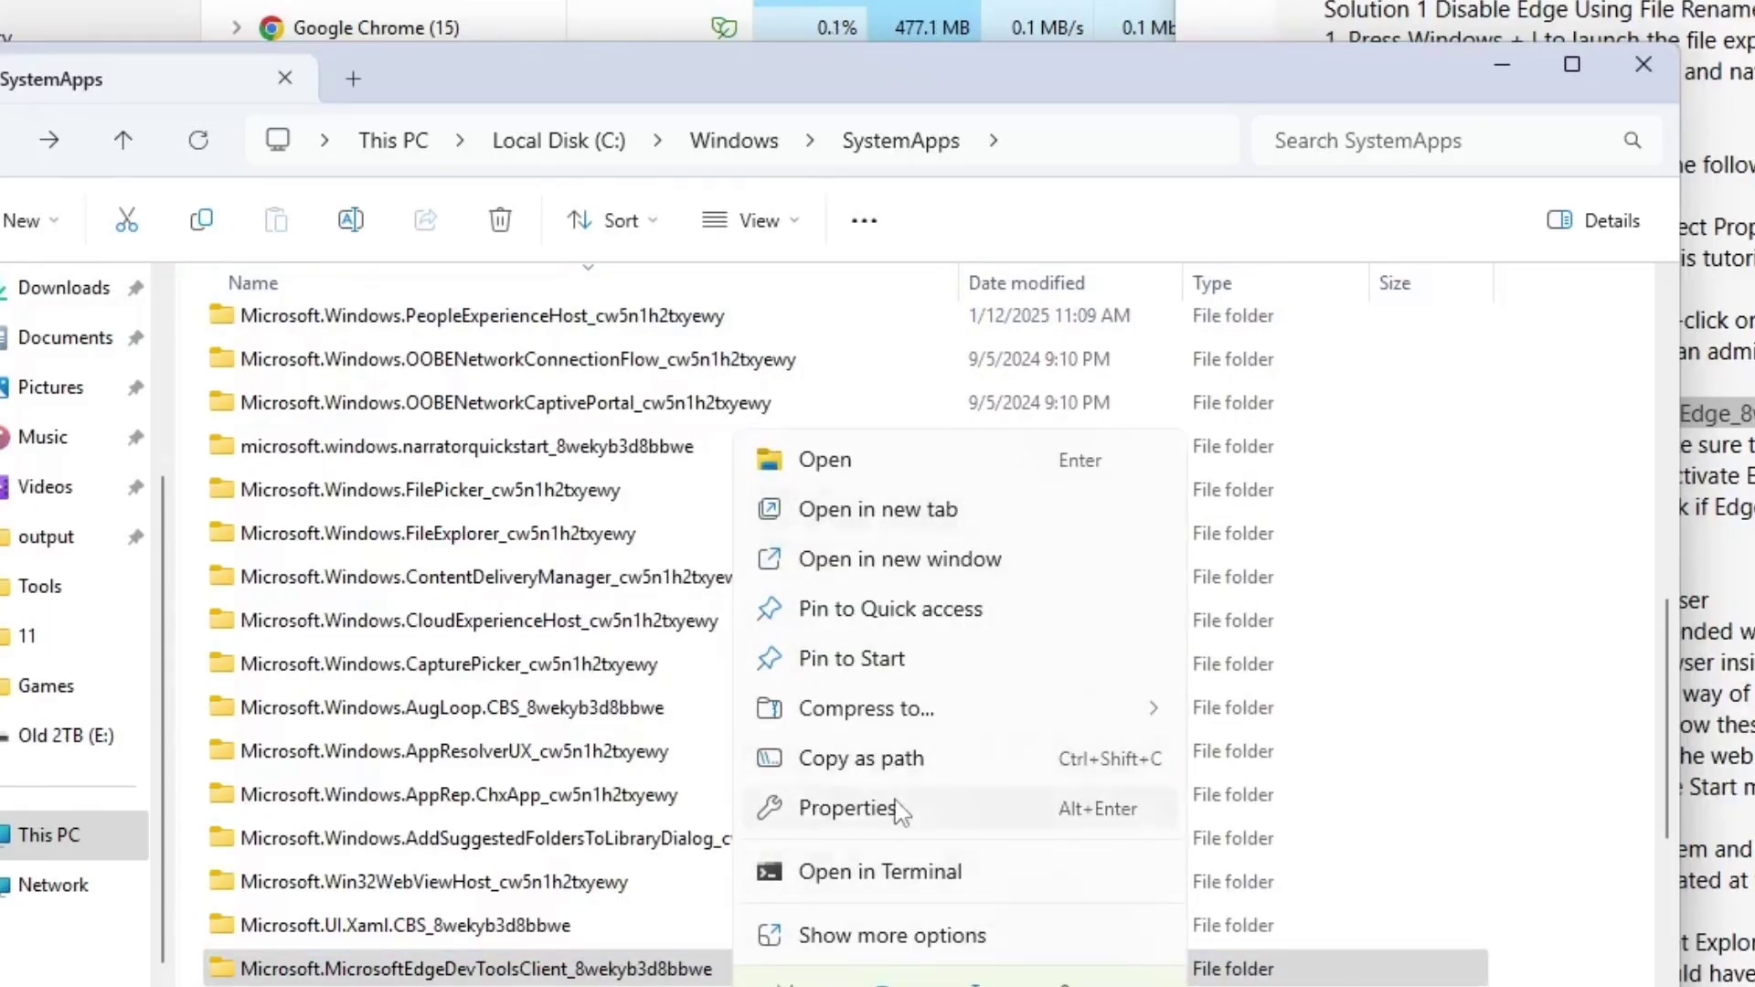
click(974, 983)
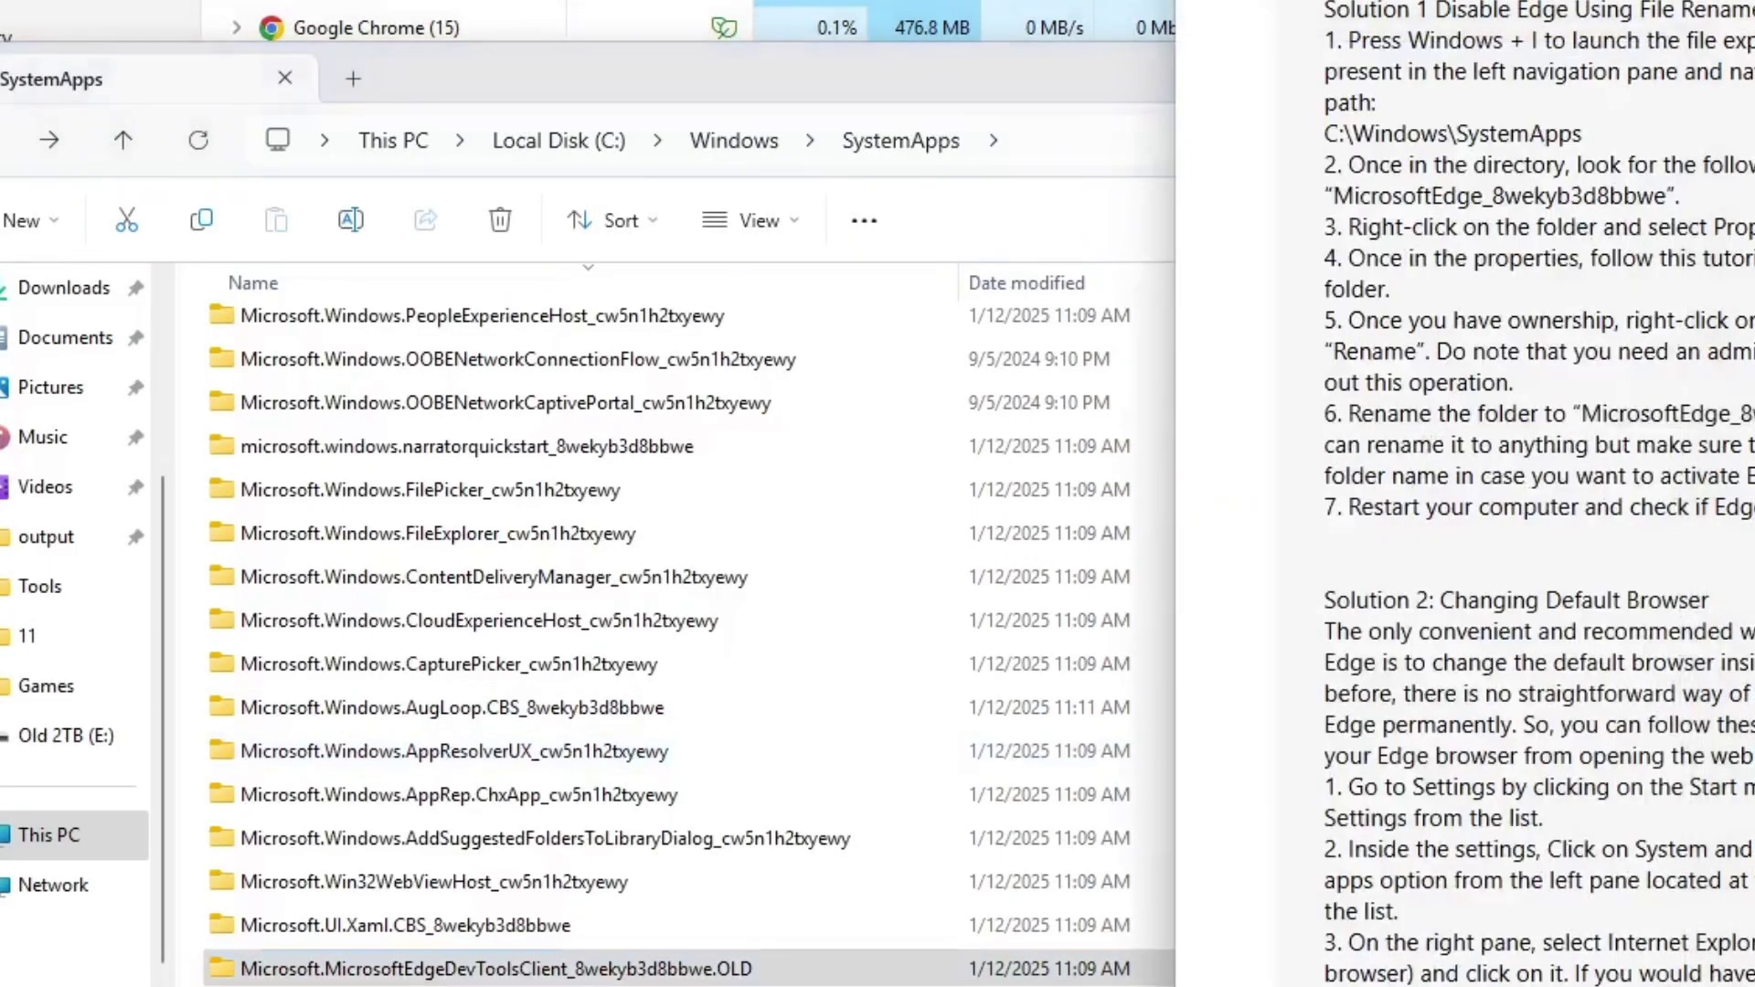
scroll(1638, 674, down, 8)
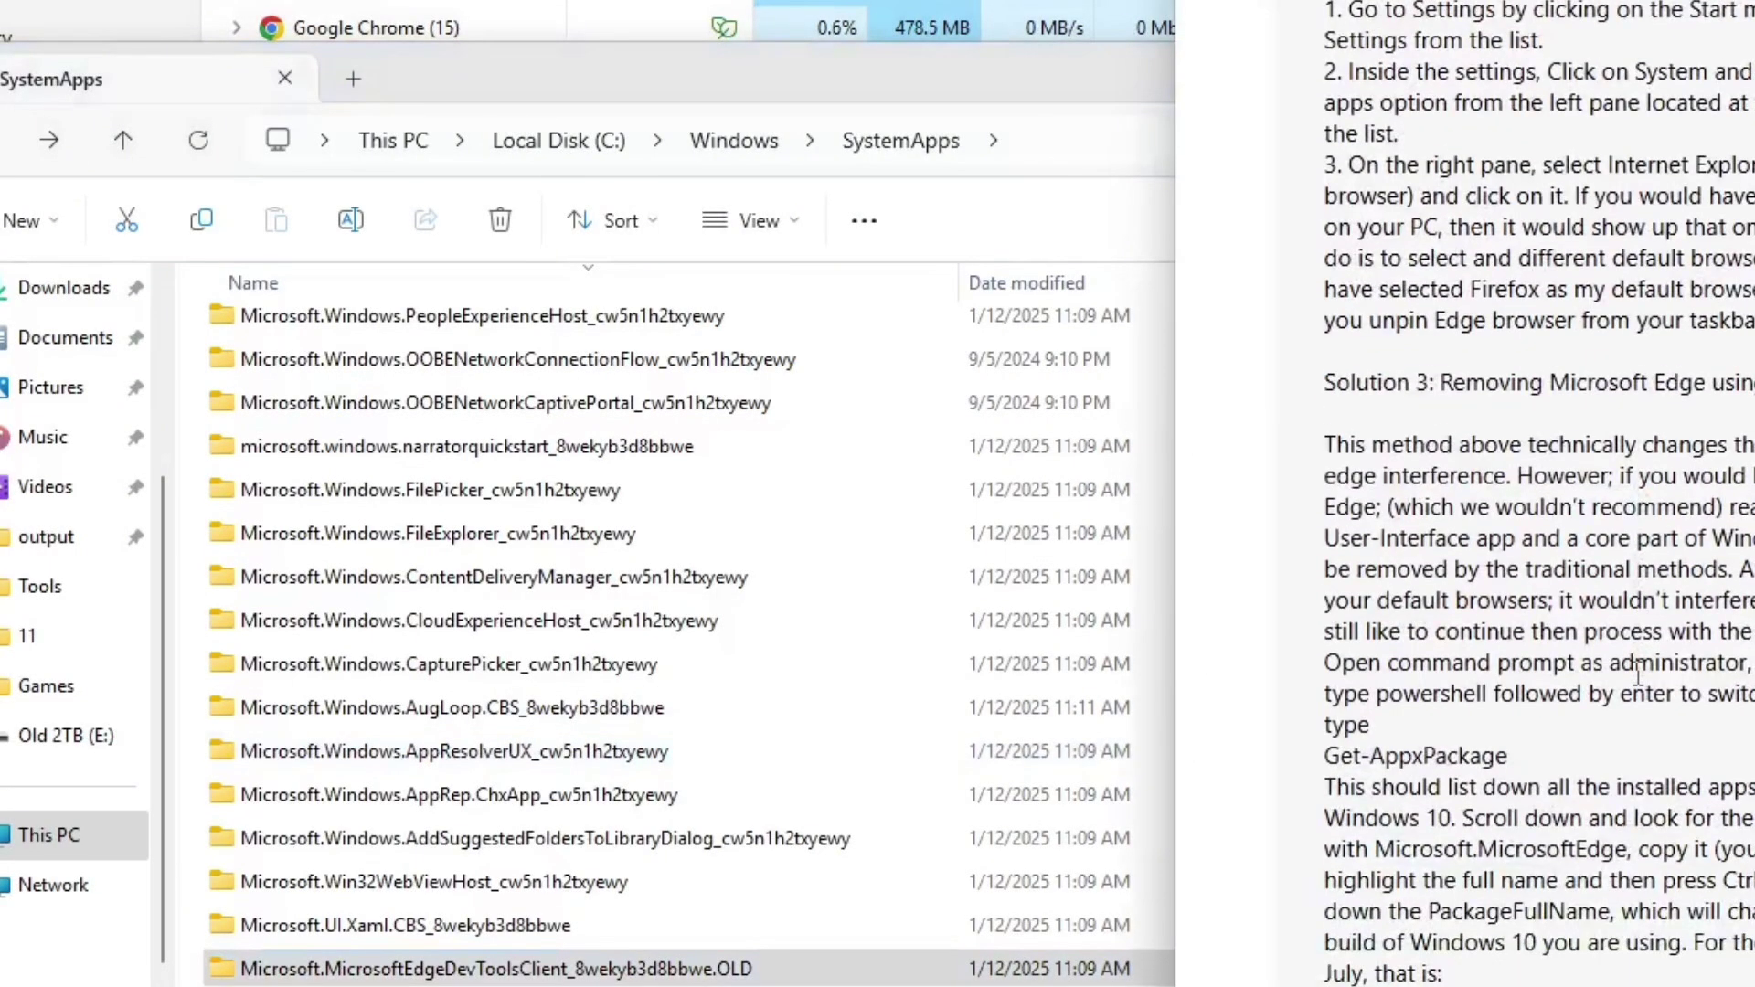
scroll(1636, 686, down, 4)
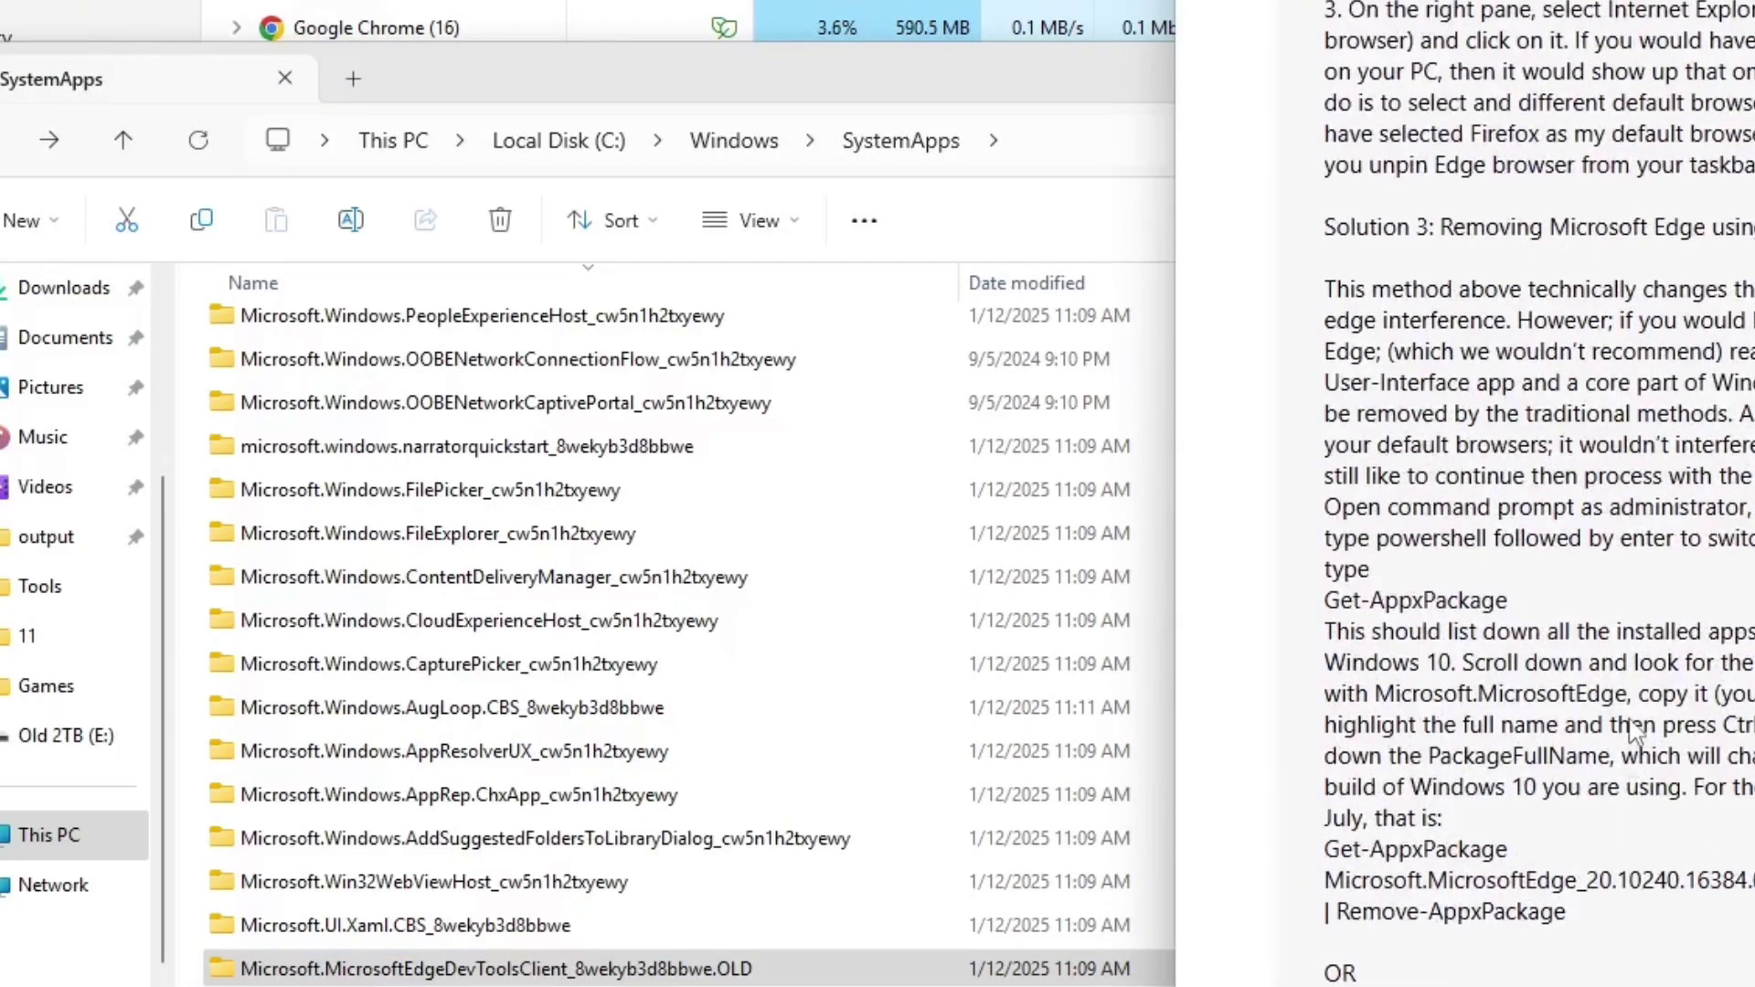
scroll(1632, 718, down, 5)
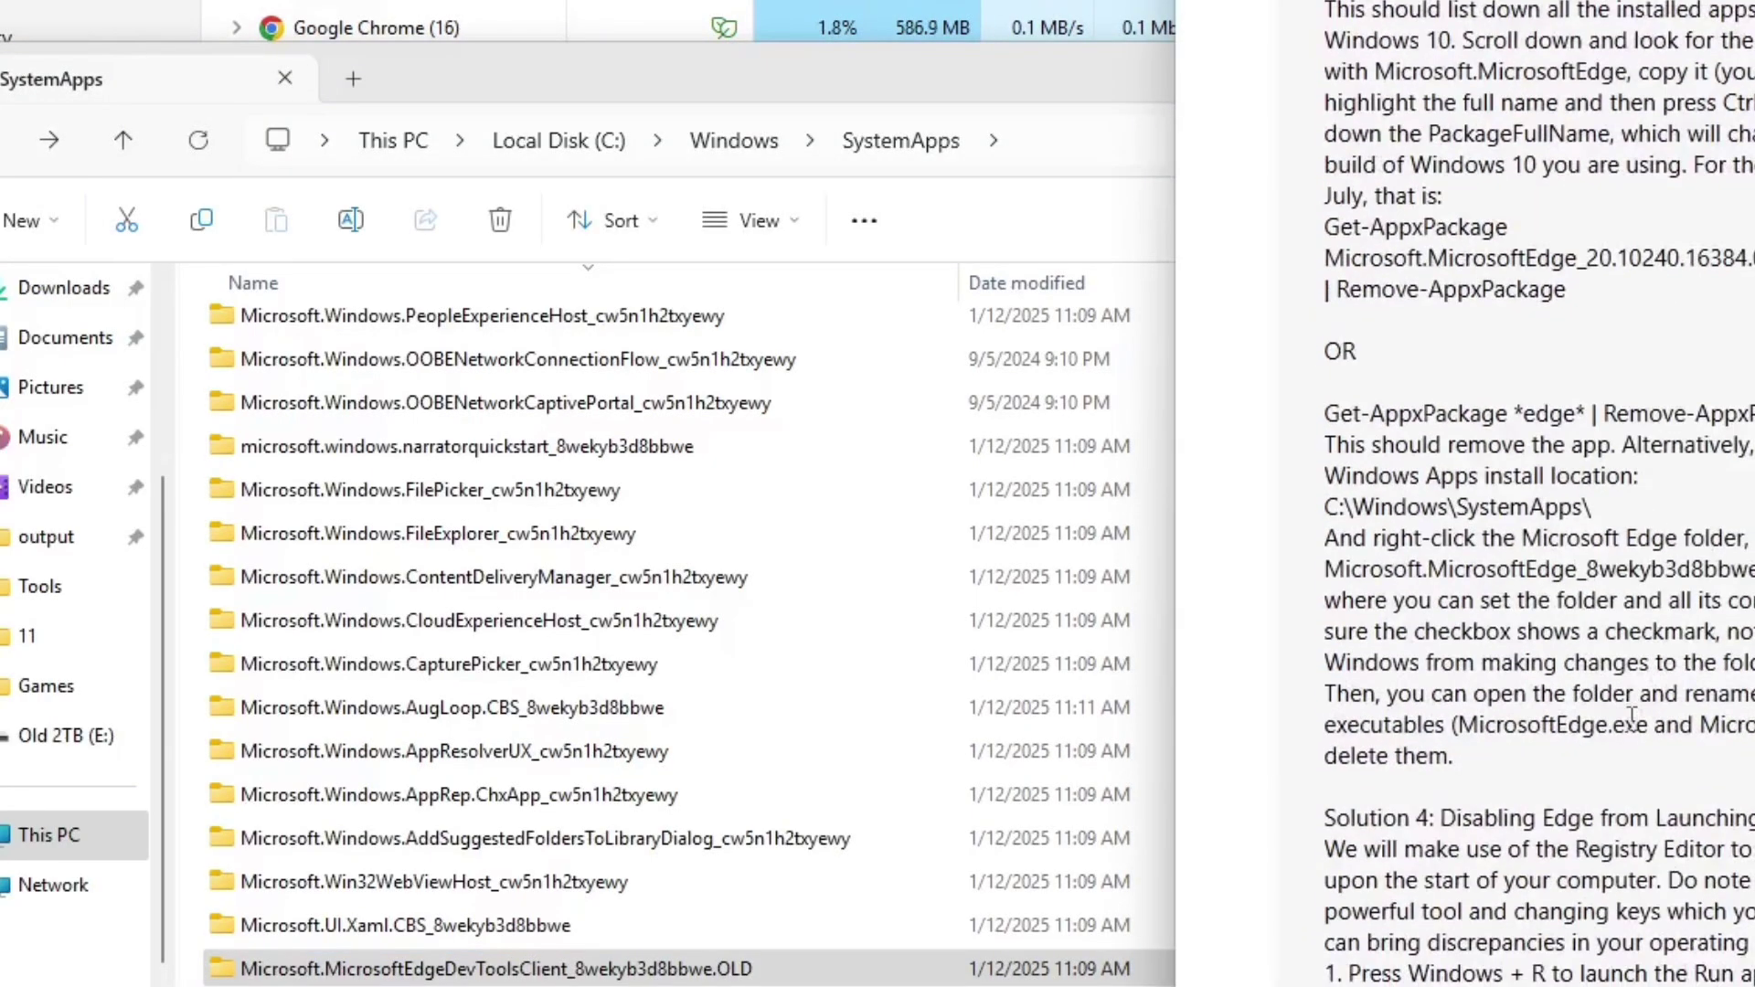
scroll(1632, 718, down, 10)
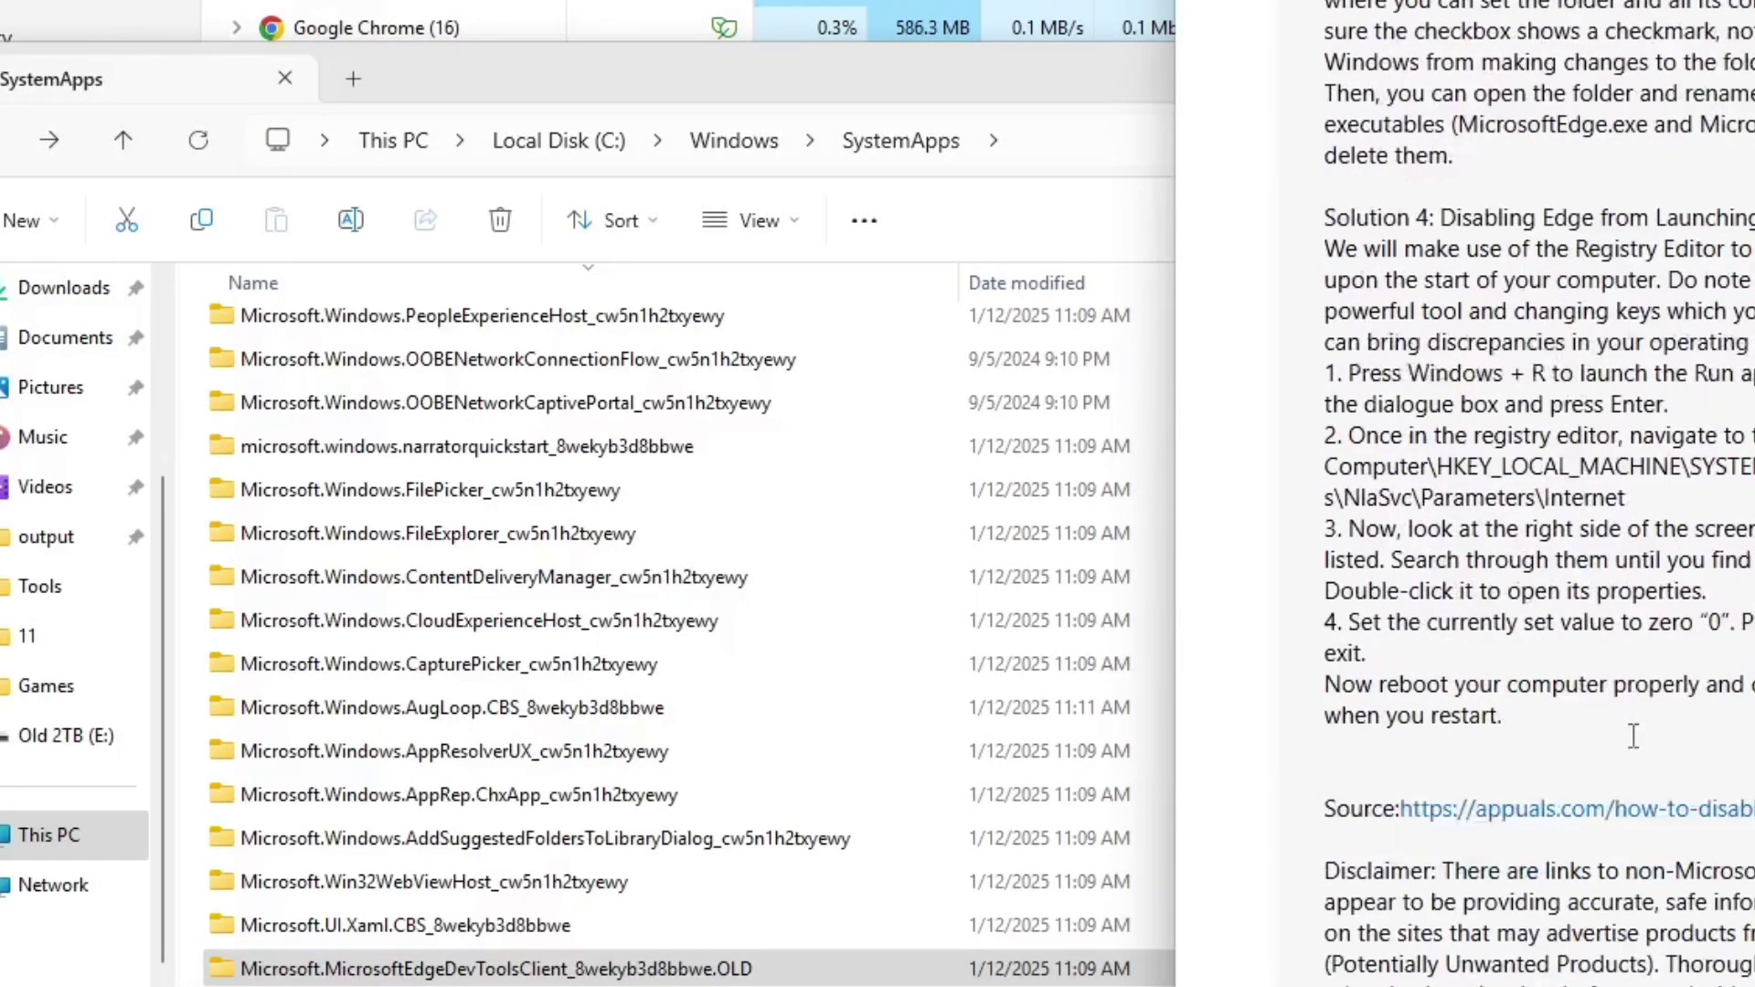
scroll(1634, 736, up, 15)
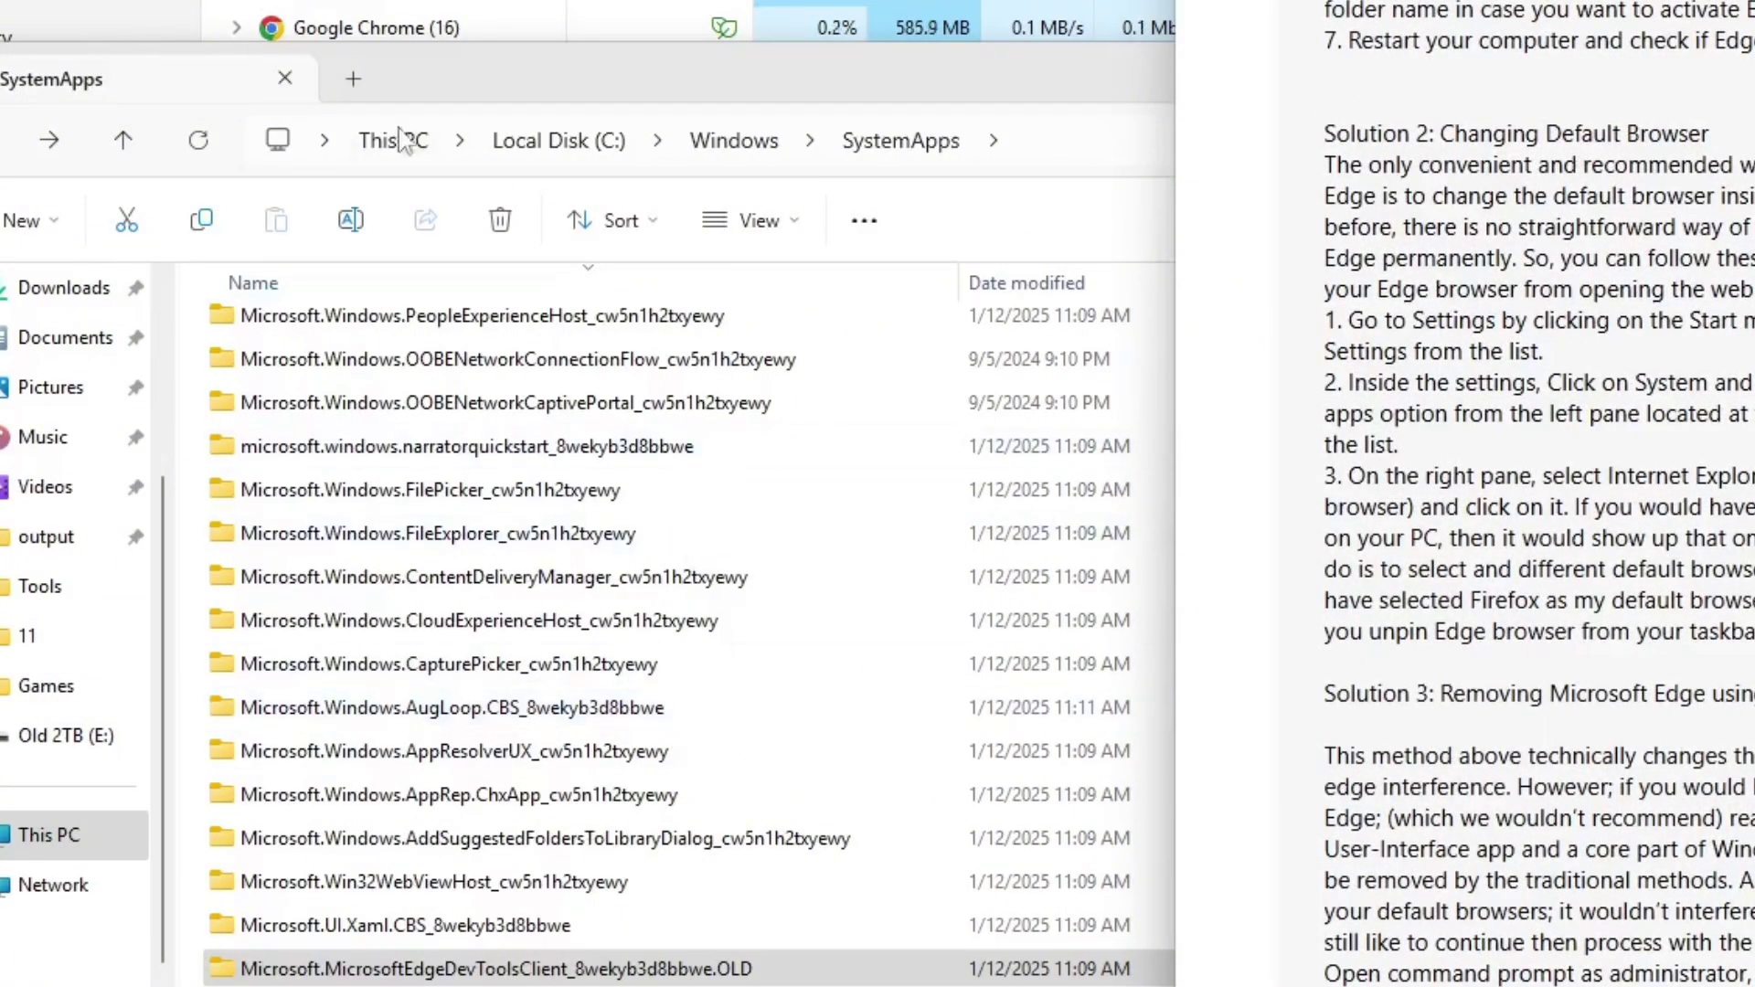
Step: Search the C:\Windows folder for 'edge'
click(571, 84)
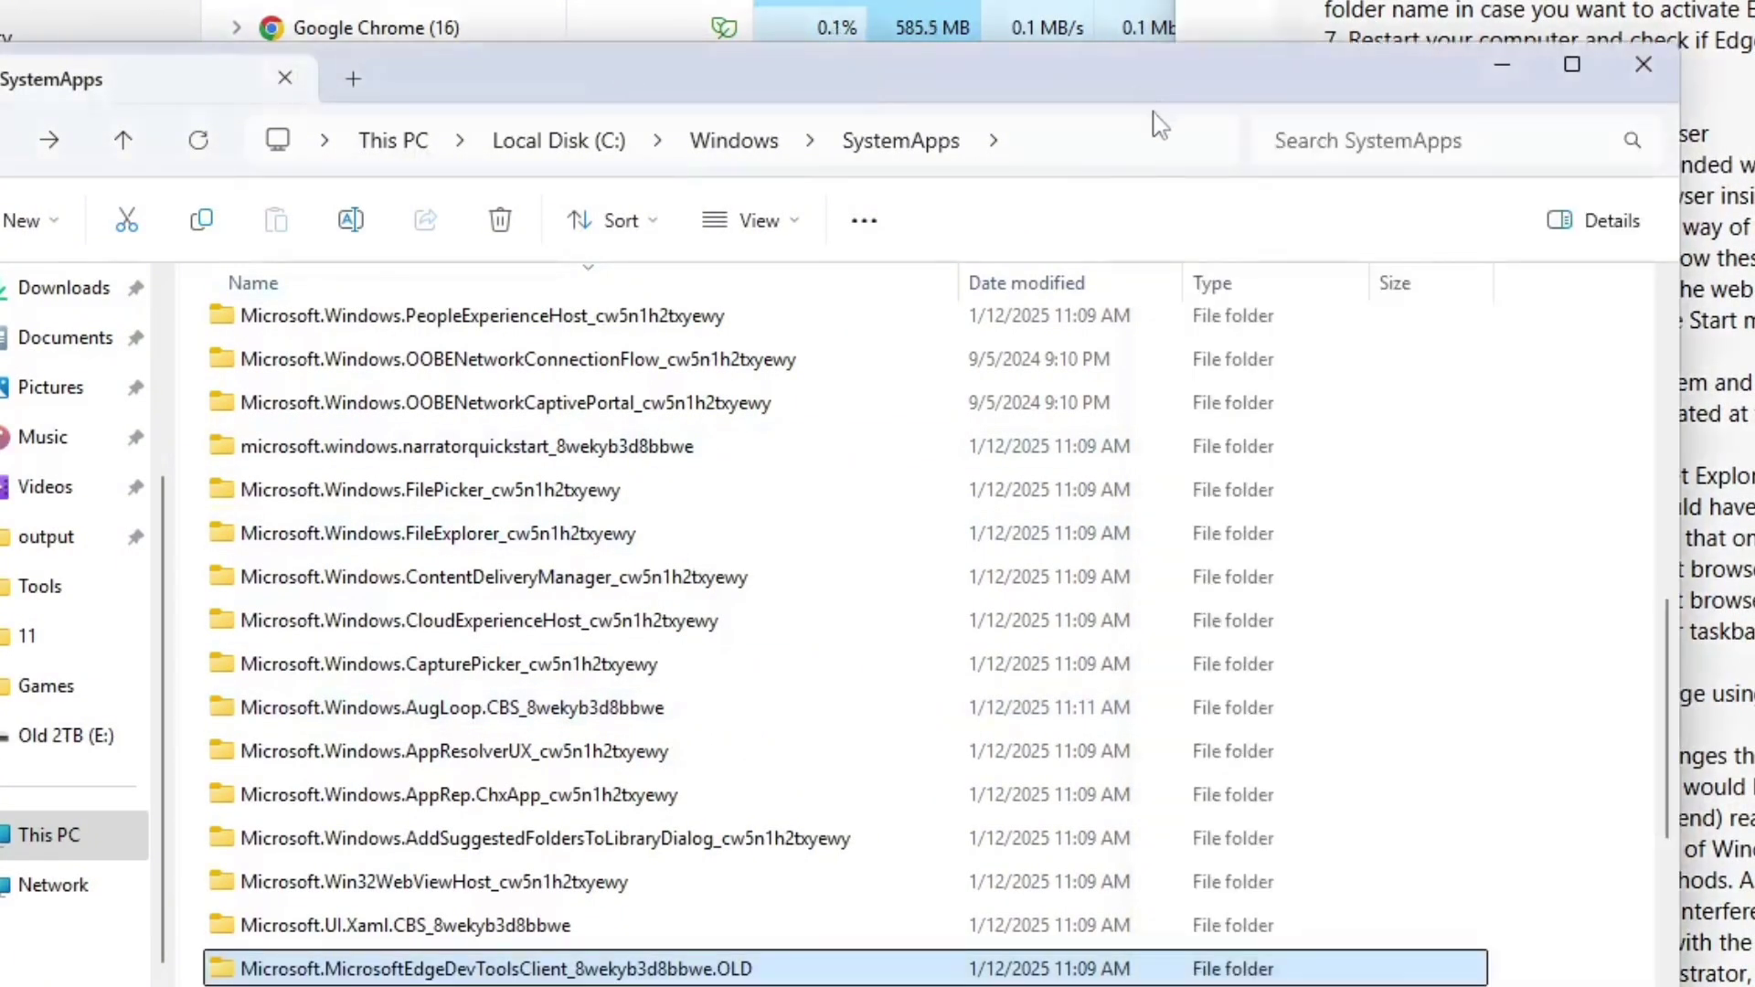
click(737, 141)
click(1483, 143)
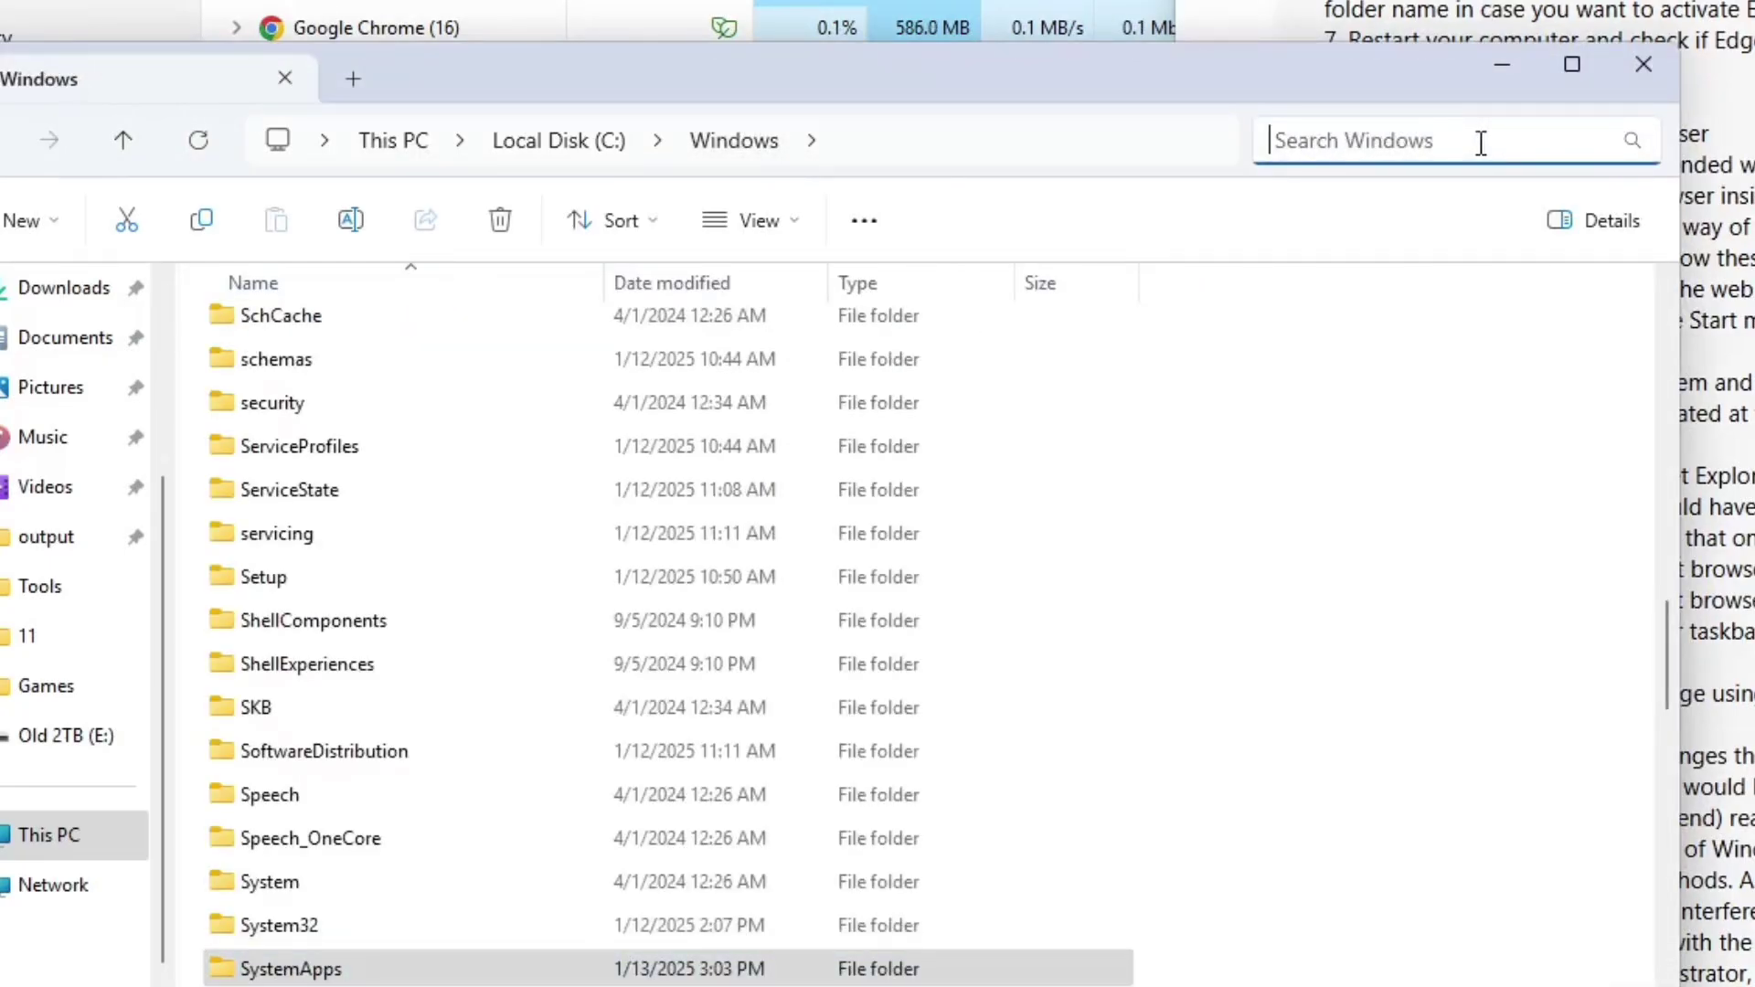
text(edge)
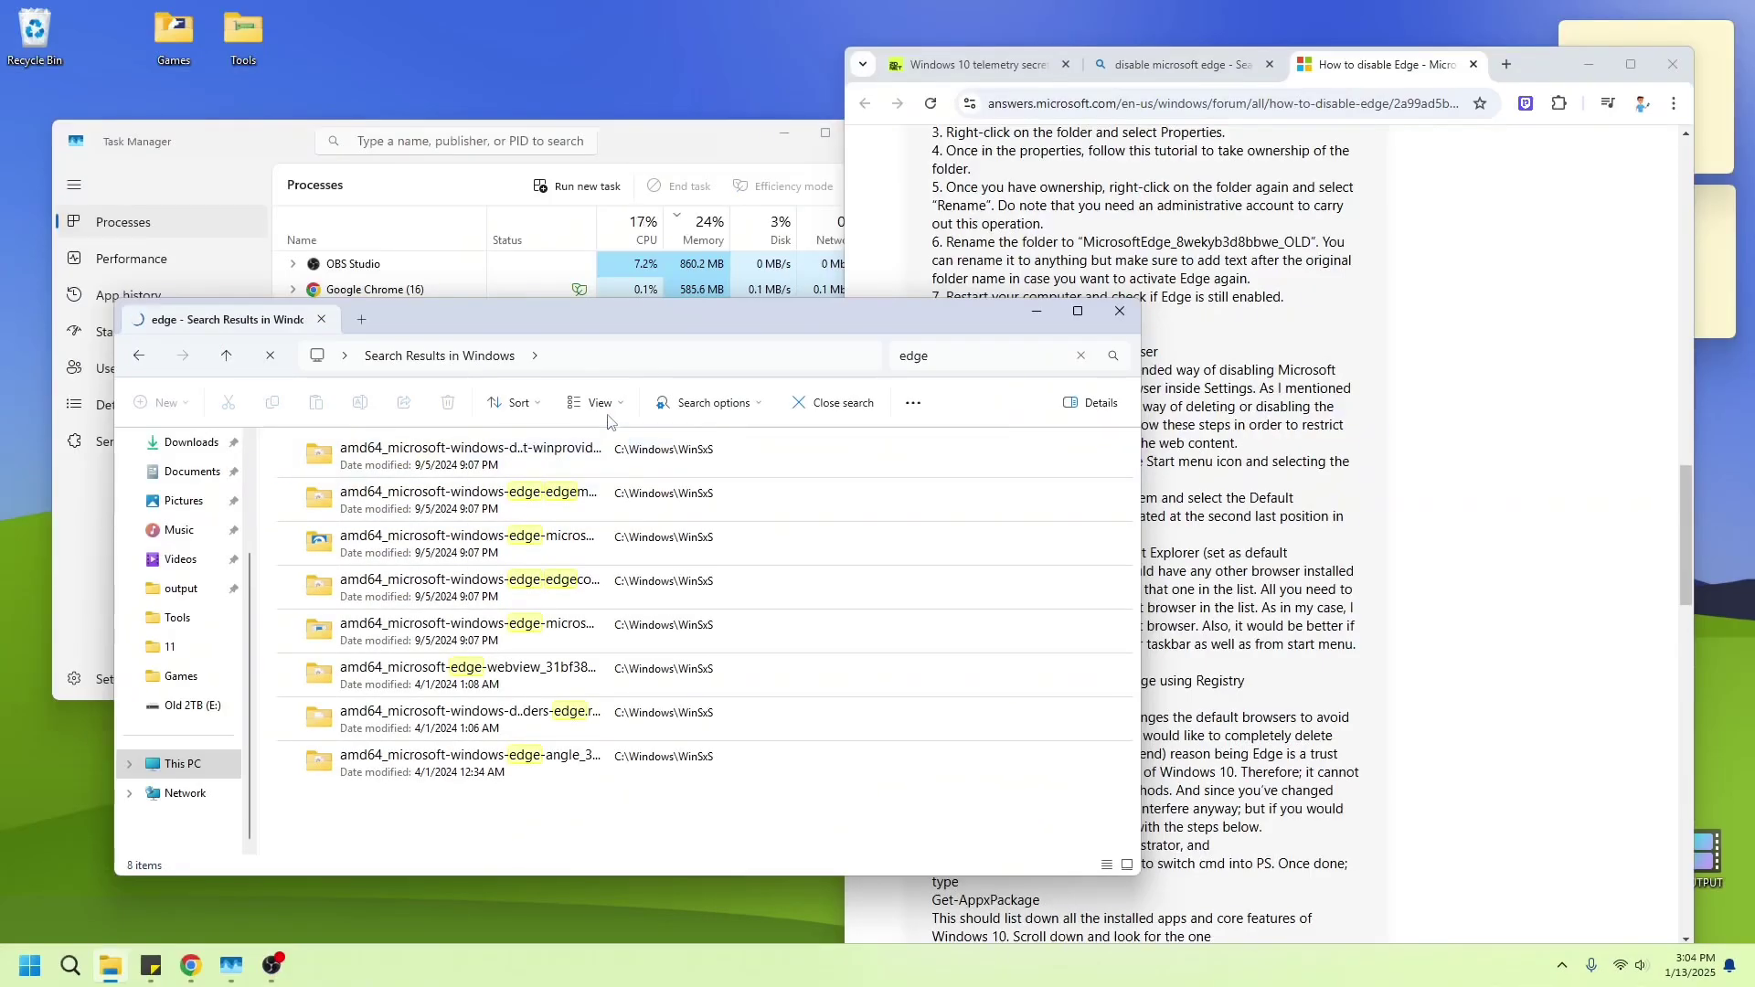
Step: Close the How to disable Edge tab and refine the Bing search with 'windows 11'
click(1284, 516)
scroll(1298, 457, up, 6)
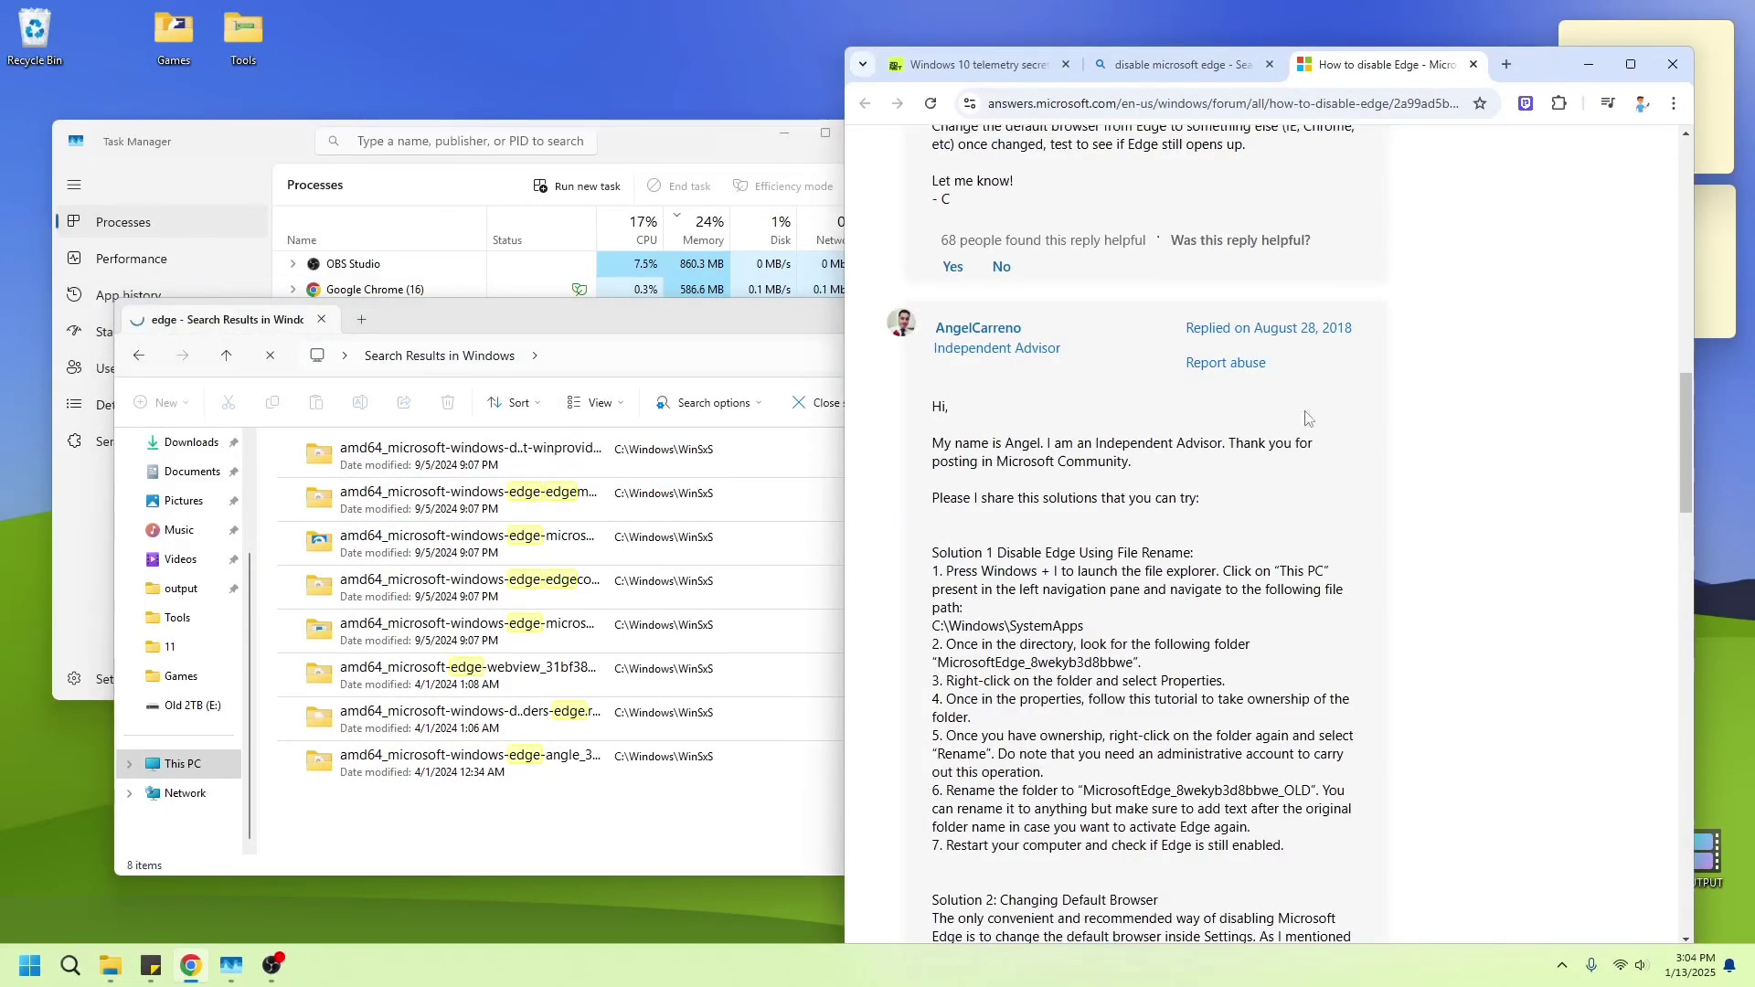
scroll(1280, 457, up, 10)
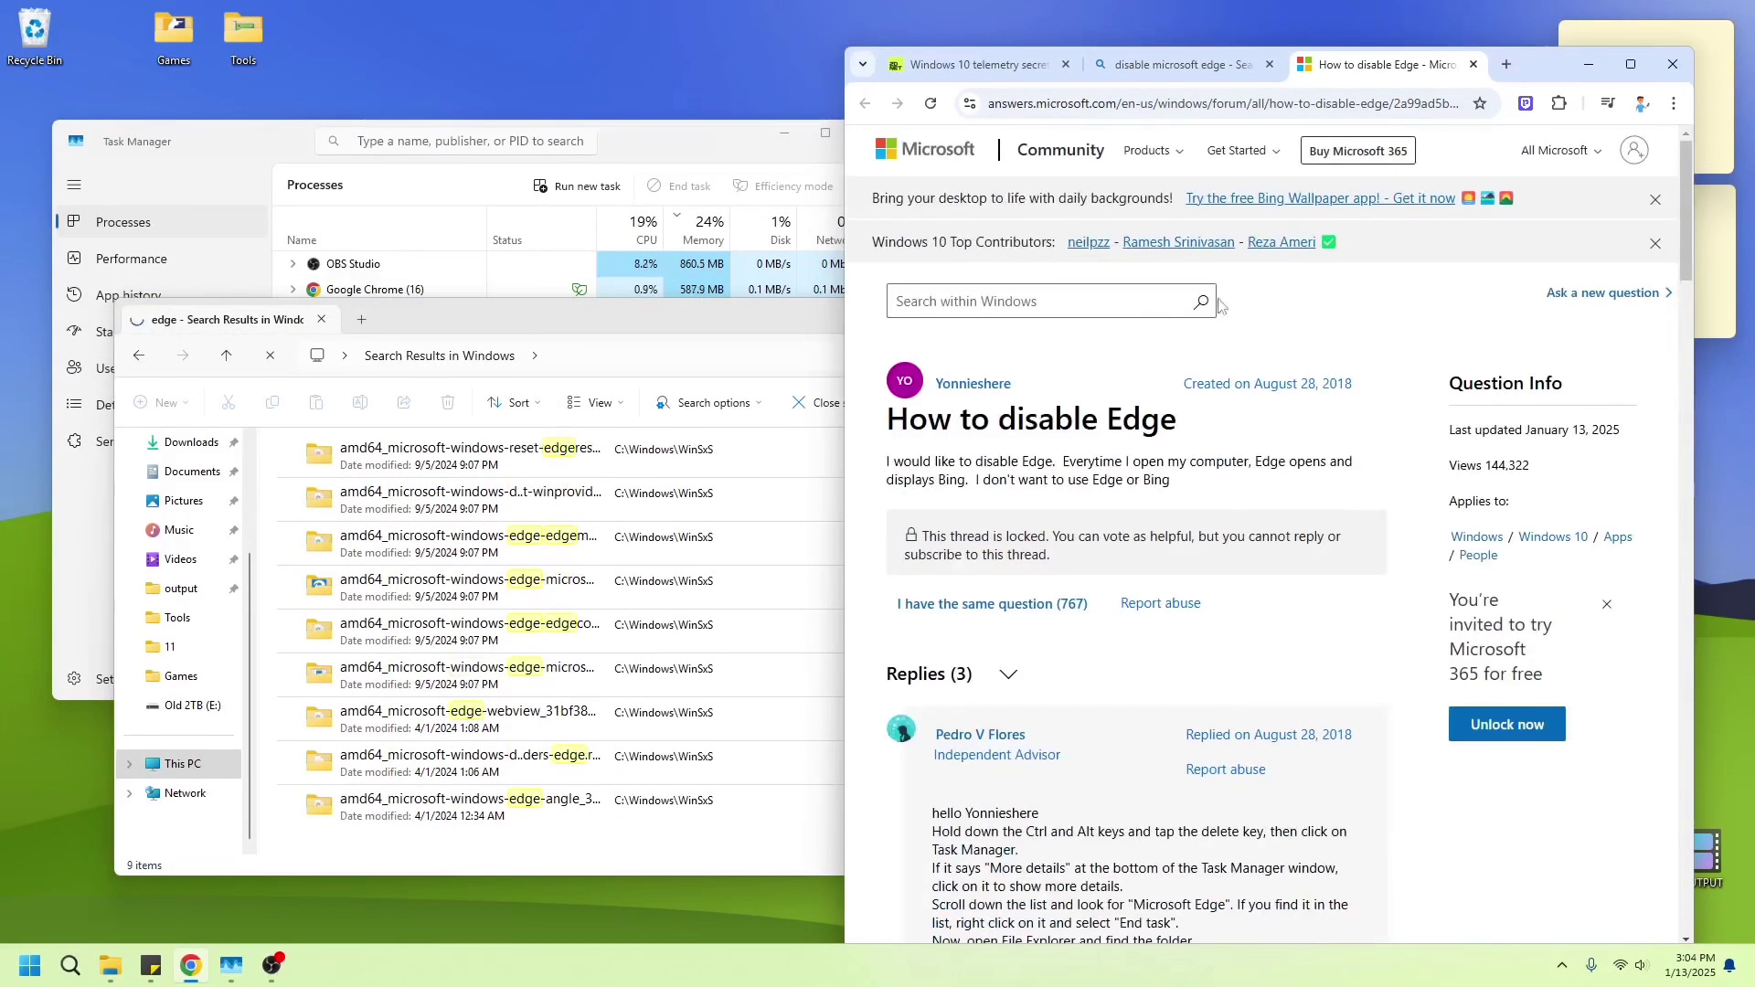
click(1472, 66)
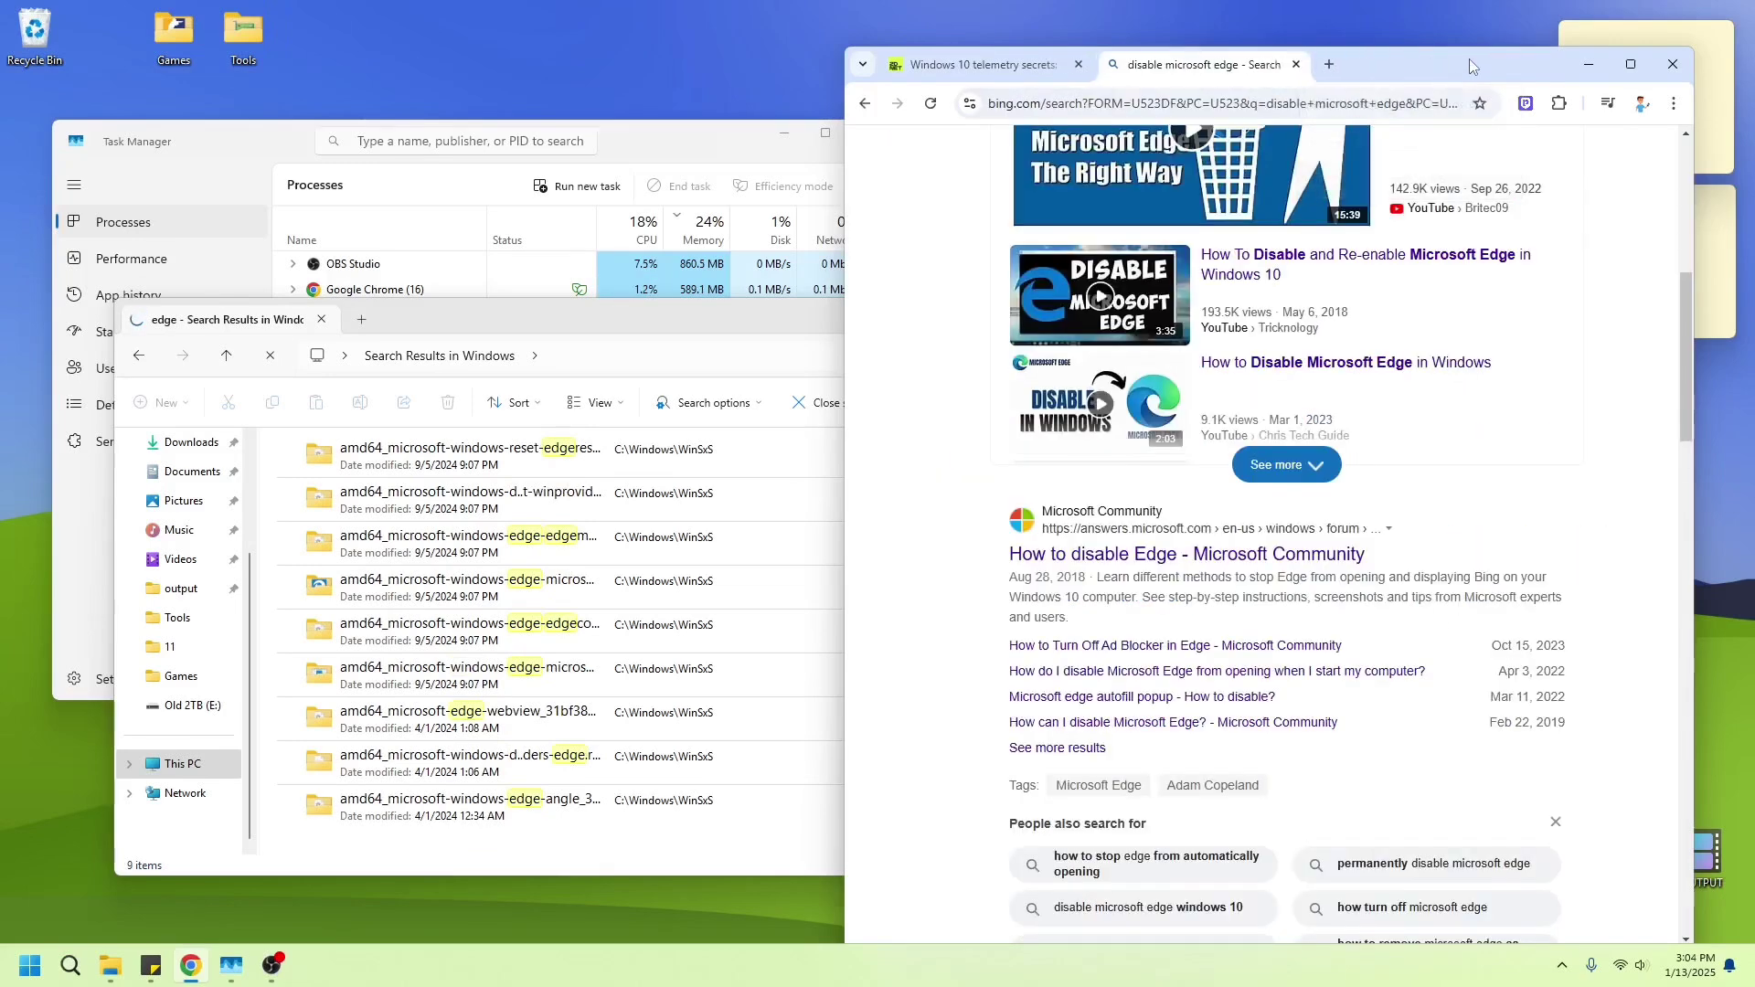
scroll(1225, 224, up, 6)
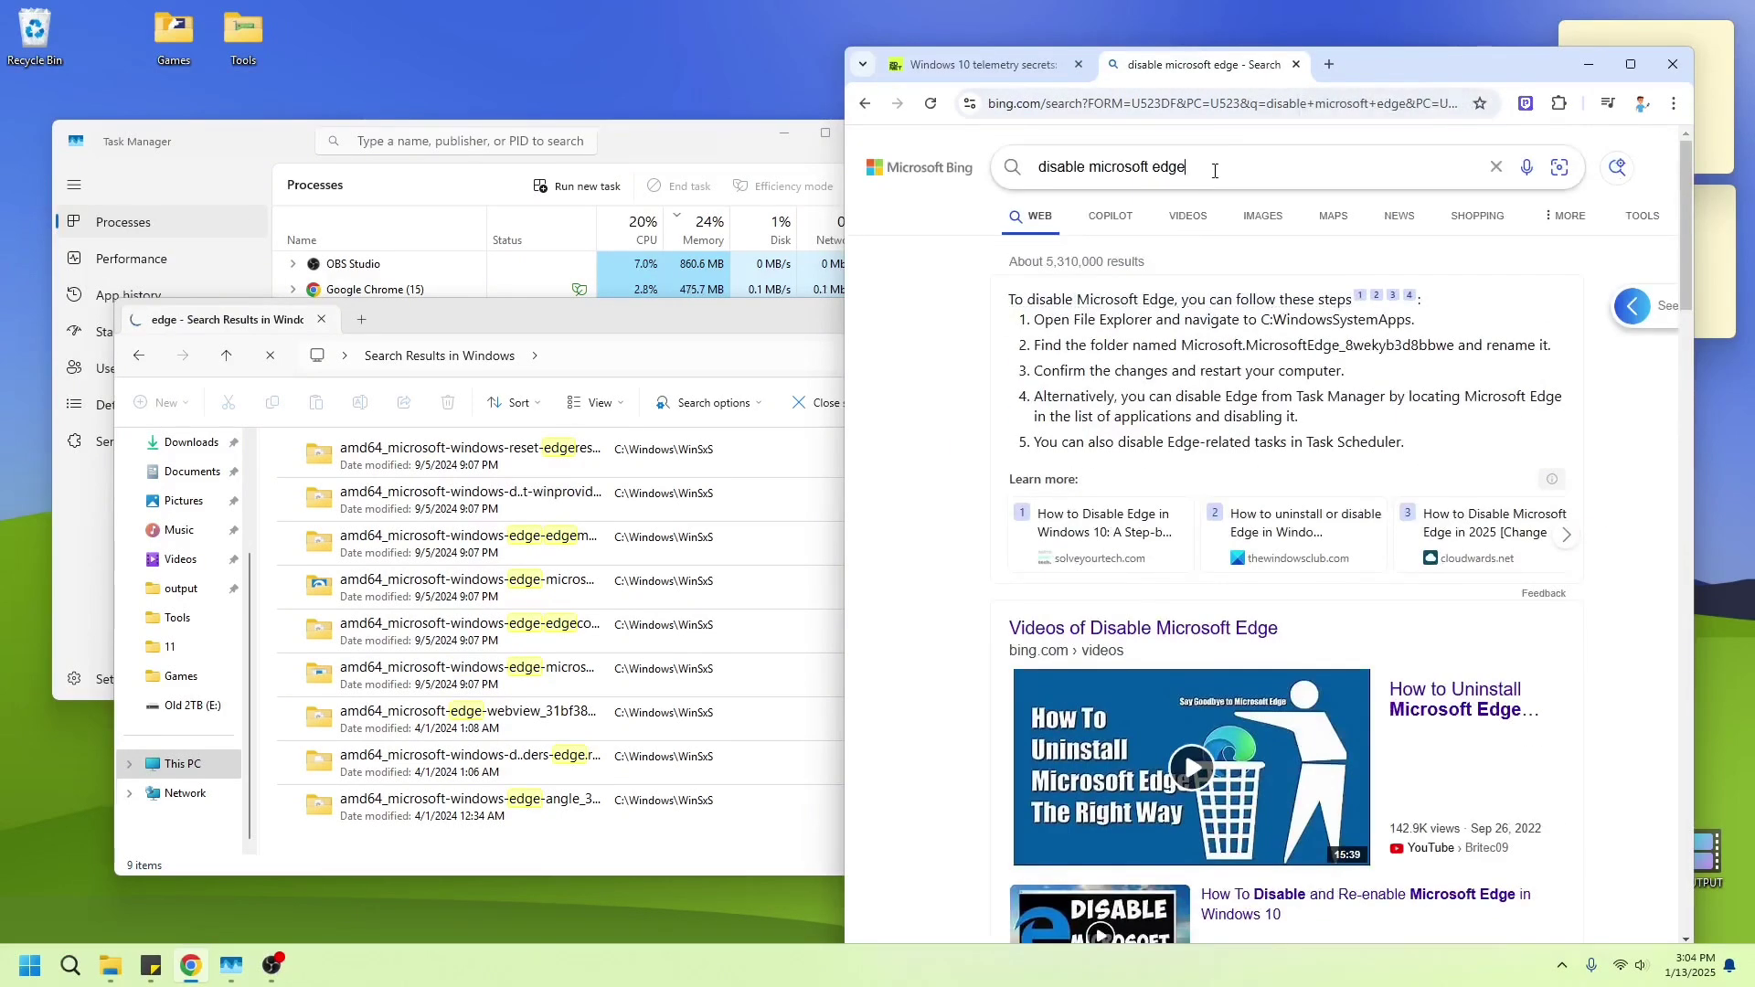
click(1215, 171)
text(windows )
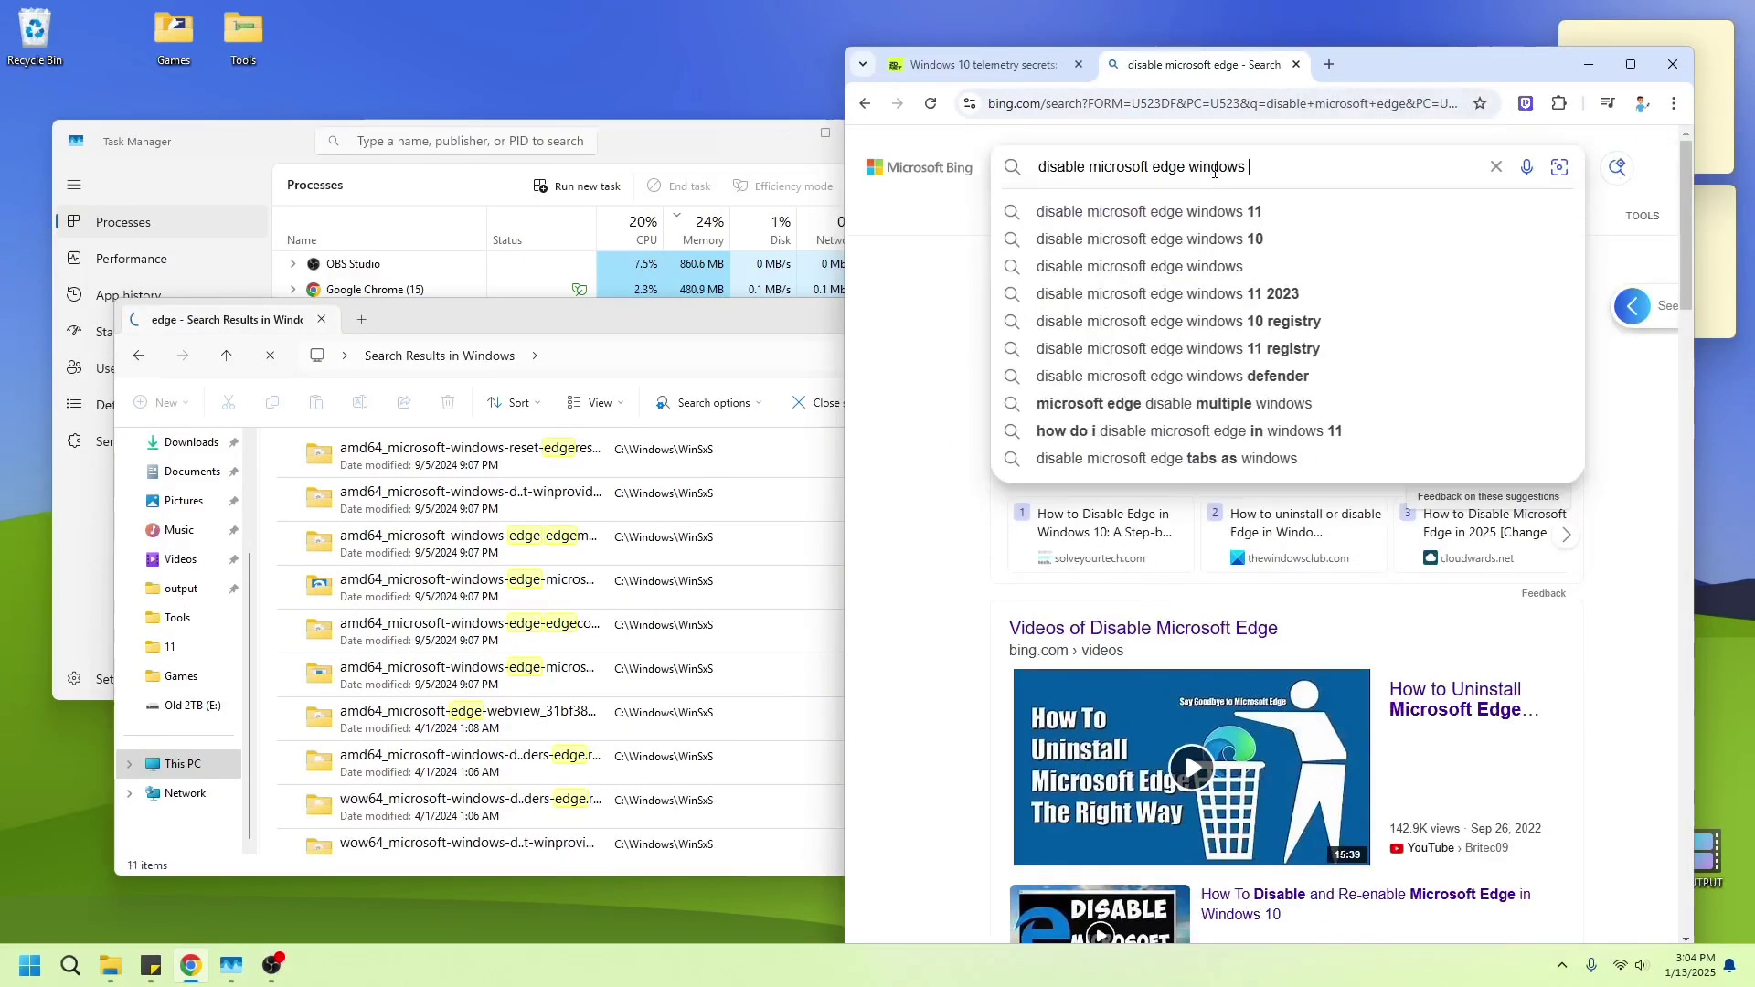
text(11)
key(Return)
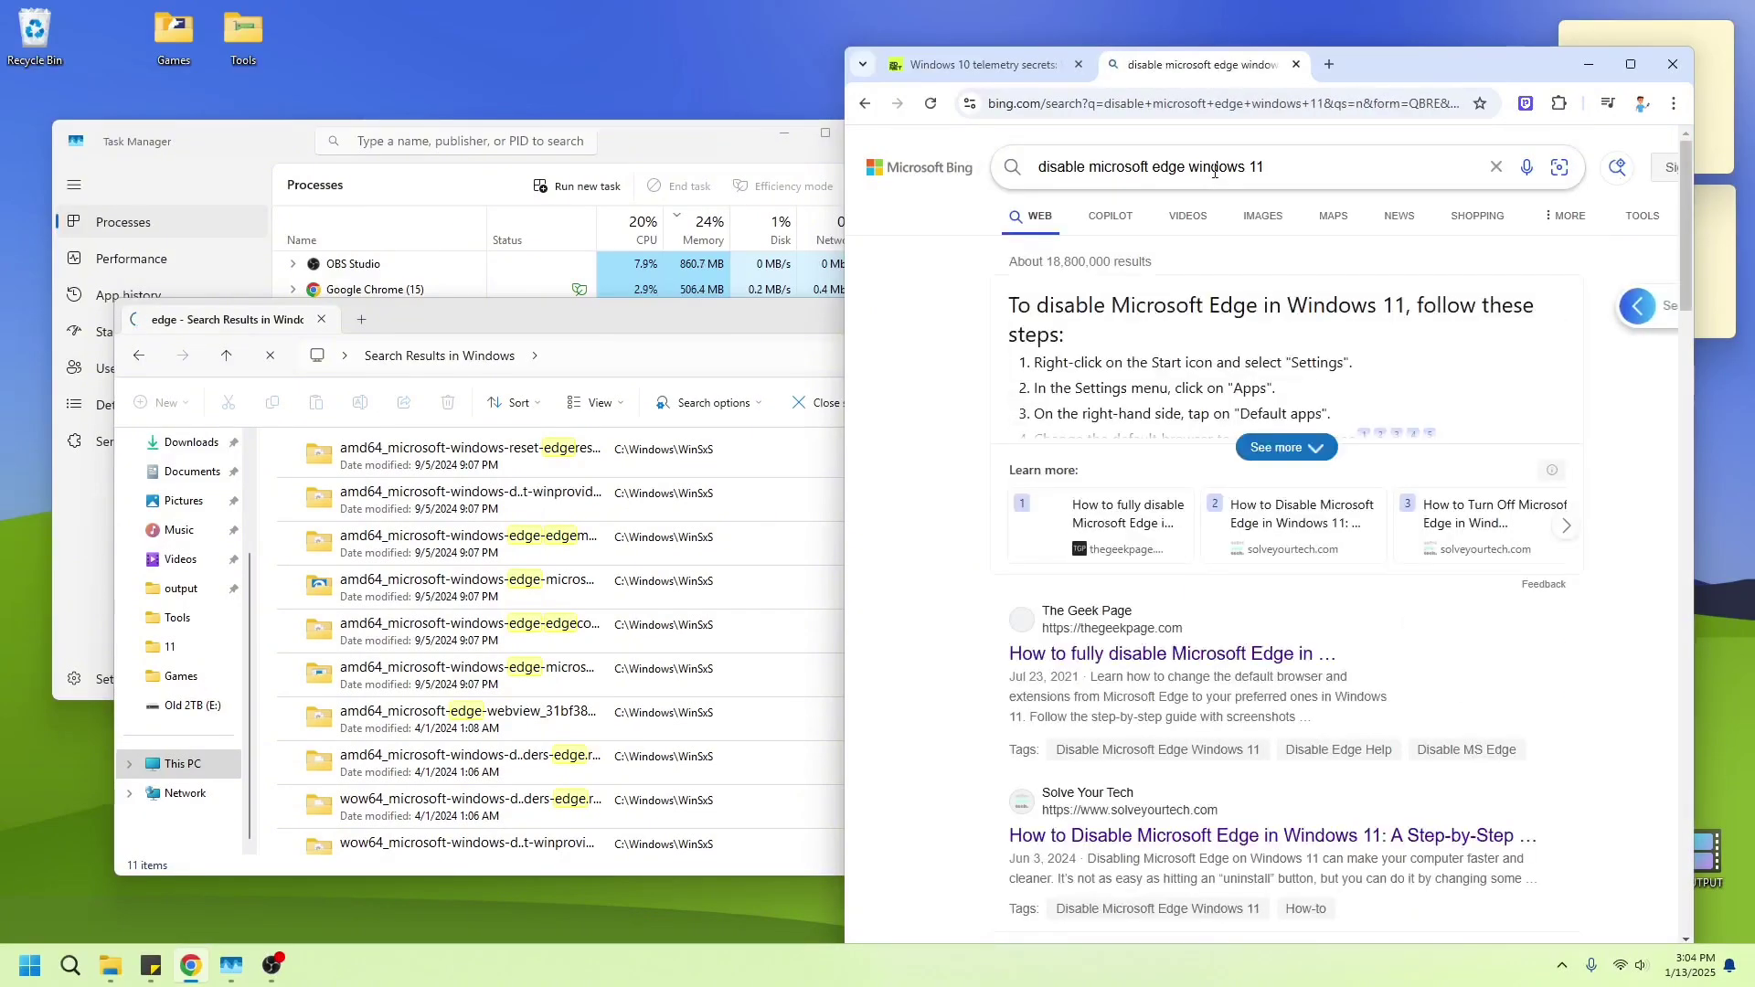
Step: Open The Geek Page guide and read down to its final restart step
click(1280, 655)
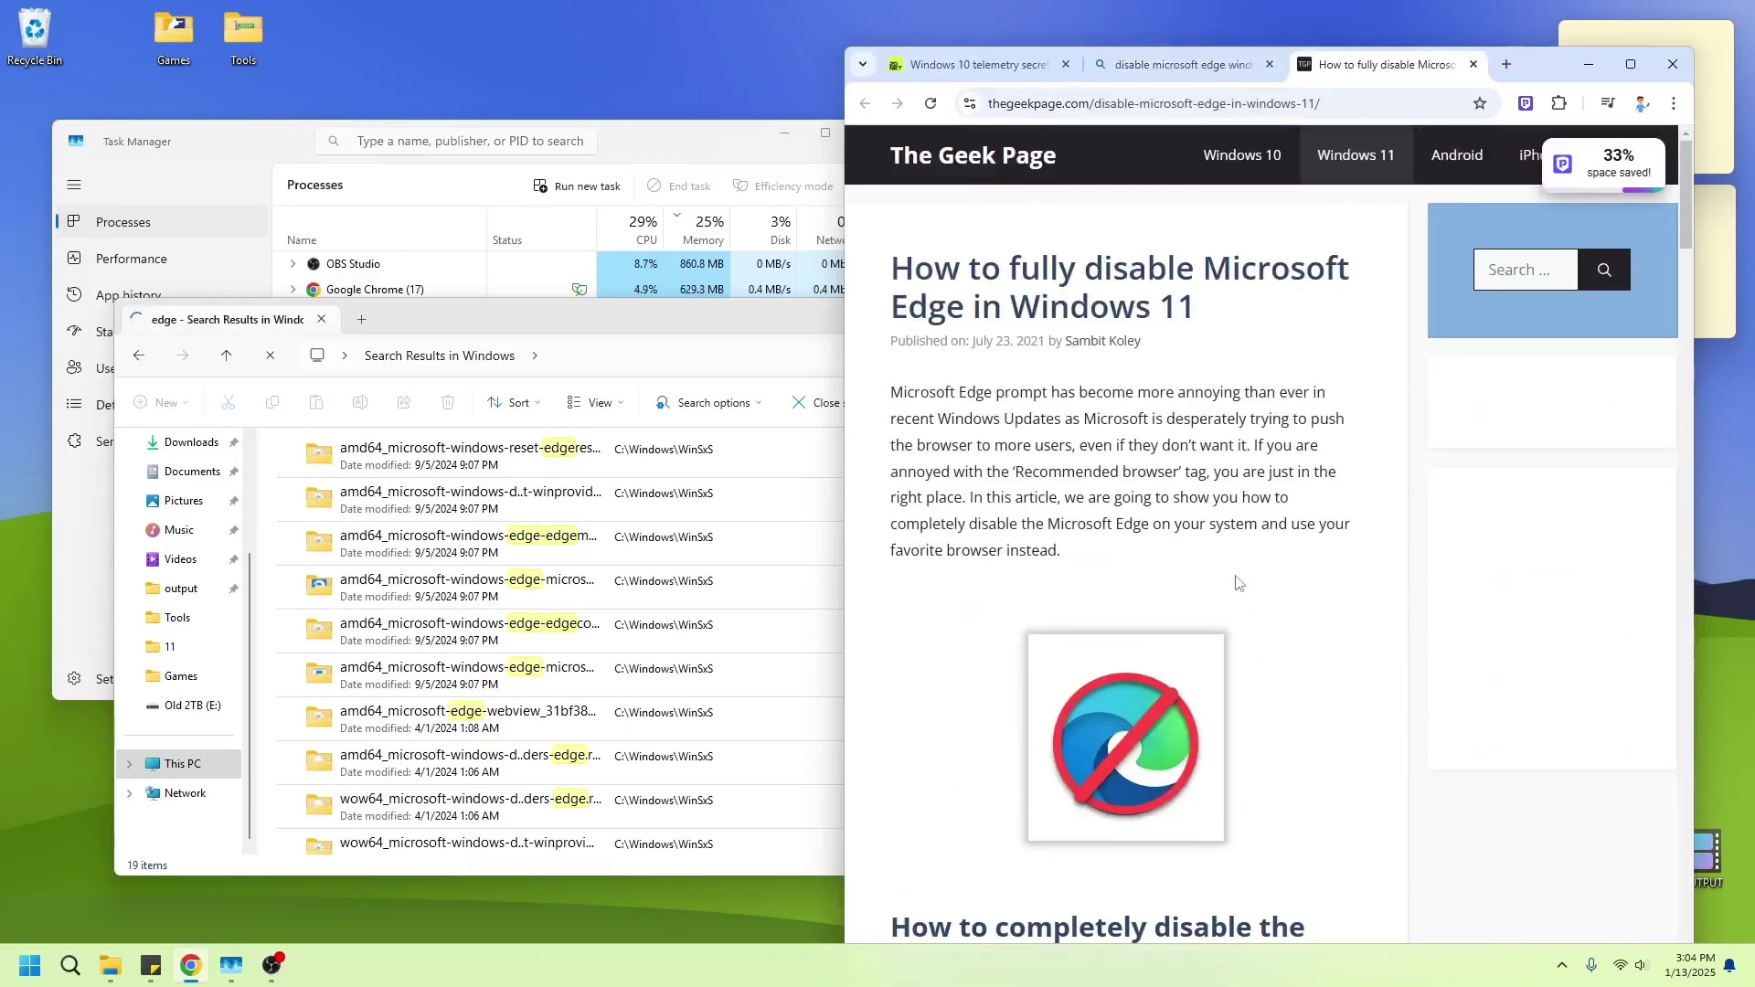
scroll(1239, 582, down, 8)
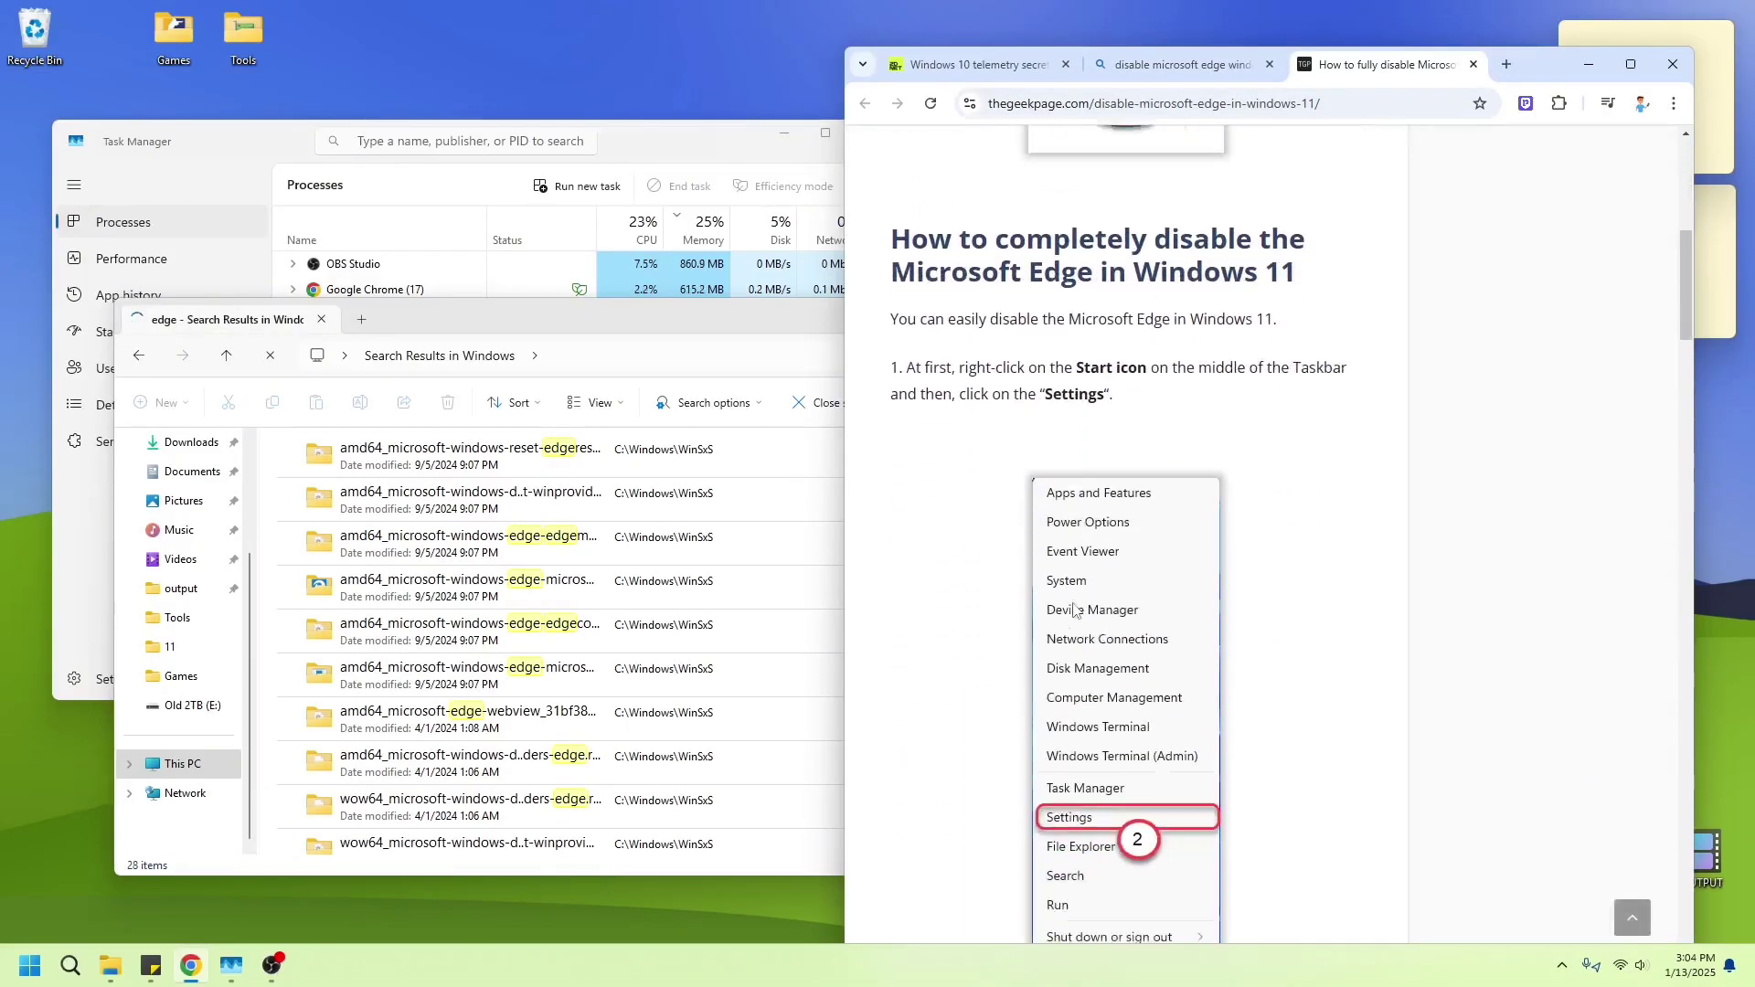
scroll(1075, 610, down, 9)
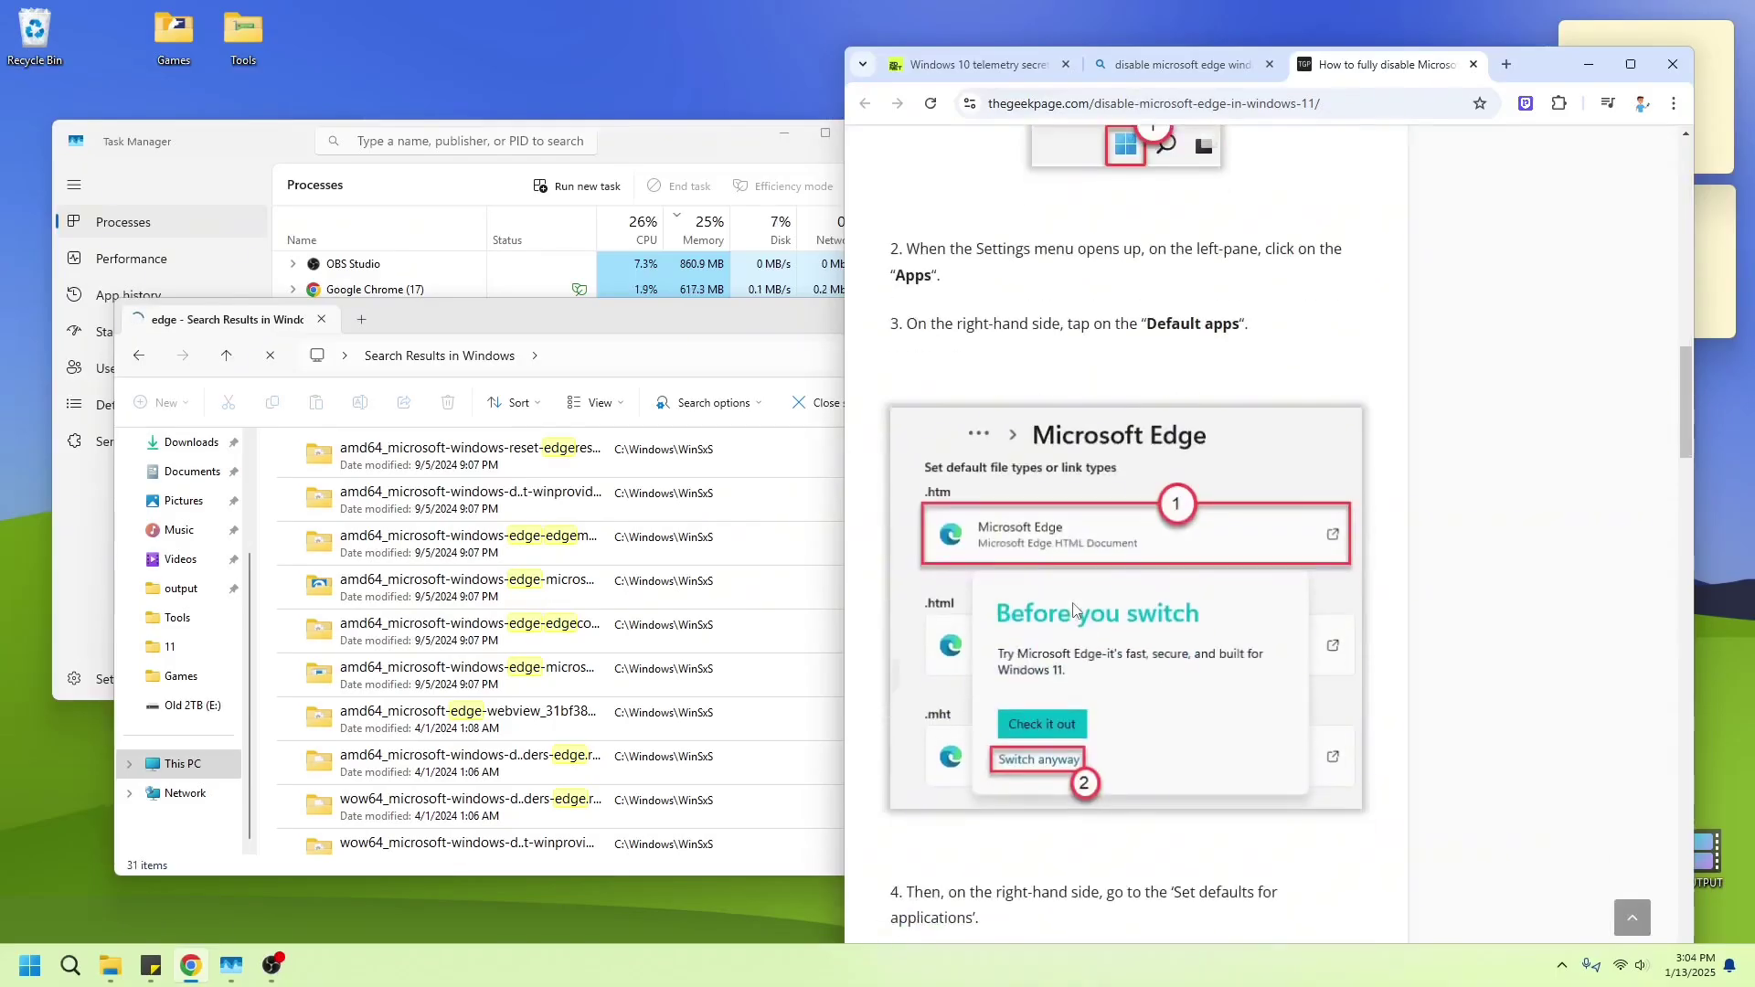
scroll(1074, 609, down, 10)
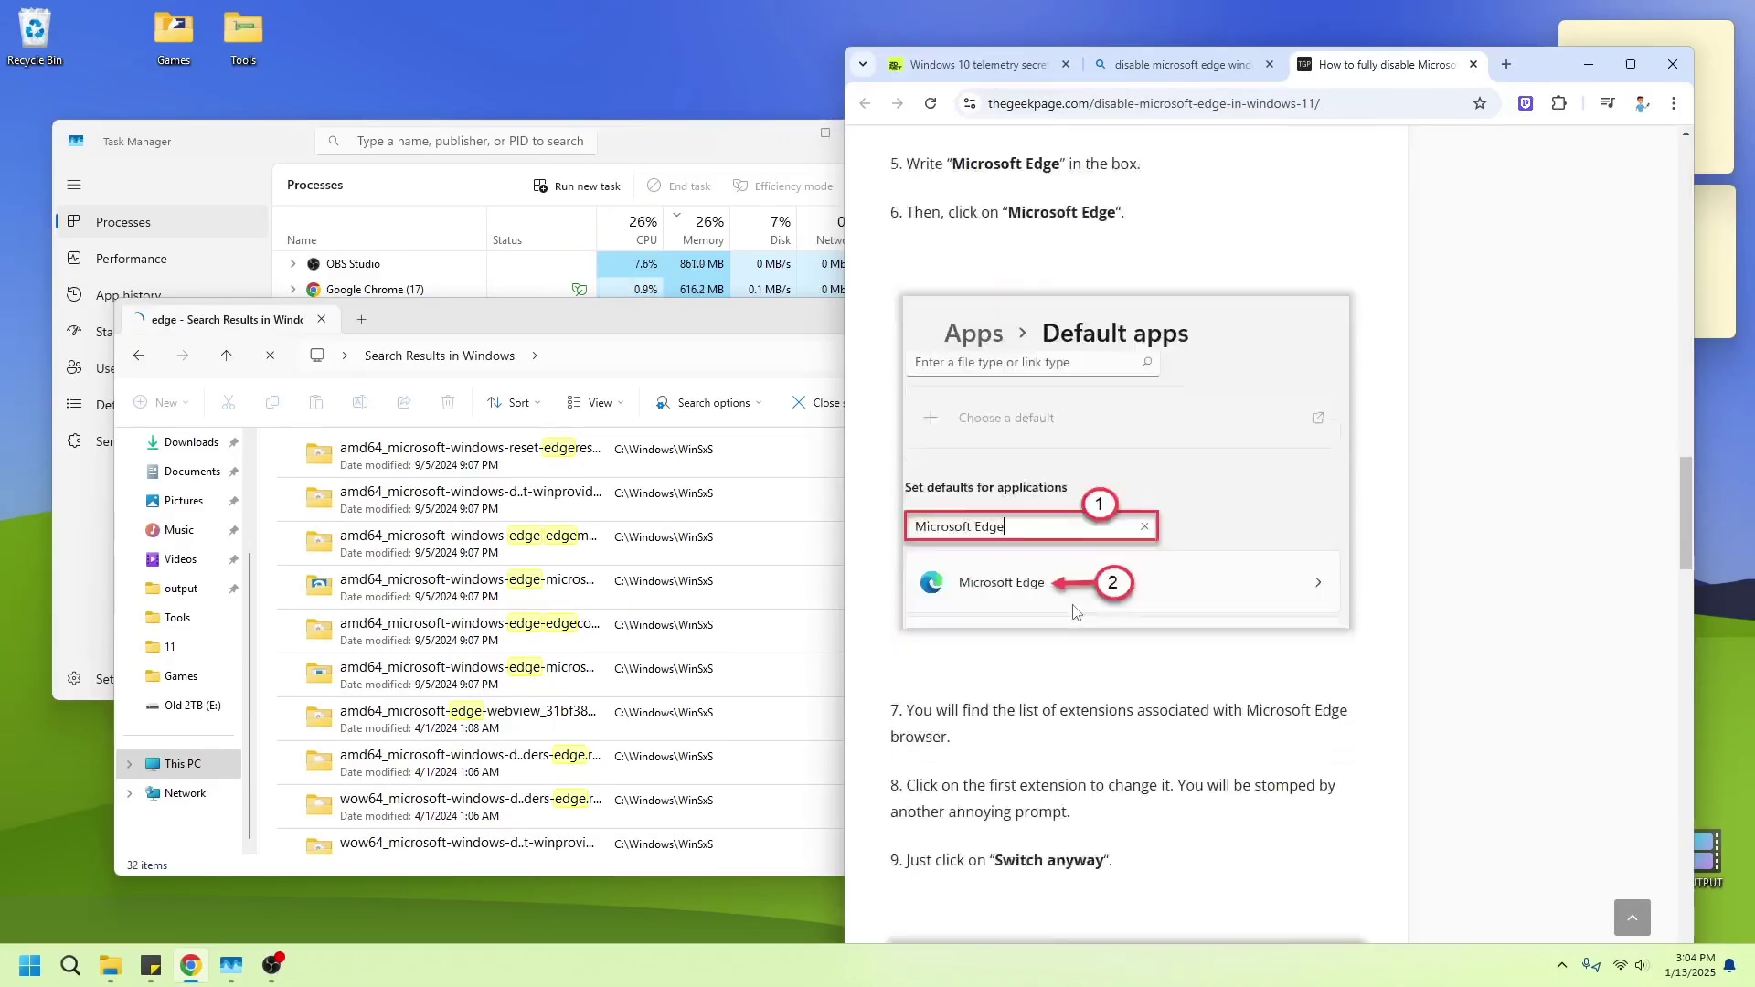
scroll(1075, 609, down, 12)
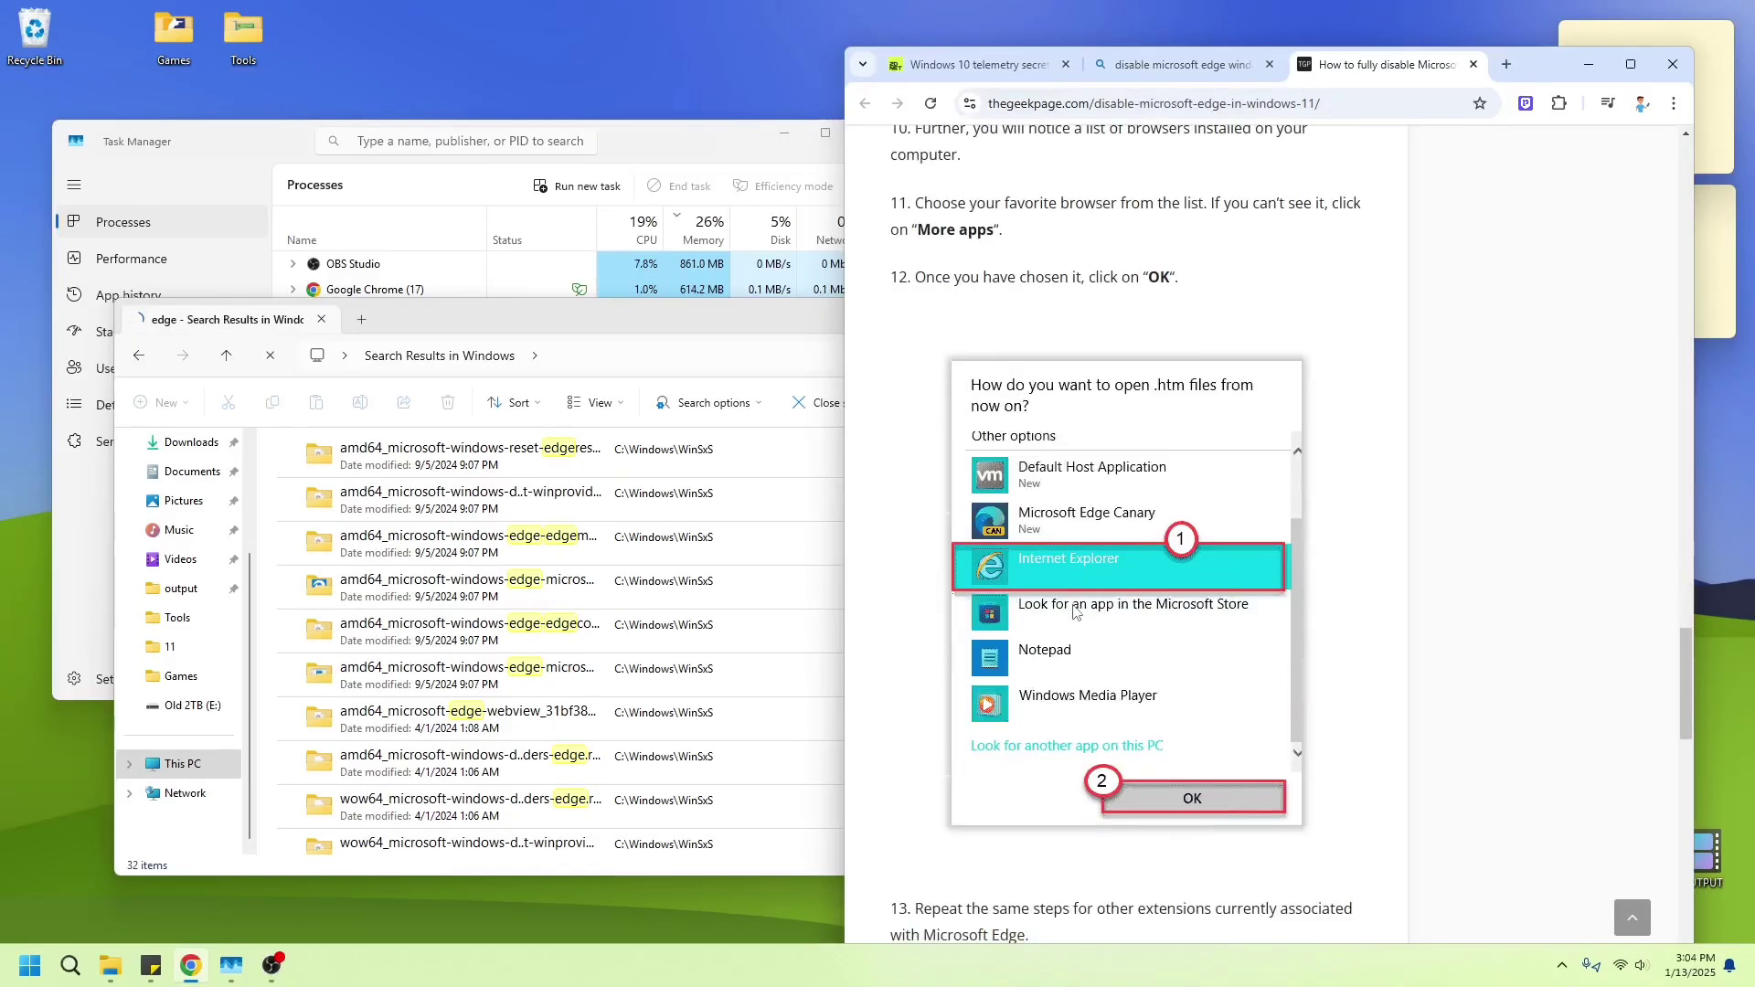
scroll(1076, 611, down, 8)
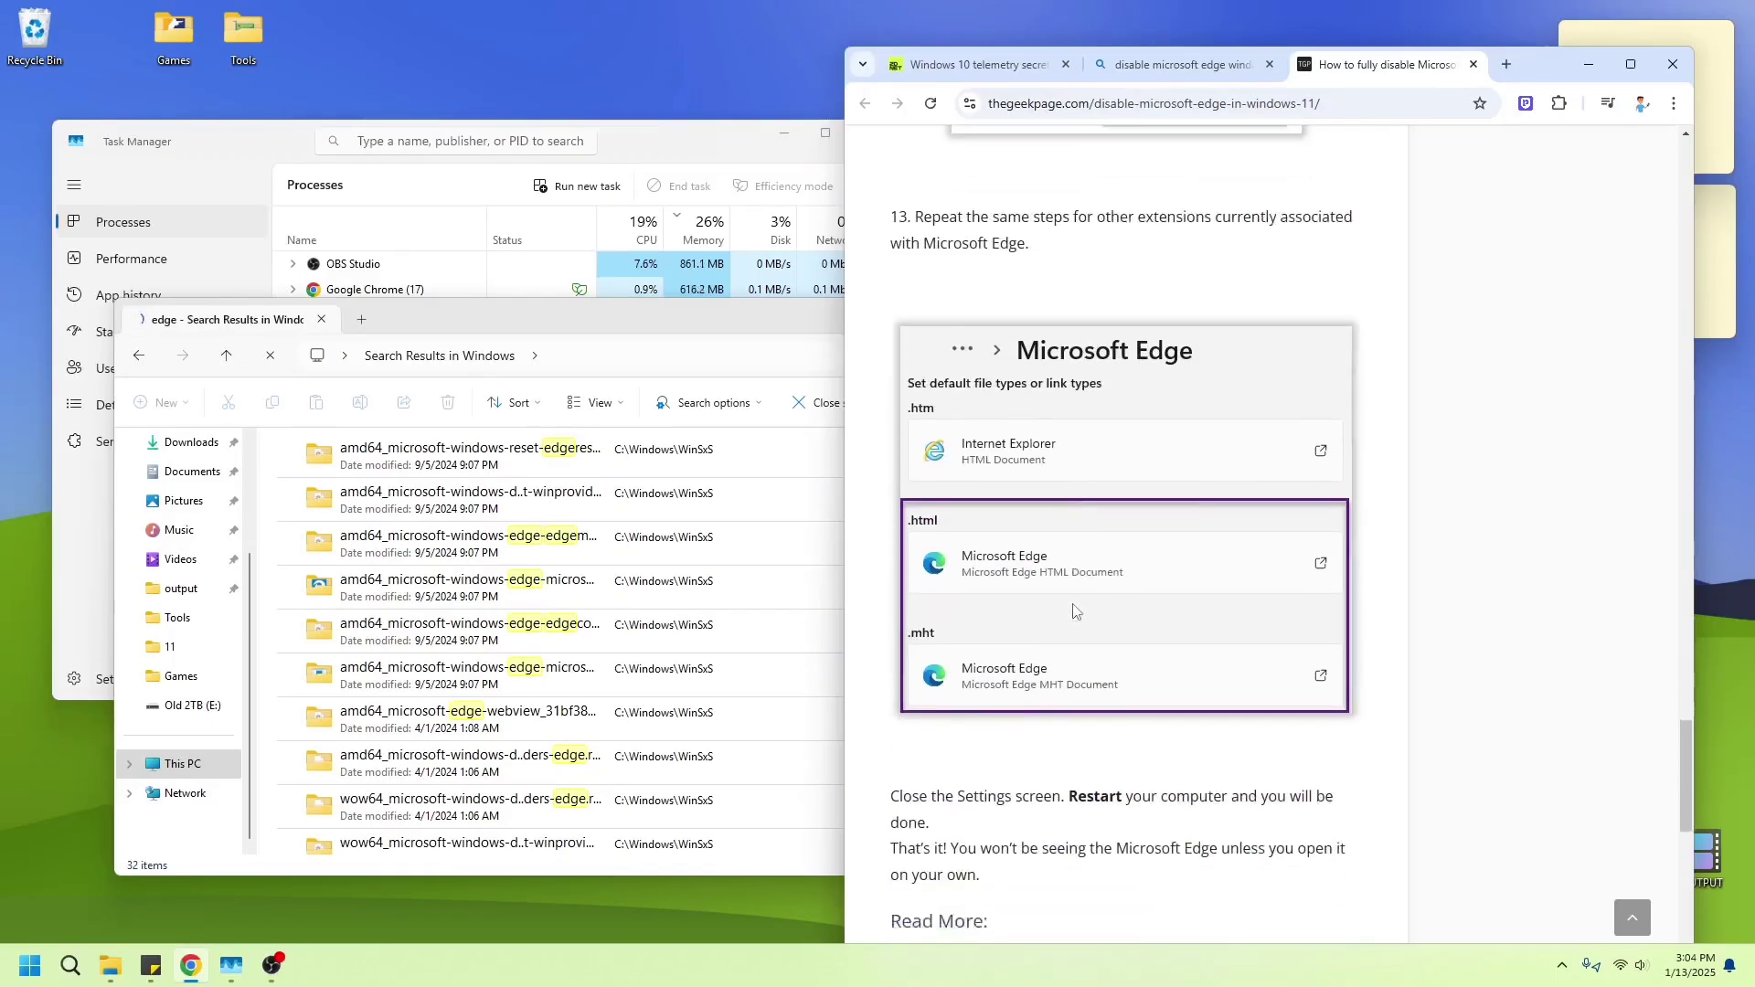
scroll(1076, 611, down, 10)
scroll(1097, 611, up, 7)
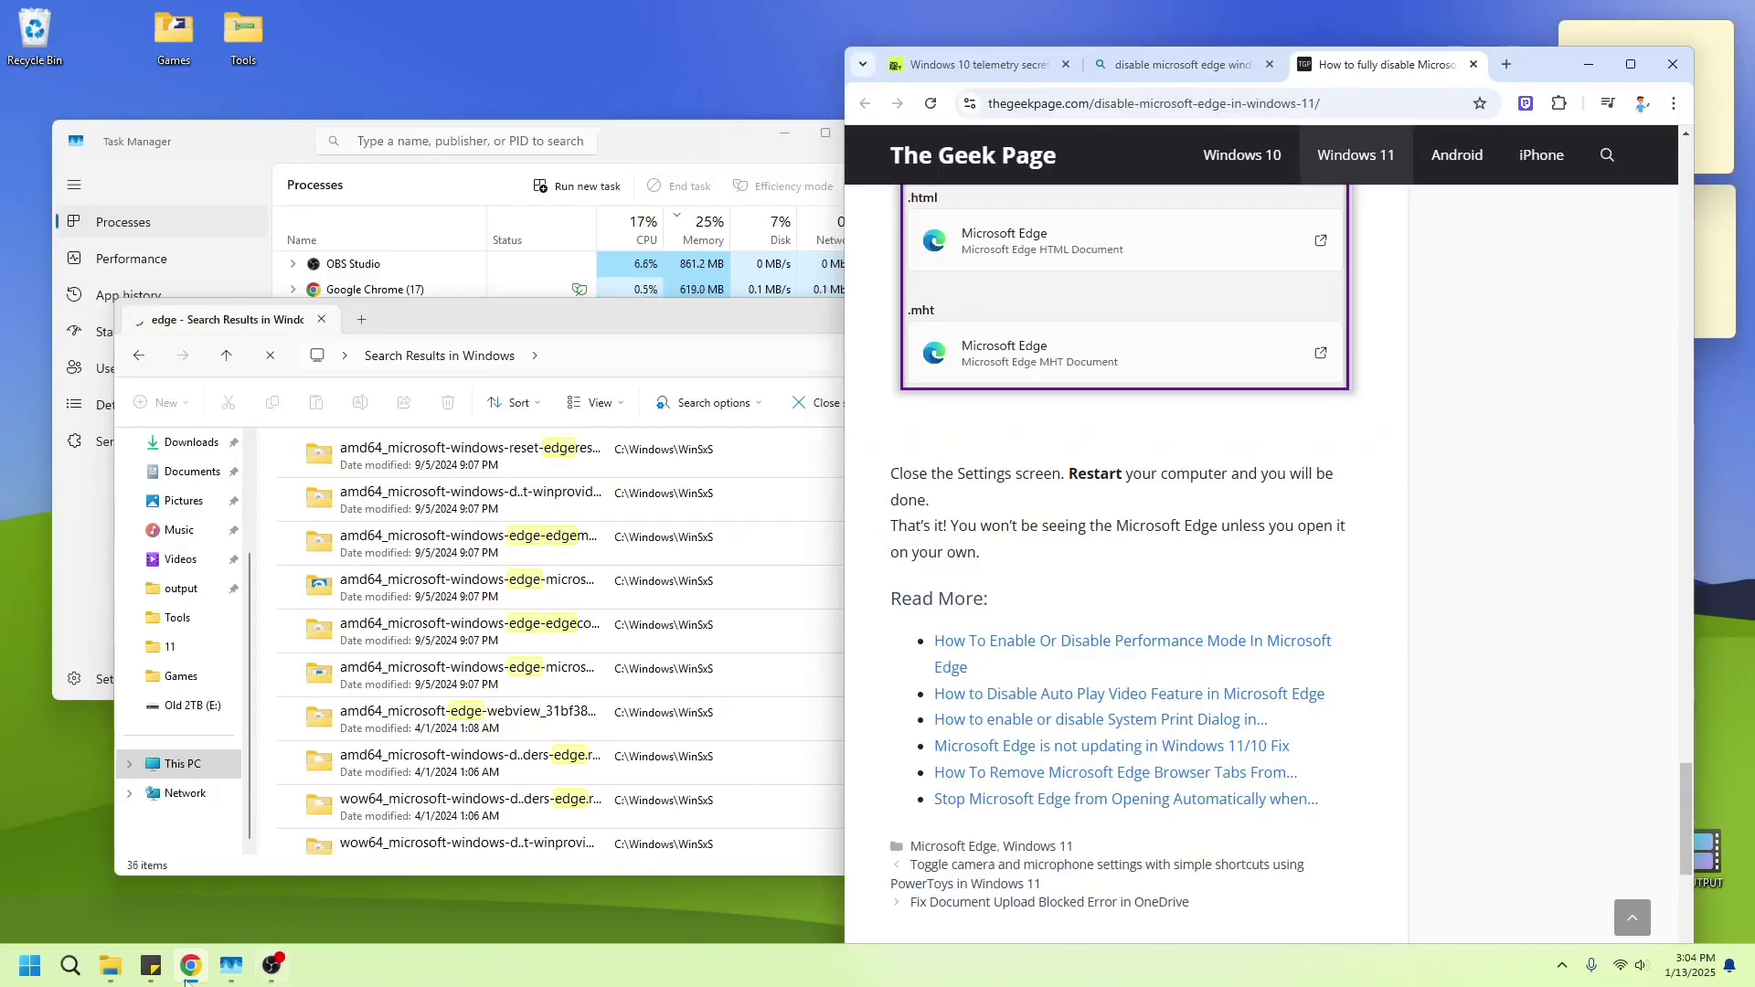
Step: Open Settings > Apps > Default apps and select Microsoft Edge to list its file and link types
right_click(30, 965)
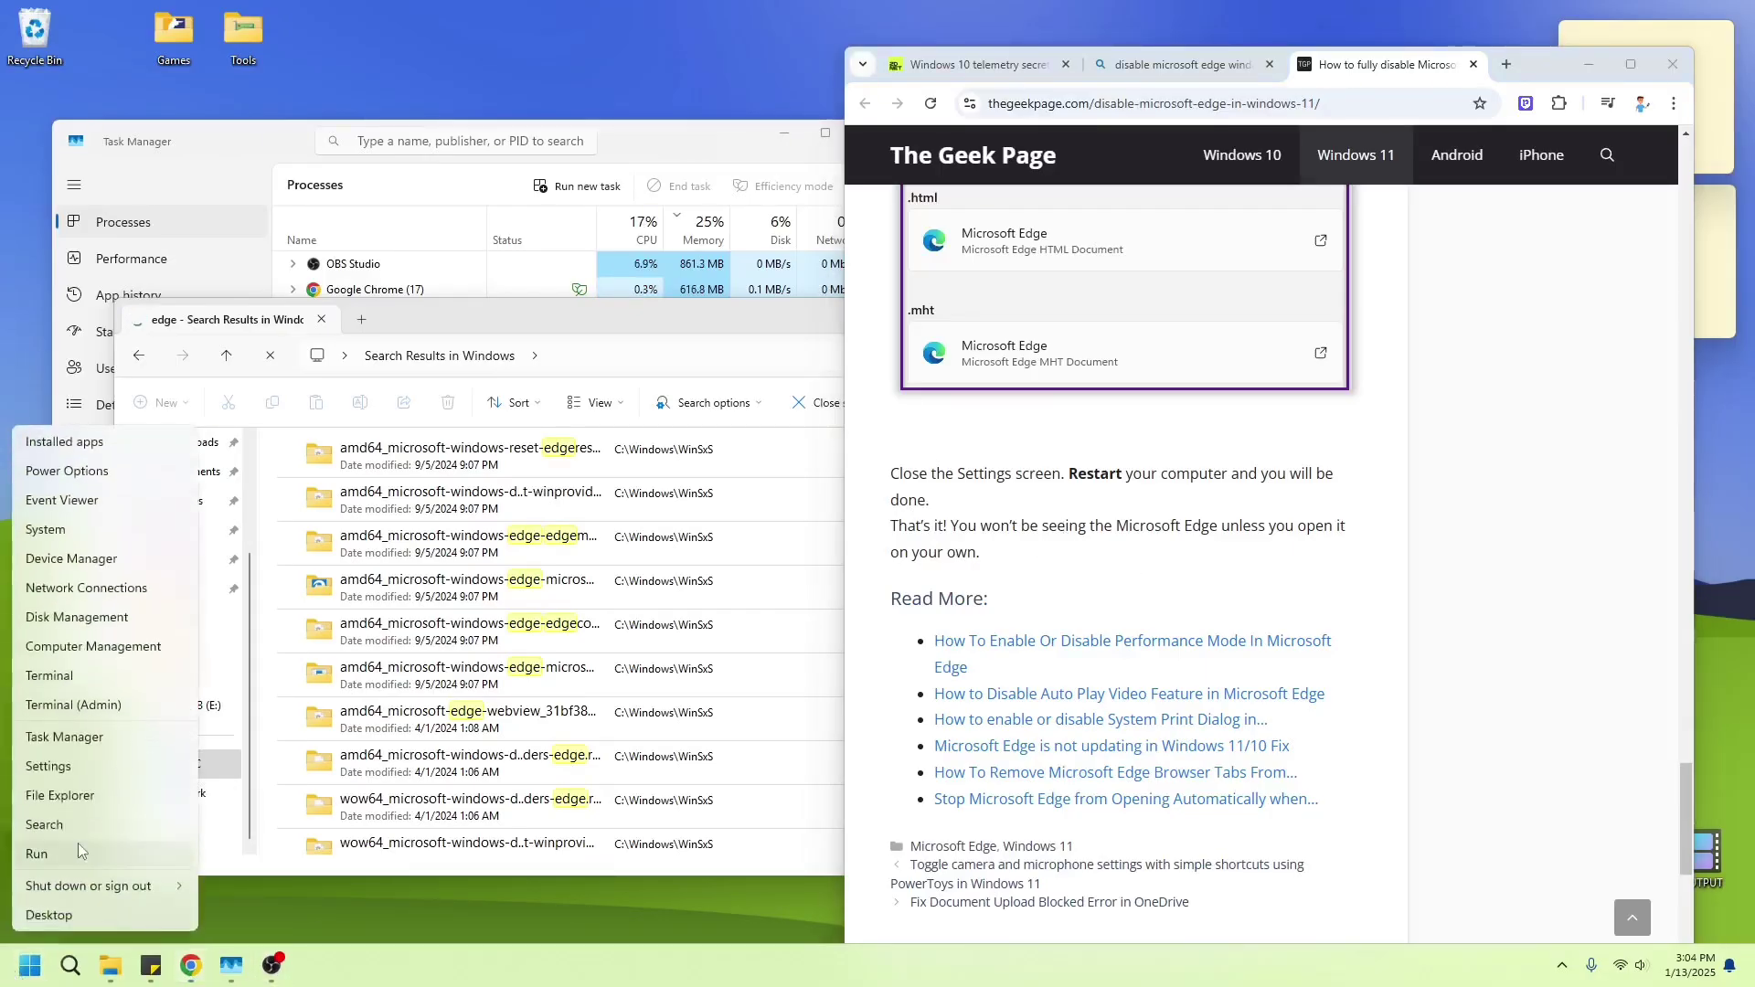
click(137, 766)
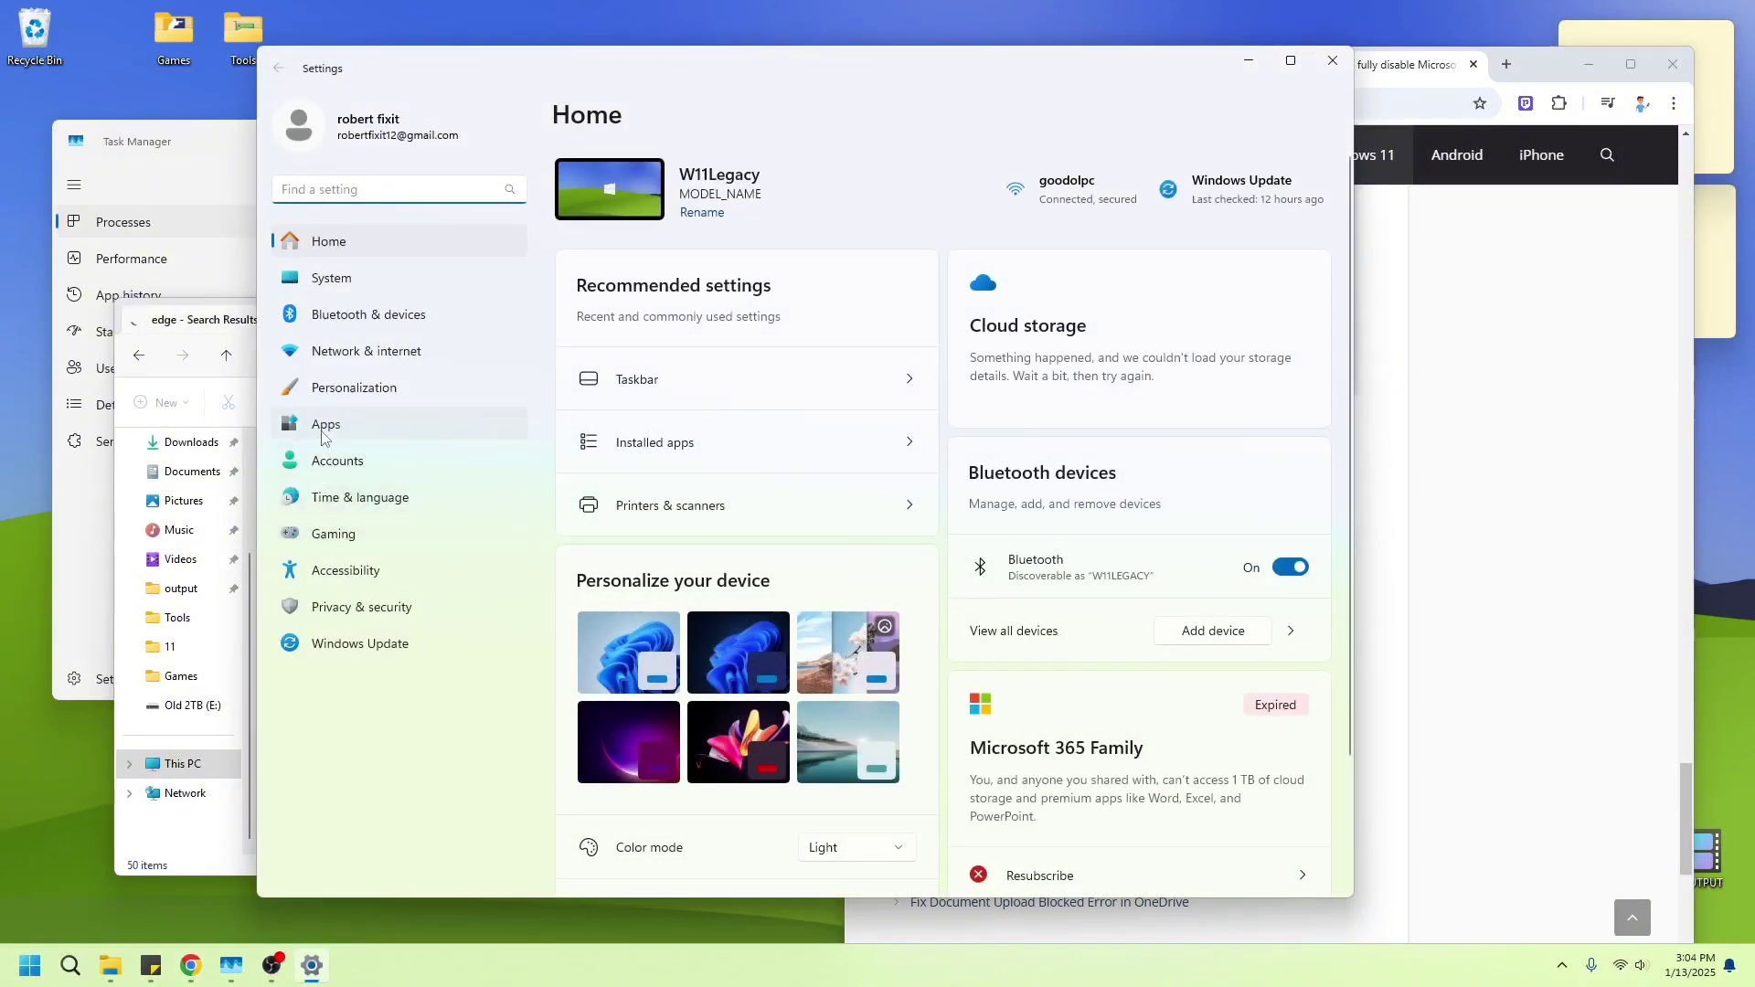
click(322, 432)
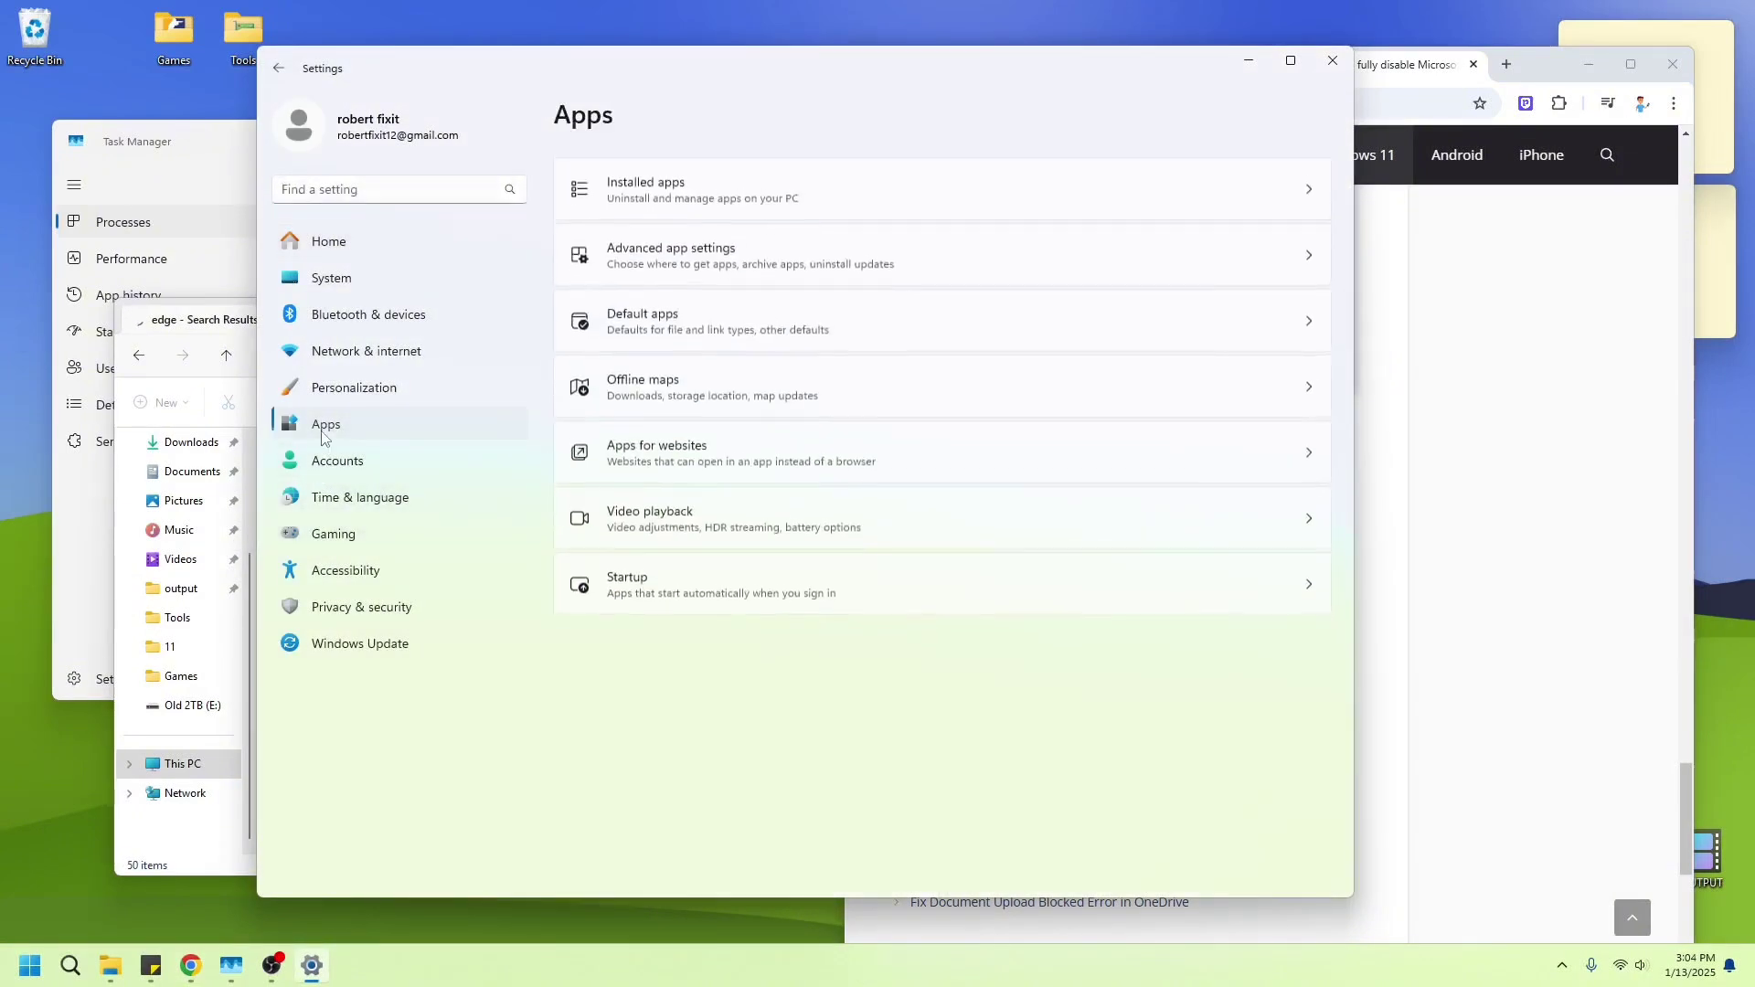
click(871, 296)
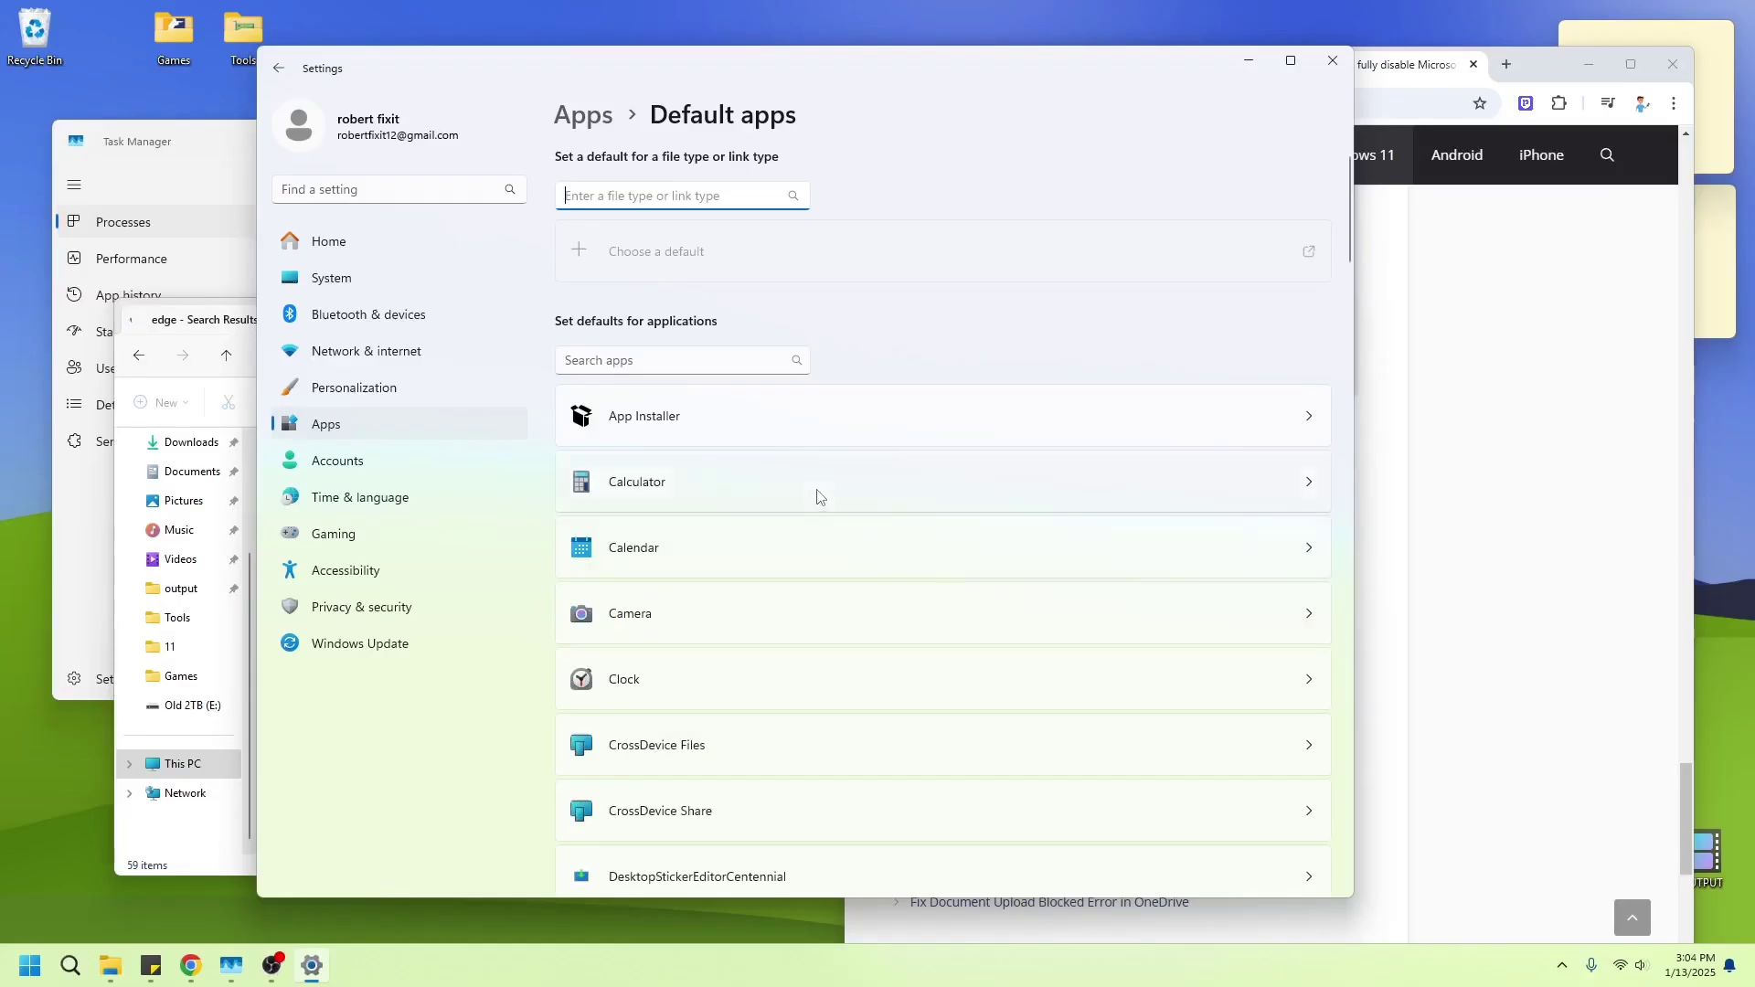
scroll(724, 443, down, 15)
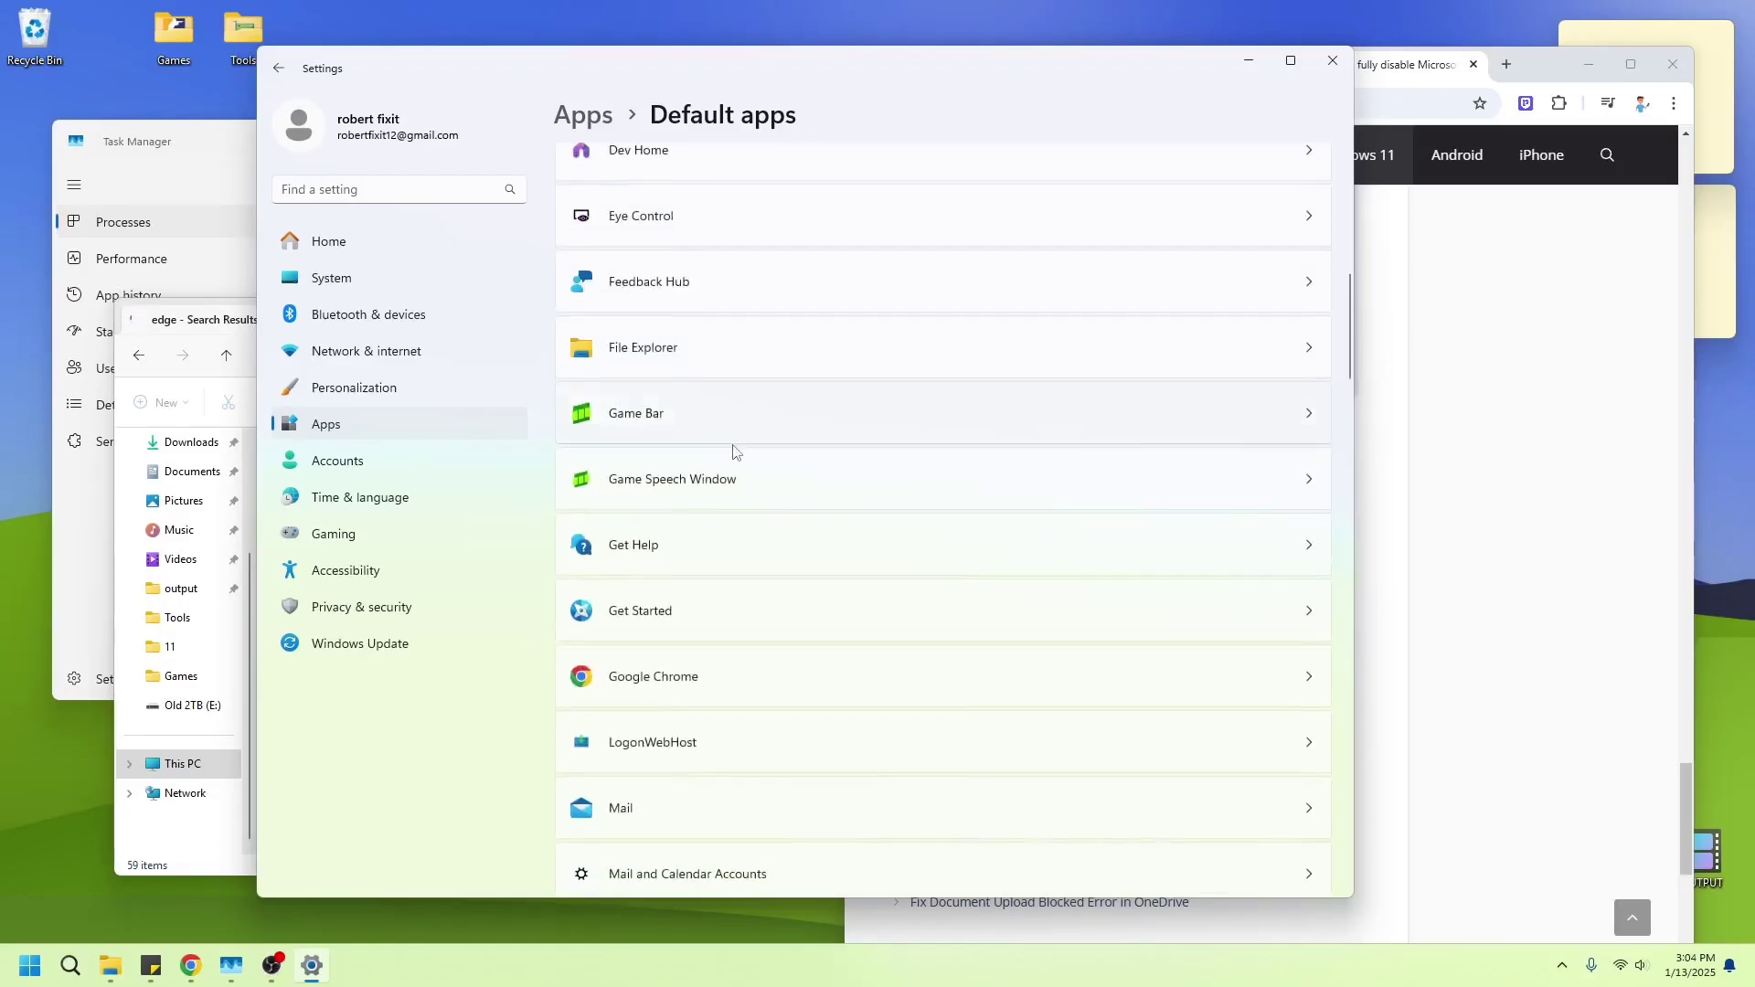
click(749, 415)
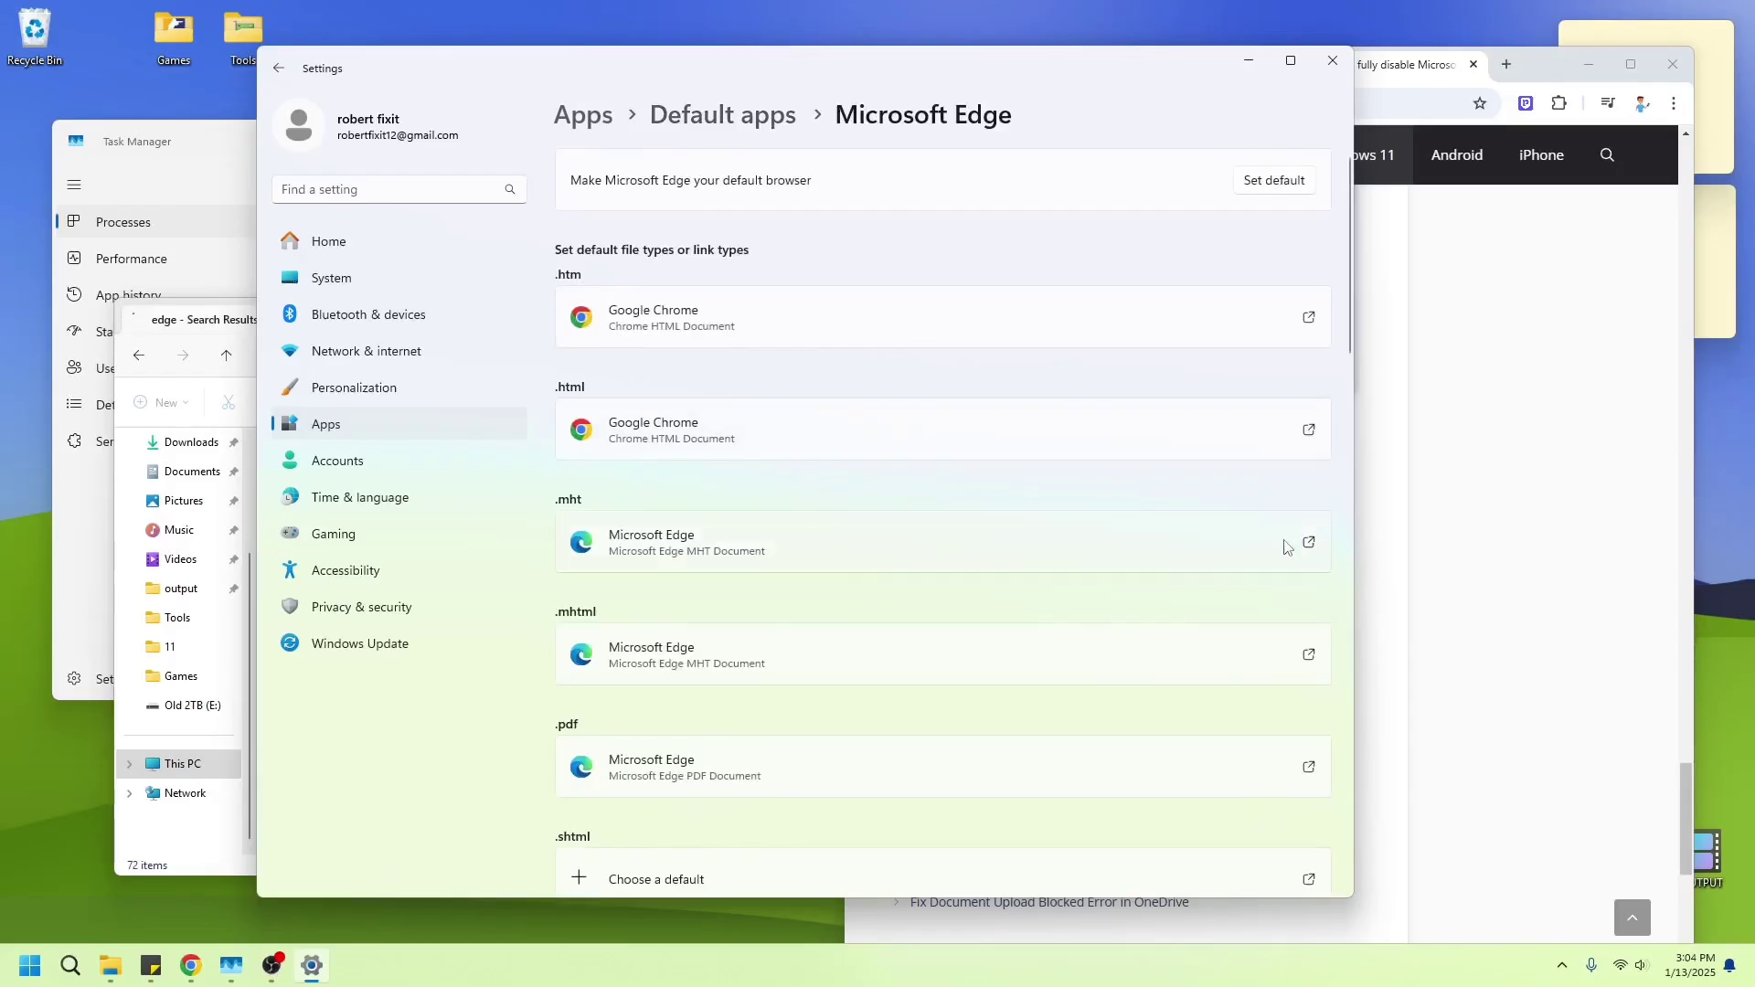
Step: Make Notepad the default app for .mht and .mhtml files
click(1239, 547)
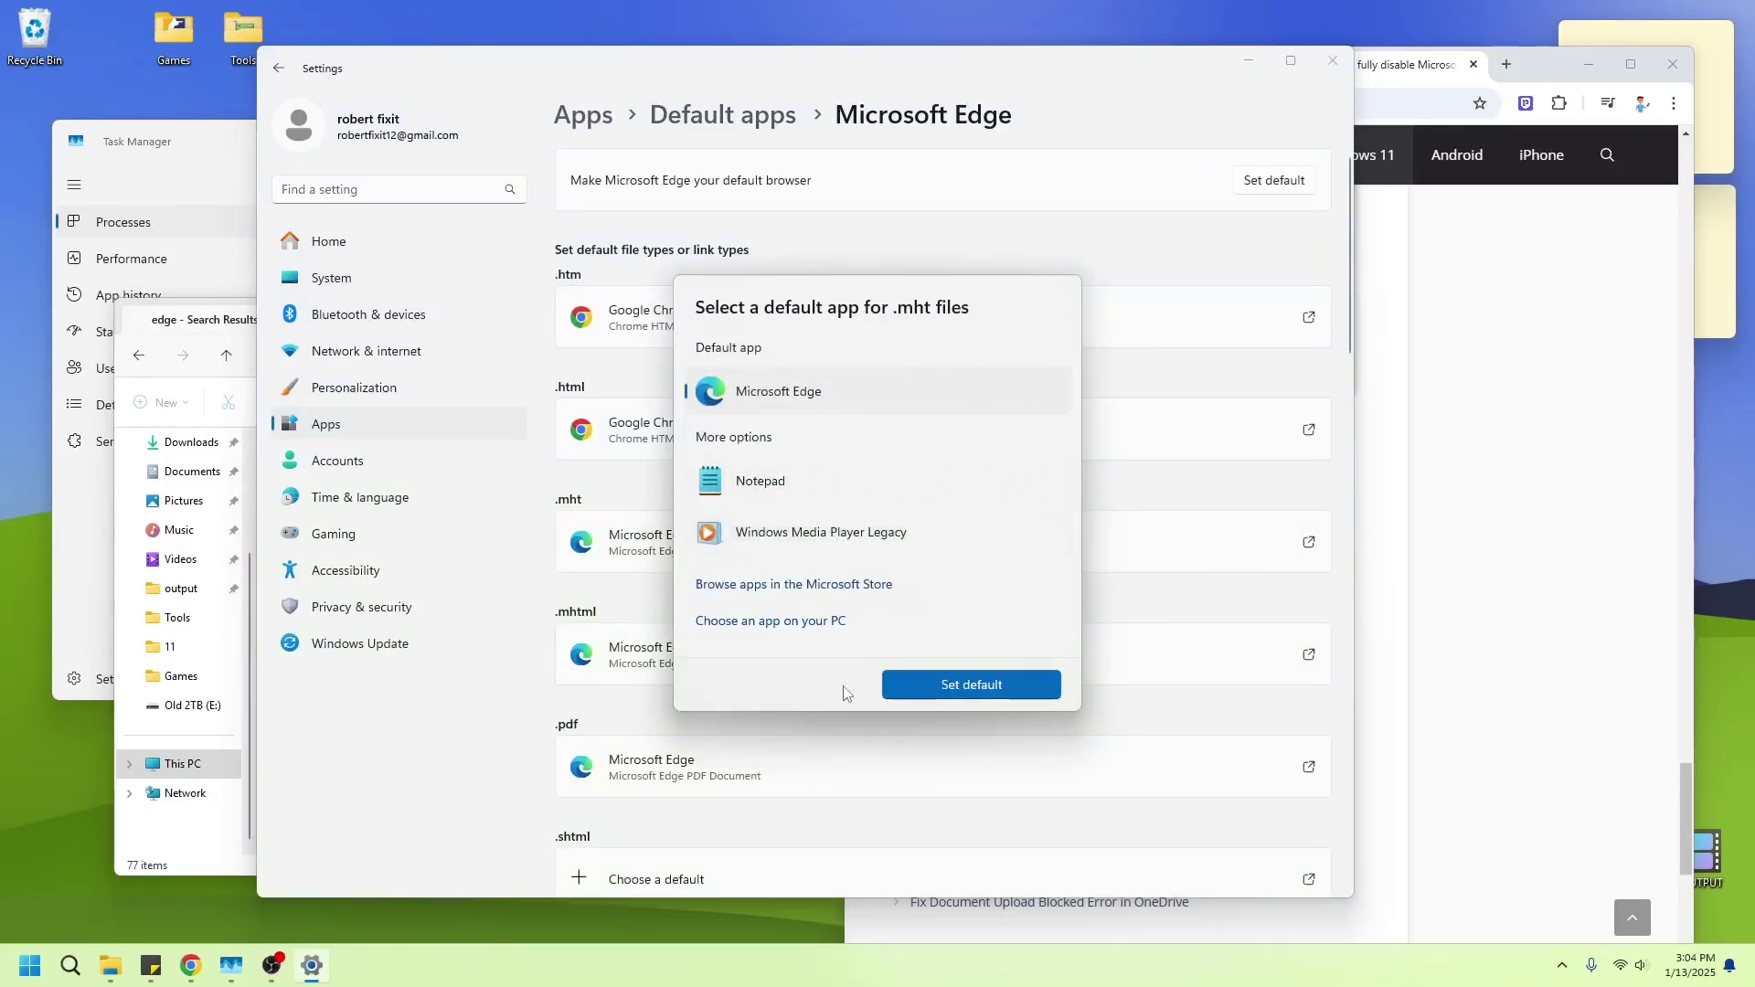
click(780, 623)
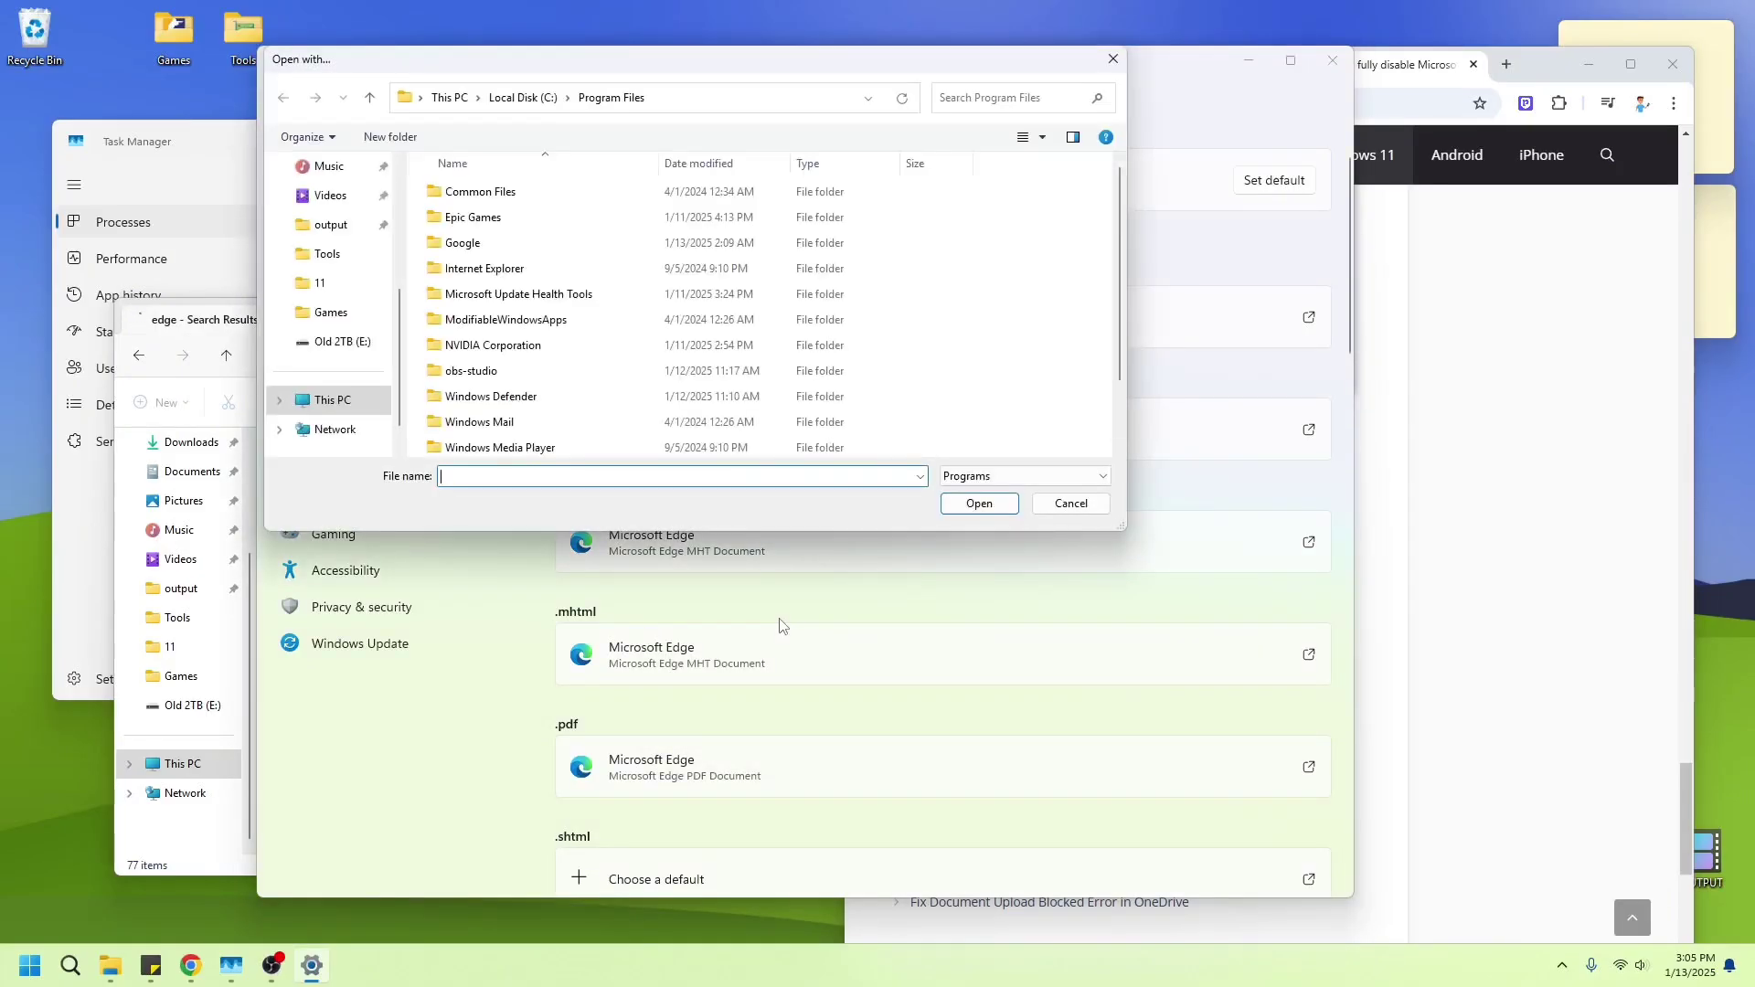
click(1071, 503)
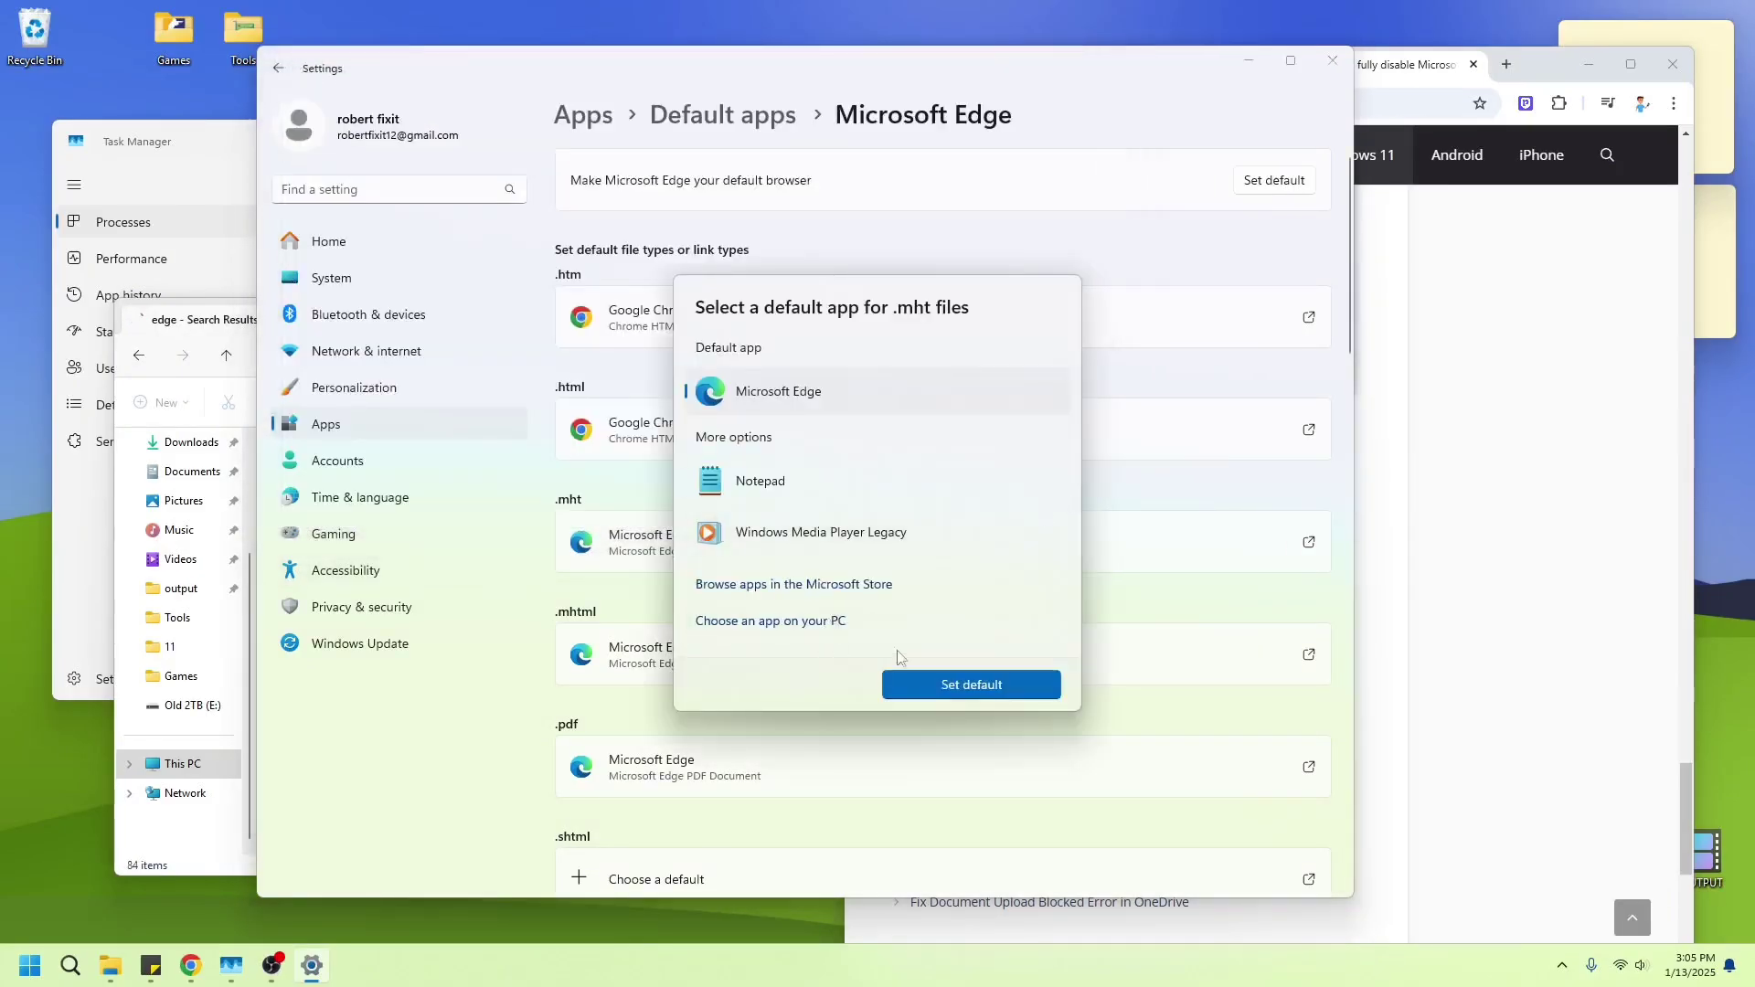
click(761, 482)
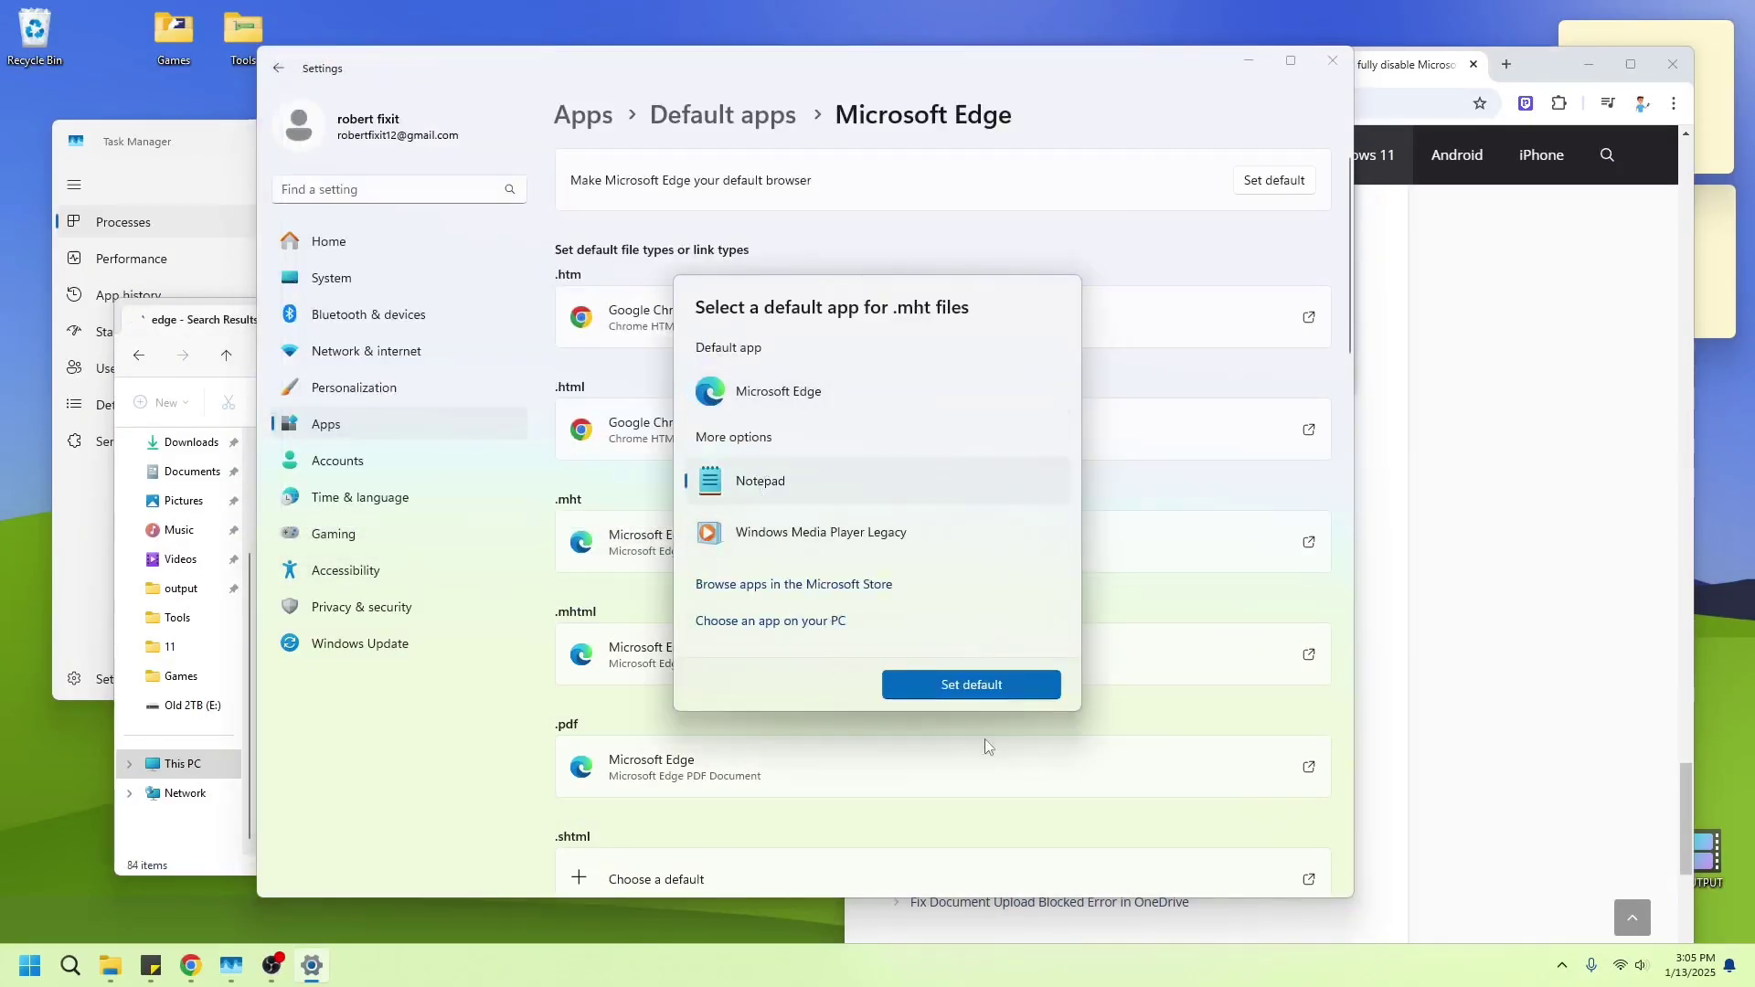
click(999, 686)
click(772, 674)
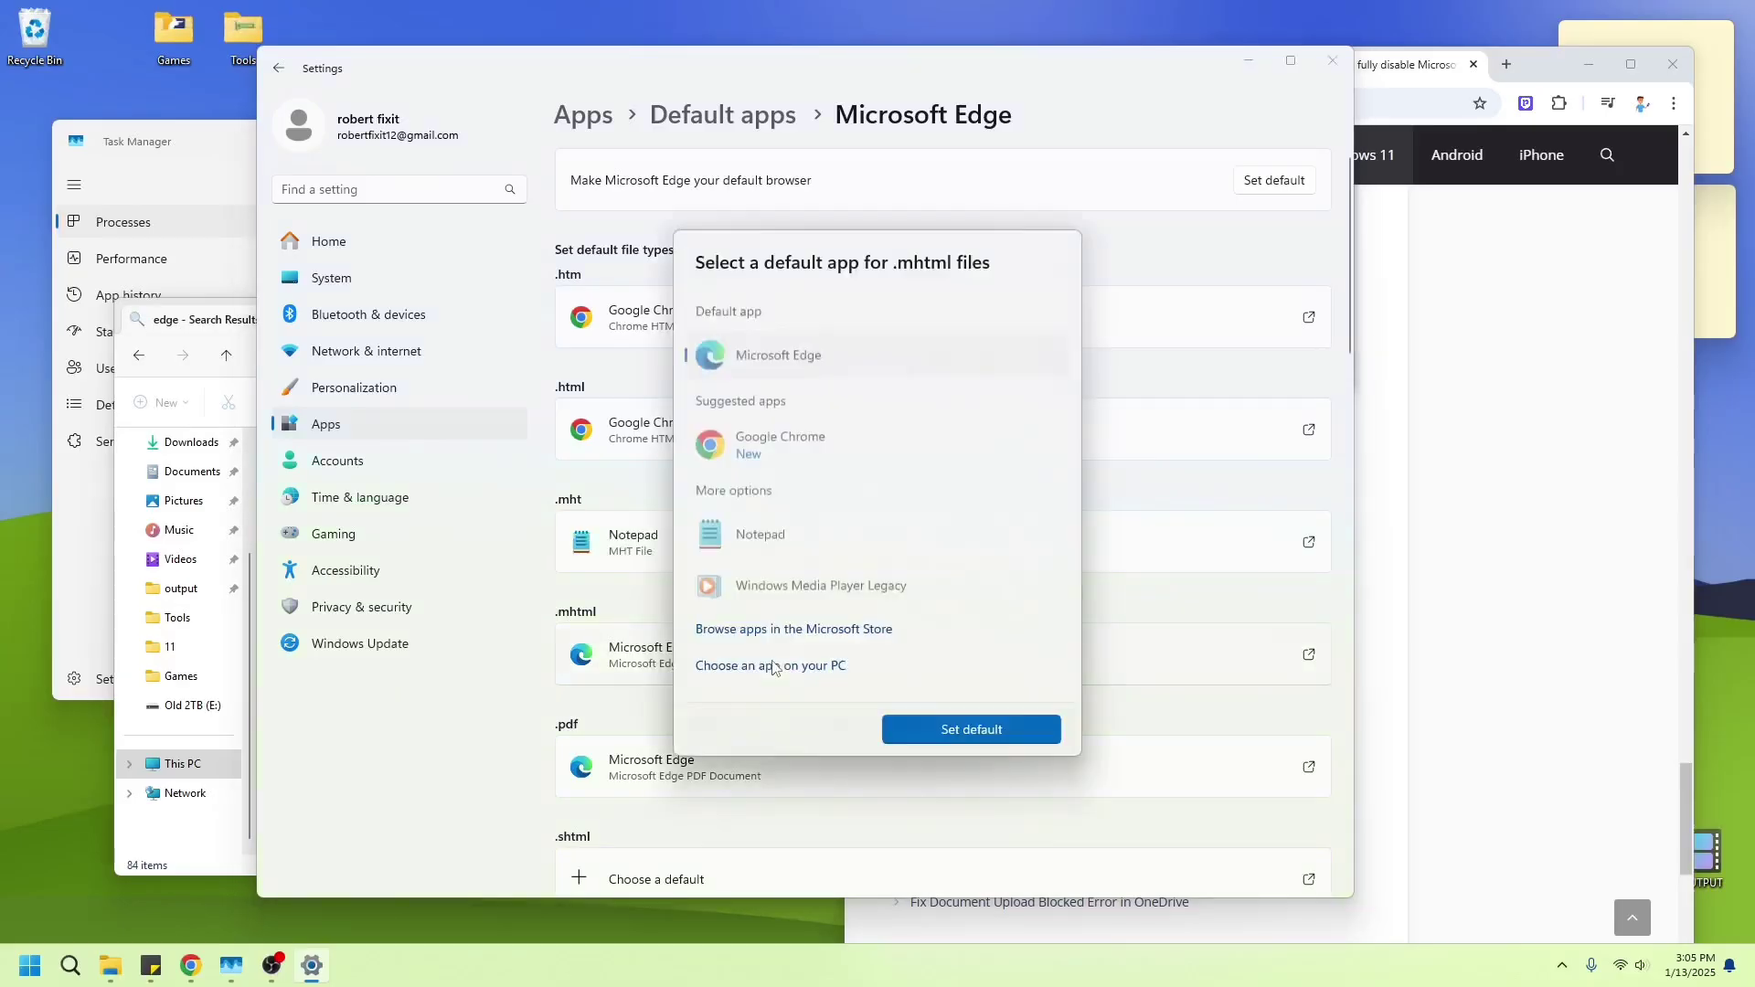
click(751, 526)
double_click(797, 544)
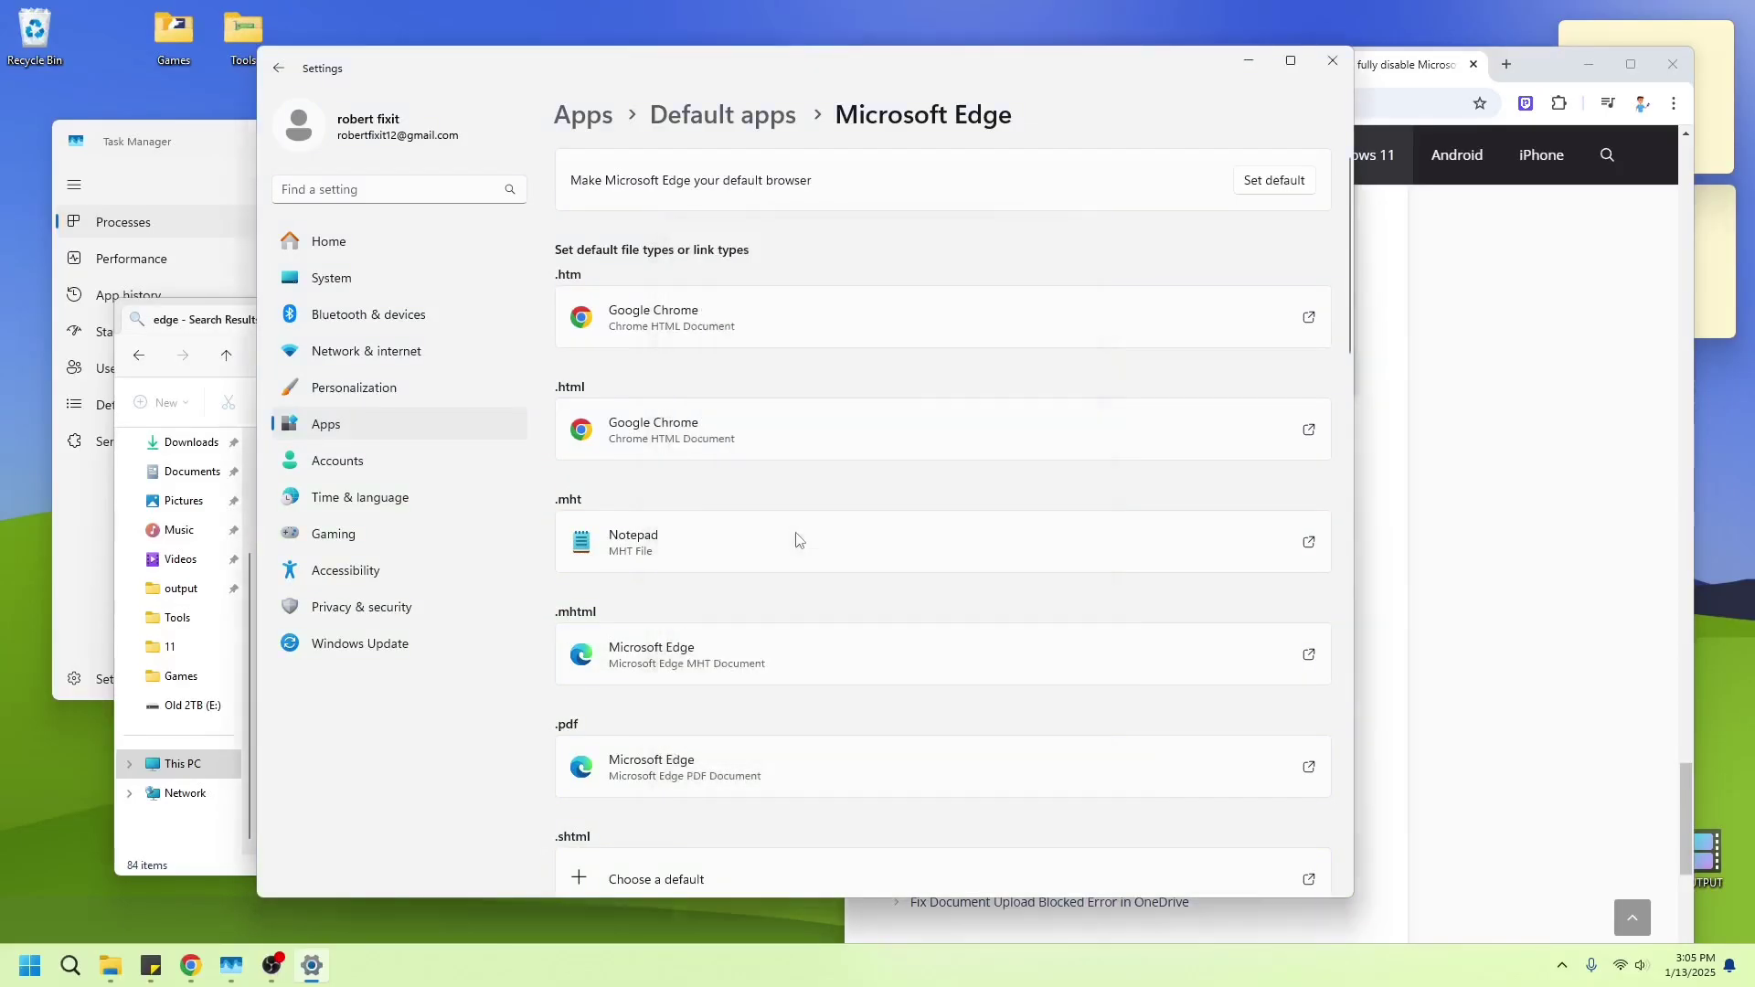
Step: Make Notepad the default app for .pdf and .svg files
scroll(768, 566, down, 3)
click(751, 443)
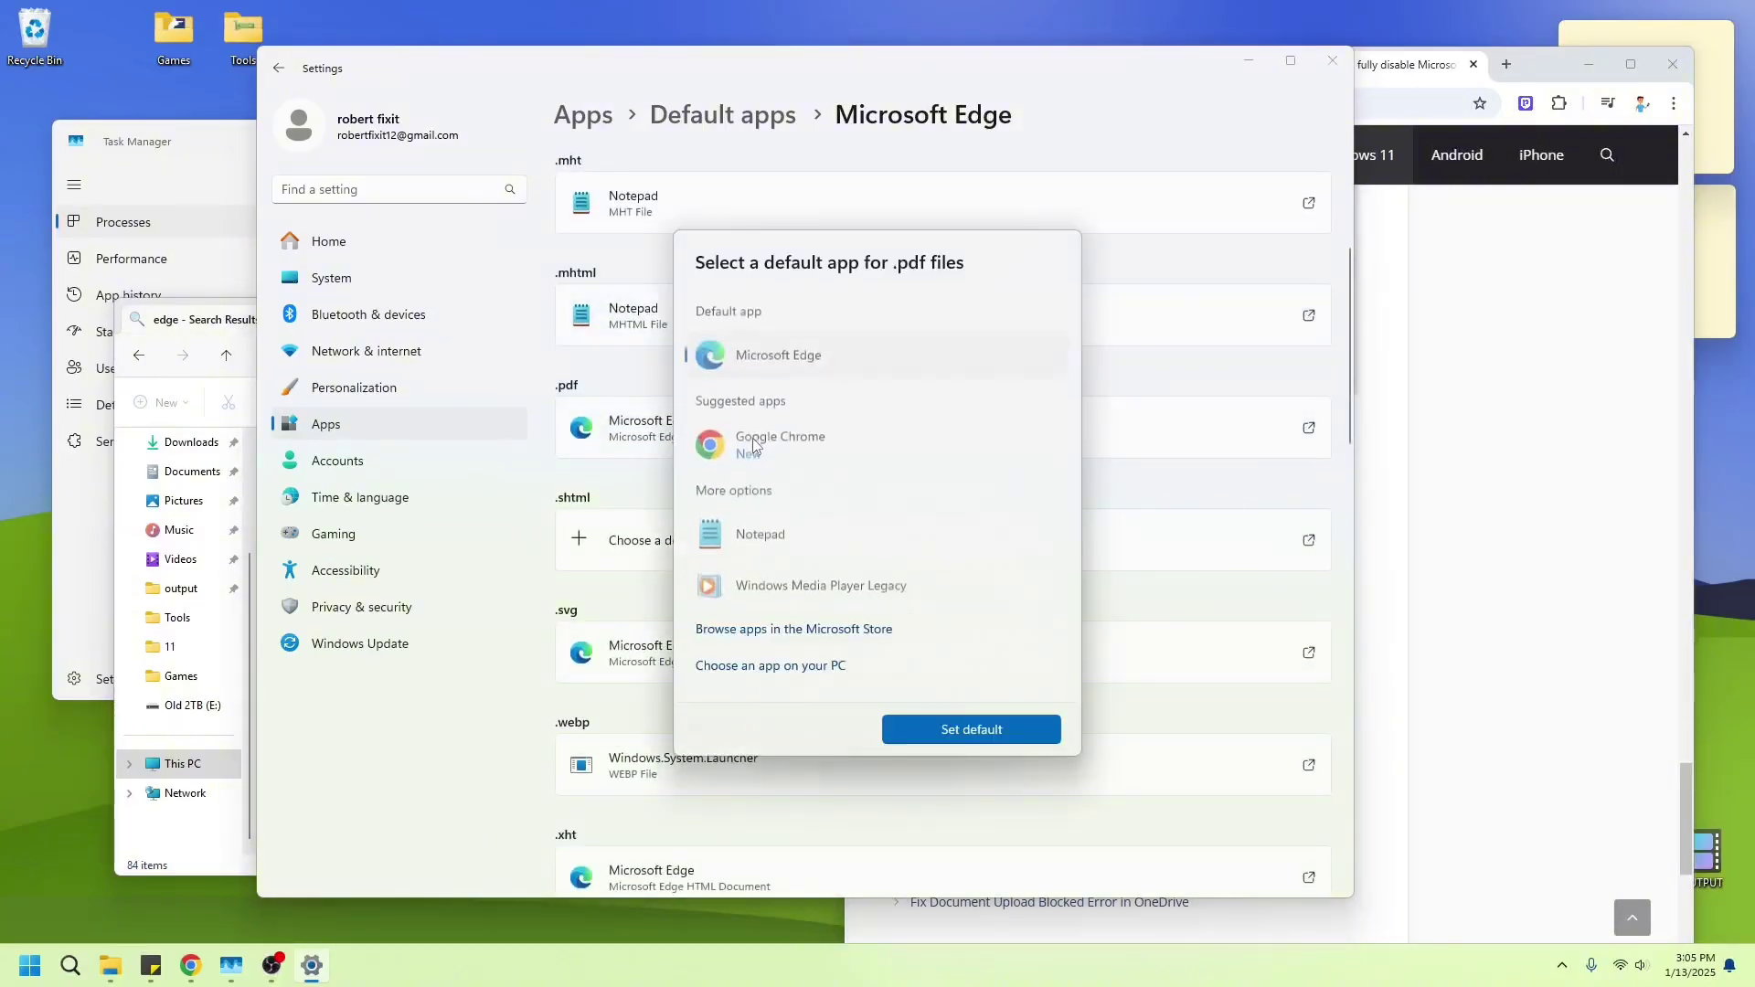
click(947, 729)
click(766, 666)
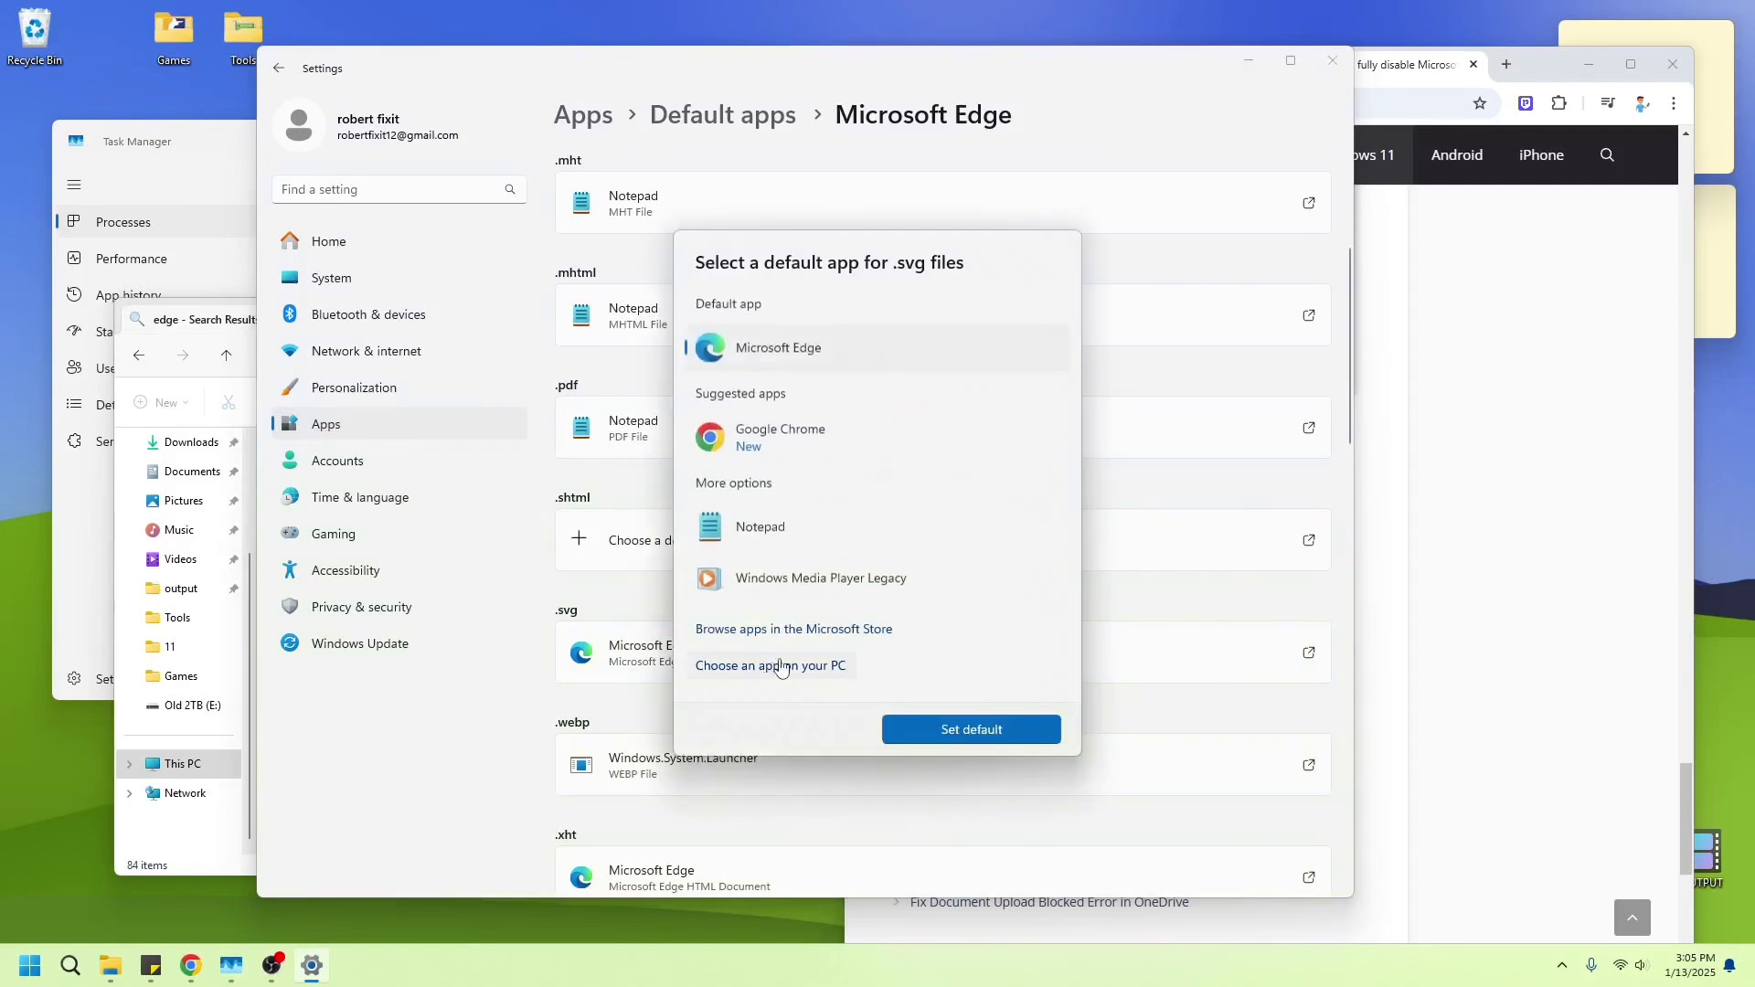
click(779, 528)
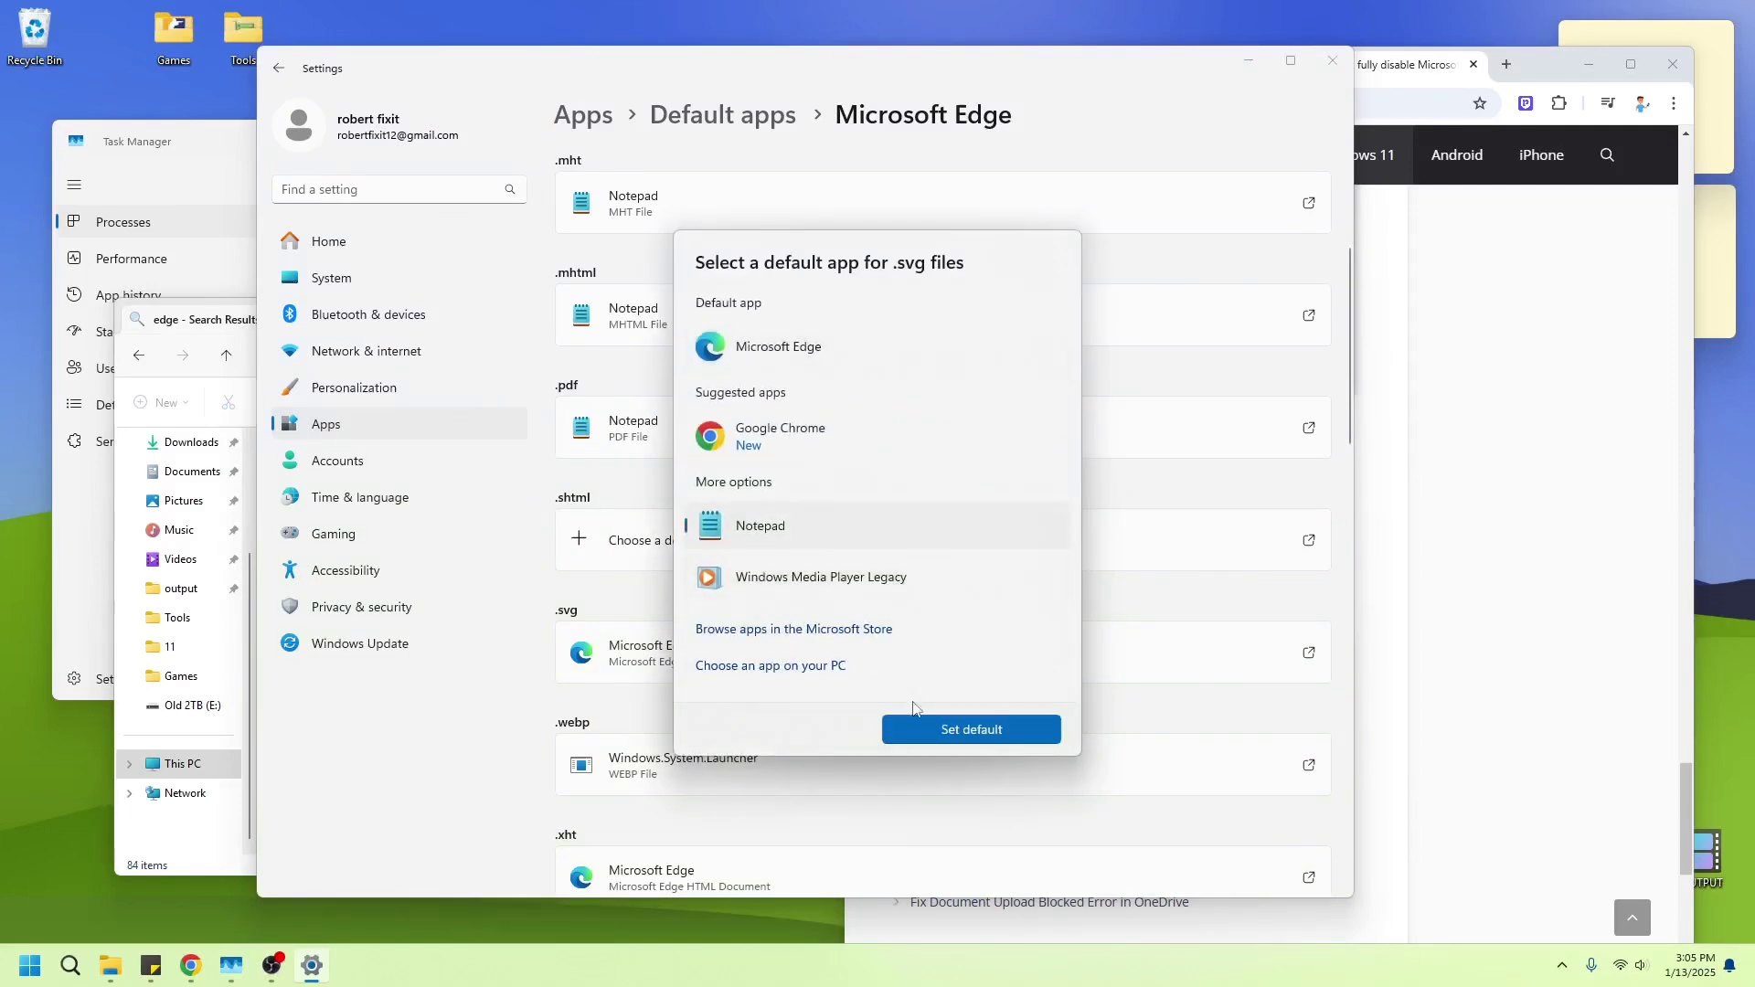
click(965, 729)
Step: Assign .xht and .xhtml to Google Chrome and .xml to Notepad
scroll(860, 654, down, 5)
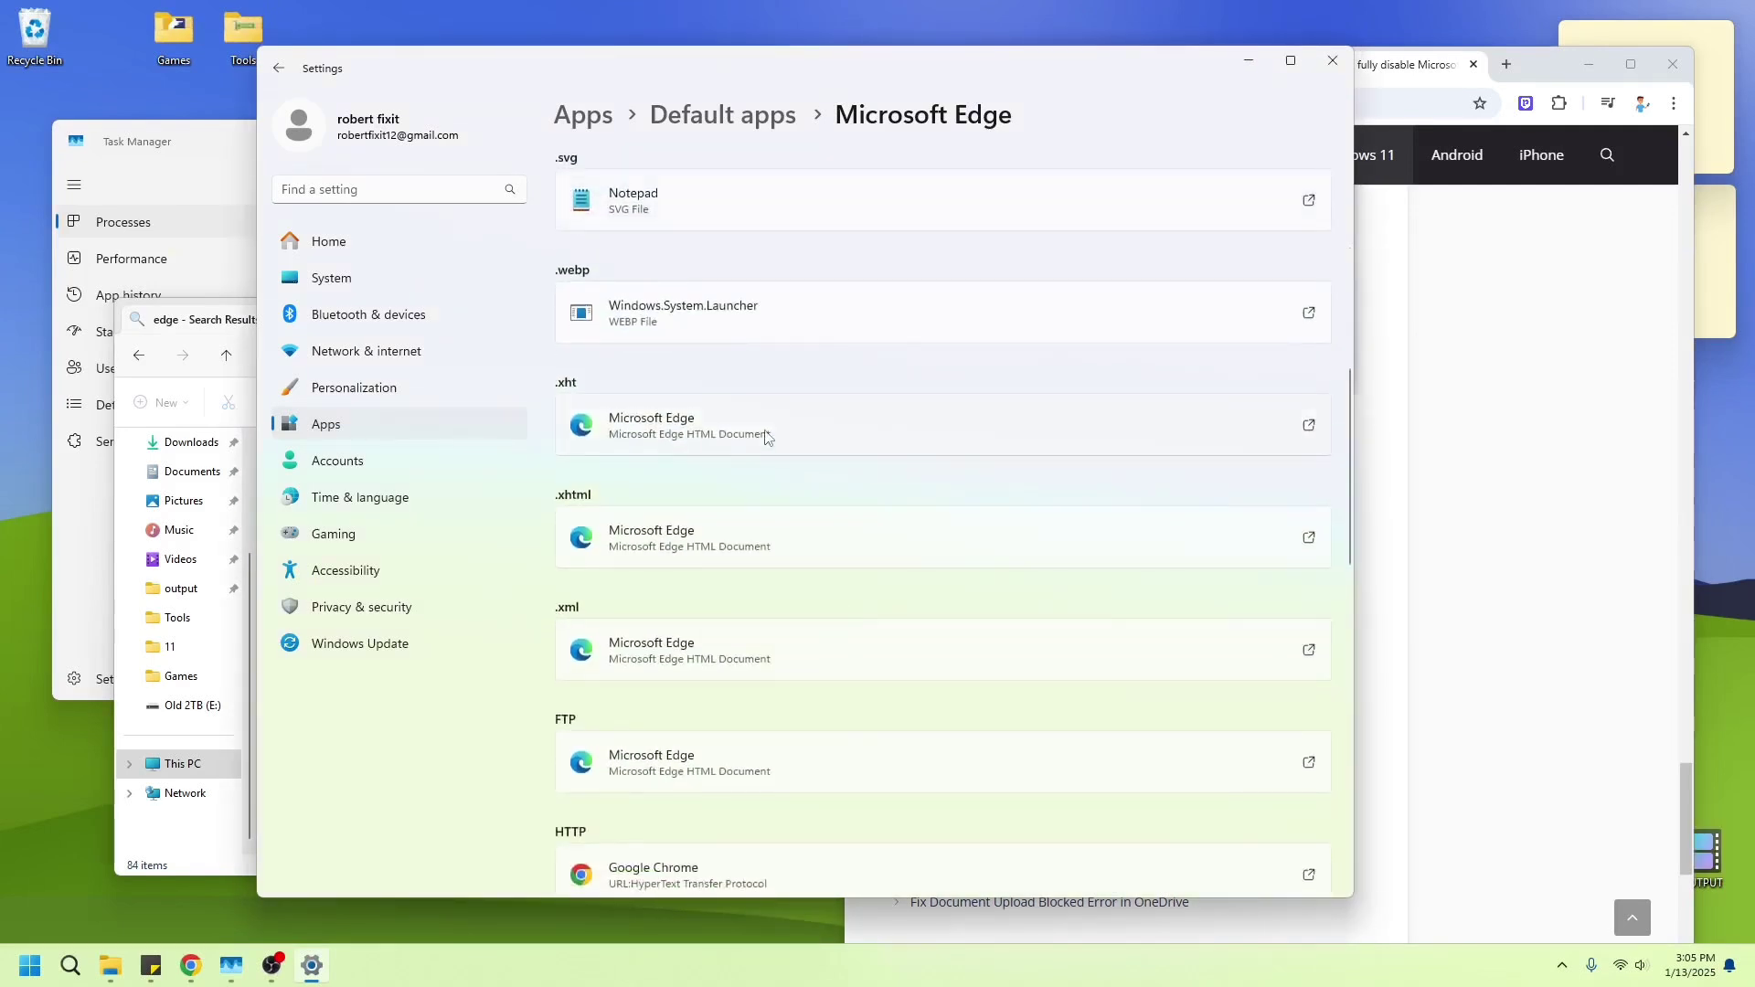
click(766, 436)
click(780, 530)
click(818, 440)
click(900, 728)
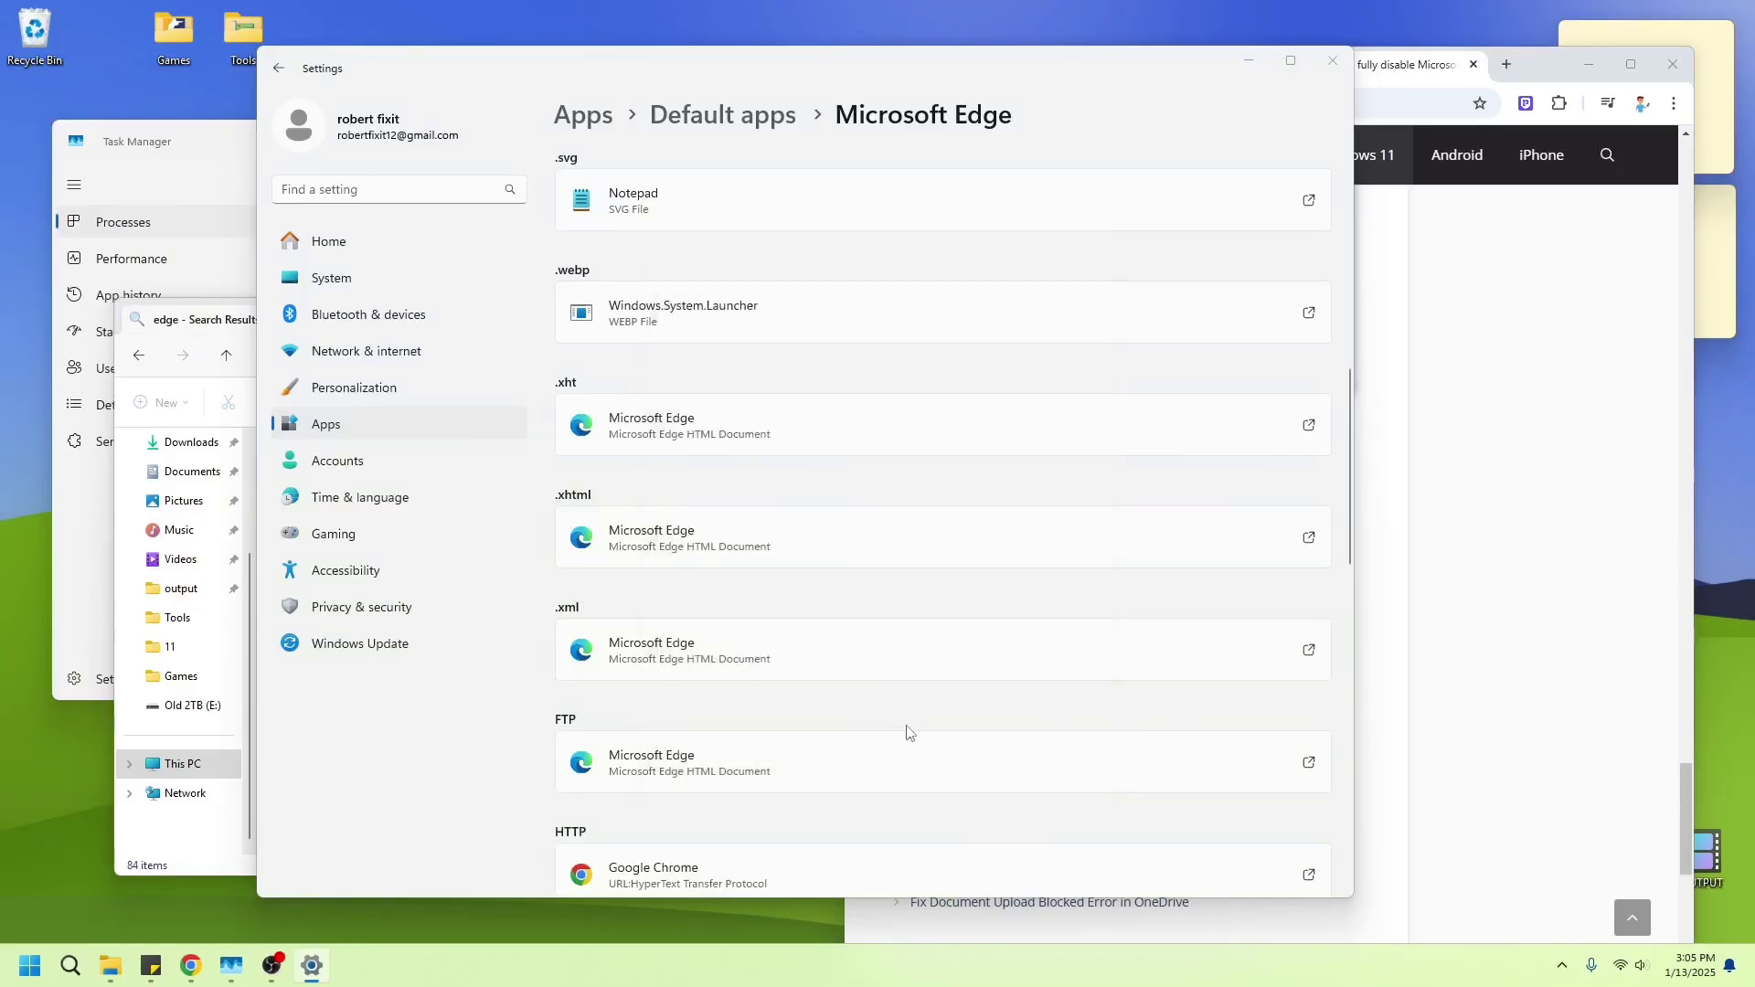
click(751, 547)
click(790, 439)
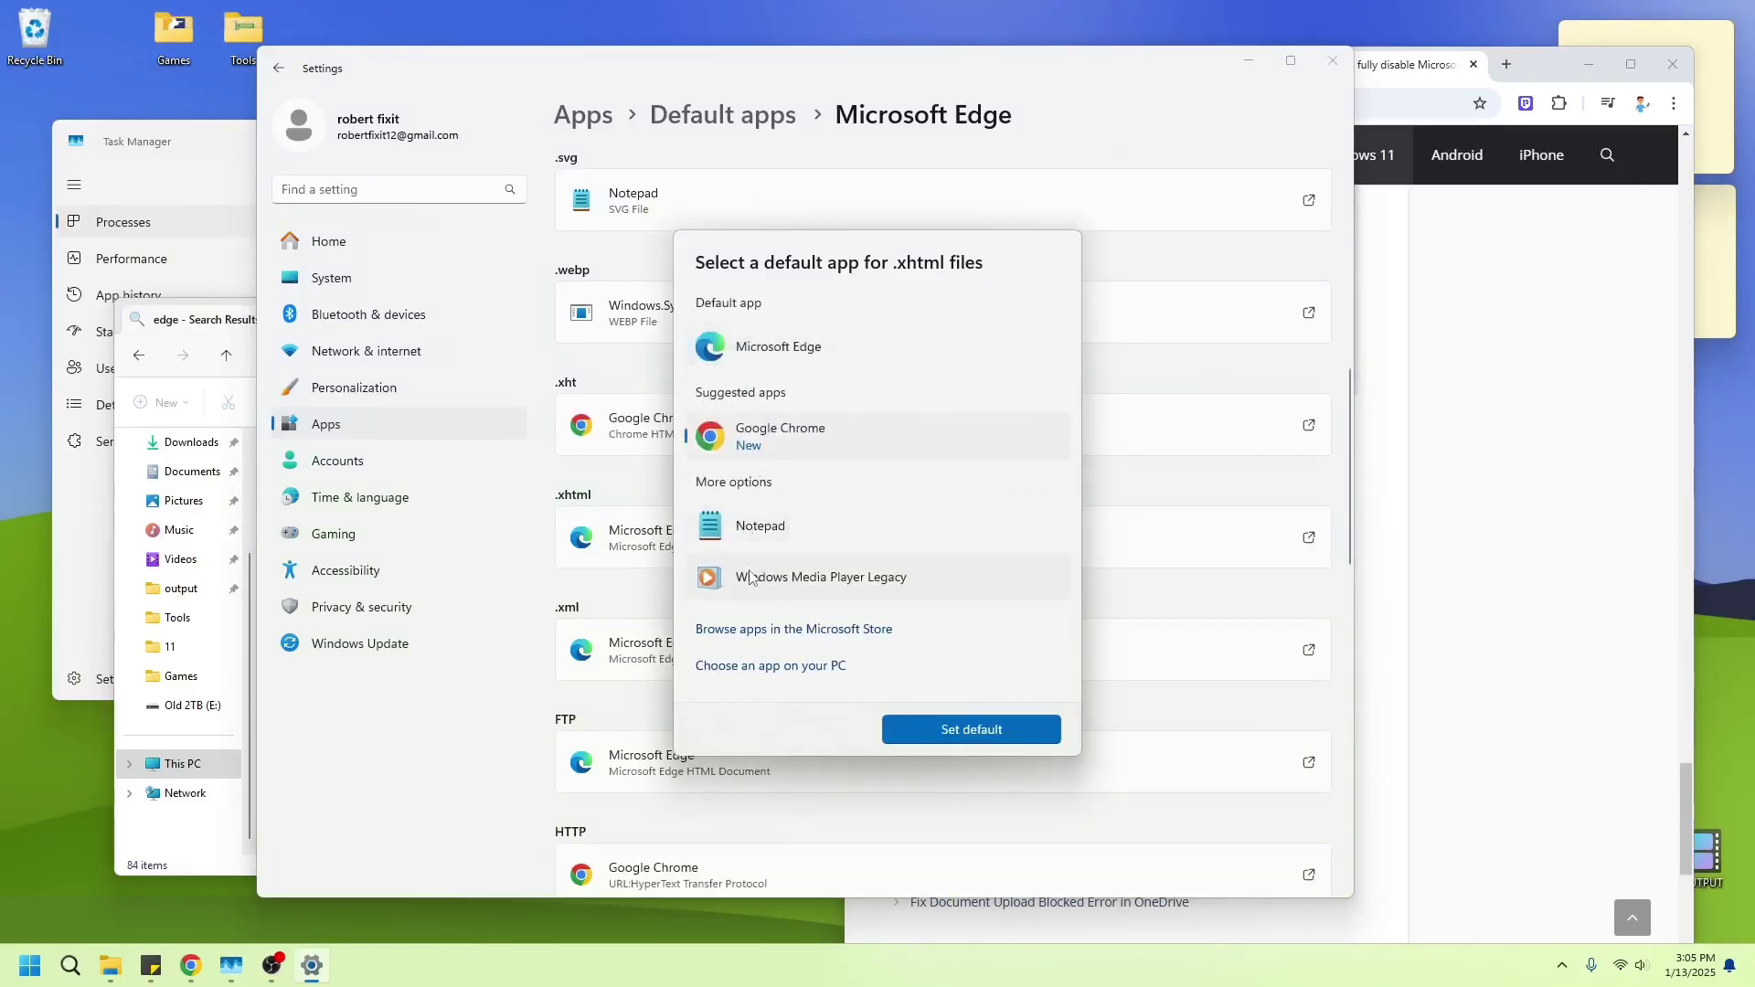
click(914, 743)
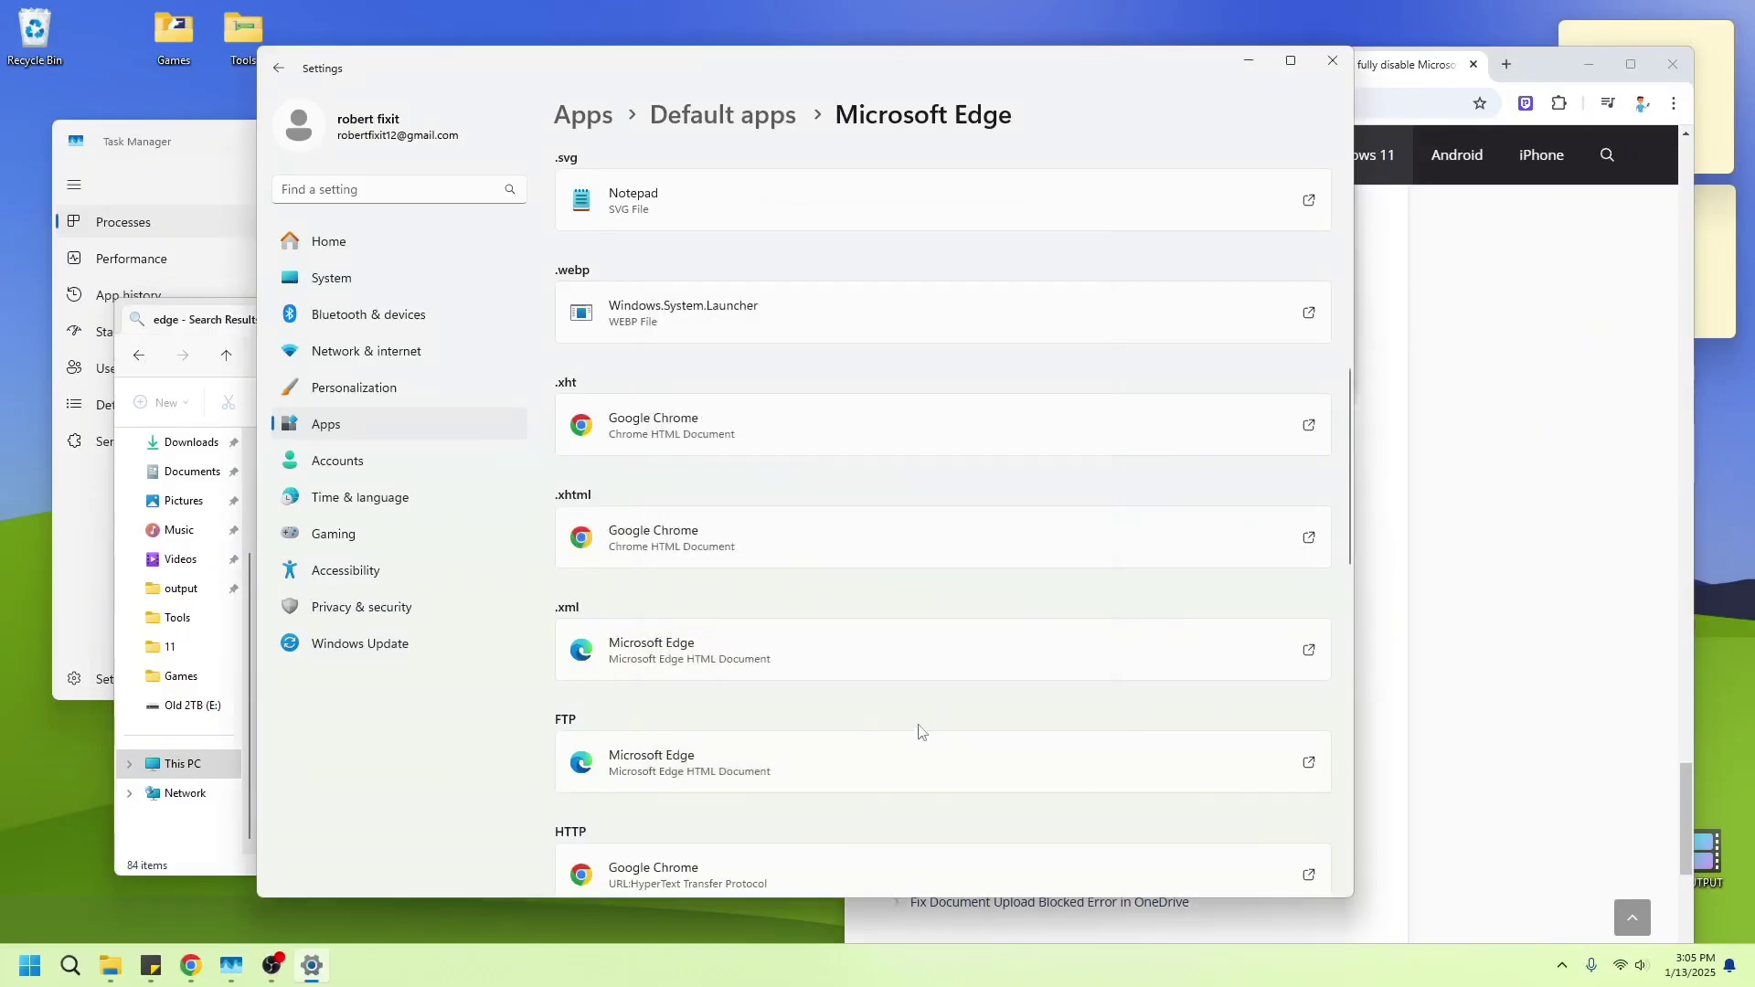
click(729, 649)
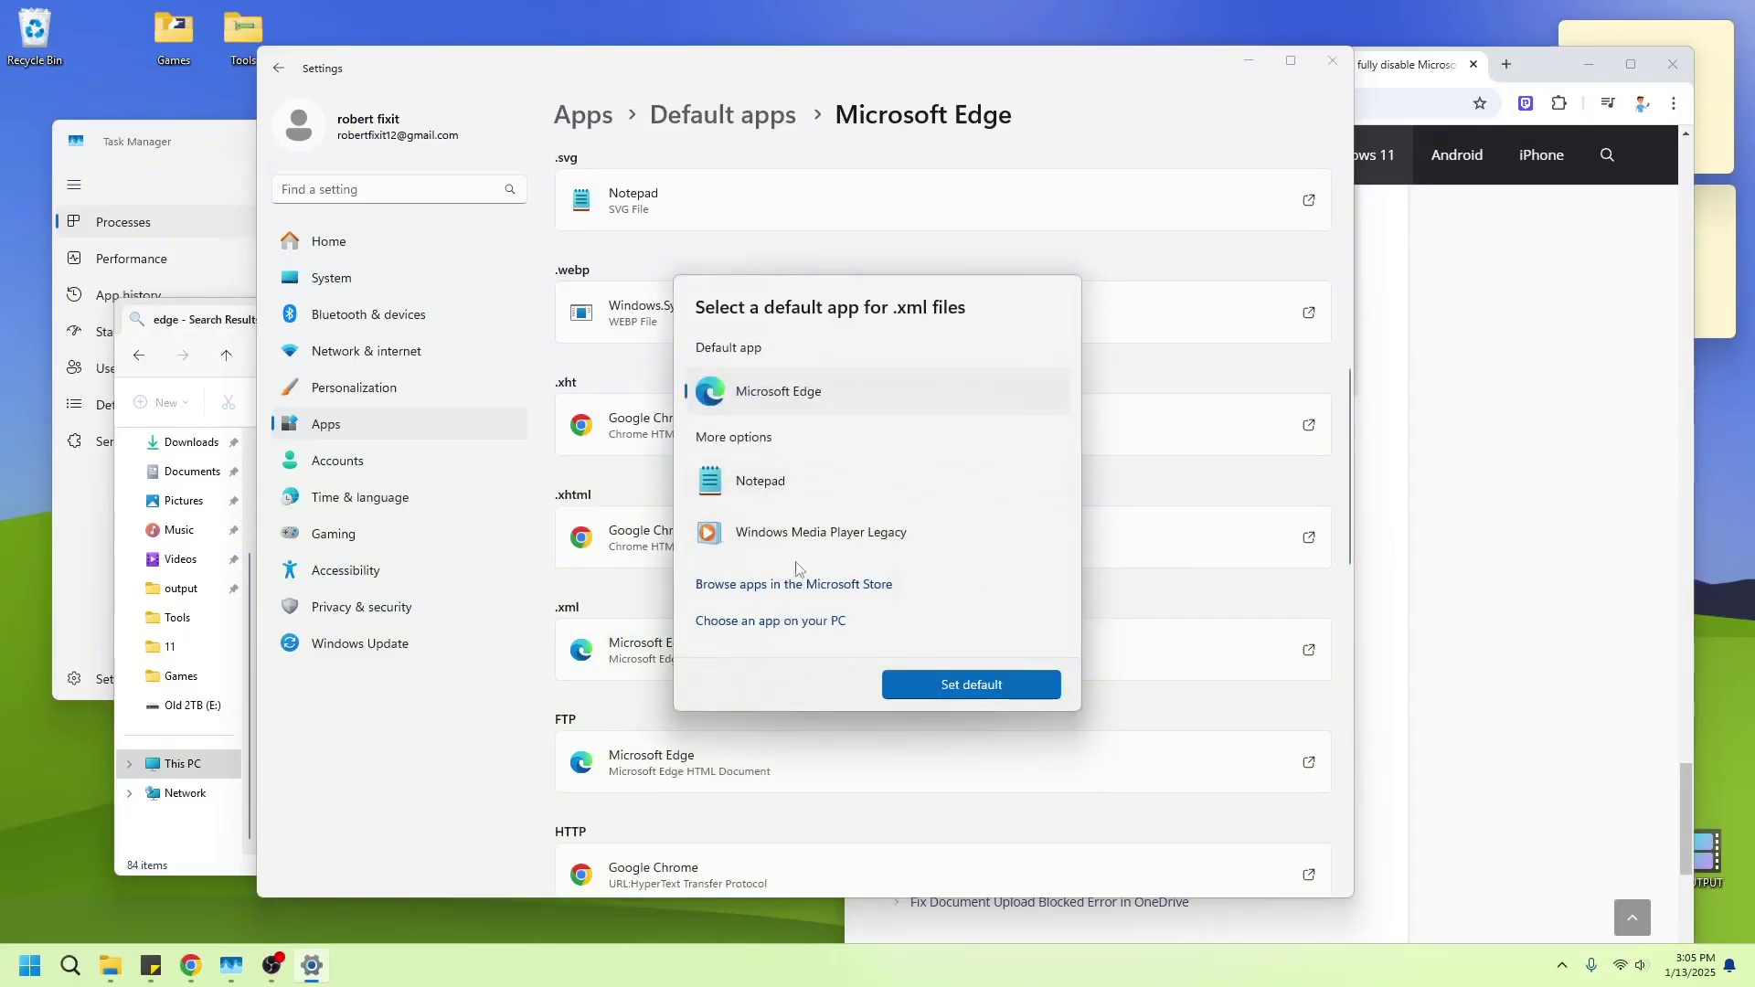
click(796, 499)
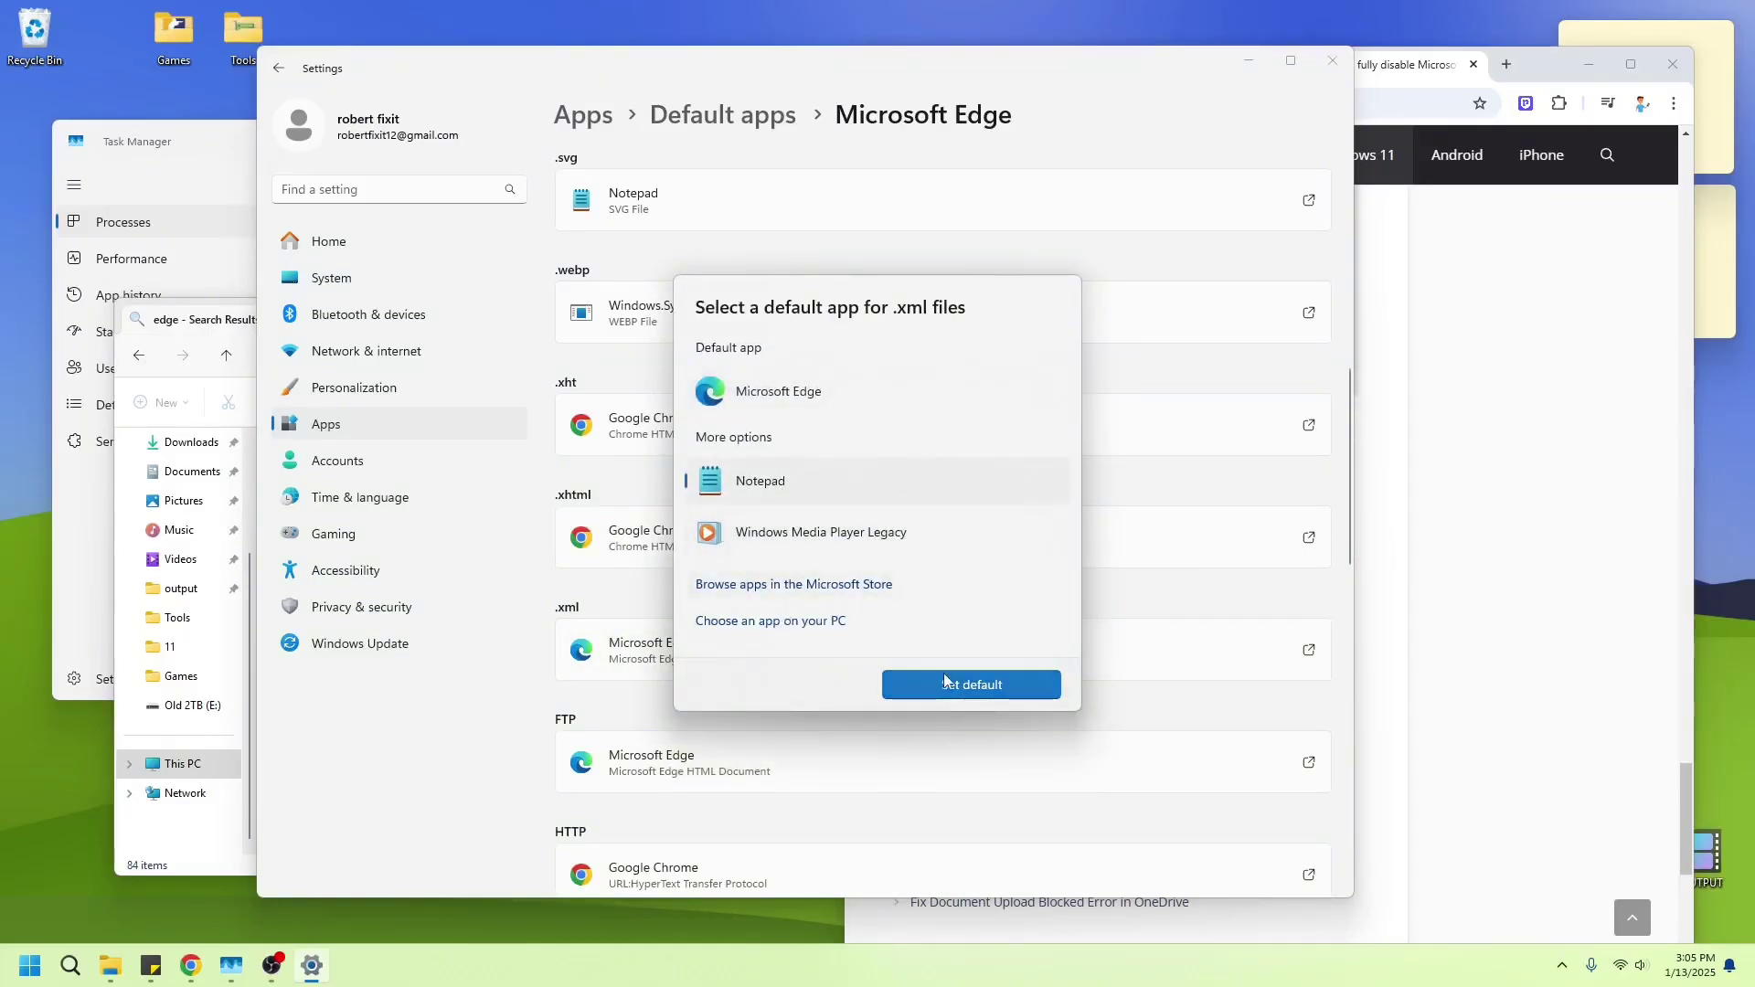
click(914, 683)
Step: Check the FTP, MICROSOFT-EDGE and READ link defaults, leaving them unchanged, then scroll back up
click(792, 754)
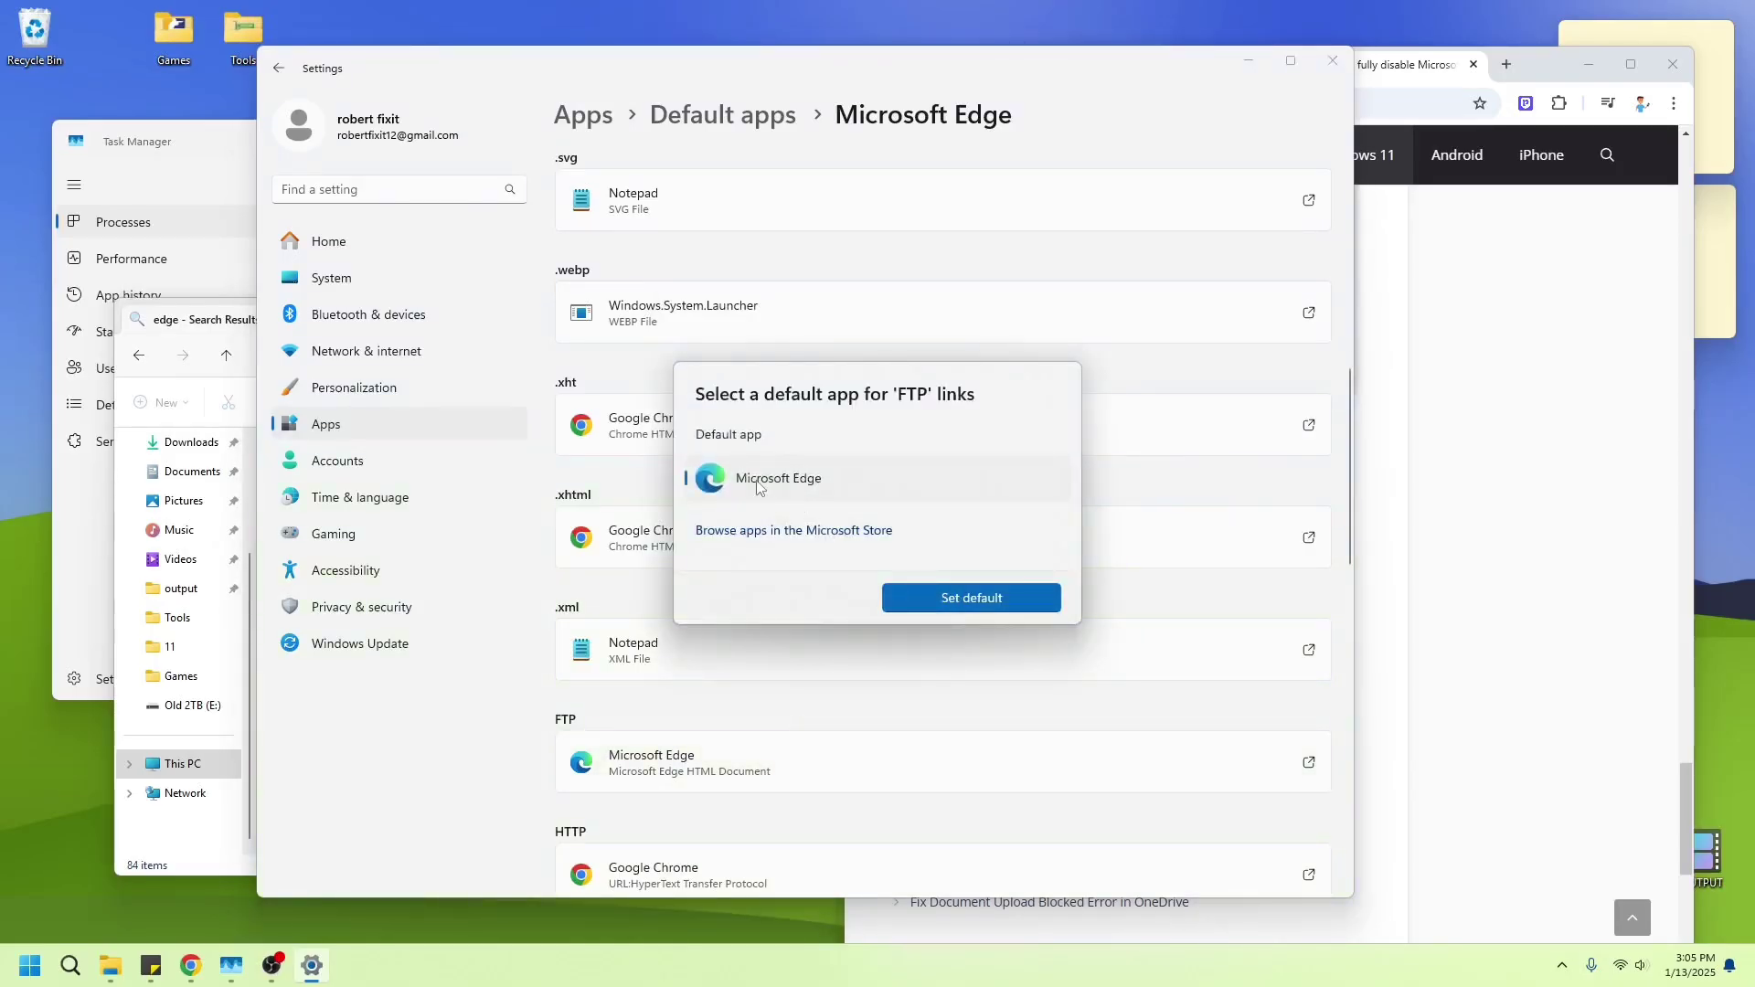
click(876, 666)
scroll(805, 705, down, 7)
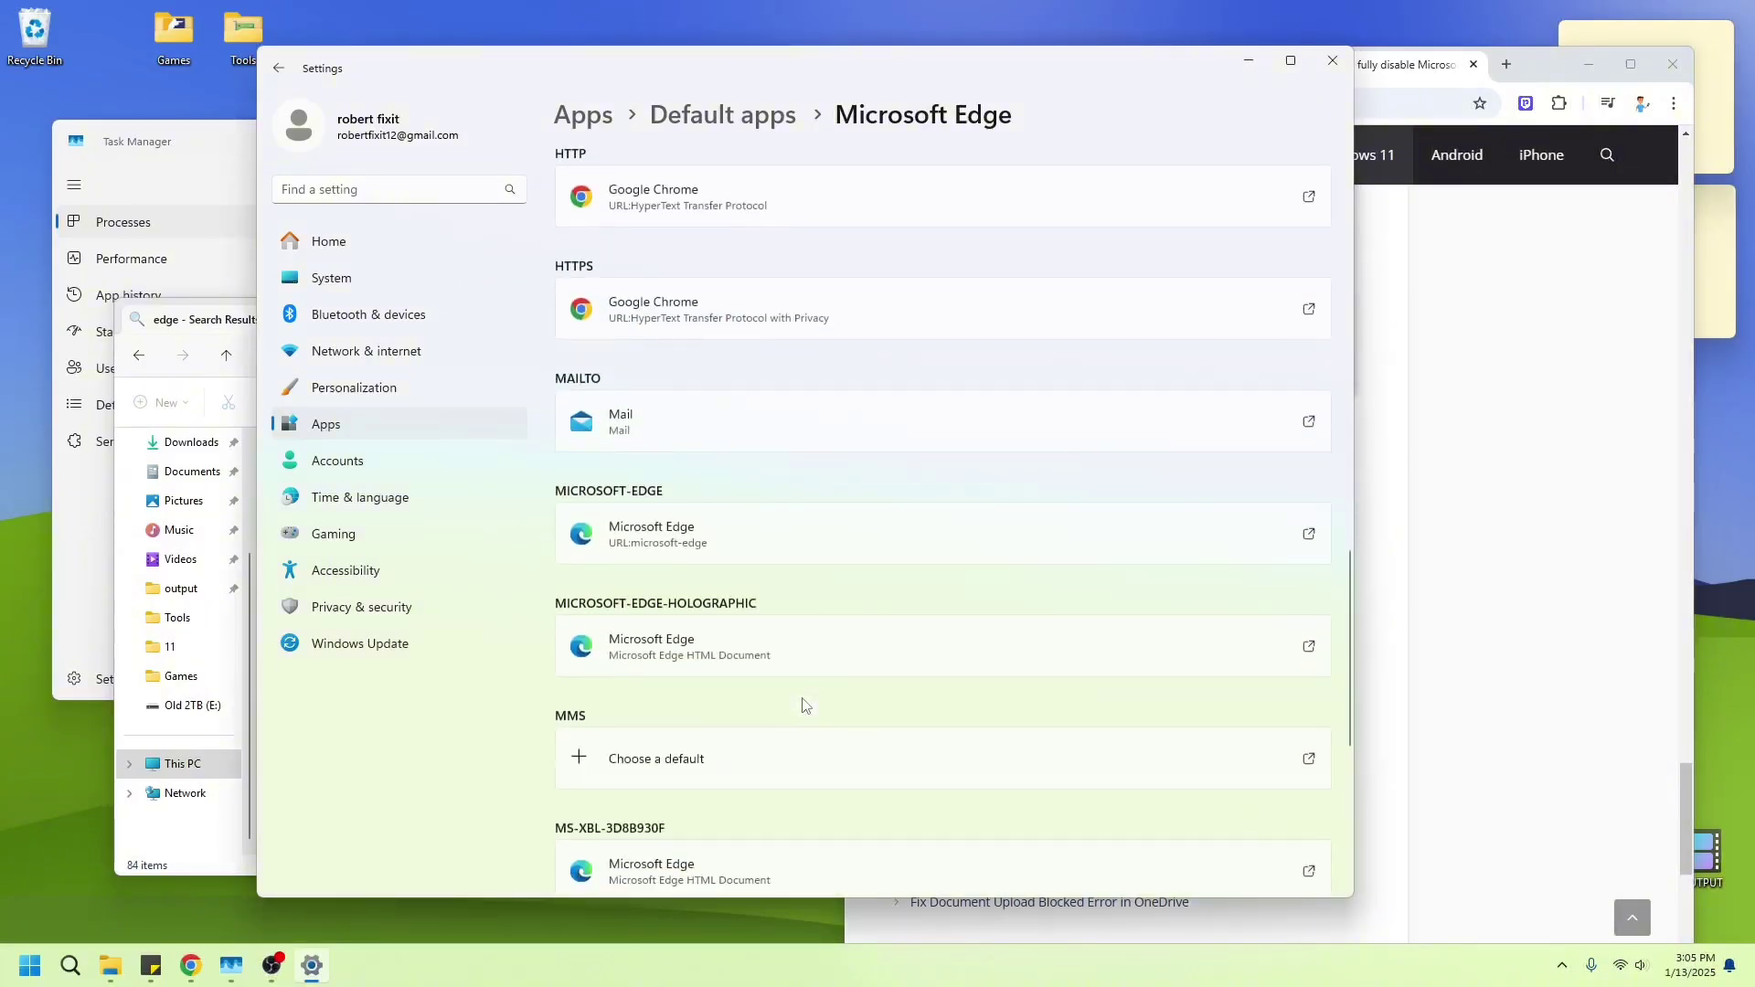
scroll(805, 706, down, 1)
click(748, 418)
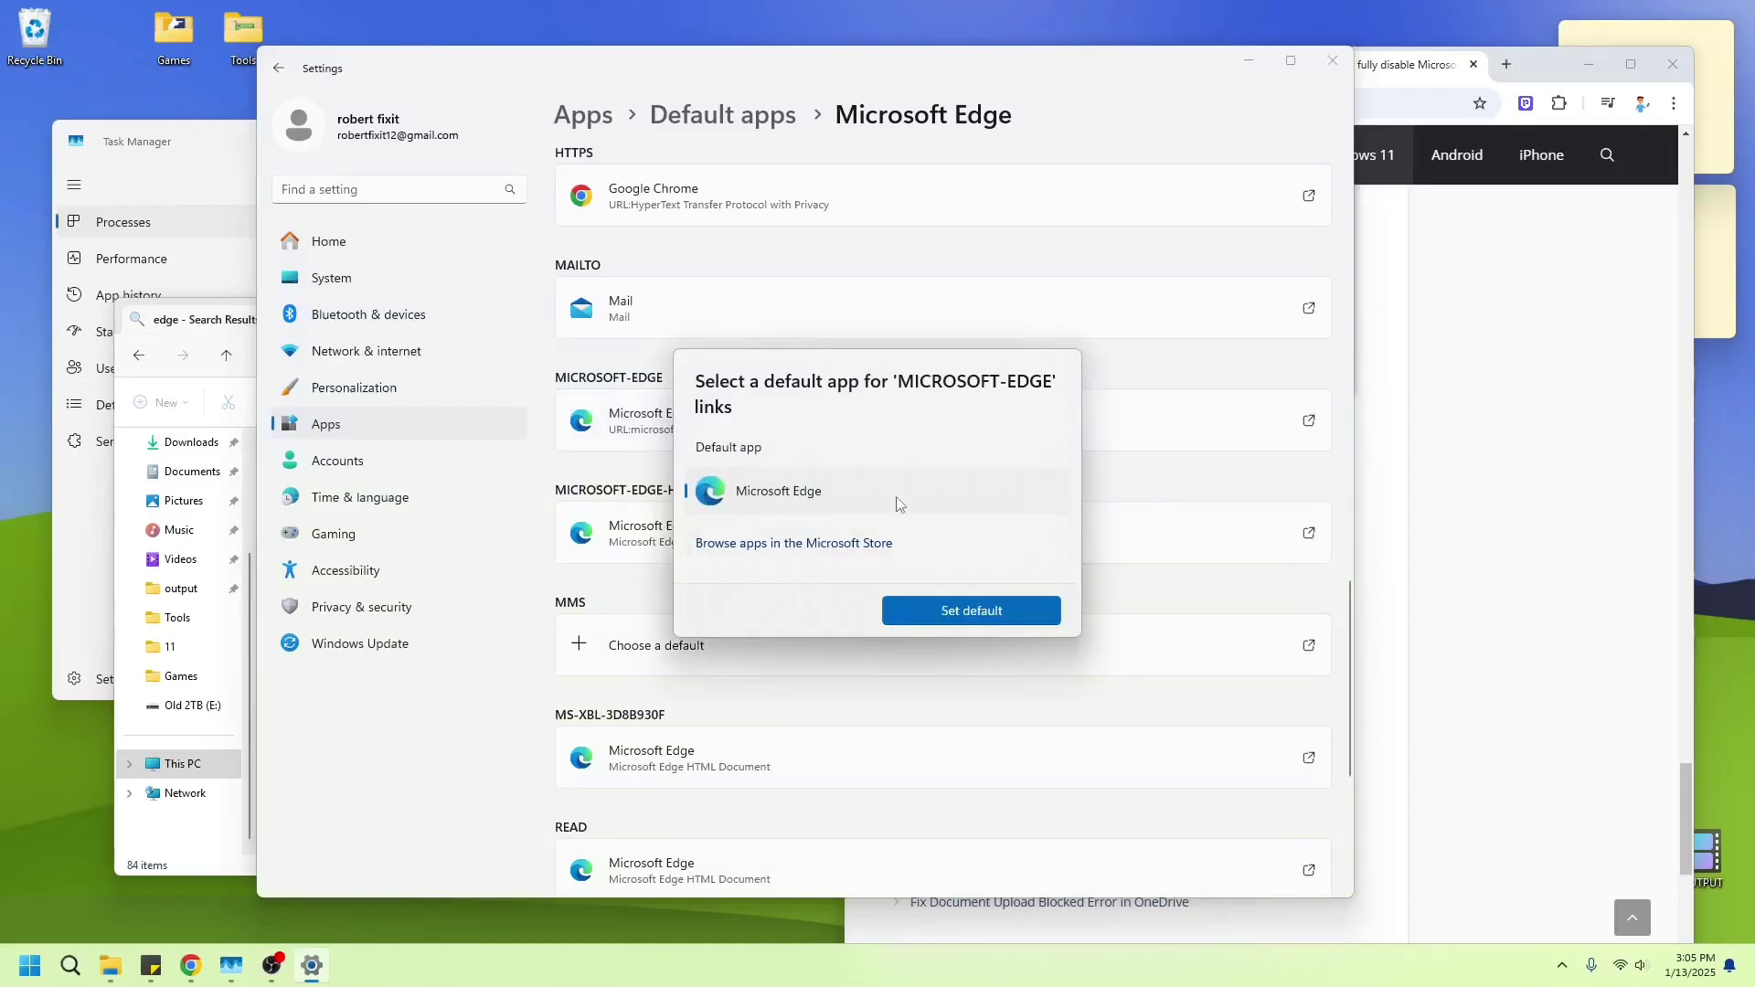
click(713, 736)
scroll(700, 649, down, 1)
scroll(701, 677, down, 3)
click(770, 539)
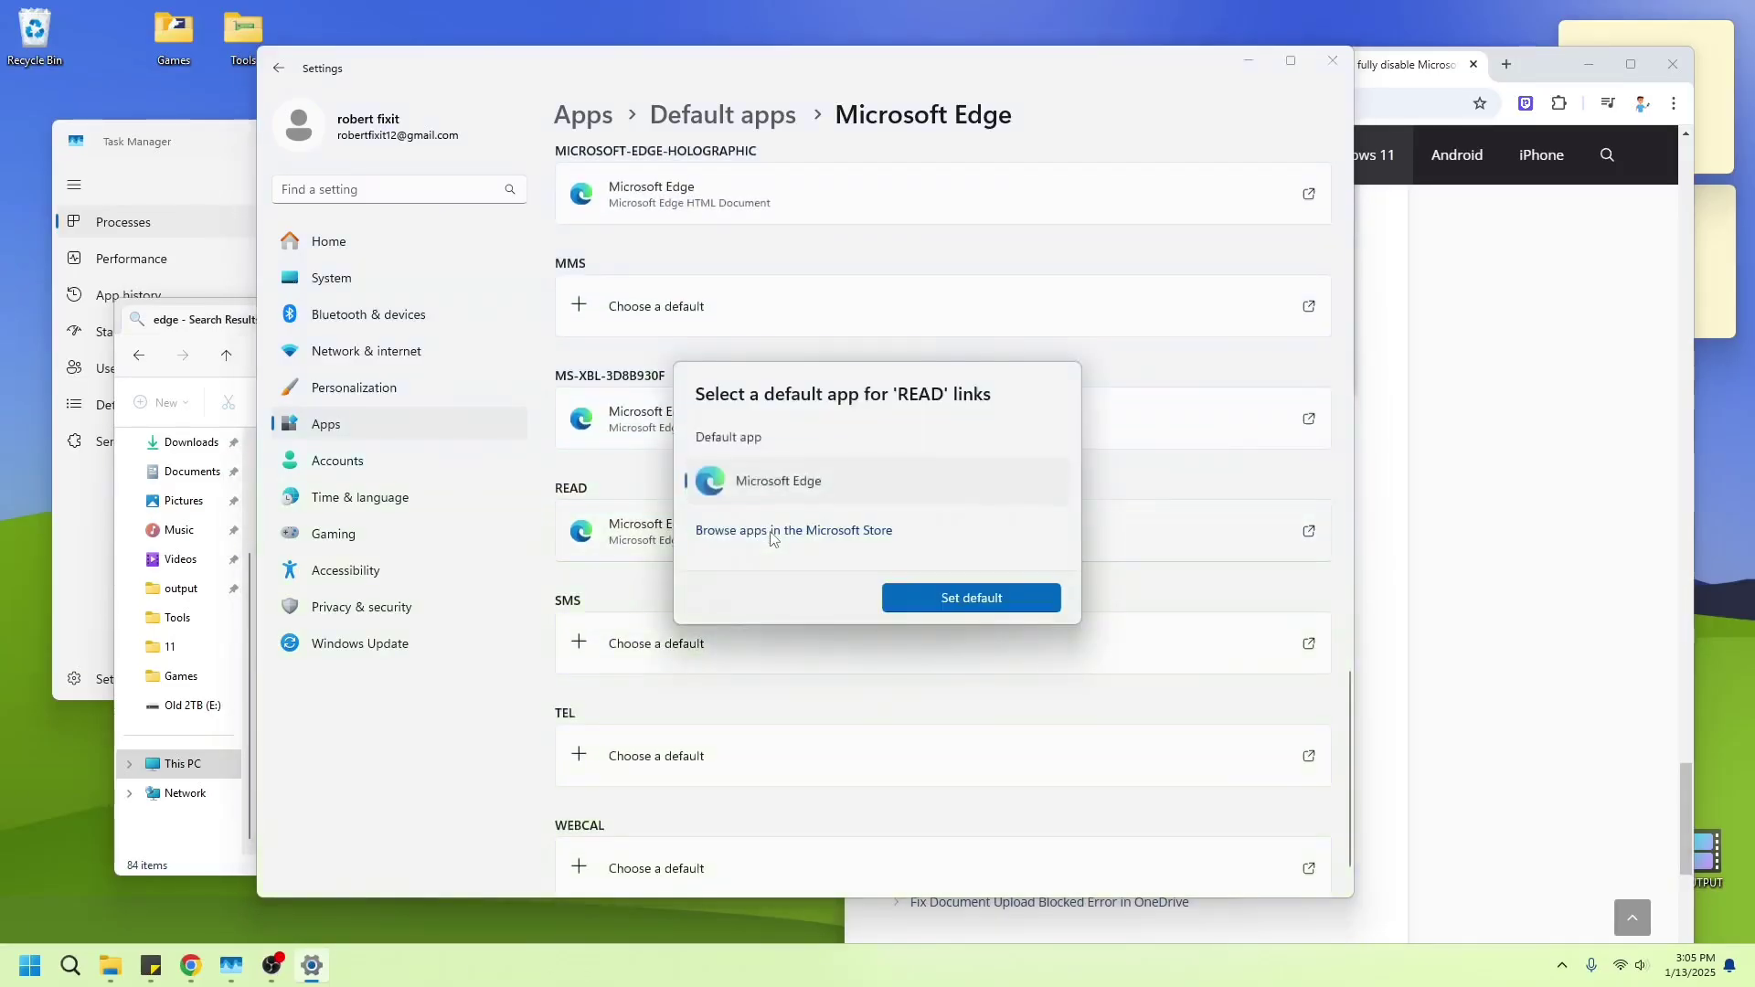
click(803, 664)
scroll(805, 672, down, 1)
scroll(804, 674, up, 15)
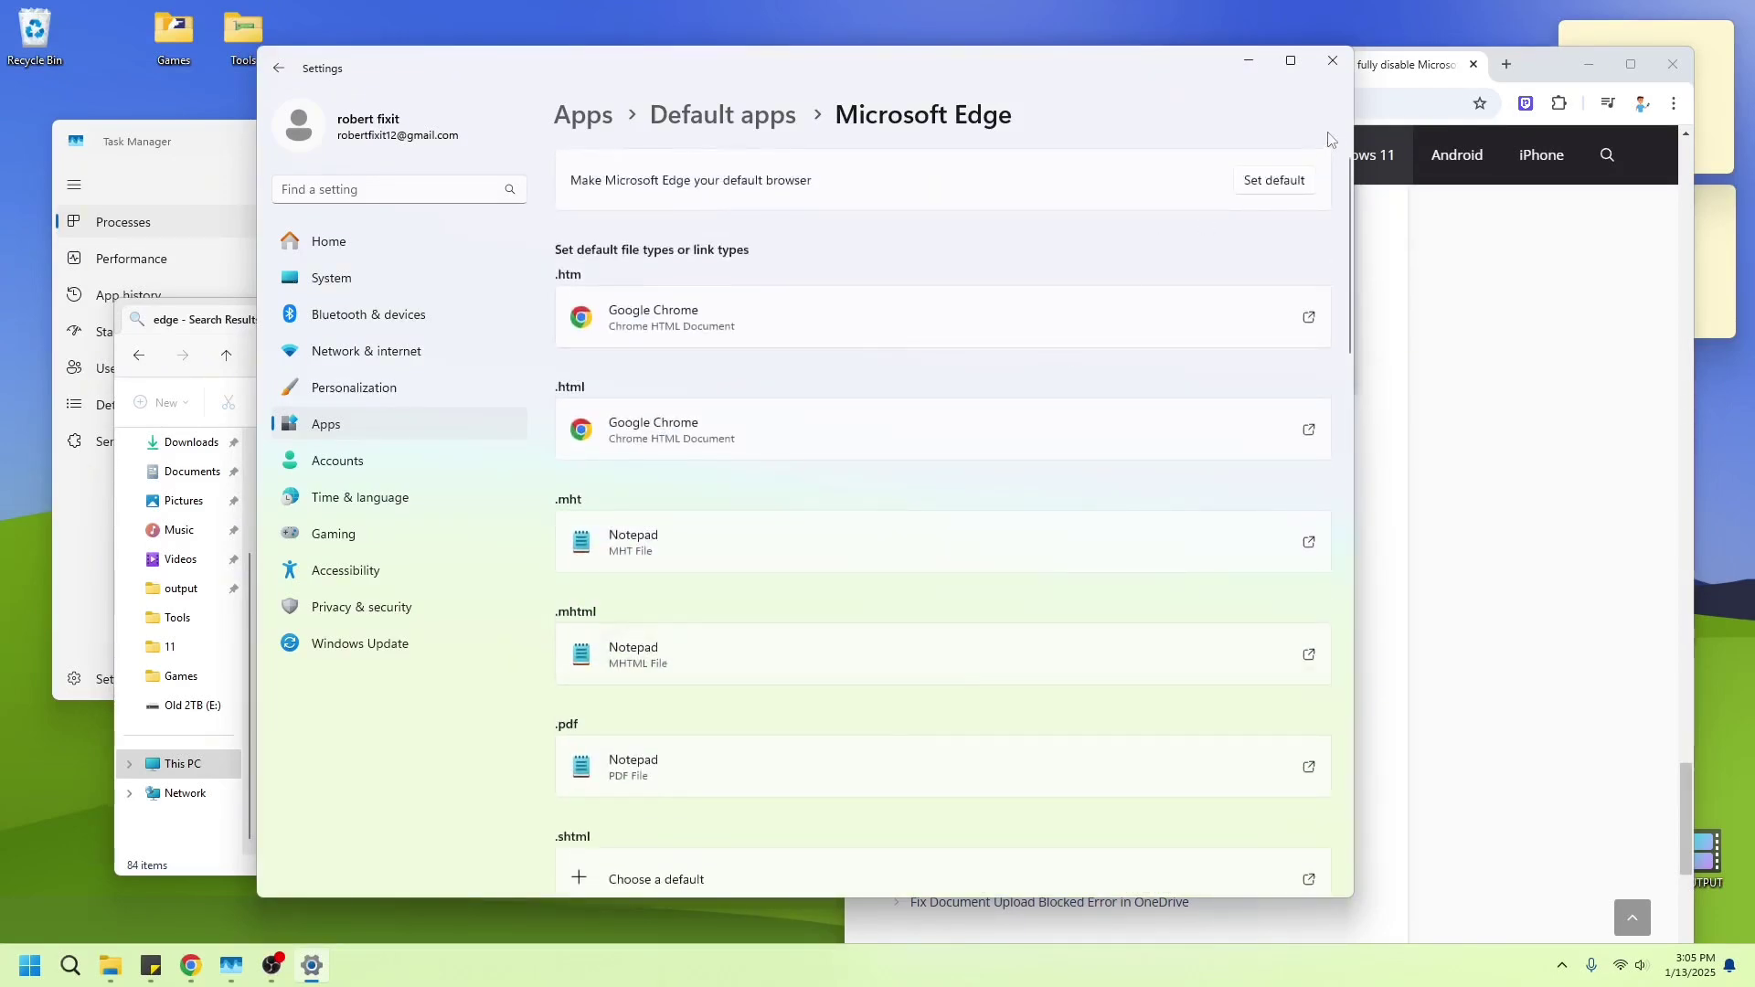
Step: Close the Settings, File Explorer, Chrome and Task Manager windows one after another
click(1332, 60)
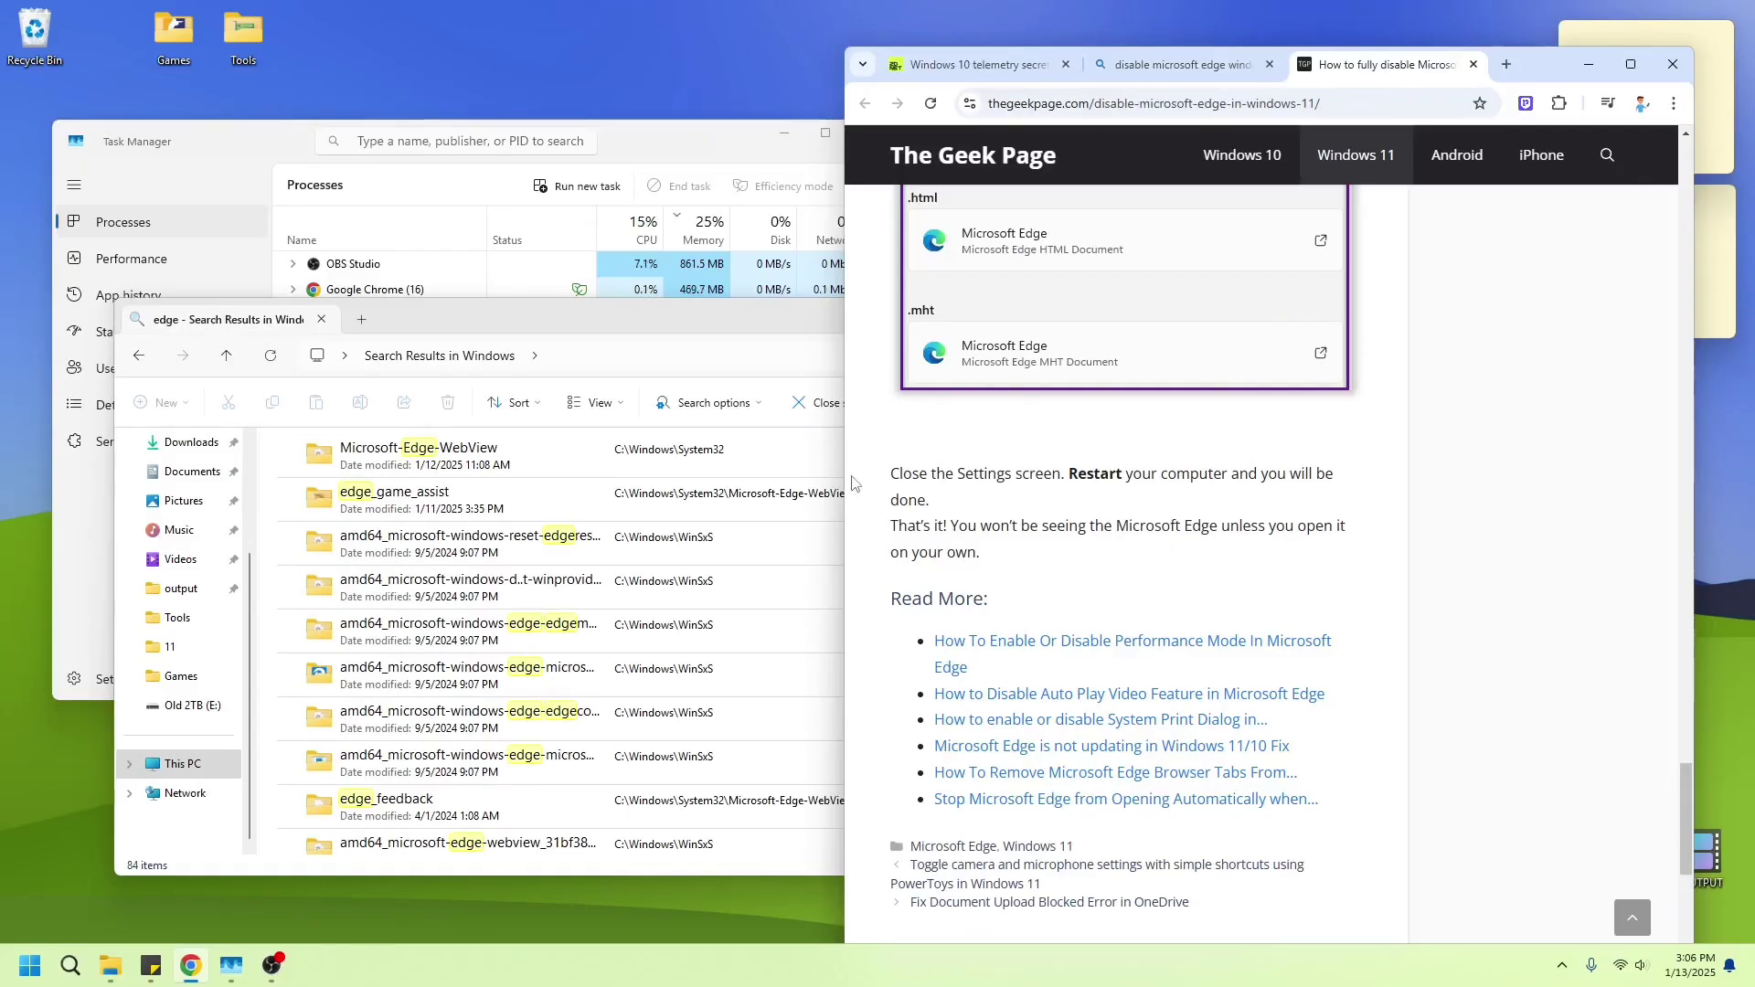
drag(840, 422, 1140, 422)
click(1117, 315)
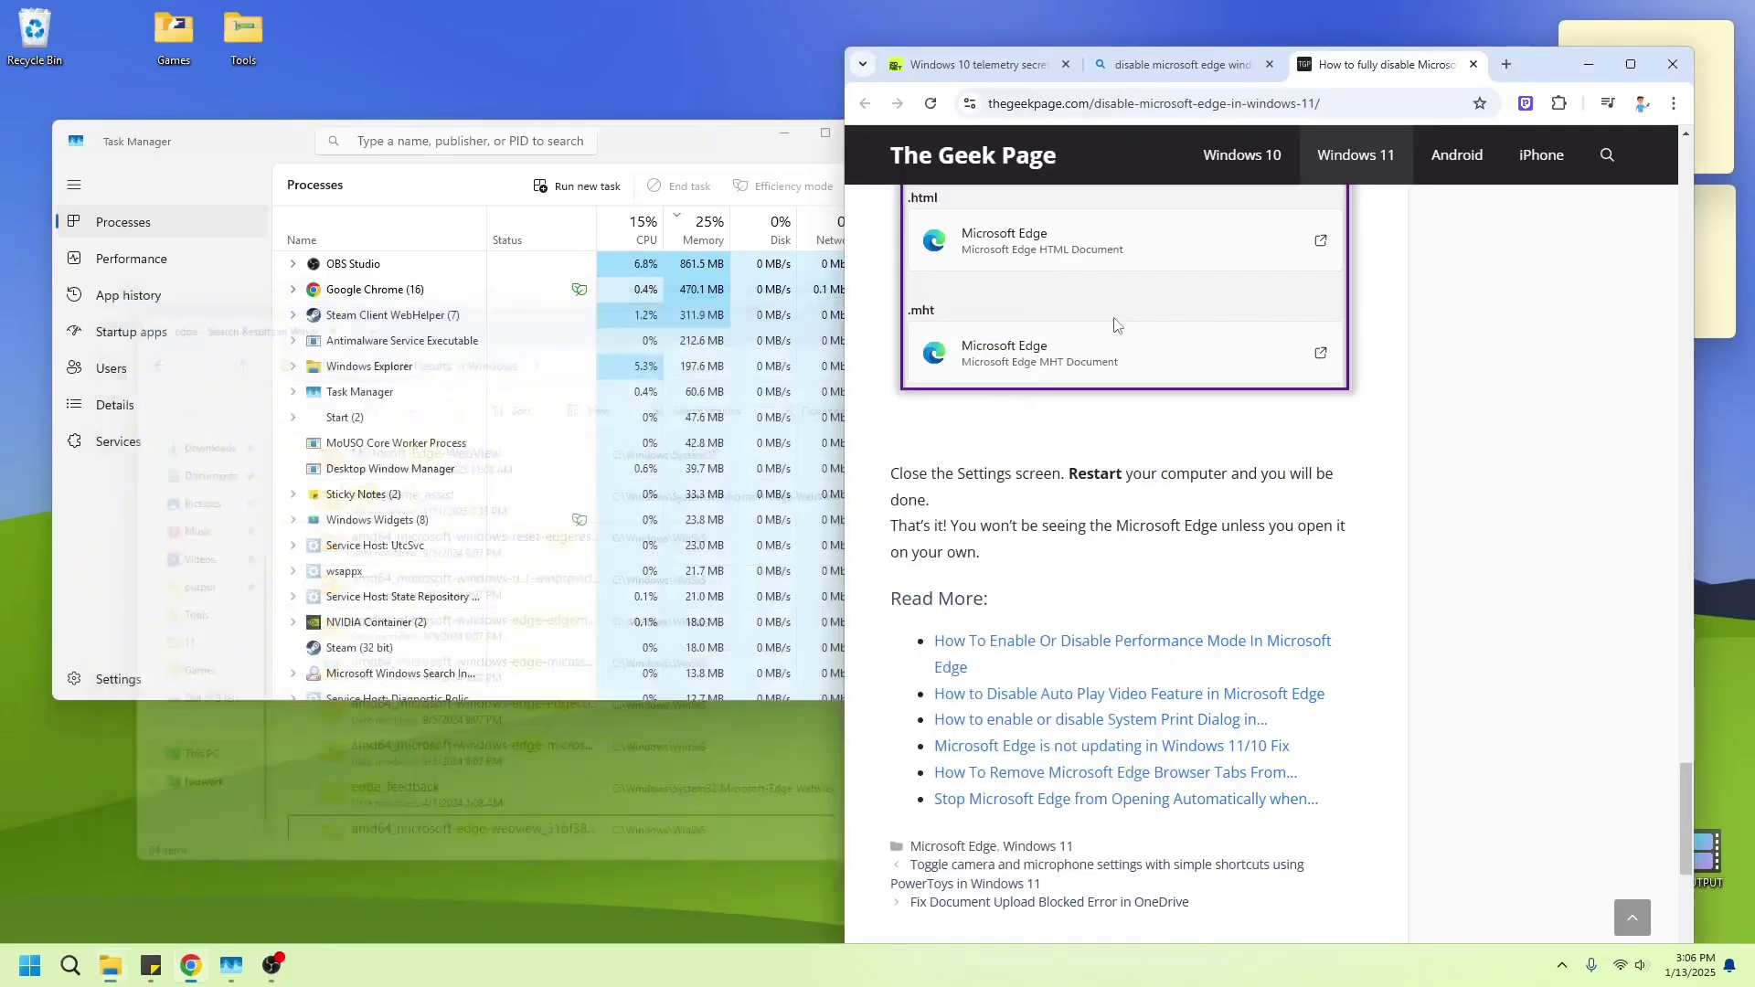
click(1672, 69)
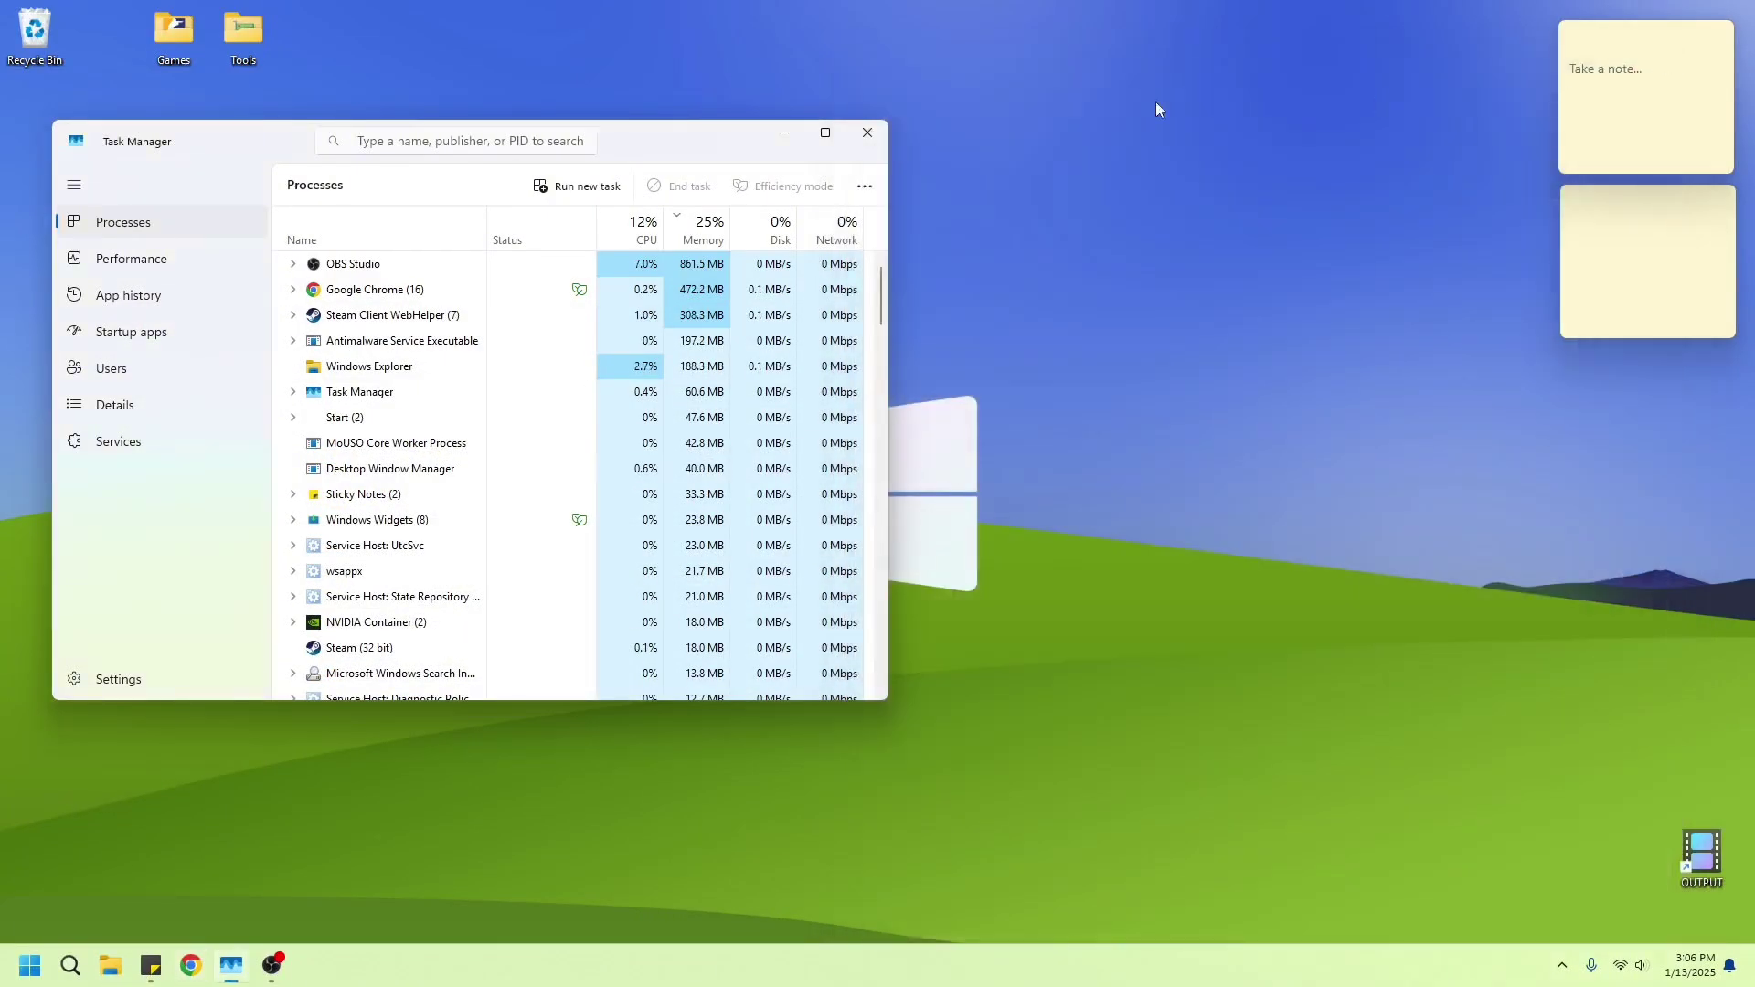
click(862, 131)
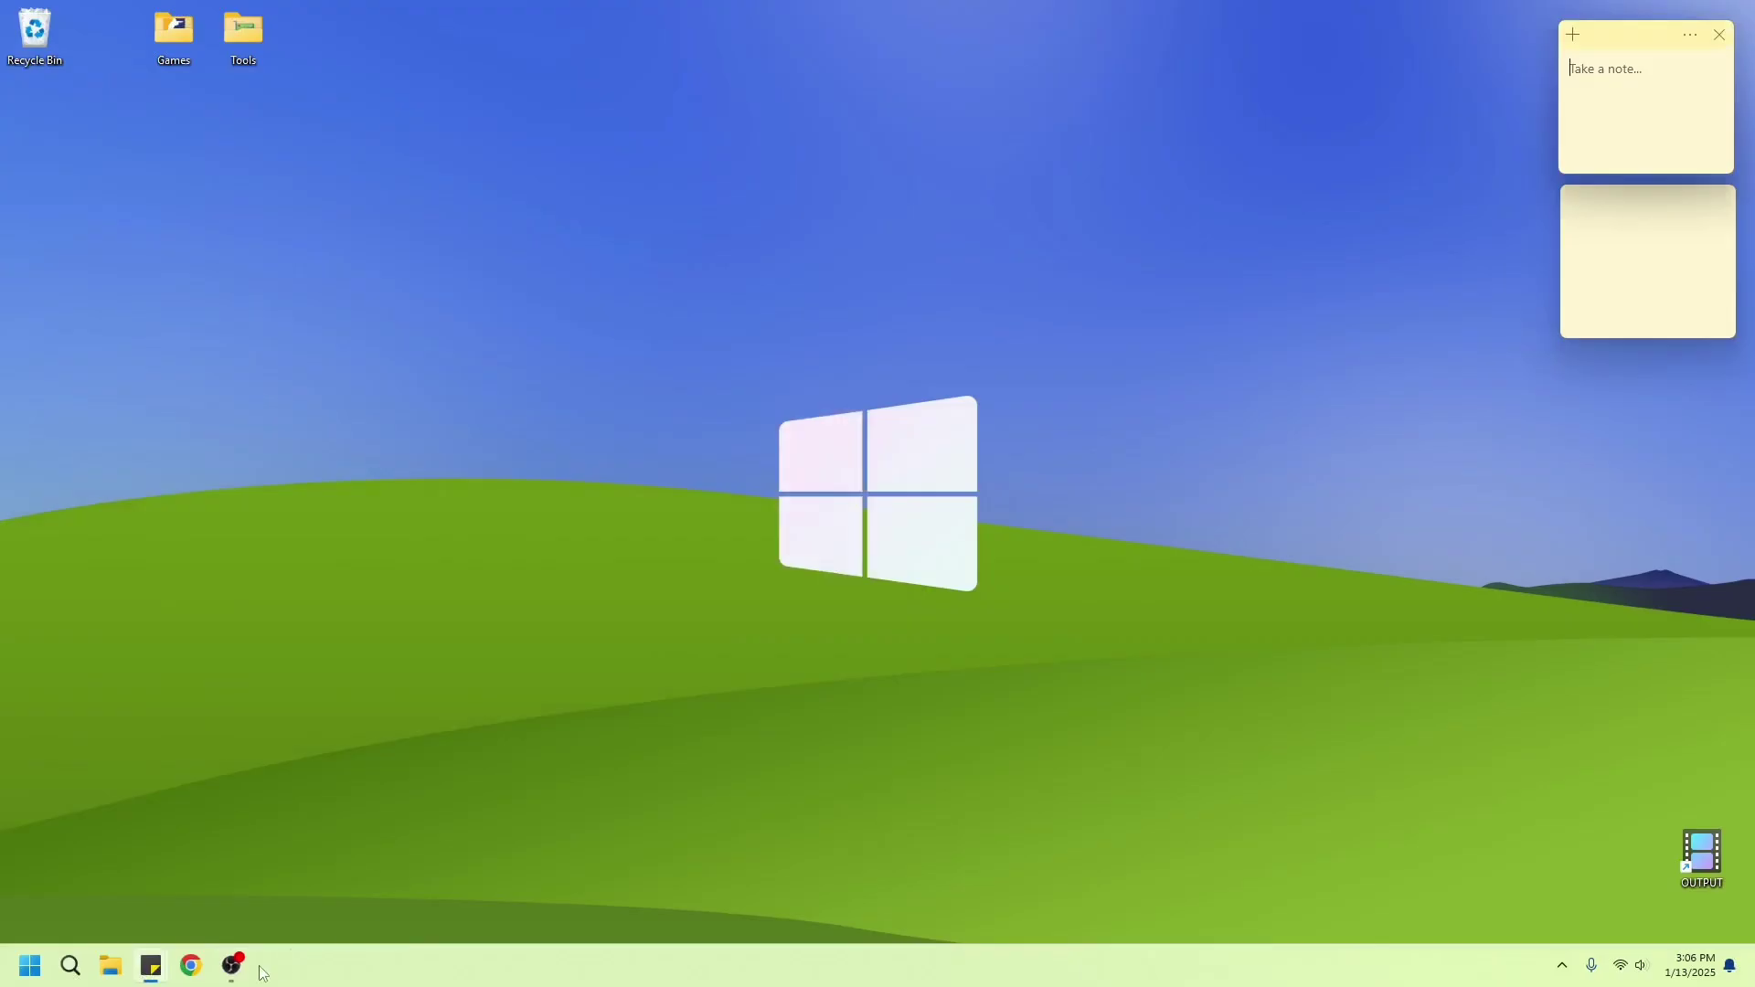
Step: Restore the OBS window from the taskbar
click(231, 966)
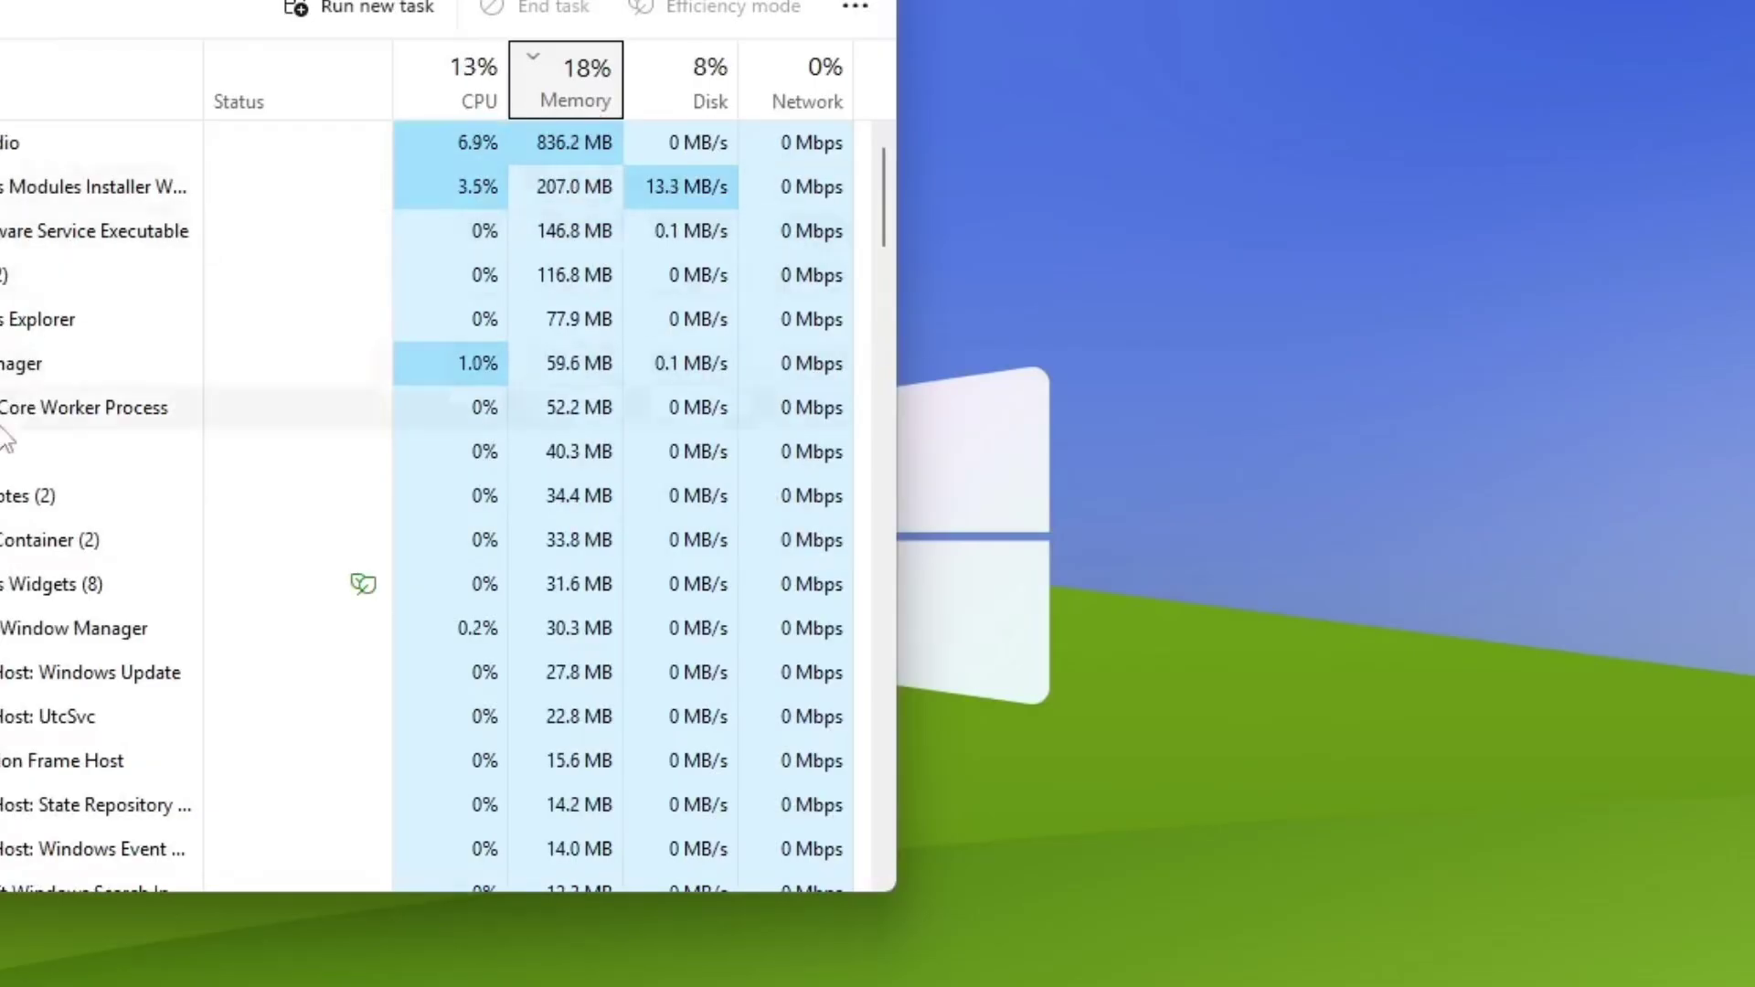
scroll(5, 457, down, 5)
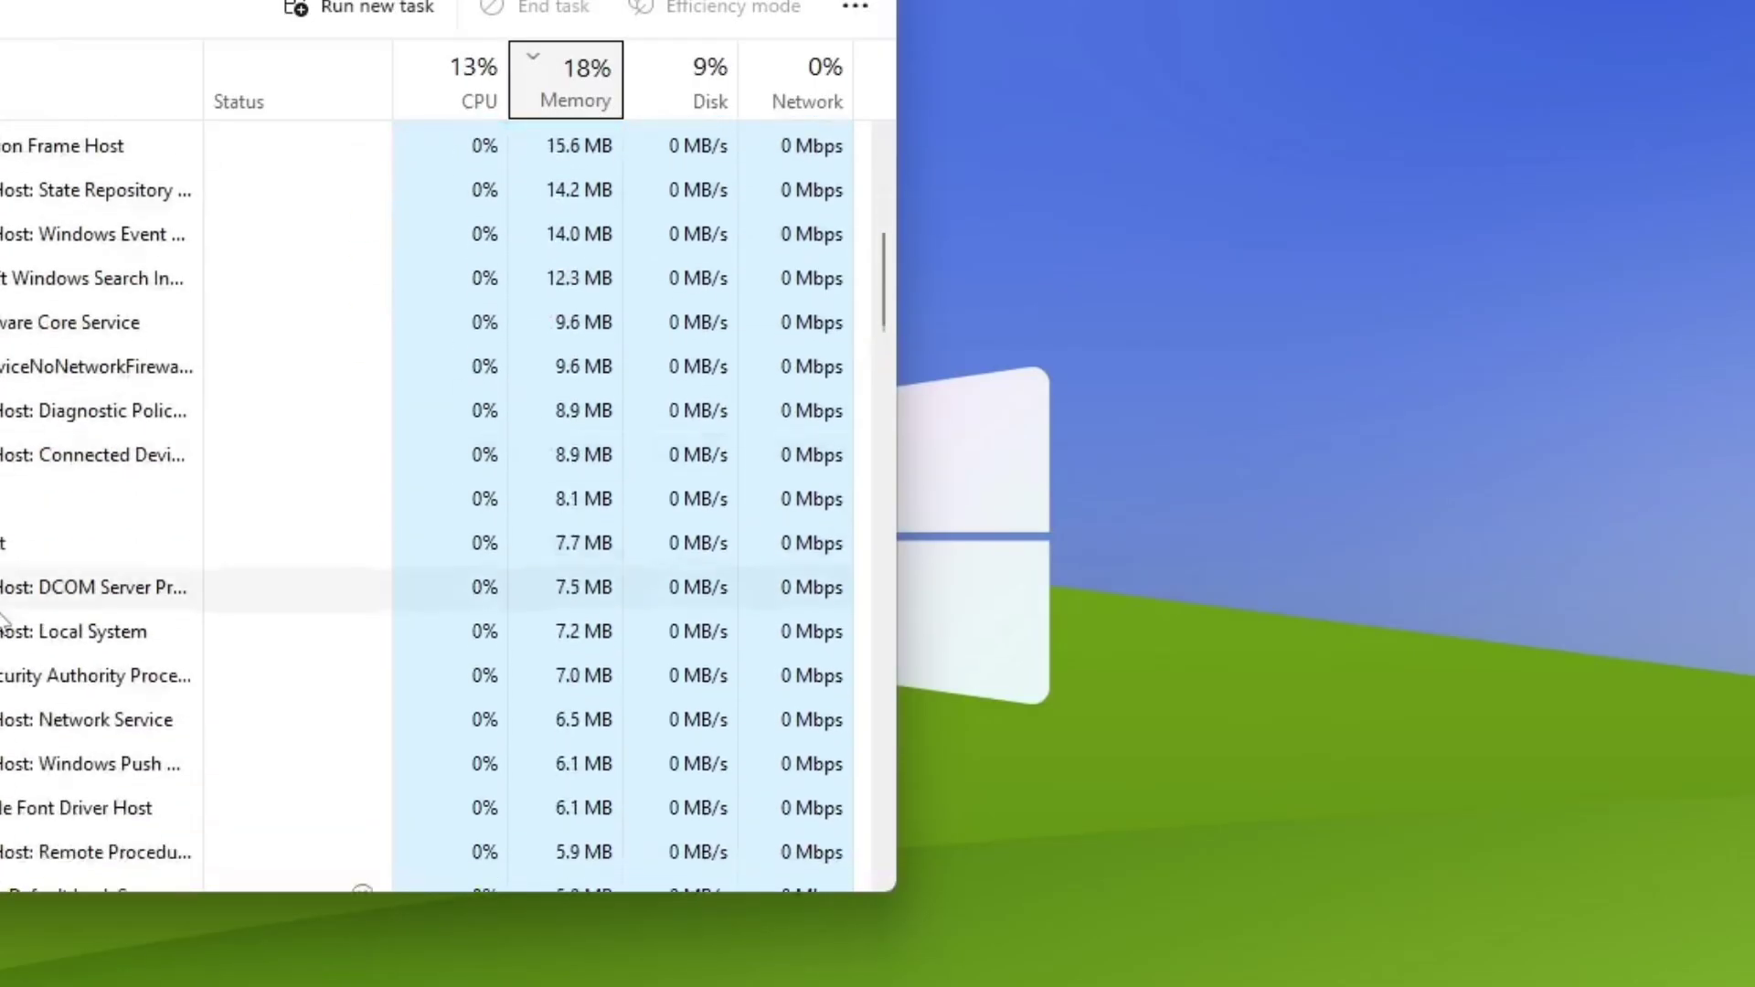
scroll(3, 618, down, 5)
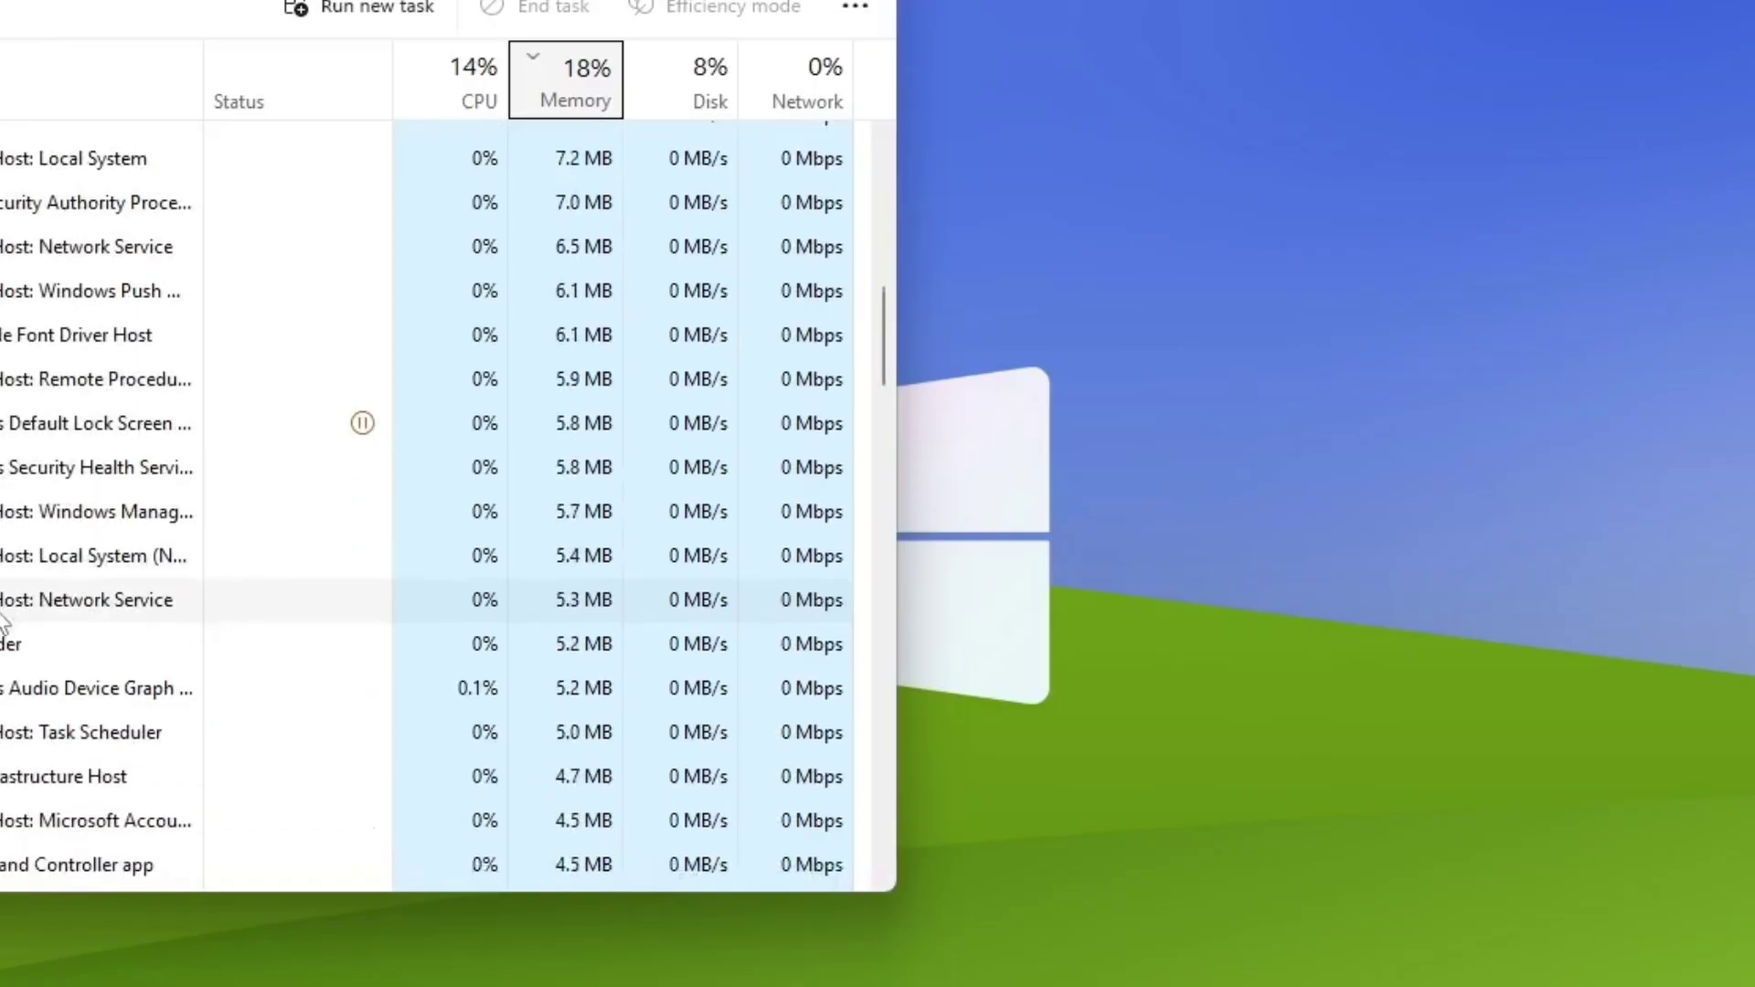
scroll(3, 621, down, 5)
scroll(3, 621, up, 4)
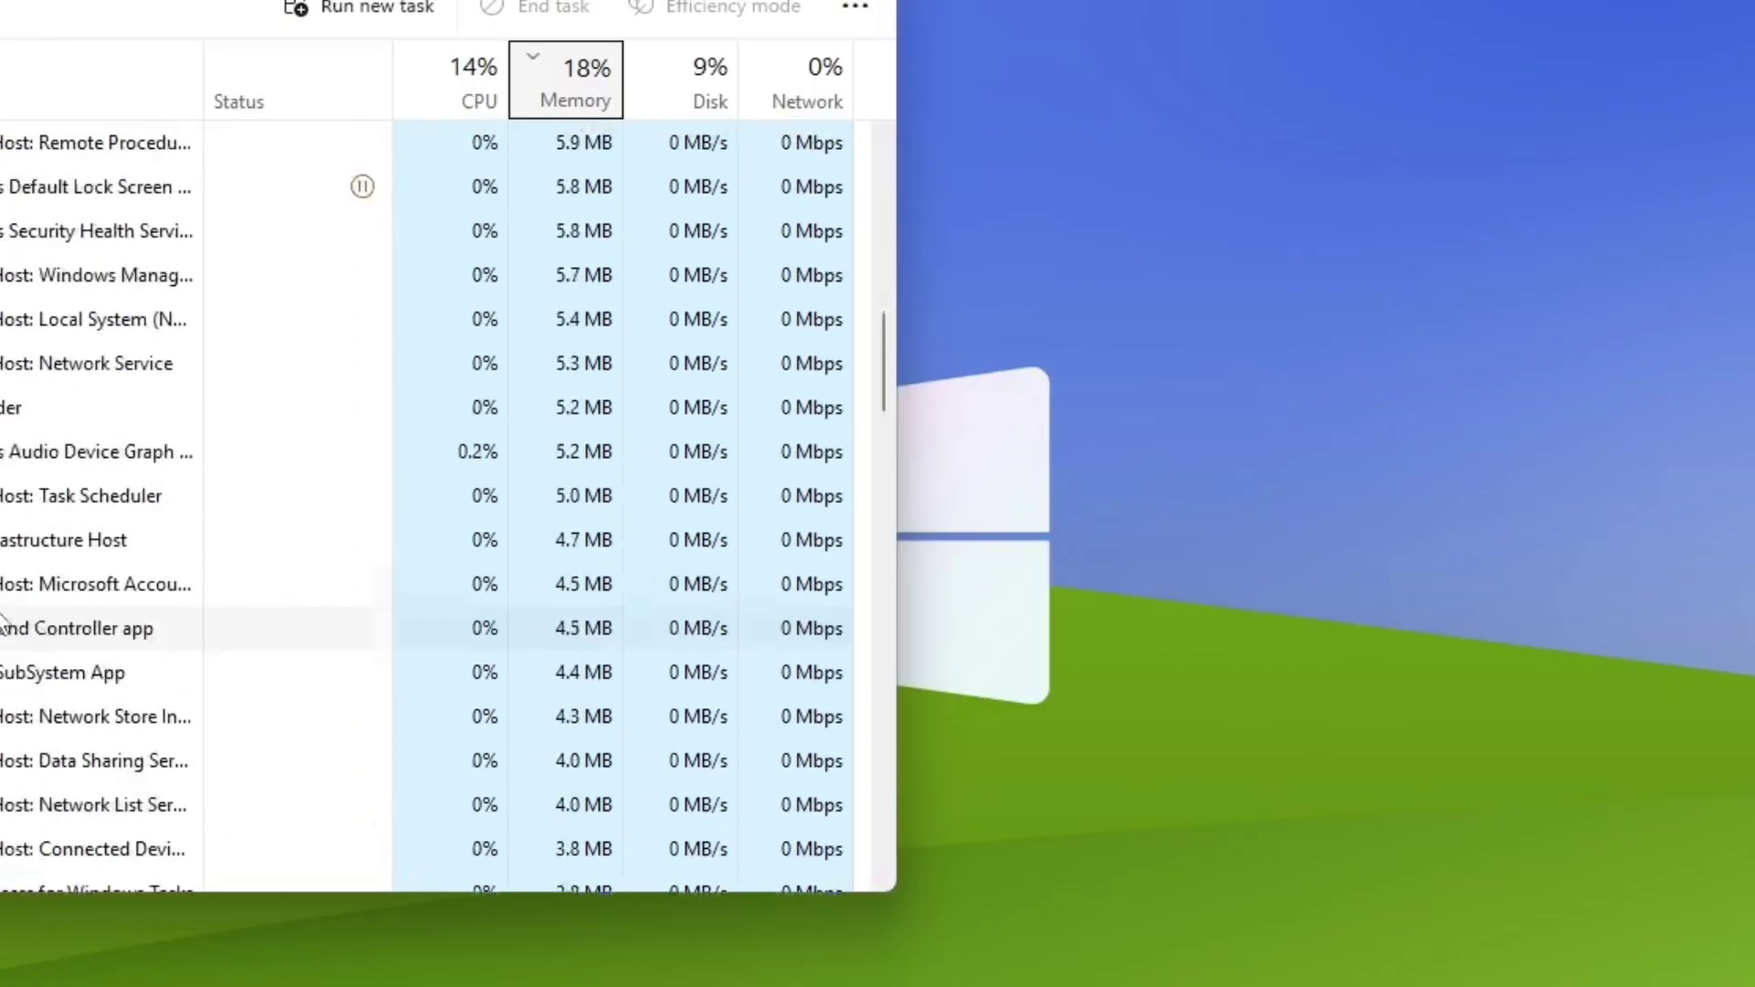
scroll(3, 622, up, 10)
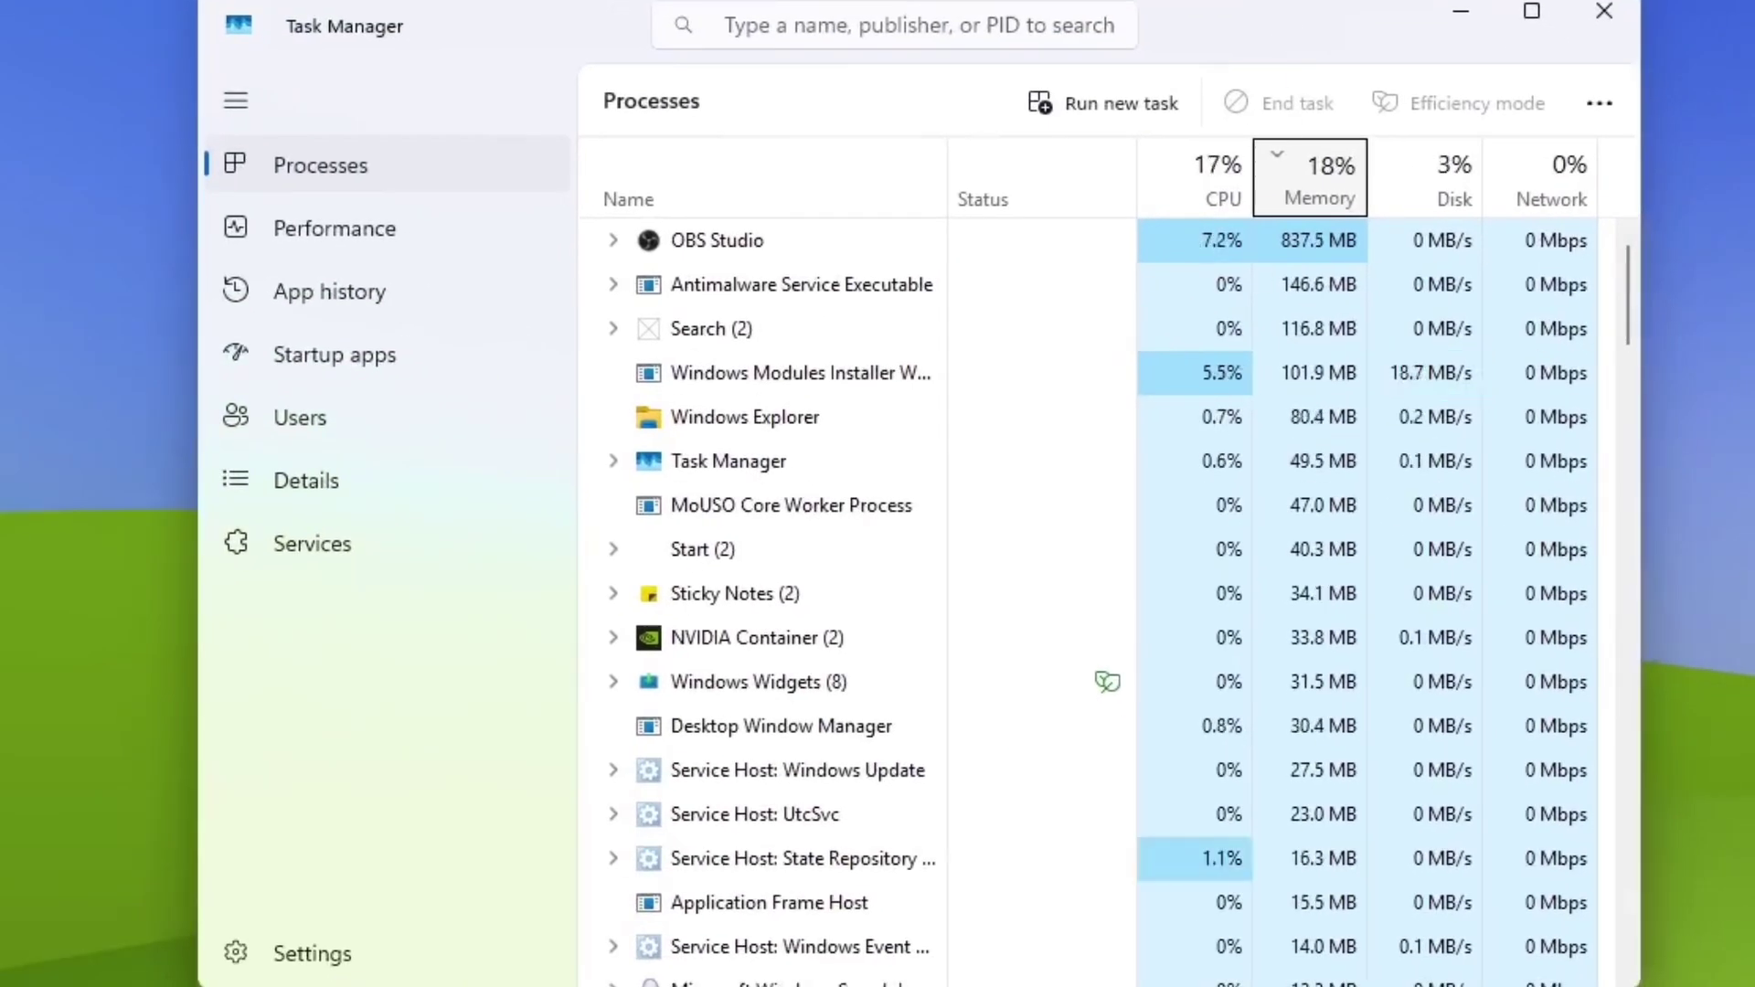
Step: Launch Edge from Start, close it, and end the Microsoft Edge process in Task Manager
key(super)
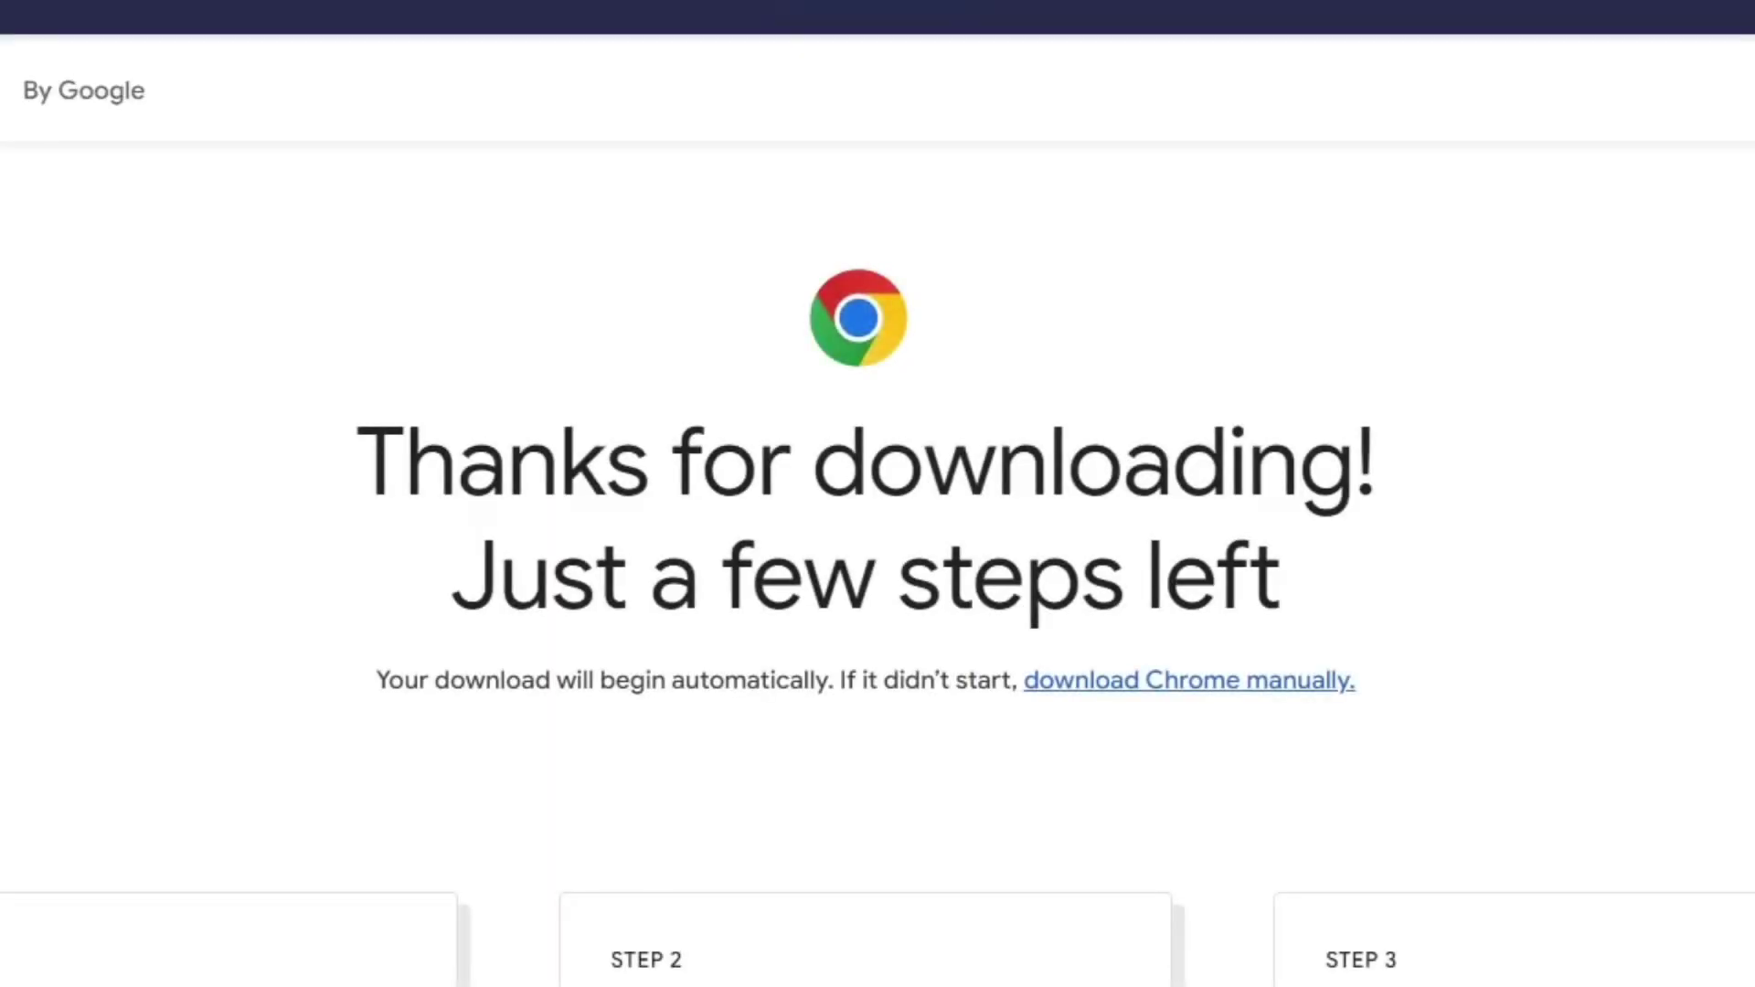
key(alt+F4)
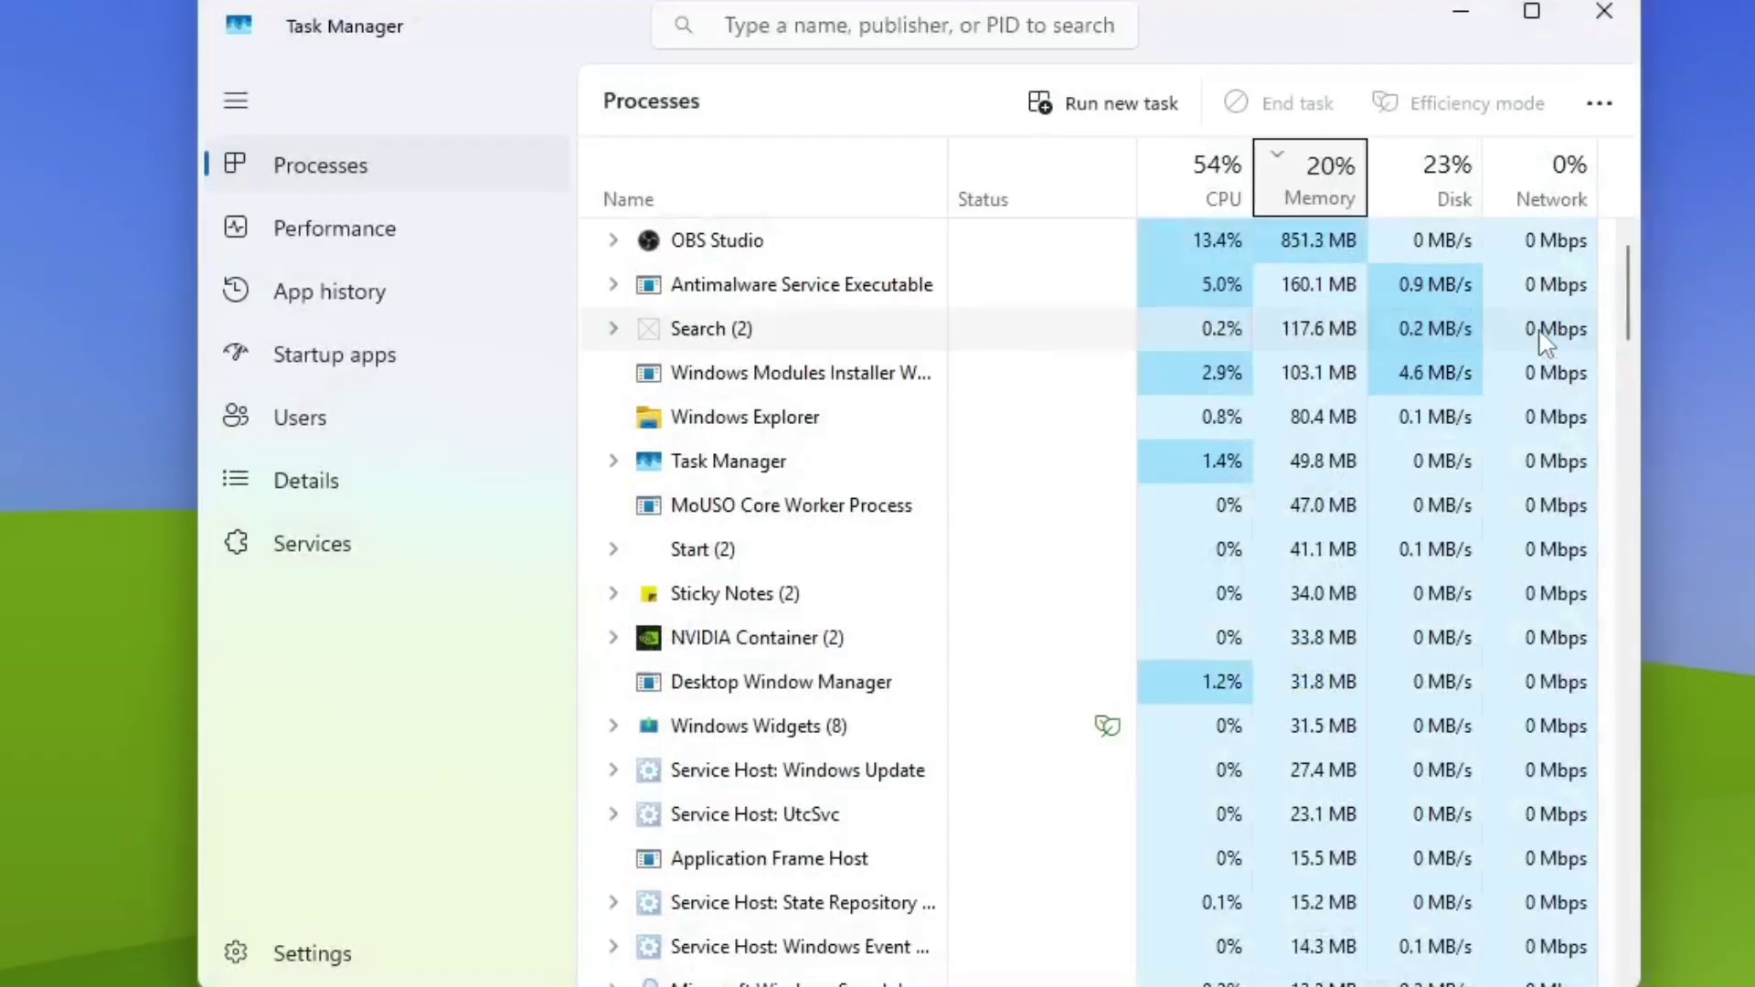
click(614, 329)
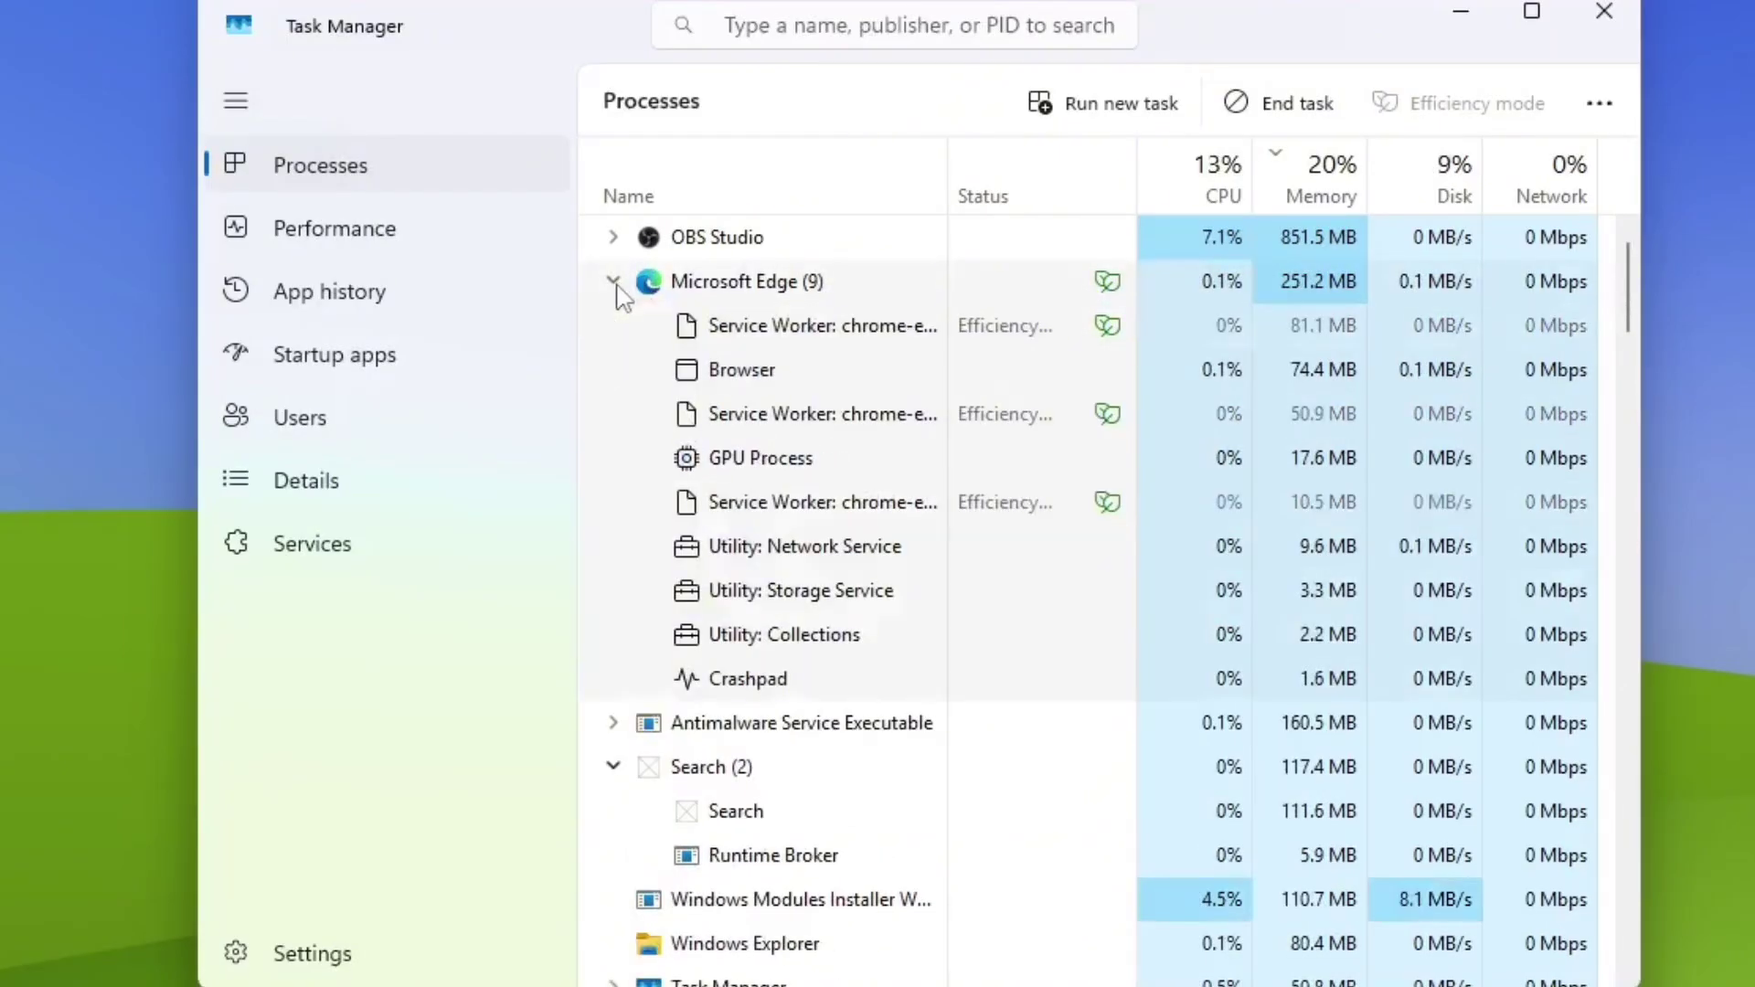
right_click(701, 285)
click(903, 374)
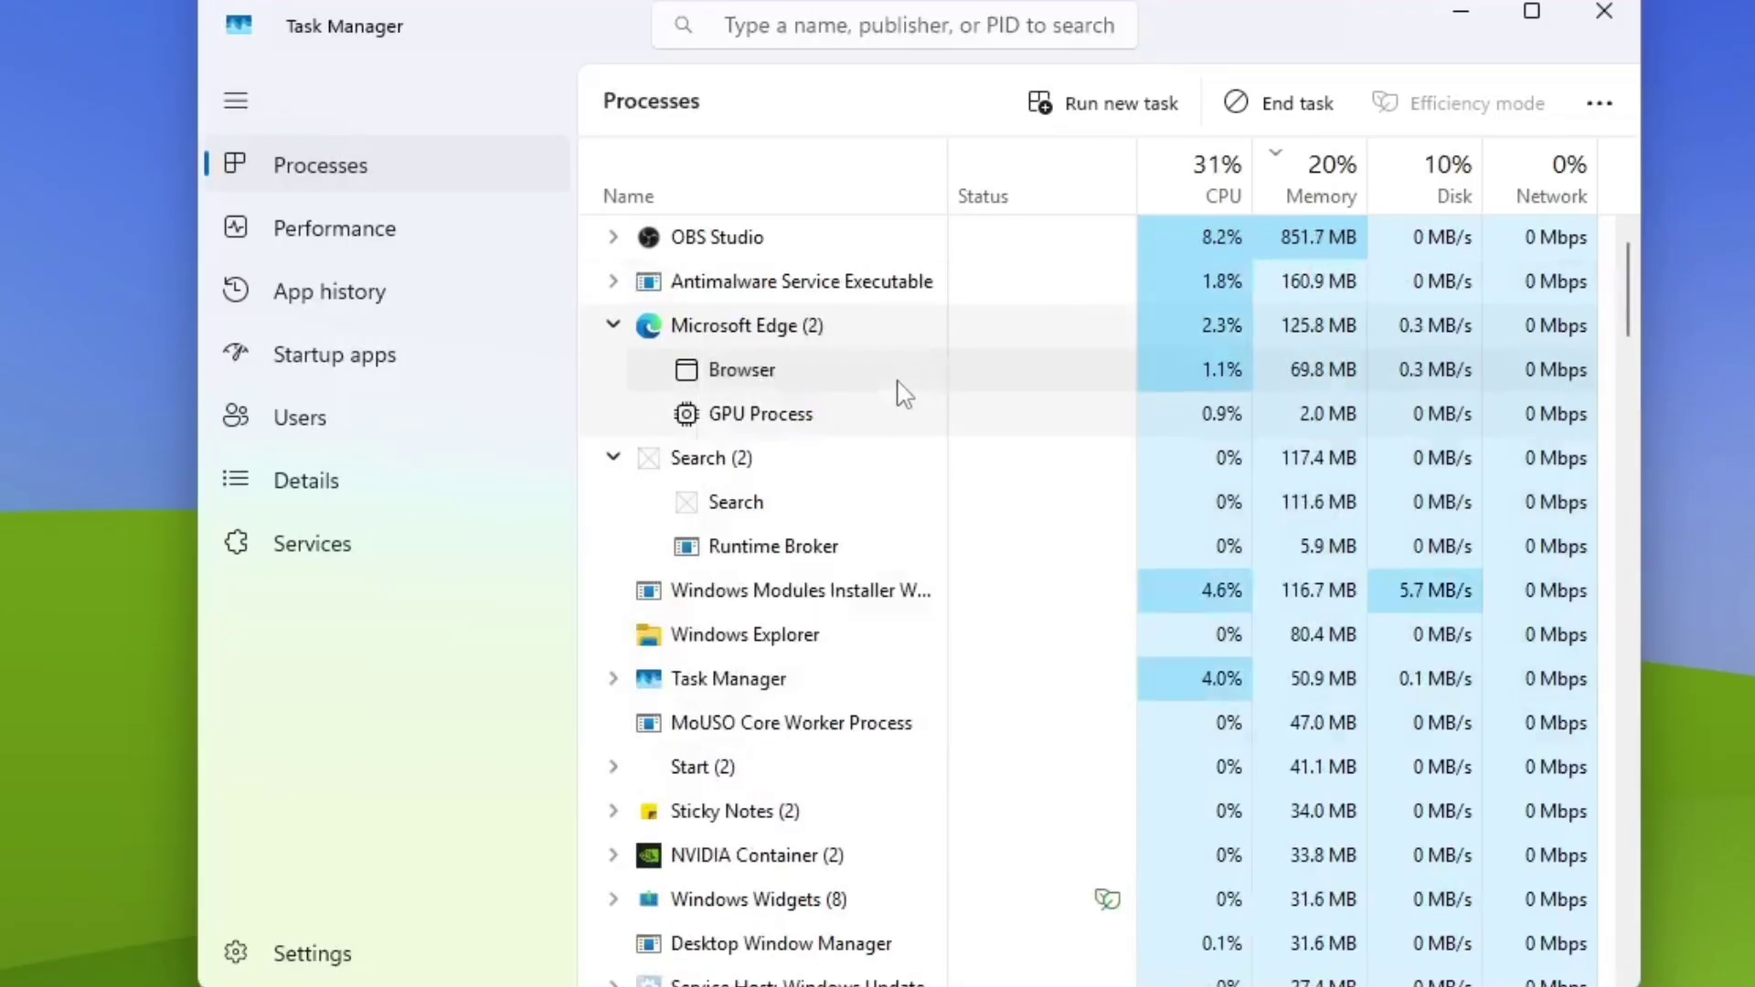
Step: End the Windows Widgets process group and confirm it is gone from the list
scroll(732, 366, down, 5)
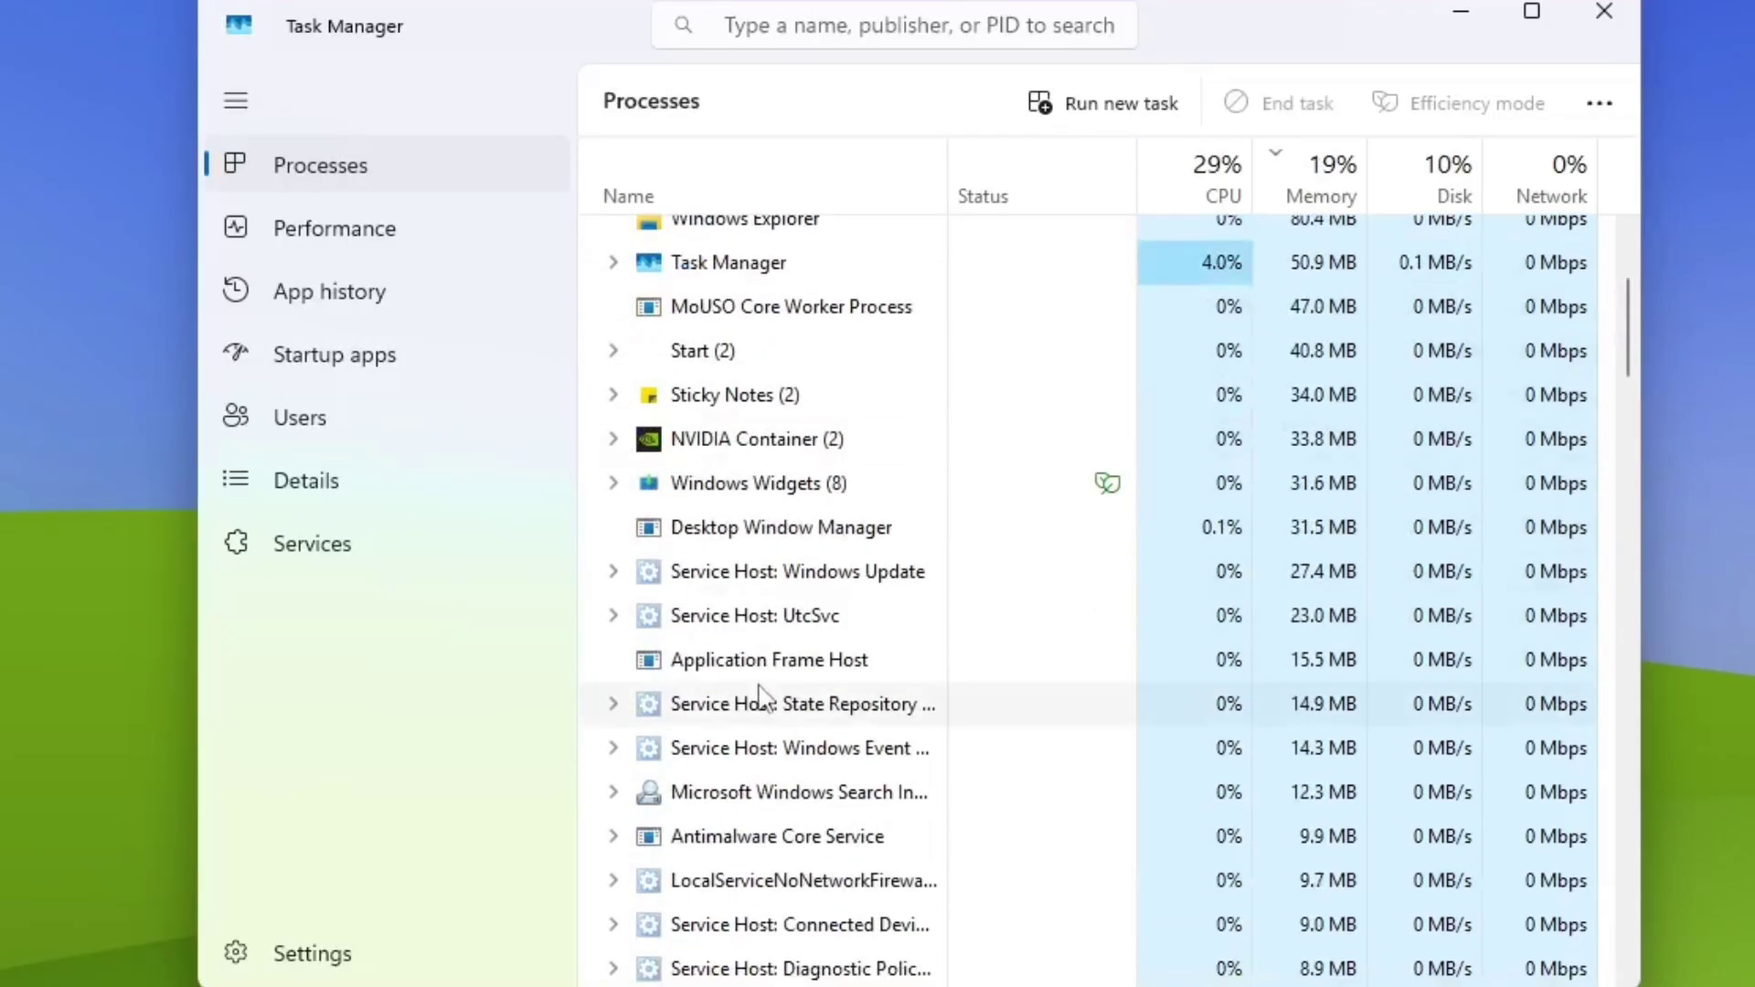
scroll(759, 697, up, 5)
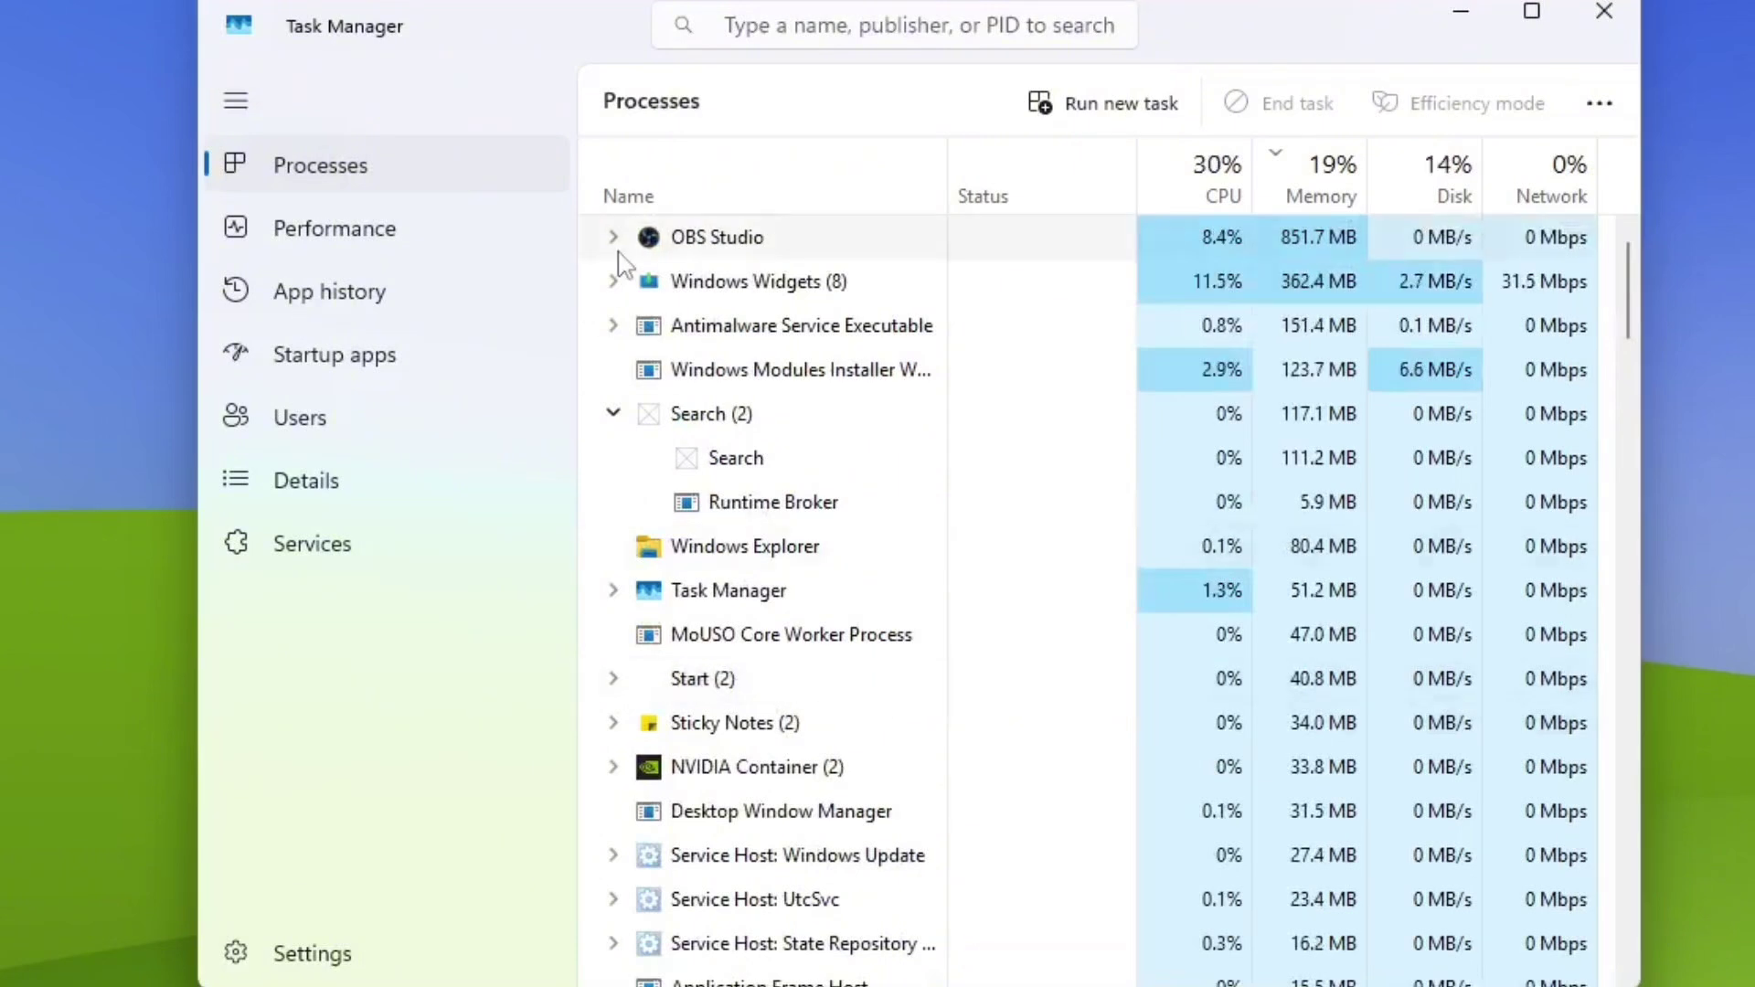
click(614, 282)
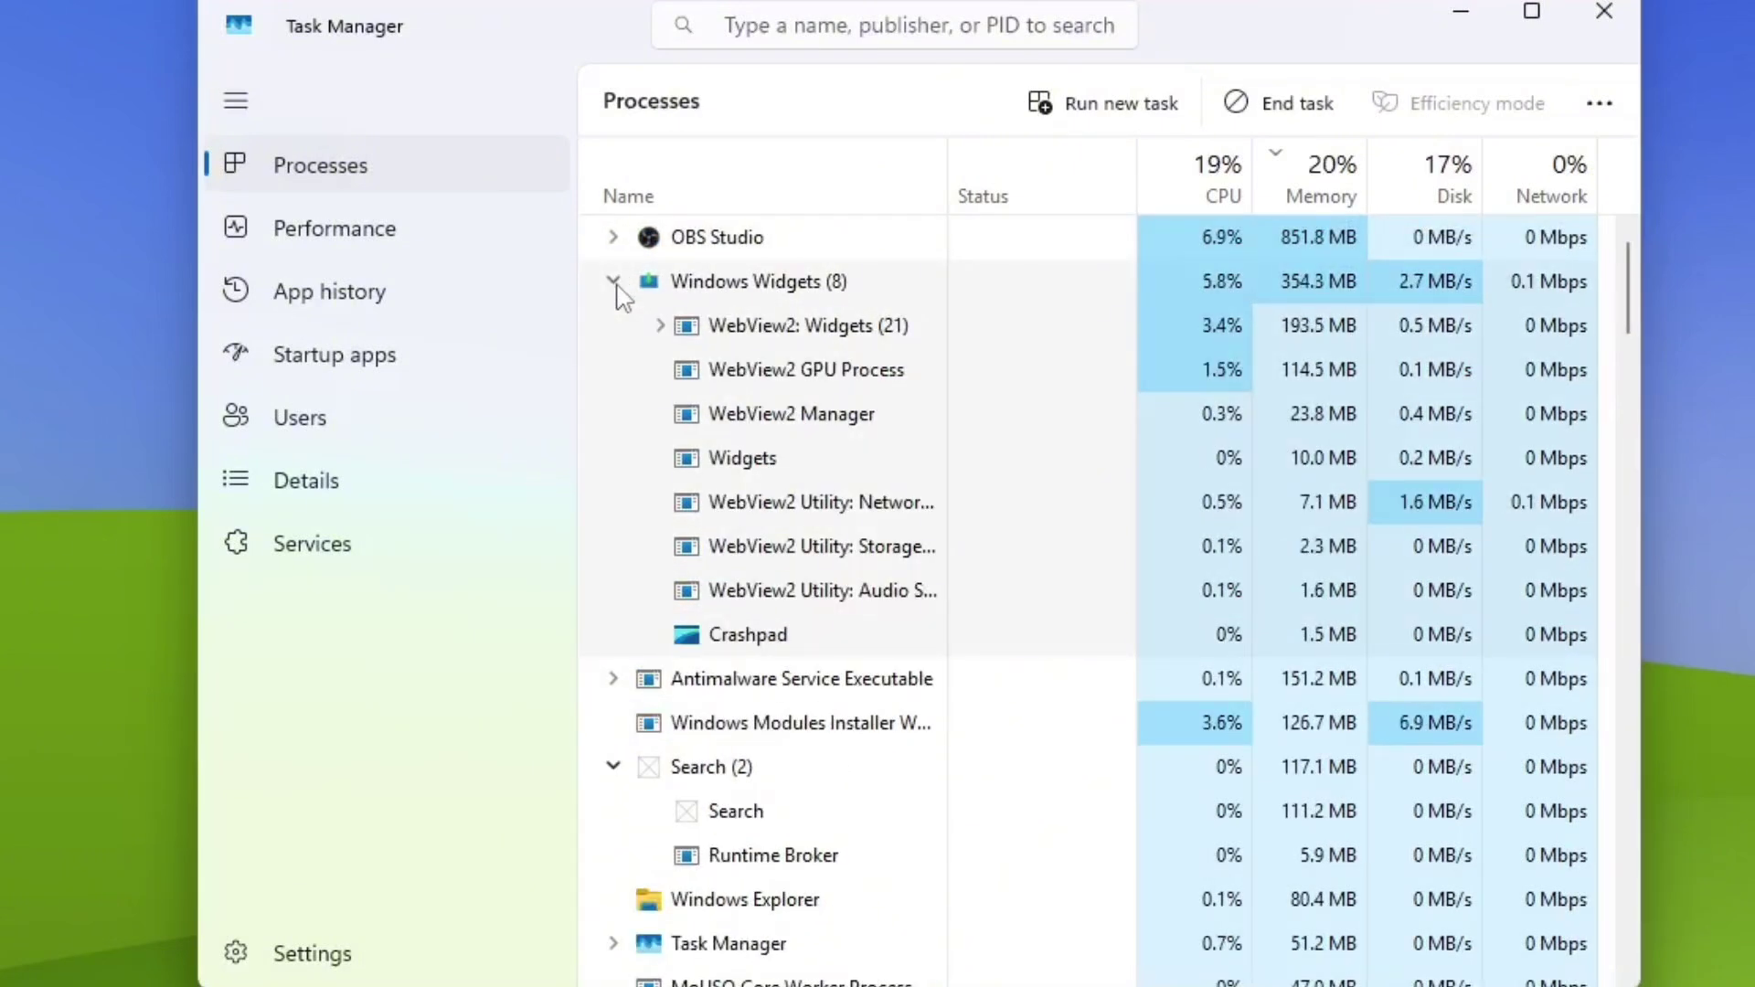
right_click(810, 287)
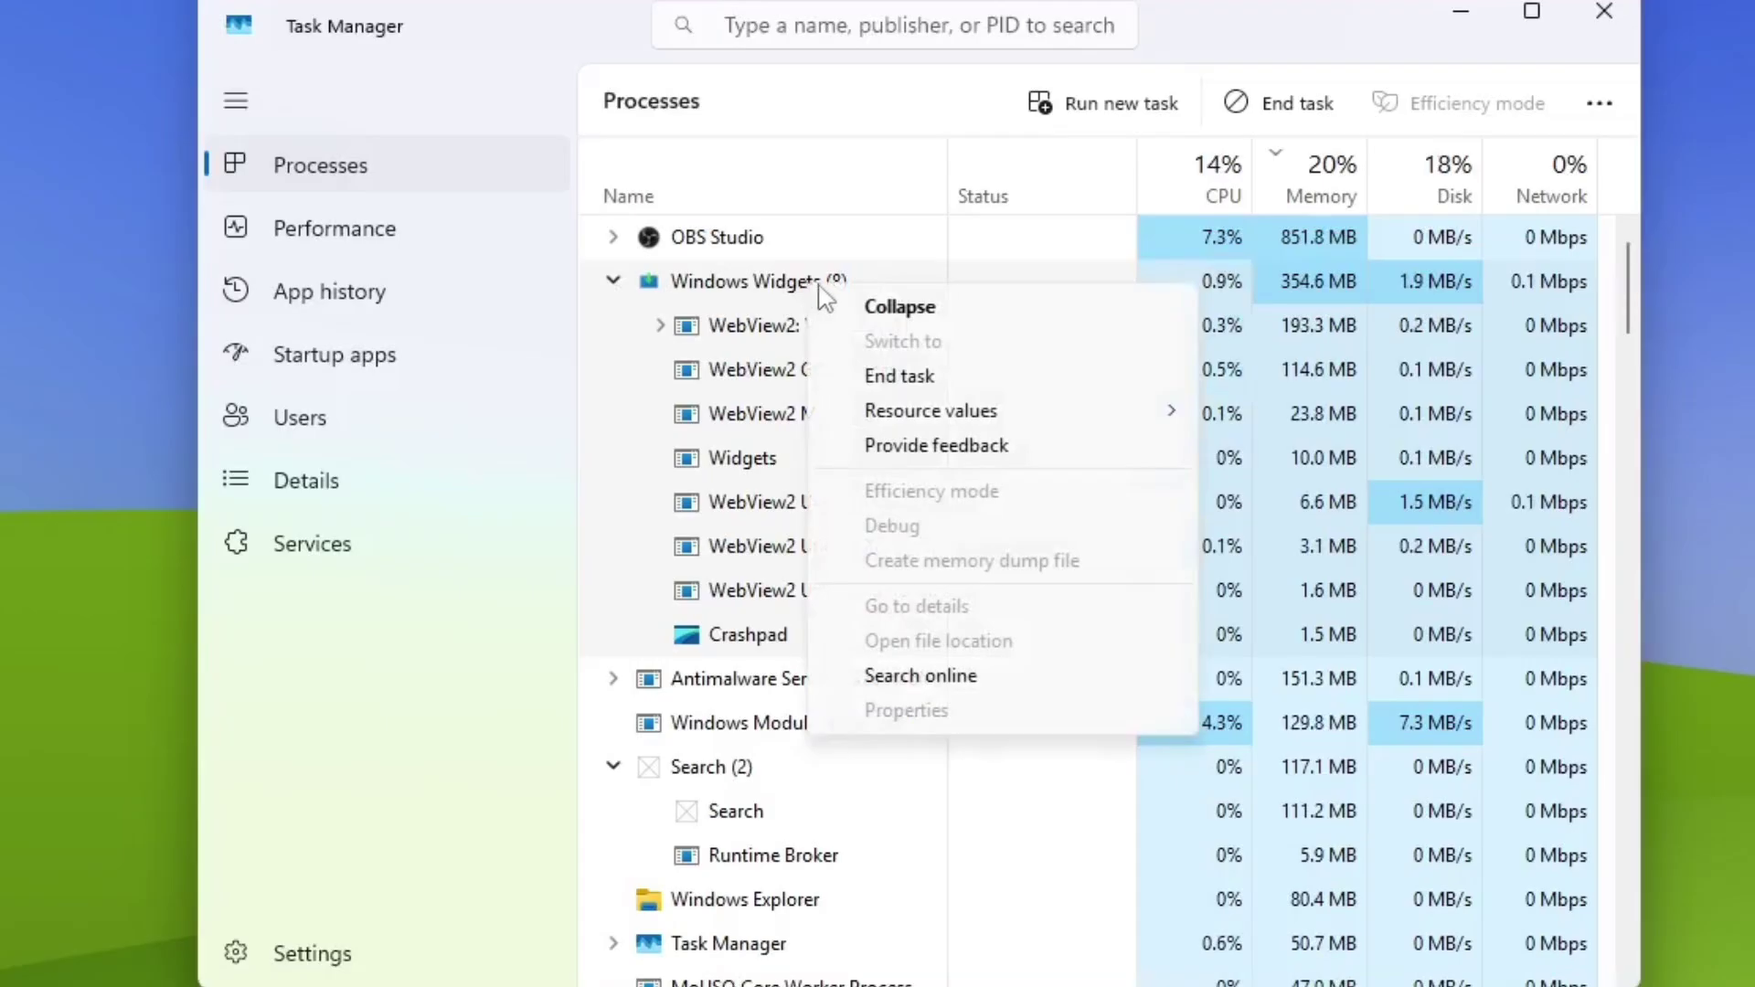
click(959, 380)
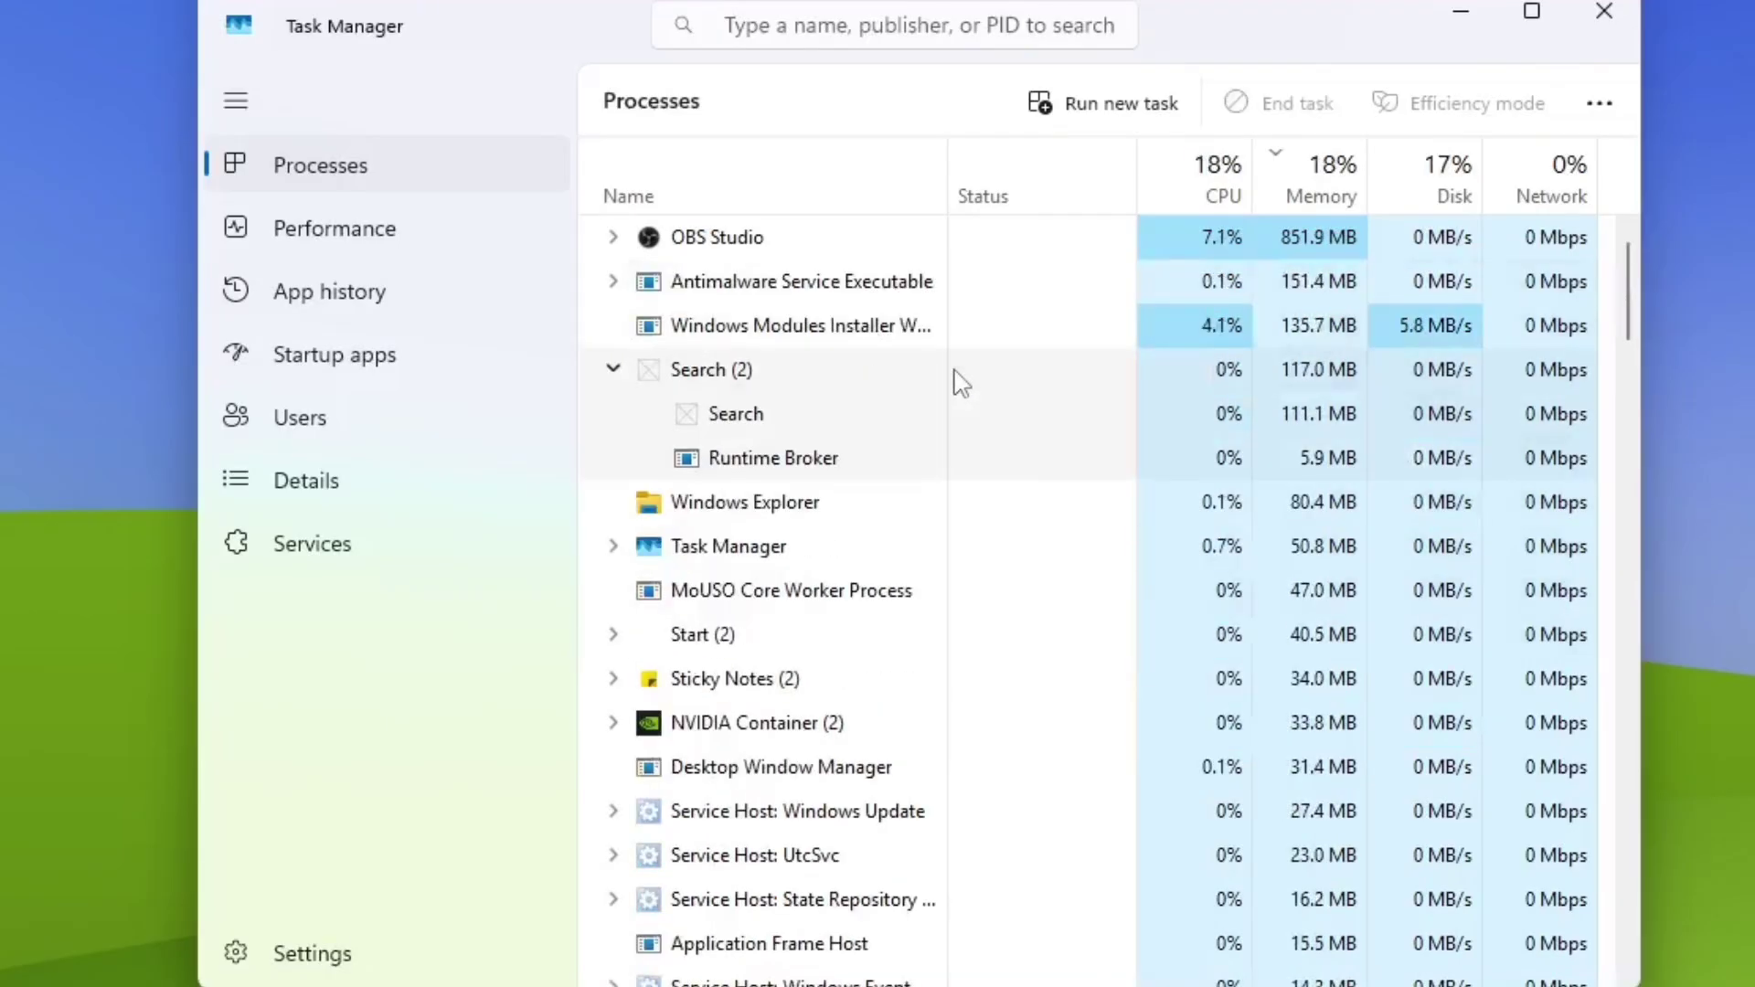
scroll(960, 382, down, 1)
scroll(960, 382, down, 9)
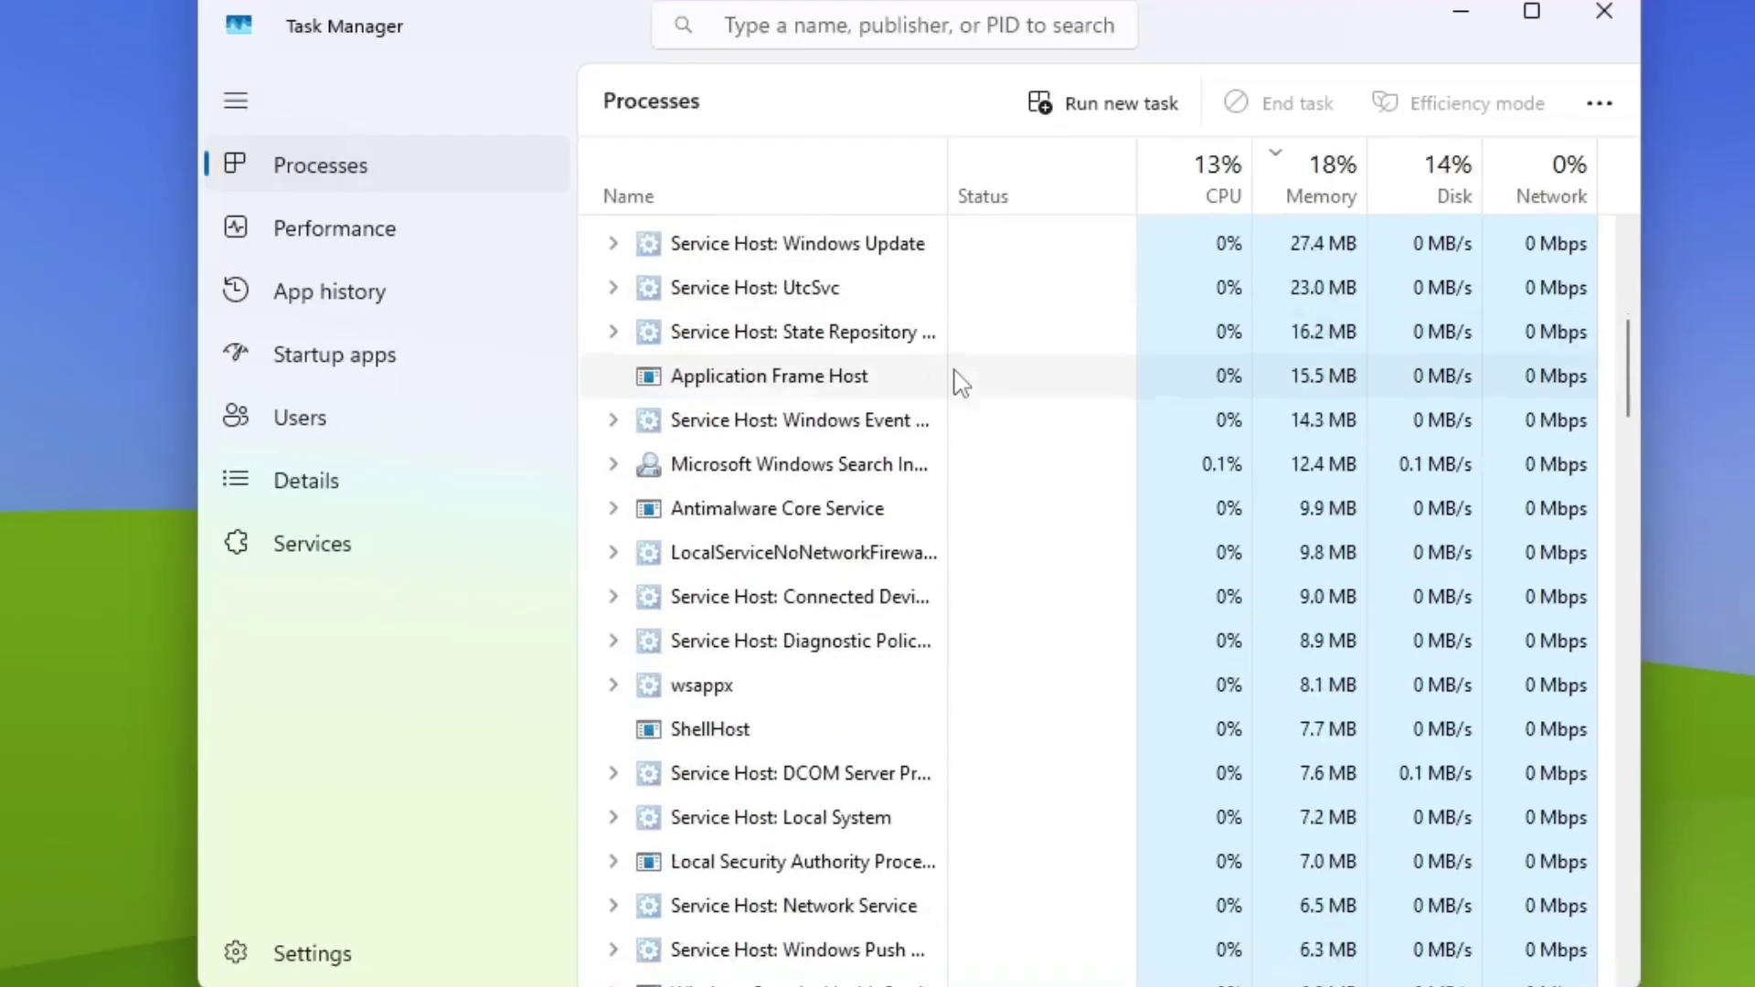
scroll(969, 388, up, 10)
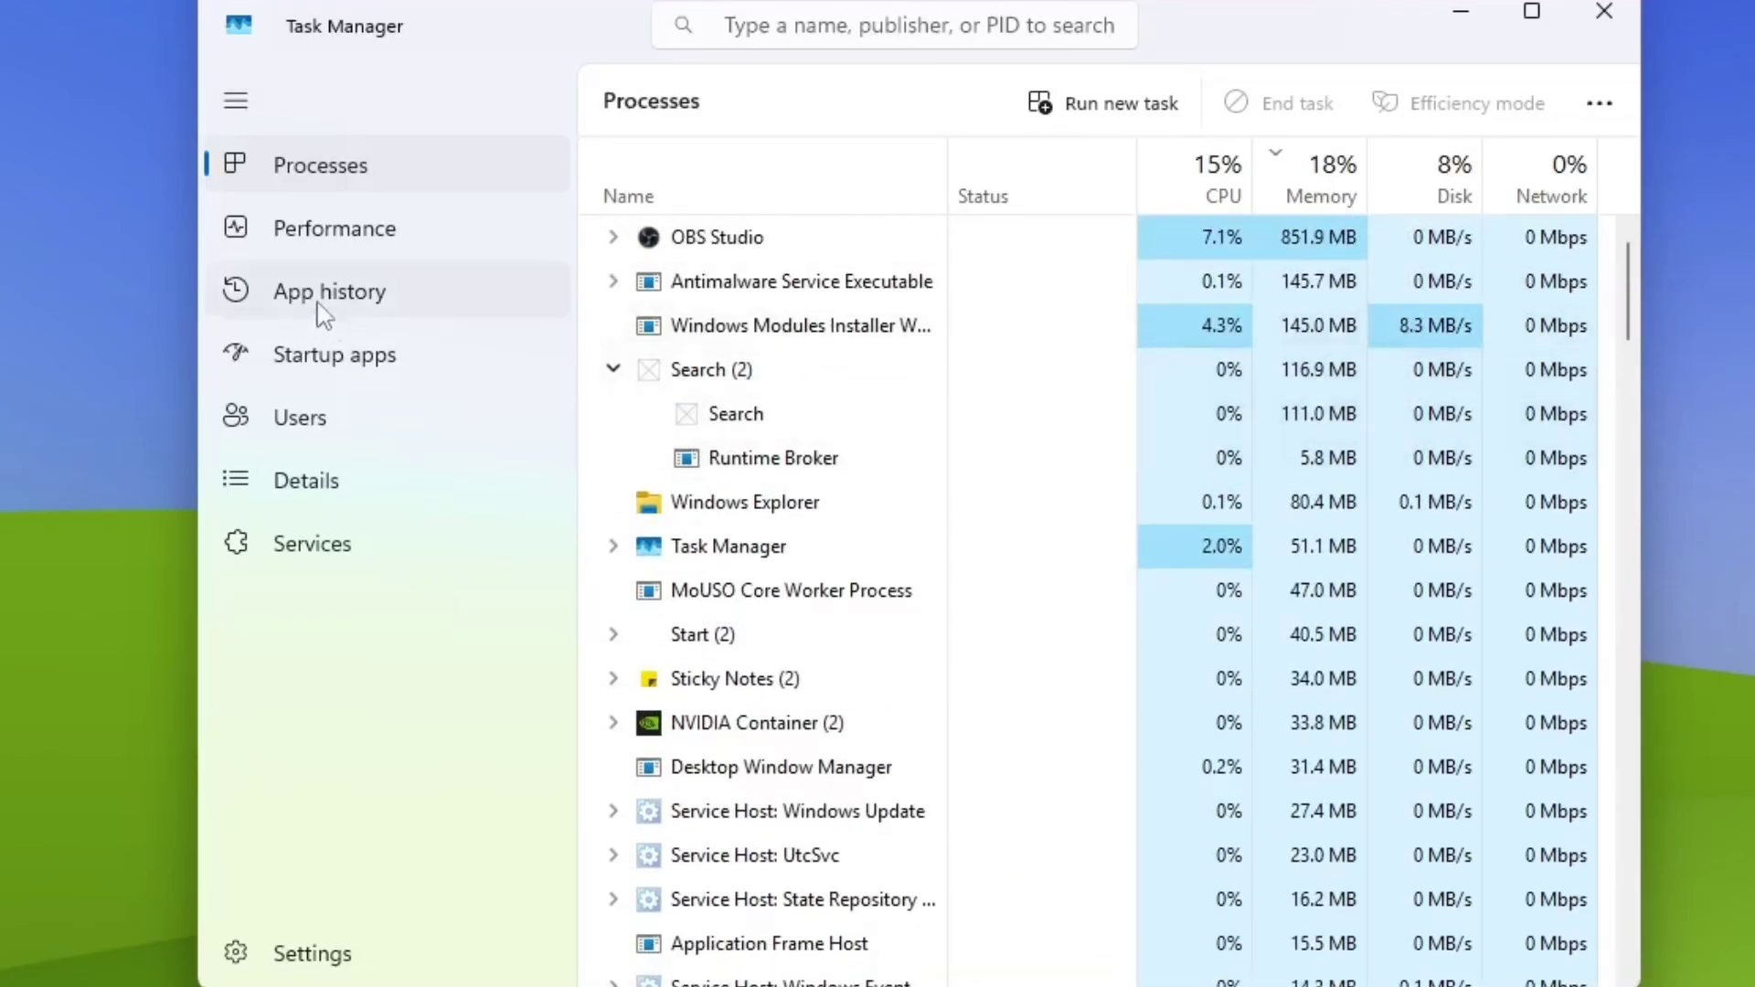
Step: Close Task Manager from the Performance view, then close the upper sticky note and the Sticky Notes list
click(382, 240)
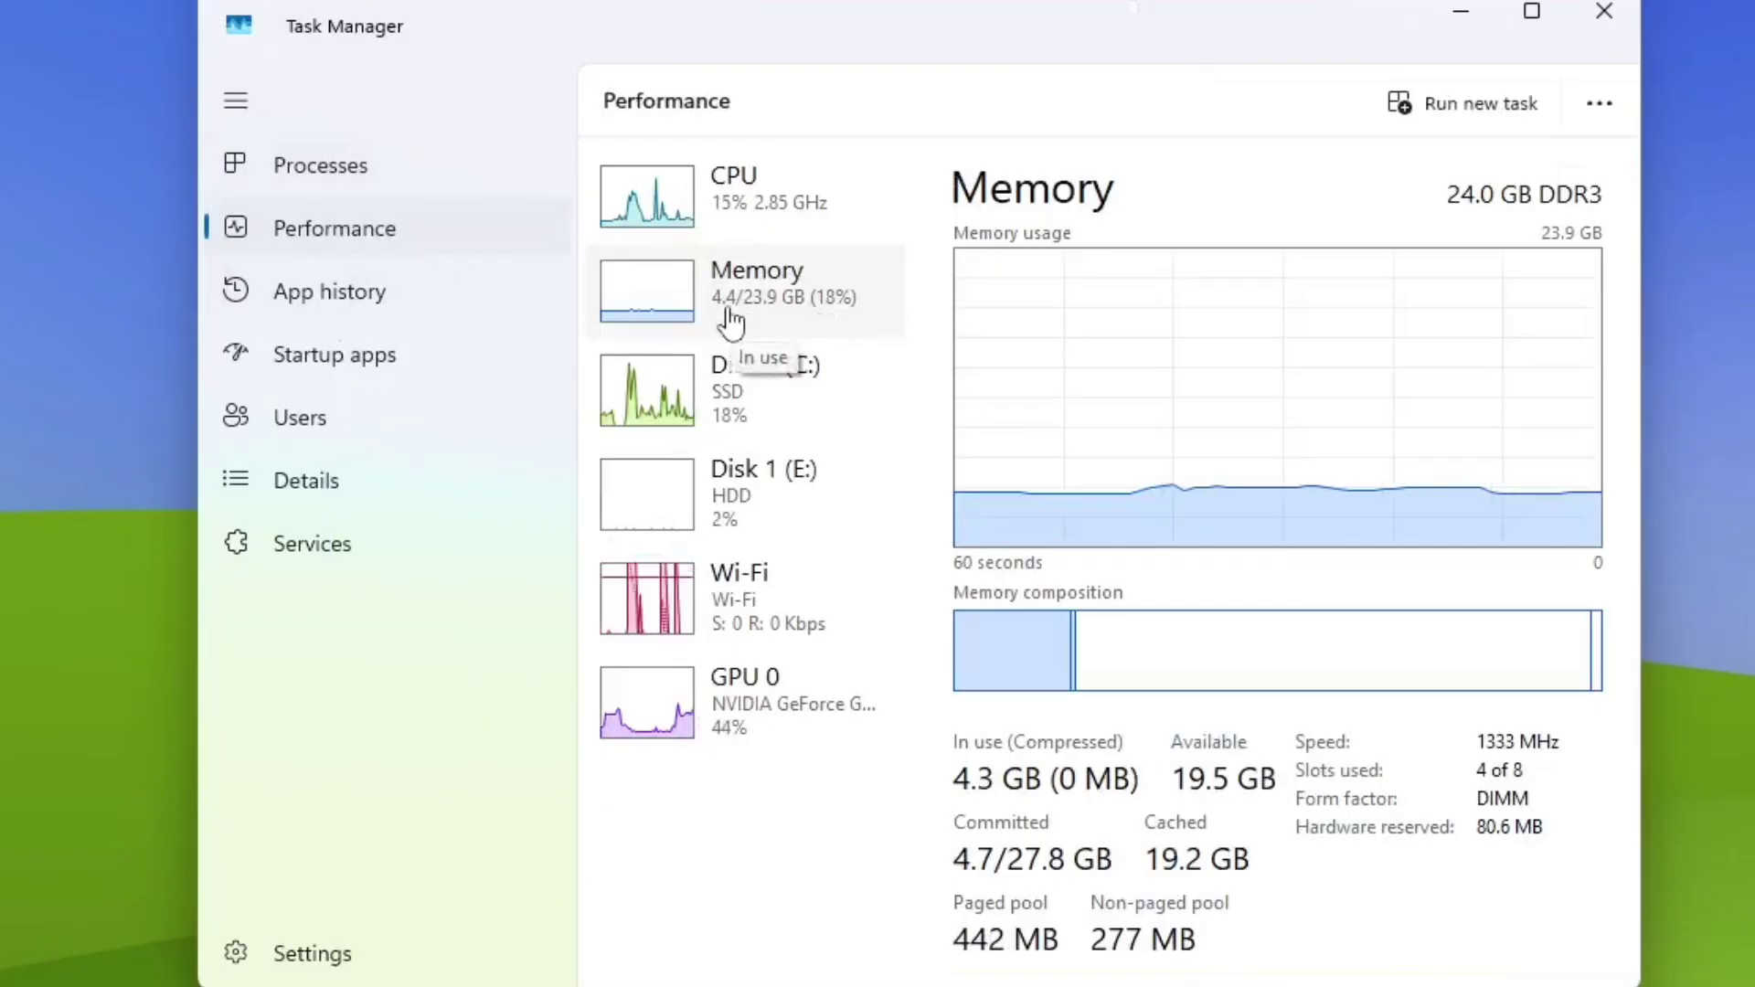
click(1595, 23)
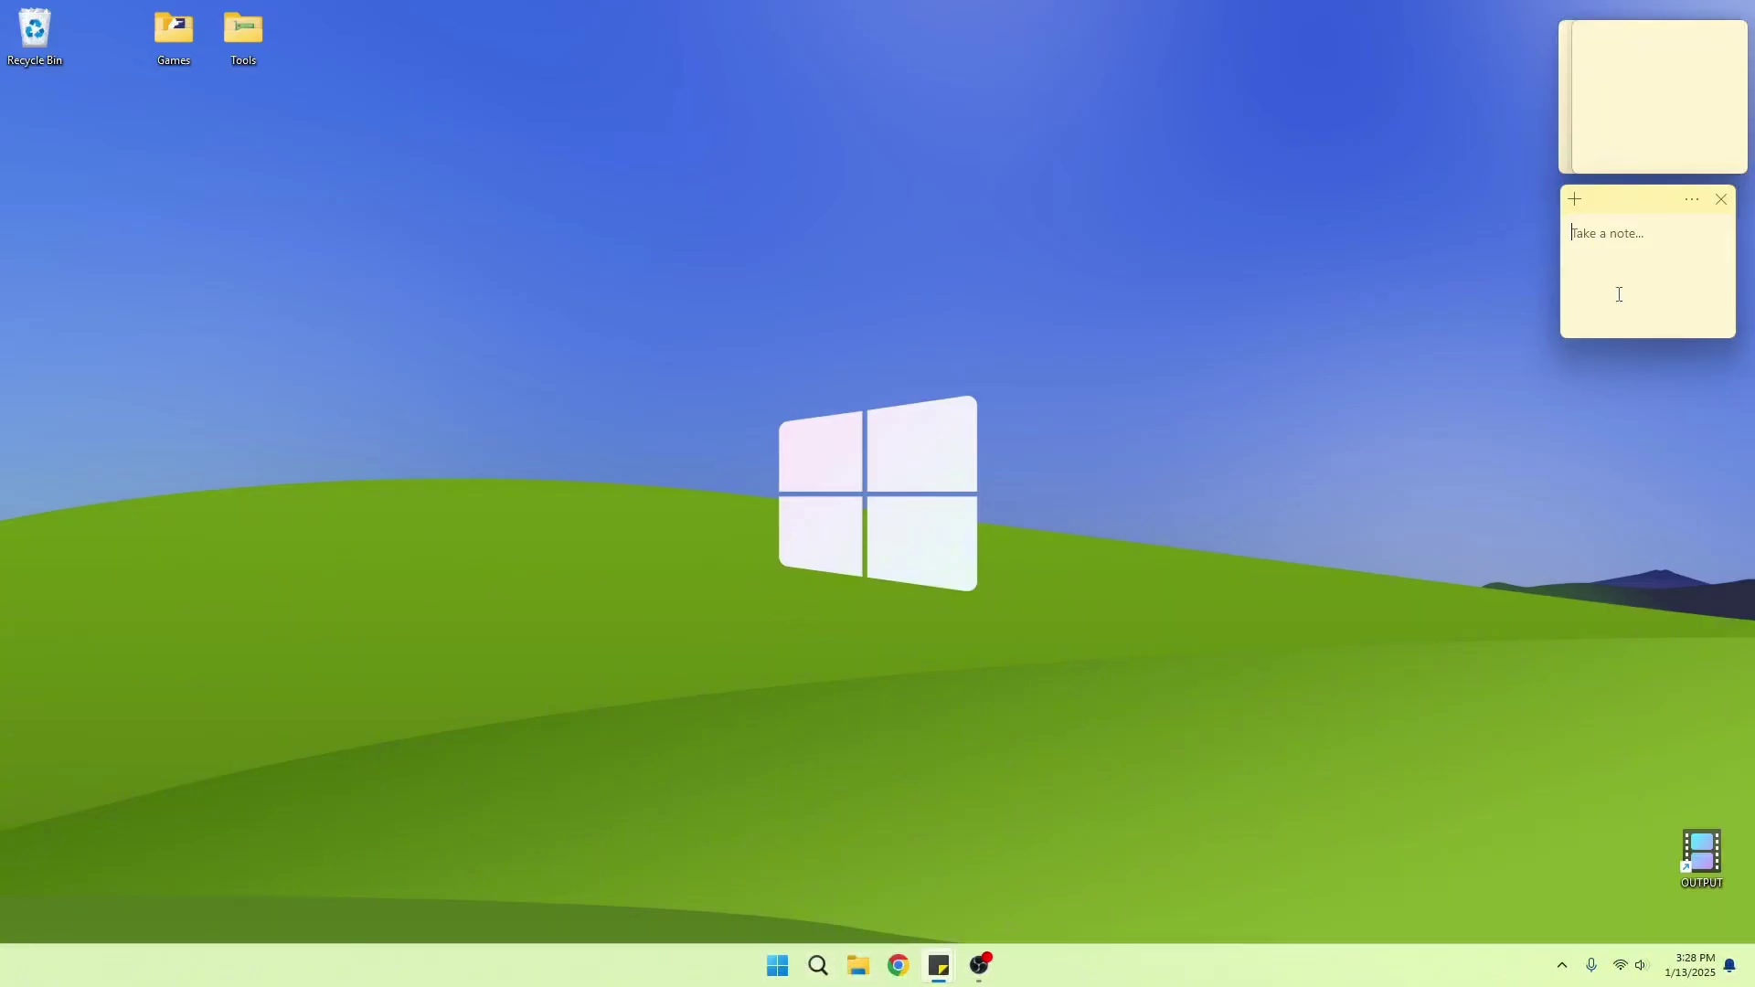
click(1623, 117)
click(1734, 34)
click(1687, 133)
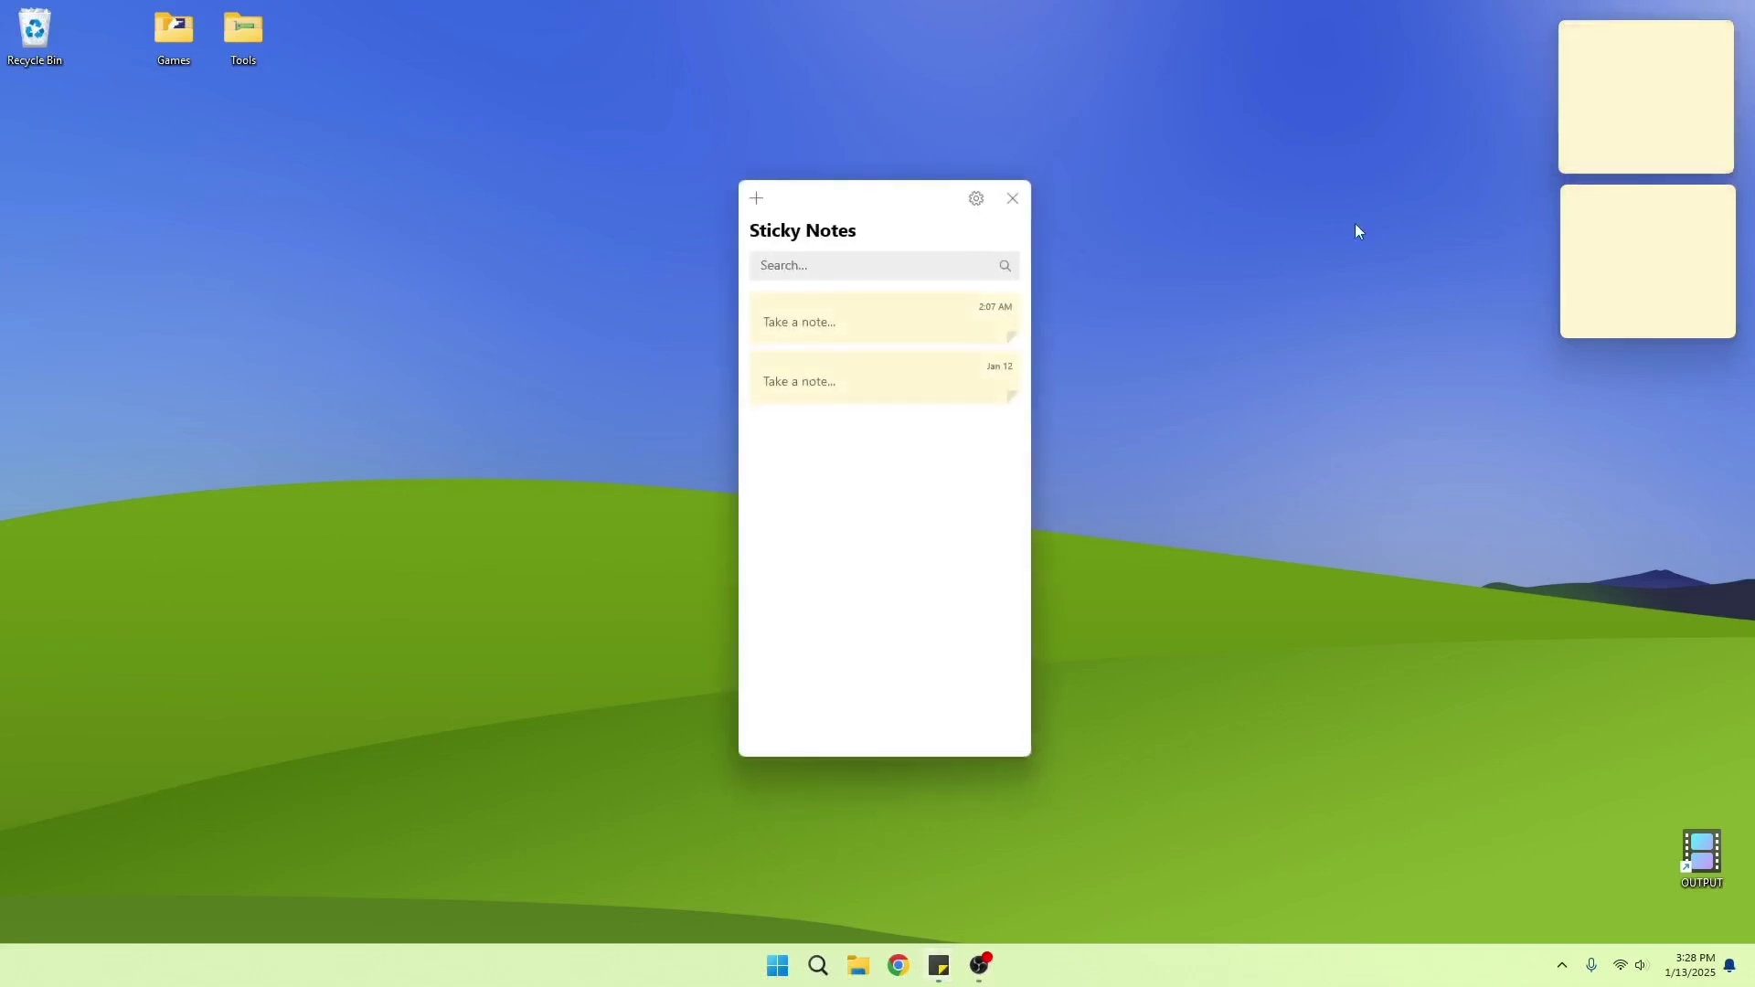
click(1013, 199)
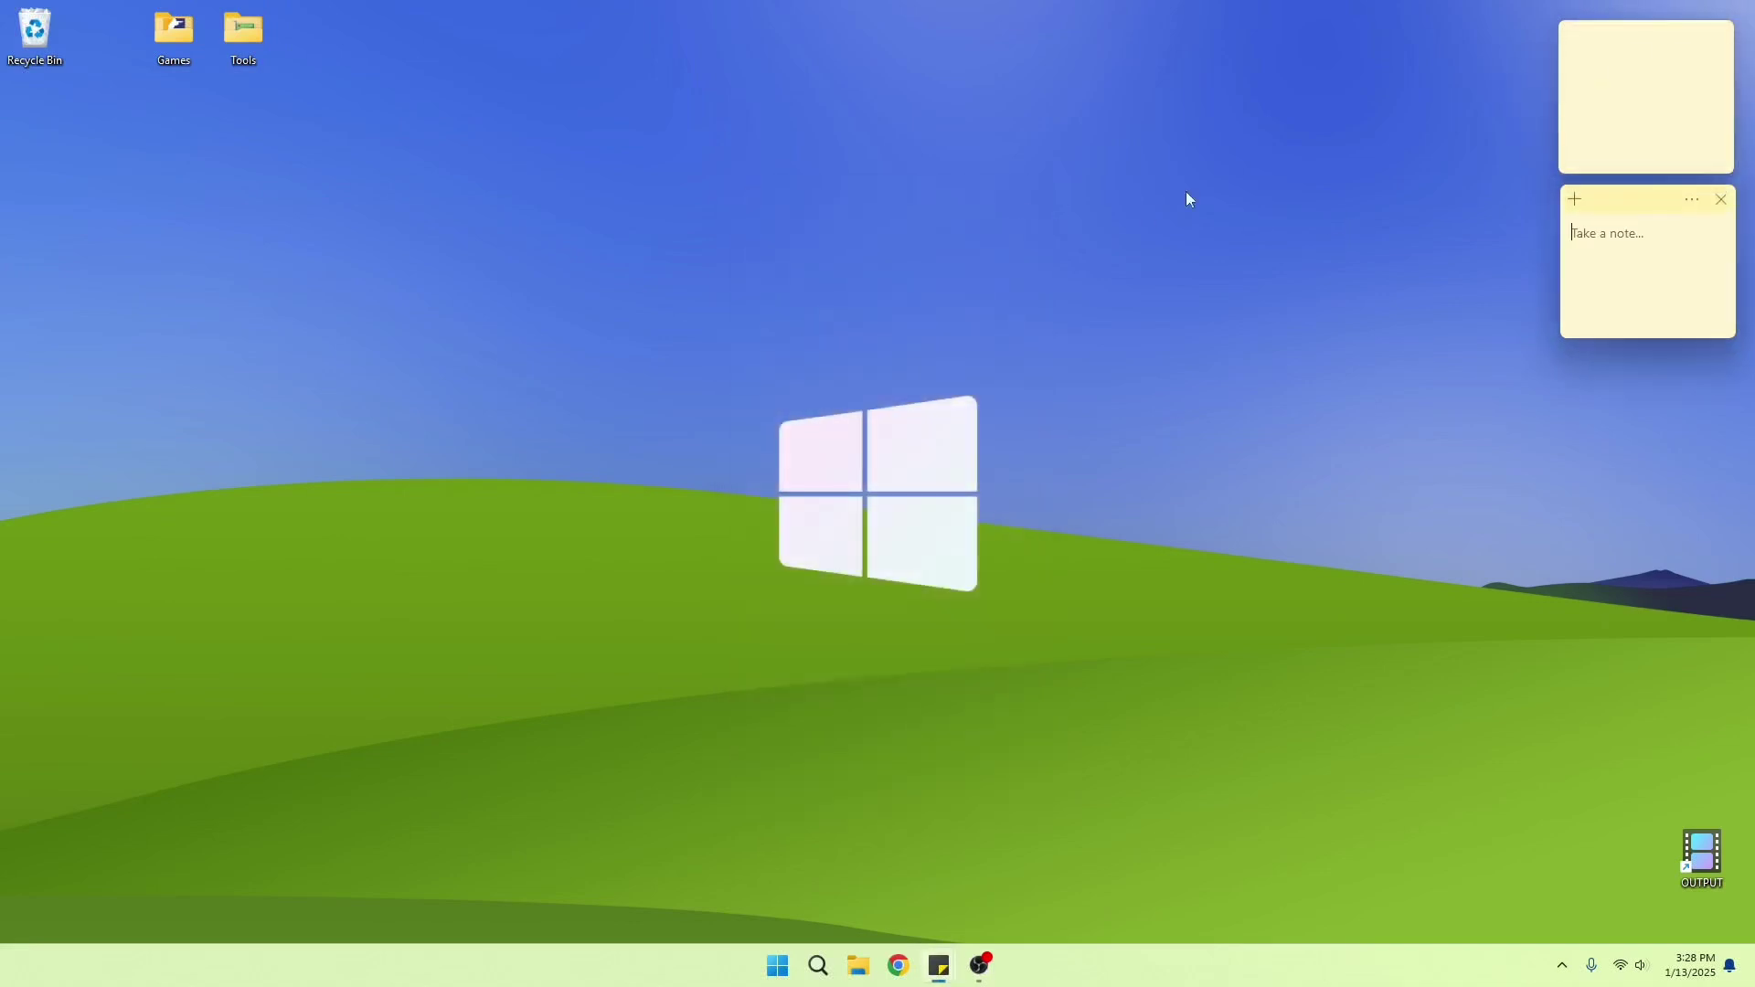
click(1685, 108)
click(897, 534)
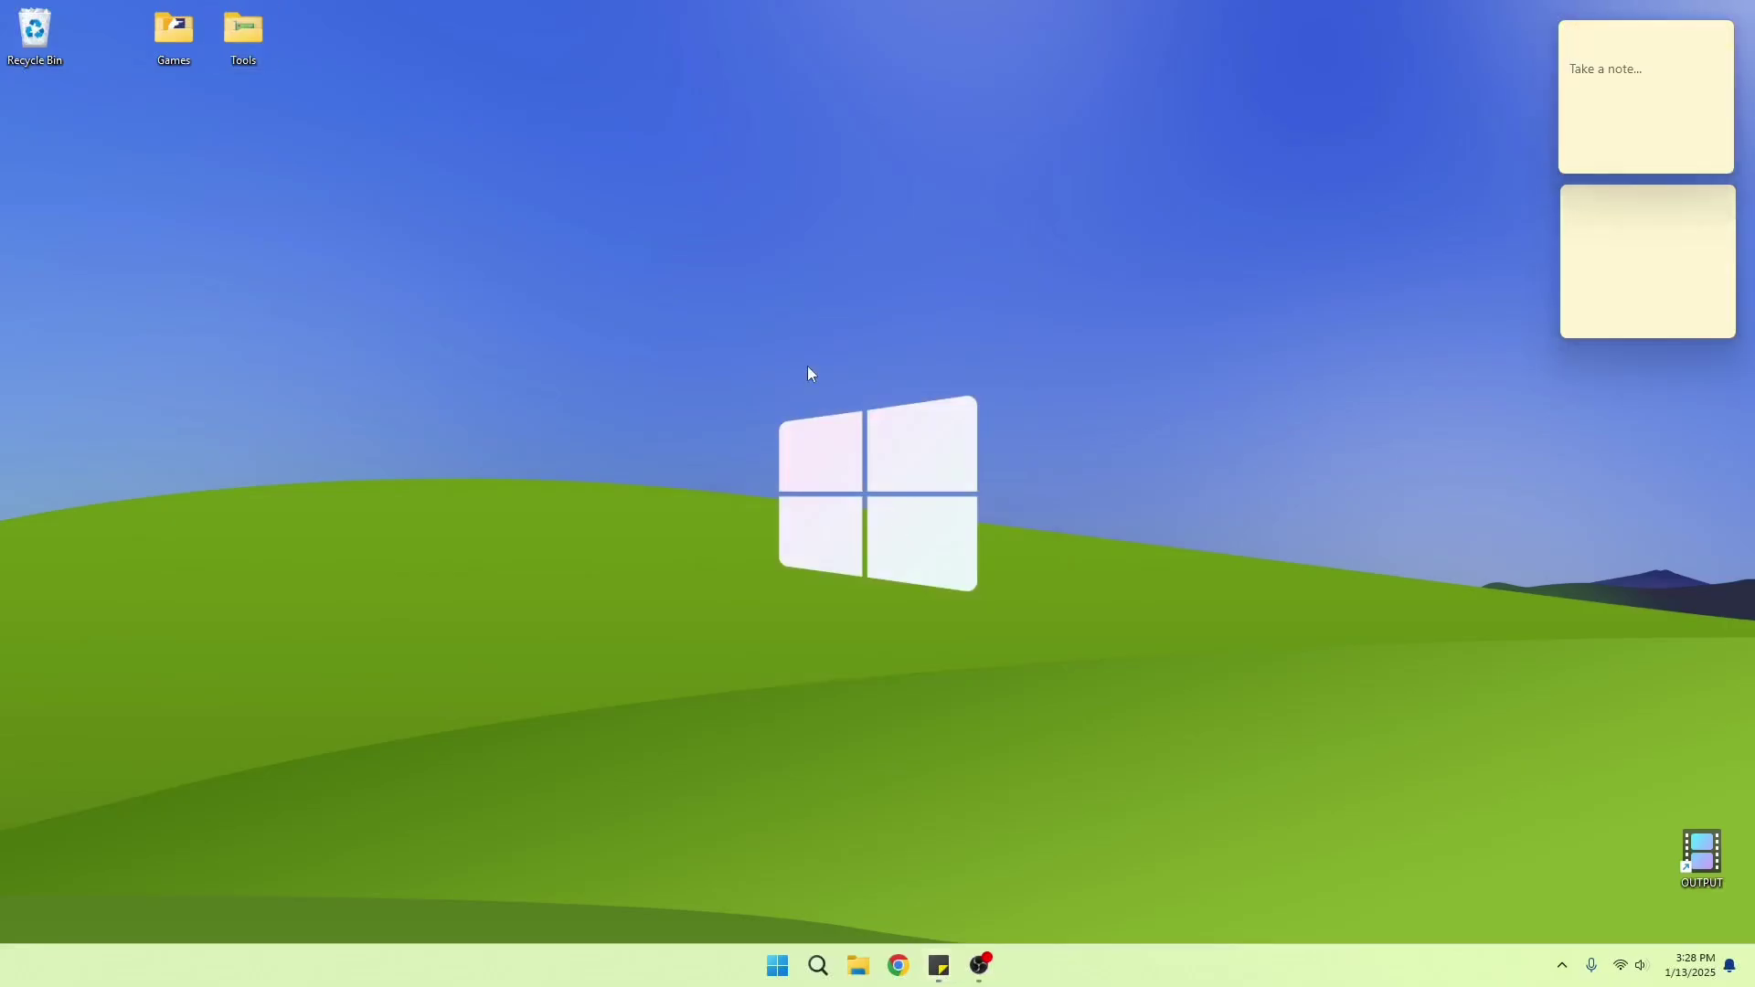